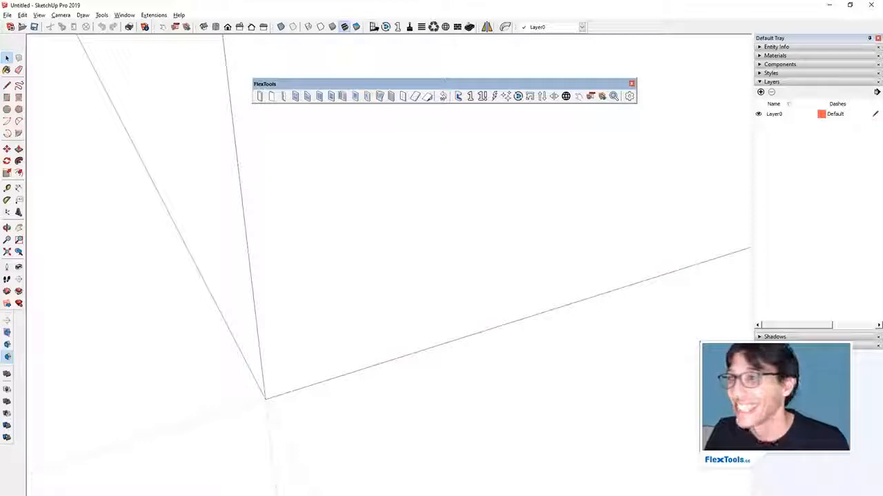
- Place a FlexStairs component near the model origin, with the FlexTools toolbar moved clear of the work area
{"action": "key", "text": "alt+Tab"}
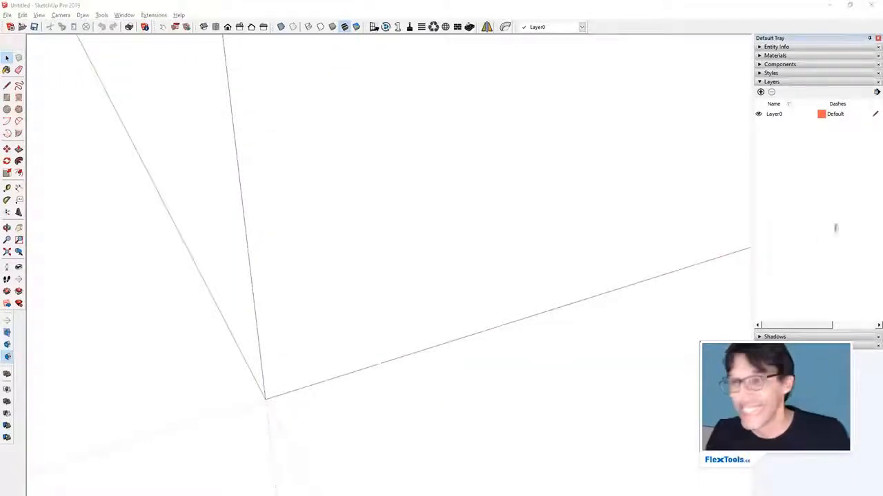
{"action": "left_click", "coordinate": [432, 251]}
{"action": "key", "text": "r"}
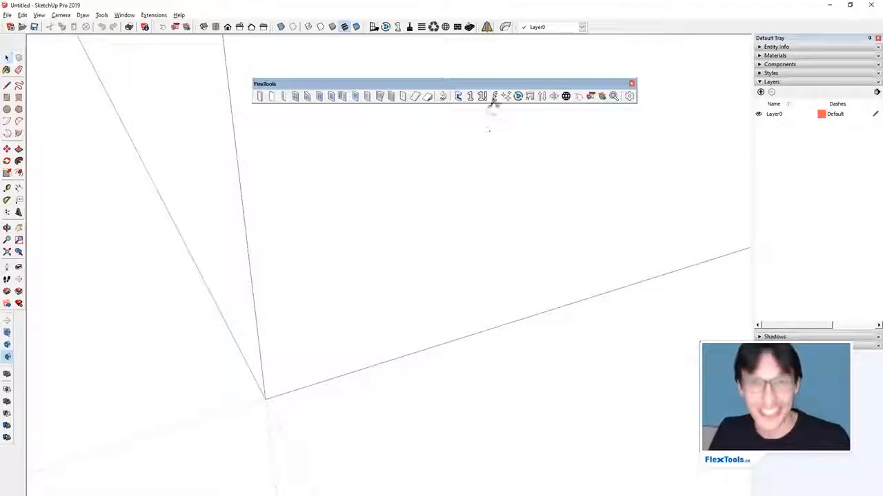
{"action": "left_click_drag", "start_coordinate": [493, 88], "coordinate": [458, 64]}
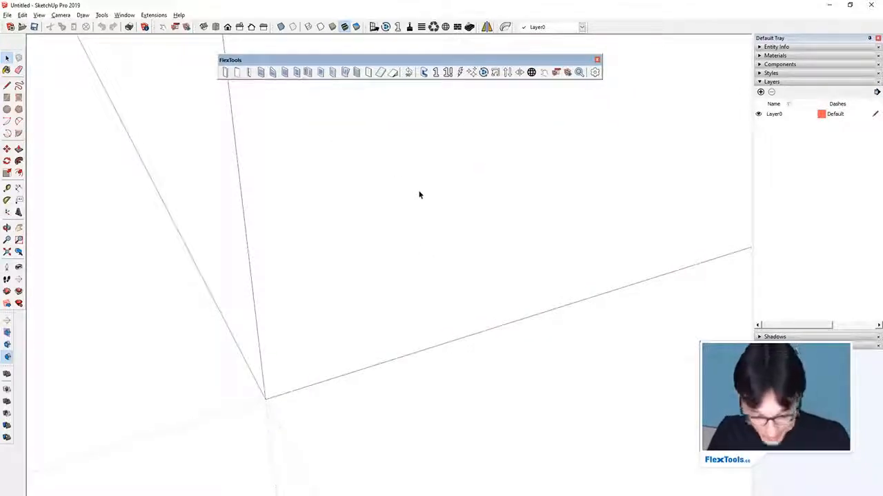
{"action": "left_click_drag", "start_coordinate": [393, 63], "coordinate": [351, 68]}
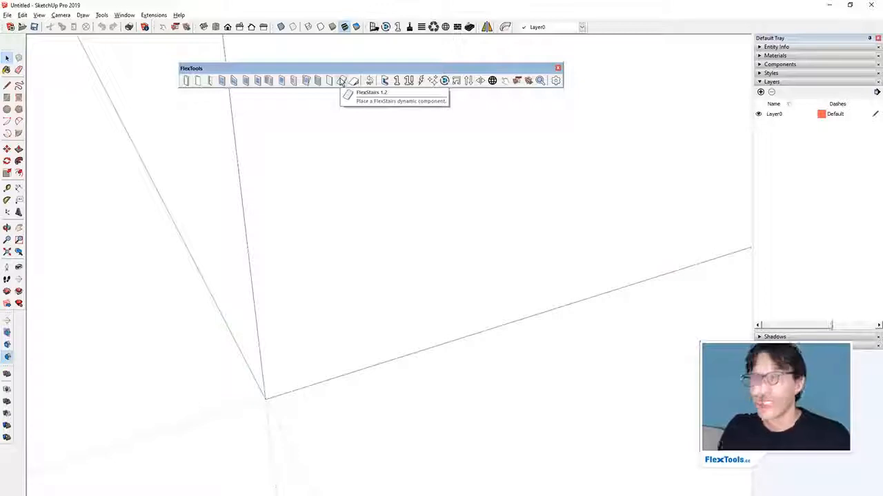
{"action": "left_click", "coordinate": [341, 81]}
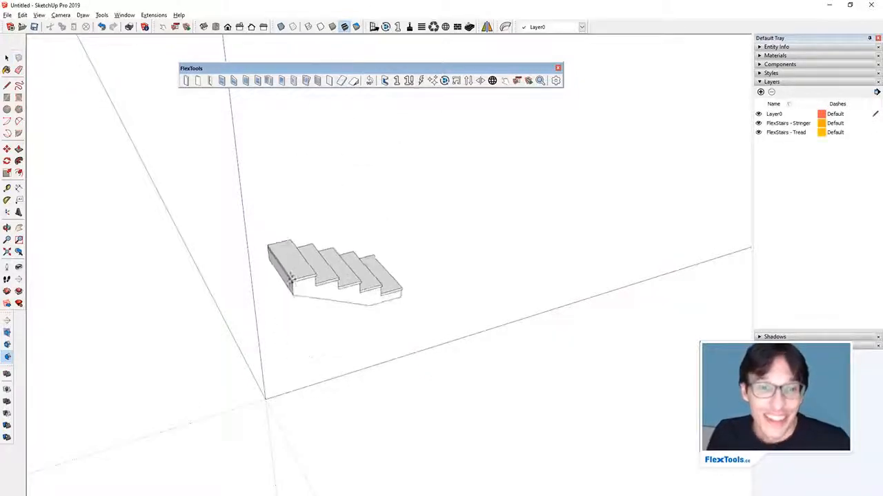
{"action": "left_click", "coordinate": [295, 266]}
- Scale the staircase to a total run of about 406 cm and a height of about 169 cm
{"action": "middle_click_drag", "start_coordinate": [487, 294], "coordinate": [173, 296]}
{"action": "middle_click_drag", "start_coordinate": [384, 315], "coordinate": [406, 305]}
{"action": "key", "text": "s"}
{"action": "left_click_drag", "start_coordinate": [406, 271], "coordinate": [407, 171]}
{"action": "left_click_drag", "start_coordinate": [447, 264], "coordinate": [674, 360]}
{"action": "middle_click_drag", "start_coordinate": [464, 264], "coordinate": [574, 312]}
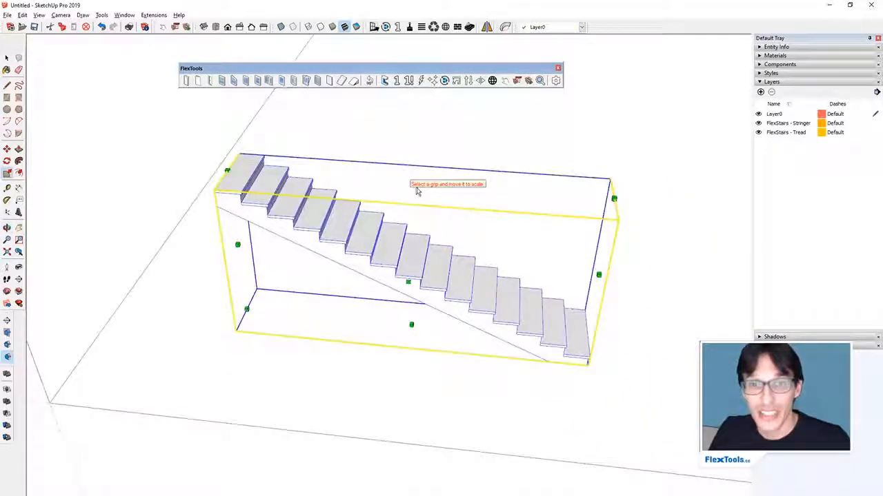
{"action": "middle_click_drag", "start_coordinate": [414, 185], "coordinate": [433, 195]}
{"action": "left_click_drag", "start_coordinate": [415, 185], "coordinate": [413, 225]}
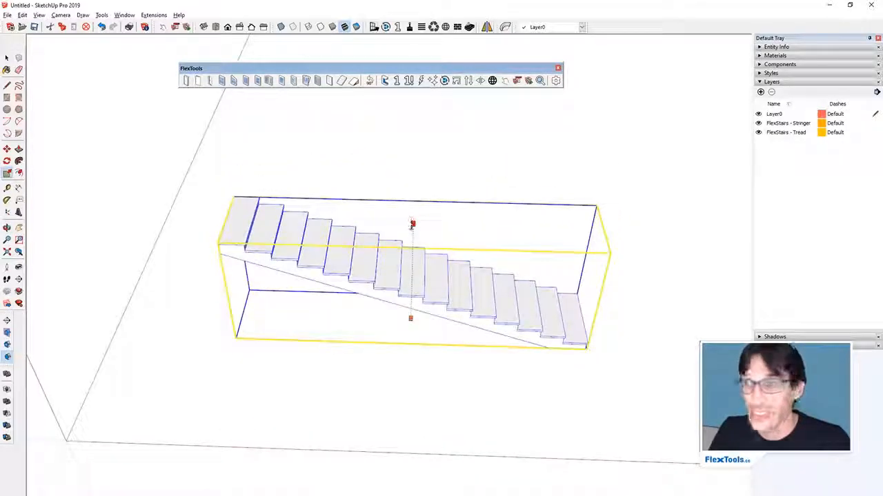
{"action": "left_click_drag", "start_coordinate": [425, 280], "coordinate": [425, 283]}
{"action": "mouse_move", "coordinate": [384, 294]}
{"action": "middle_mouse_down"}
{"action": "mouse_move", "coordinate": [454, 286]}
{"action": "mouse_move", "coordinate": [552, 302]}
{"action": "middle_mouse_up"}
{"action": "key", "text": "r"}
{"action": "key", "text": "space"}
{"action": "key", "text": "m"}
- Draw a long narrow rectangle on the ground in front of the staircase and extrude it upward into a single step block
{"action": "middle_click_drag", "start_coordinate": [490, 325], "coordinate": [362, 297]}
{"action": "scroll", "coordinate": [456, 316], "scroll_direction": "down", "scroll_amount": 3}
{"action": "middle_click_drag", "start_coordinate": [461, 325], "coordinate": [446, 288]}
{"action": "key", "text": "space"}
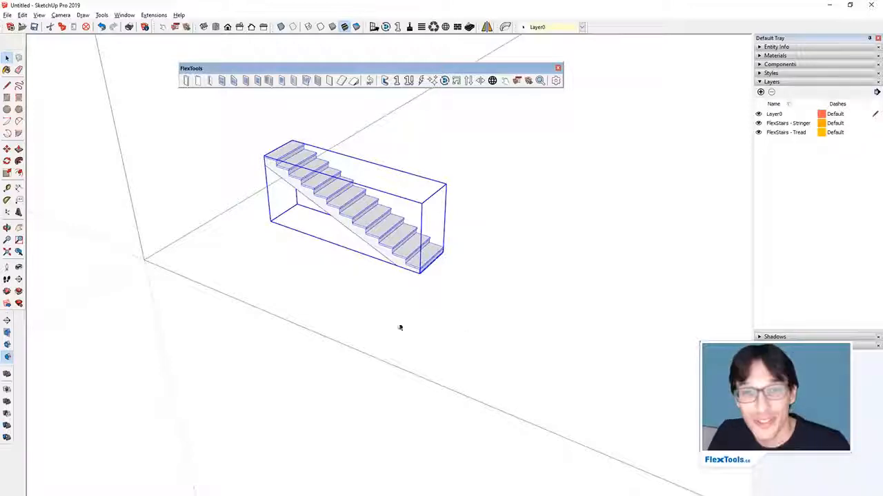
{"action": "key", "text": "r"}
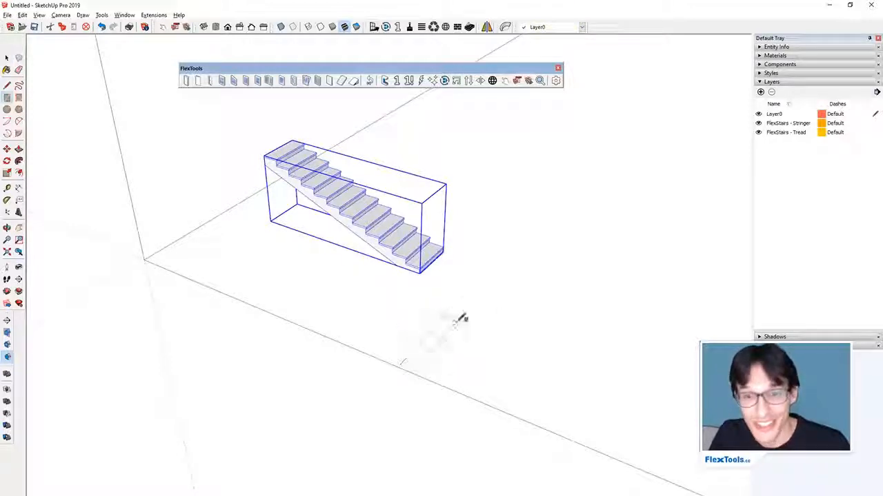
{"action": "scroll", "coordinate": [461, 320], "scroll_direction": "up", "scroll_amount": 2}
{"action": "left_click", "coordinate": [448, 332]}
{"action": "key", "text": "p"}
{"action": "left_click_drag", "start_coordinate": [423, 349], "coordinate": [421, 338]}
{"action": "key", "text": "Return"}
{"action": "key", "text": "space"}
- Select the whole step block and make it a component
{"action": "triple_click", "coordinate": [421, 336]}
{"action": "key", "text": "m"}
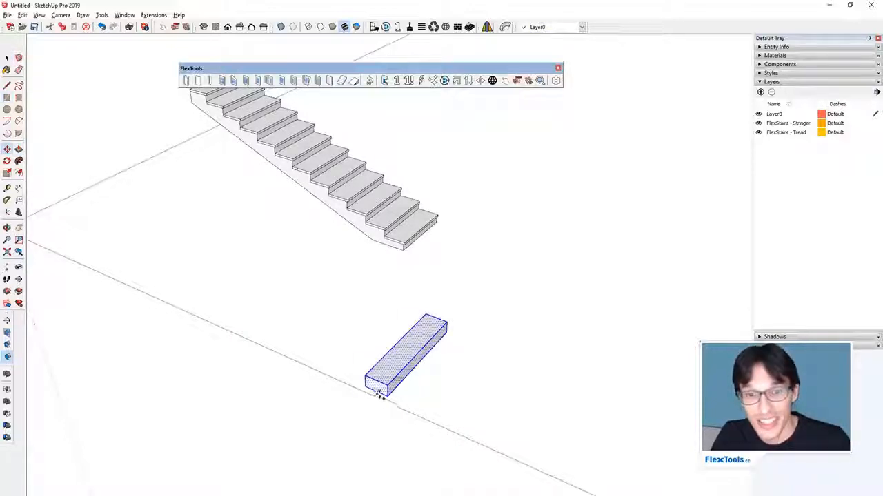
{"action": "left_click", "coordinate": [388, 396]}
{"action": "key", "text": "ctrl"}
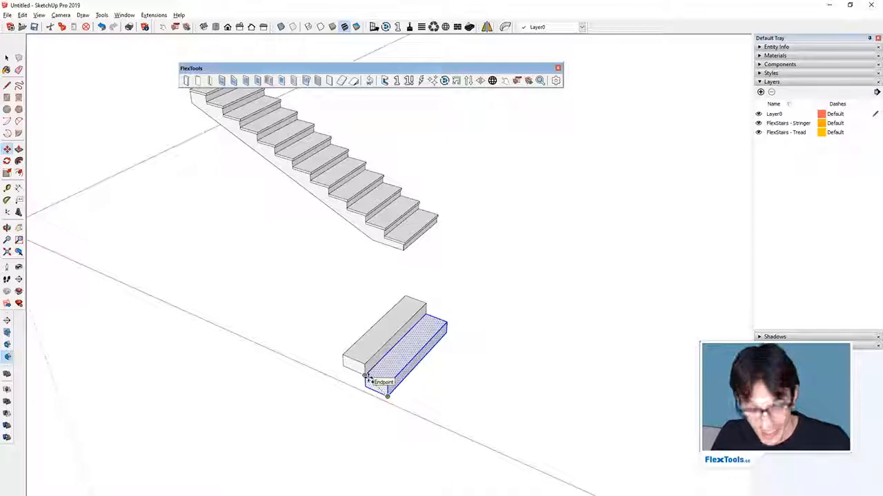
{"action": "key", "text": "space"}
{"action": "key", "text": "g"}
{"action": "key", "text": "Return"}
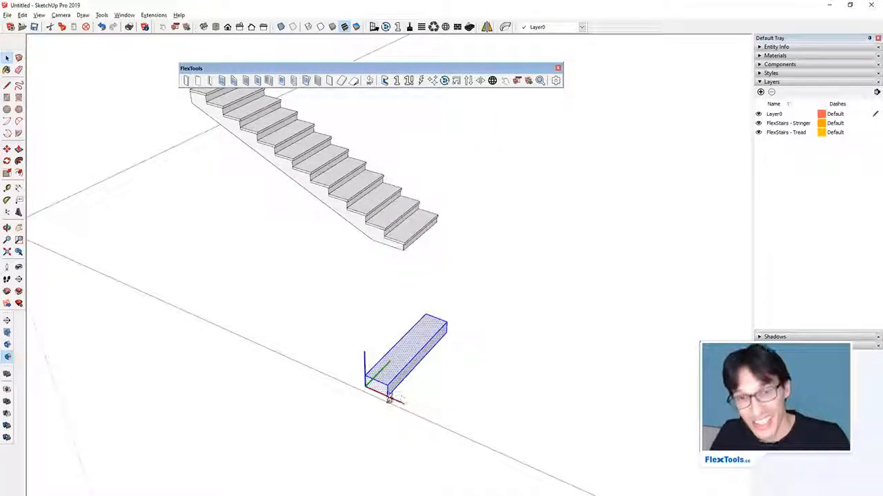
- Copy the step component one riser up and one tread back, and repeat the copy with a 4x array
{"action": "key", "text": "m"}
{"action": "middle_click_drag", "start_coordinate": [371, 371], "coordinate": [493, 288]}
{"action": "type", "text": "4x"}
{"action": "key", "text": "Return"}
{"action": "key", "text": "space"}
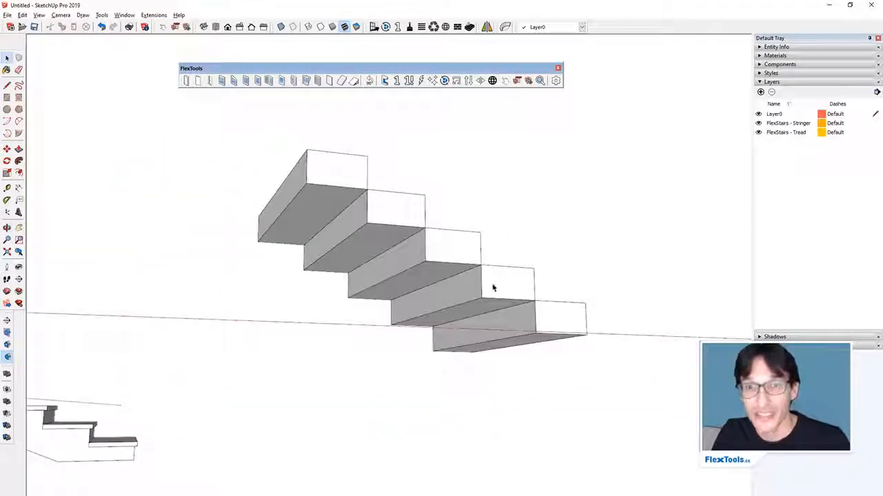
- Open one step component for editing and extend its underside downward
{"action": "left_click", "coordinate": [493, 288]}
{"action": "scroll", "coordinate": [489, 276], "scroll_direction": "up", "scroll_amount": 4}
{"action": "key", "text": "m"}
{"action": "left_click", "coordinate": [496, 314]}
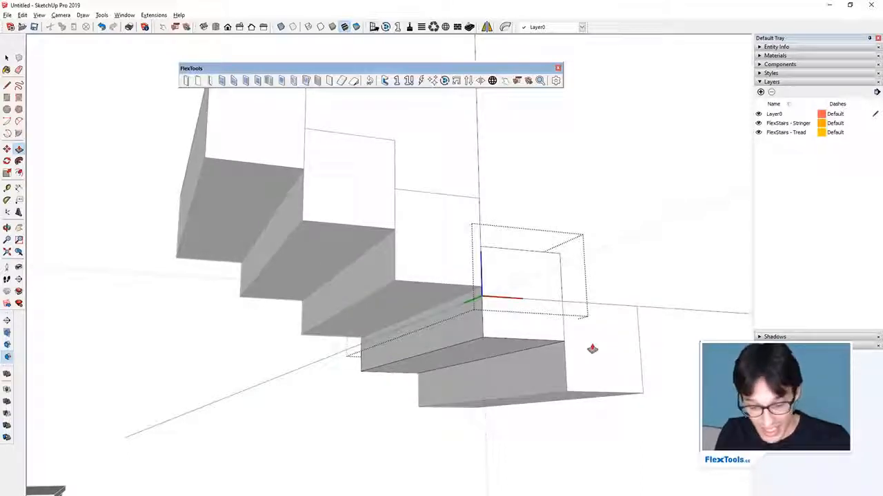
- Draw a diagonal line across the step's side face and push the lower triangle away to slope the underside
{"action": "middle_click_drag", "start_coordinate": [576, 327], "coordinate": [485, 308]}
{"action": "key", "text": "l"}
{"action": "left_click", "coordinate": [526, 337]}
{"action": "left_click", "coordinate": [434, 283]}
{"action": "middle_click_drag", "start_coordinate": [473, 304], "coordinate": [506, 308]}
{"action": "key", "text": "p"}
{"action": "left_click", "coordinate": [506, 308]}
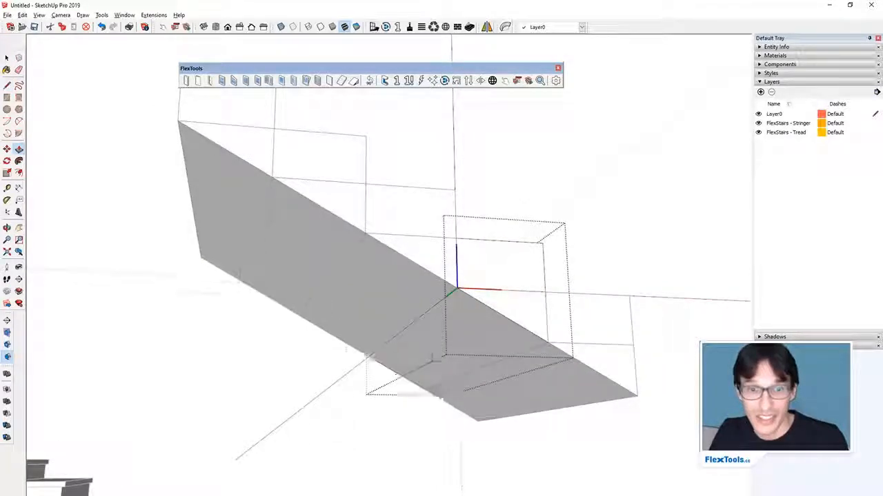
{"action": "middle_click_drag", "start_coordinate": [412, 354], "coordinate": [253, 427]}
{"action": "scroll", "coordinate": [455, 400], "scroll_direction": "down", "scroll_amount": 5}
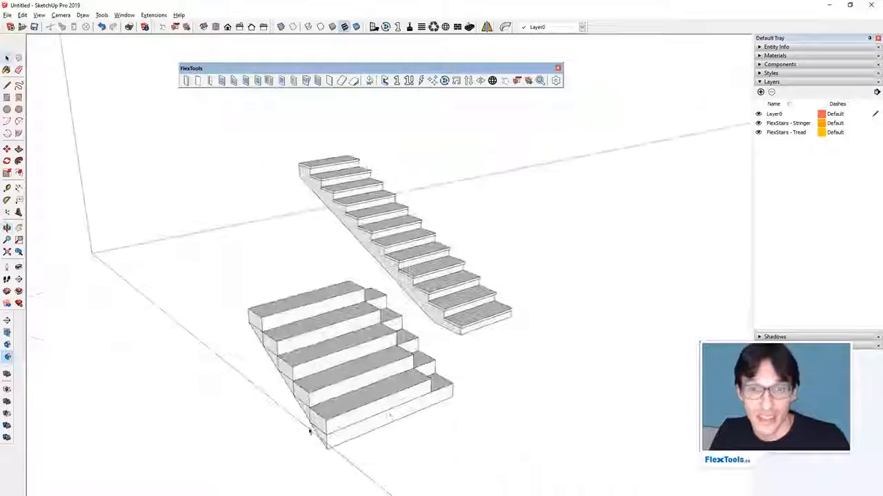
- Push/Pull the triangular face beneath the step flush with the step's end and close the component
{"action": "scroll", "coordinate": [316, 390], "scroll_direction": "up", "scroll_amount": 5}
{"action": "scroll", "coordinate": [291, 325], "scroll_direction": "up", "scroll_amount": 3}
{"action": "key", "text": "m"}
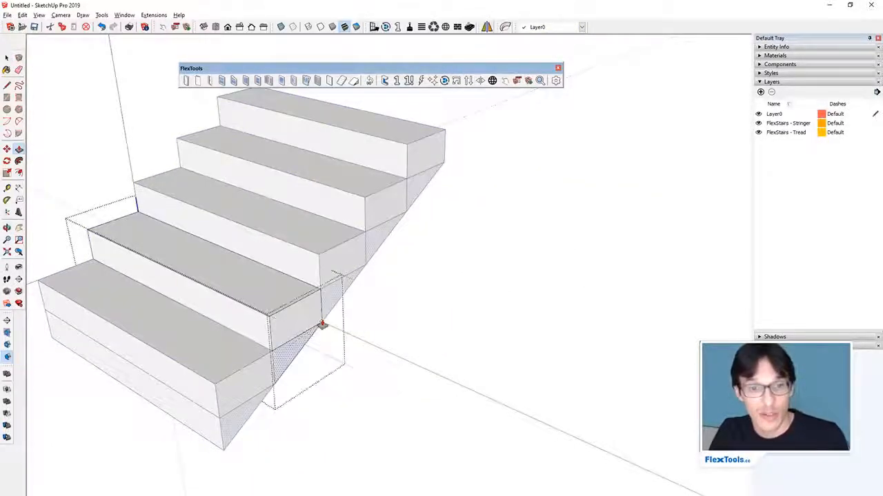
{"action": "left_click", "coordinate": [324, 325]}
{"action": "key", "text": "space"}
- Select all five hand-modelled steps and delete them
{"action": "scroll", "coordinate": [327, 315], "scroll_direction": "down", "scroll_amount": 4}
{"action": "middle_click_drag", "start_coordinate": [326, 315], "coordinate": [533, 318]}
{"action": "left_click", "coordinate": [534, 318]}
{"action": "middle_click_drag", "start_coordinate": [457, 338], "coordinate": [506, 379]}
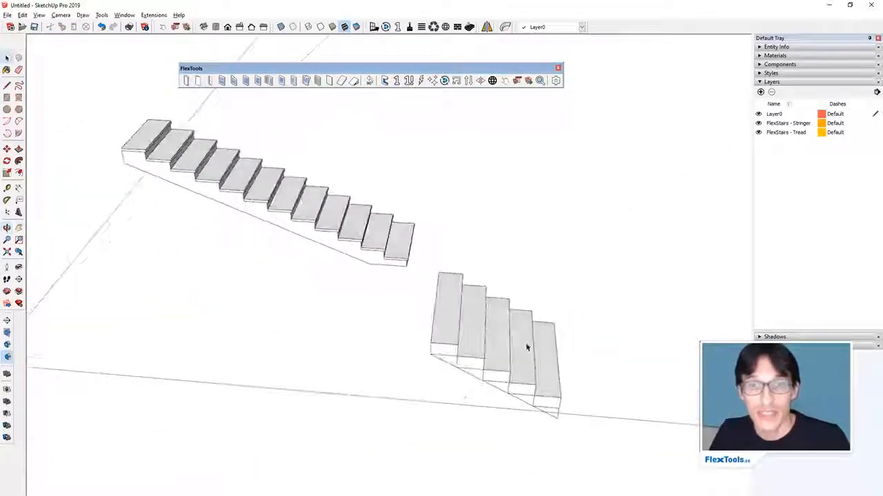
{"action": "scroll", "coordinate": [531, 359], "scroll_direction": "up", "scroll_amount": 3}
{"action": "left_click", "coordinate": [531, 359]}
{"action": "scroll", "coordinate": [531, 359], "scroll_direction": "down", "scroll_amount": 4}
{"action": "left_click_drag", "start_coordinate": [572, 434], "coordinate": [438, 274]}
{"action": "middle_click_drag", "start_coordinate": [437, 273], "coordinate": [560, 331]}
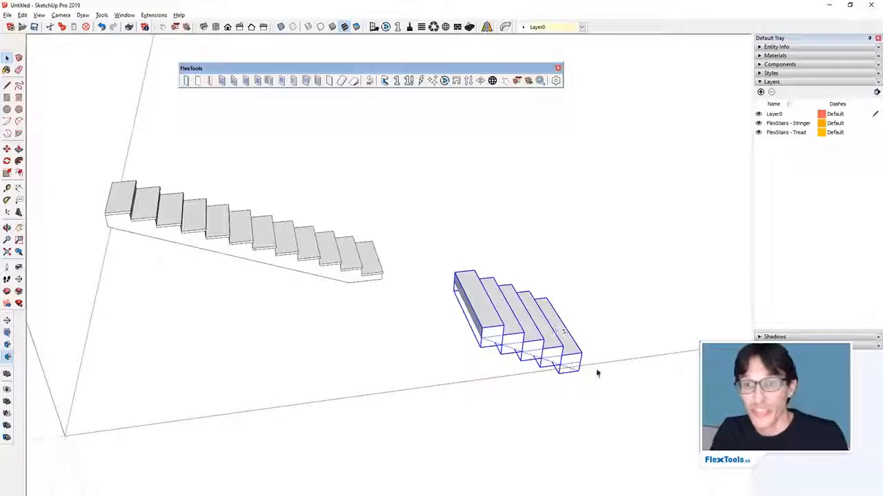
{"action": "left_click_drag", "start_coordinate": [583, 383], "coordinate": [452, 256]}
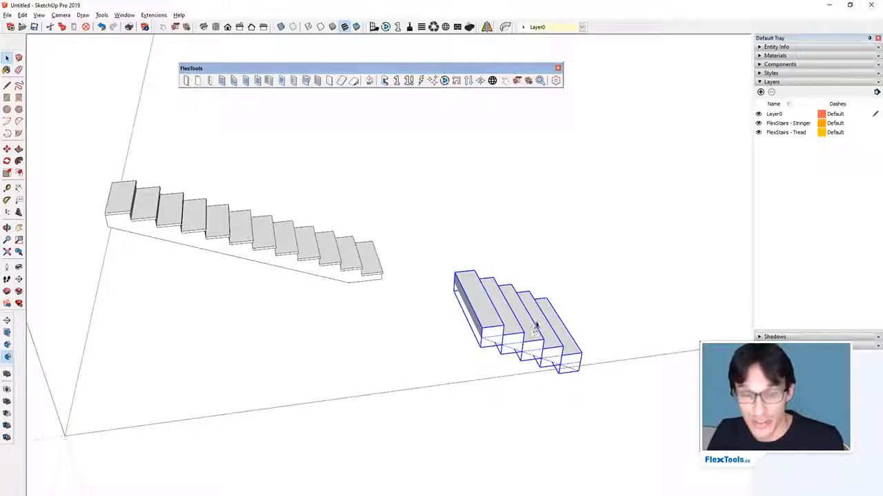
{"action": "key", "text": "Delete"}
- Open the Component Options for the FlexStairs staircase and enlarge the window to show all its parameters
{"action": "middle_click_drag", "start_coordinate": [345, 256], "coordinate": [473, 270]}
{"action": "left_click", "coordinate": [473, 269]}
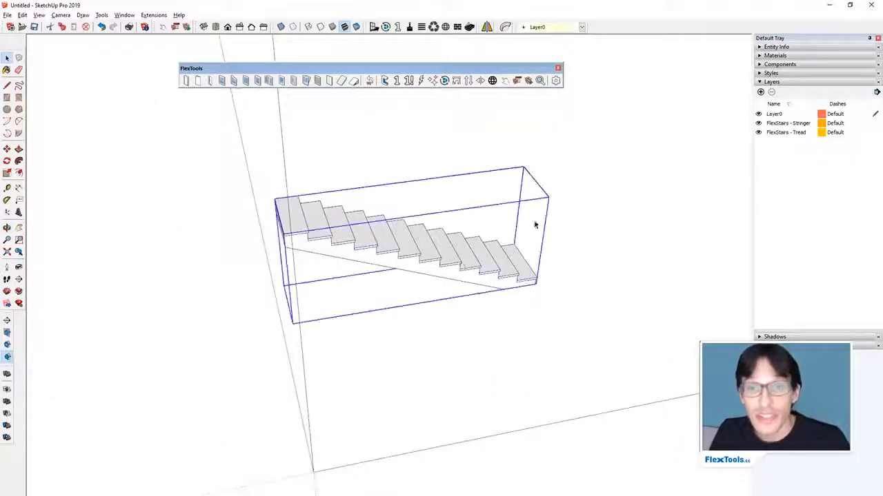
{"action": "left_click", "coordinate": [521, 82]}
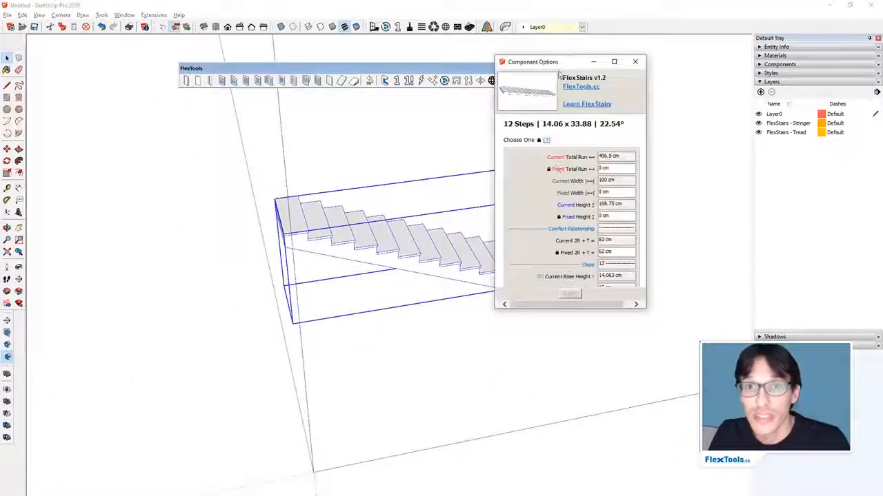
{"action": "left_click_drag", "start_coordinate": [617, 294], "coordinate": [653, 479]}
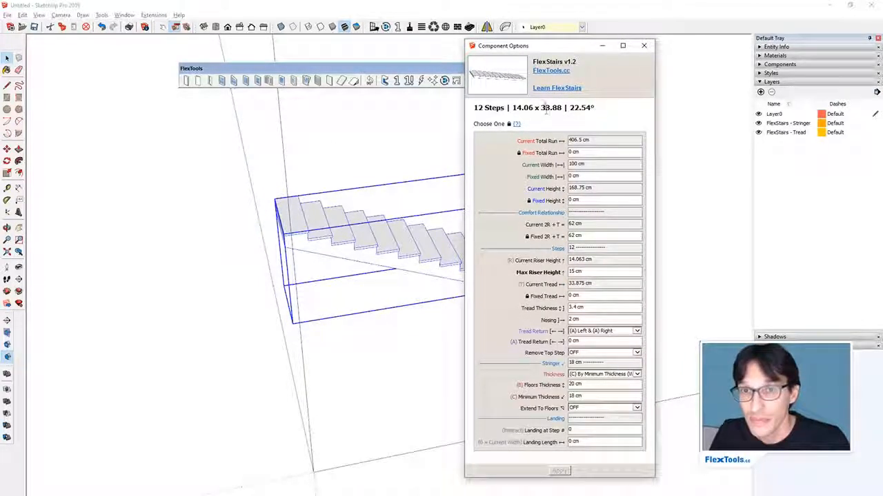
- Arrange the Component Options window and the FlexTools toolbar so that neither covers the staircase
{"action": "left_click_drag", "start_coordinate": [544, 47], "coordinate": [594, 54]}
{"action": "middle_click_drag", "start_coordinate": [384, 294], "coordinate": [420, 291]}
{"action": "scroll", "coordinate": [379, 275], "scroll_direction": "up", "scroll_amount": 3}
{"action": "scroll", "coordinate": [379, 276], "scroll_direction": "down", "scroll_amount": 1}
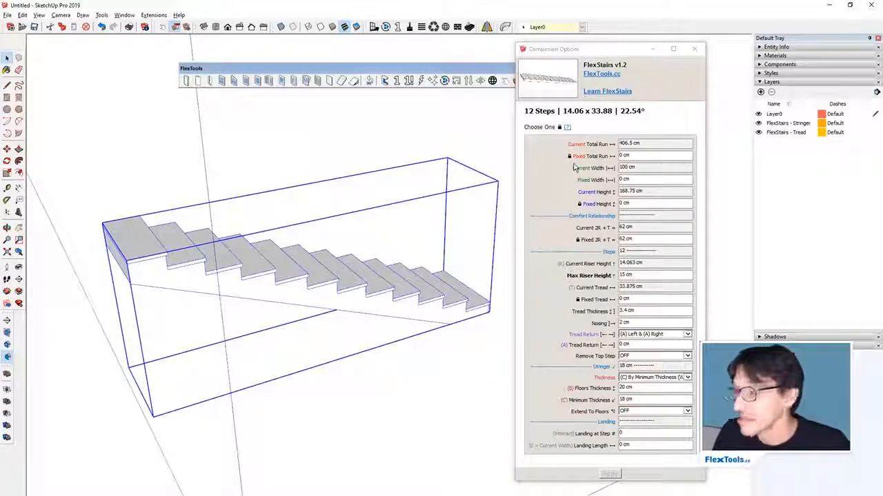
{"action": "left_click_drag", "start_coordinate": [498, 71], "coordinate": [426, 65]}
{"action": "left_click_drag", "start_coordinate": [579, 51], "coordinate": [582, 54]}
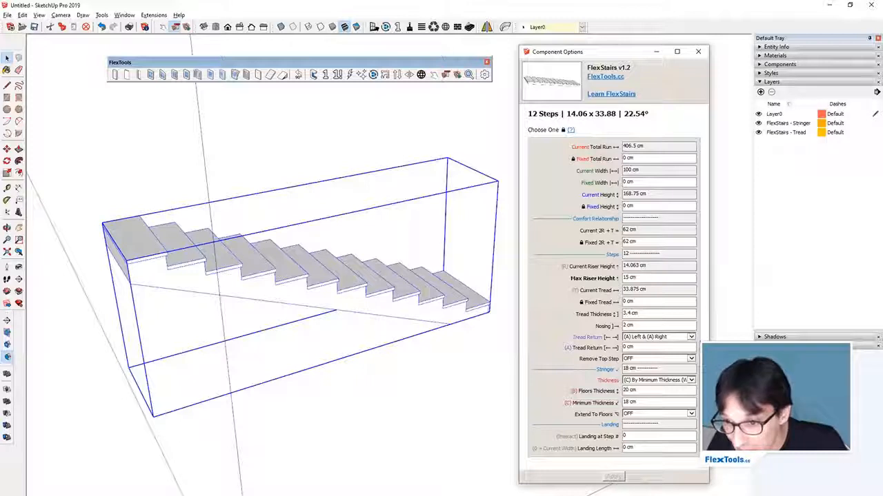
- Switch to a screen capture in Snip & Sketch, decline the Snagit offer, and try pen marks over the Component Options before returning to SketchUp
{"action": "right_click", "coordinate": [772, 495]}
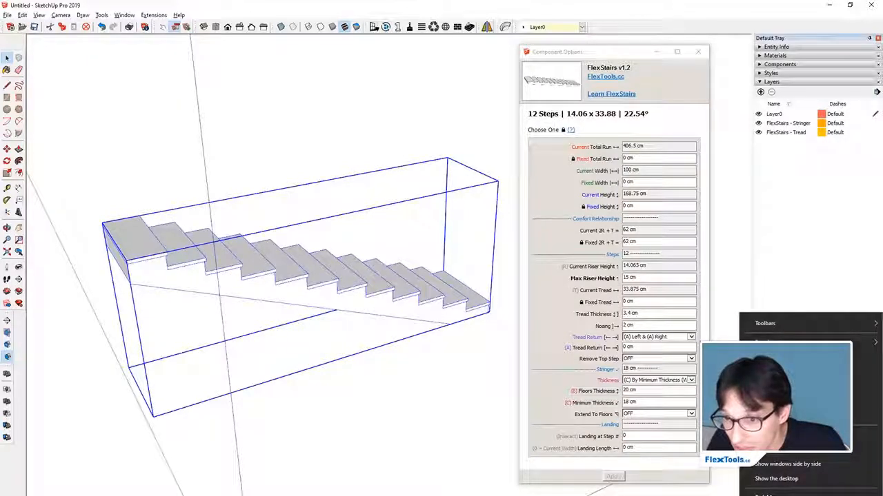
{"action": "key", "text": "Escape"}
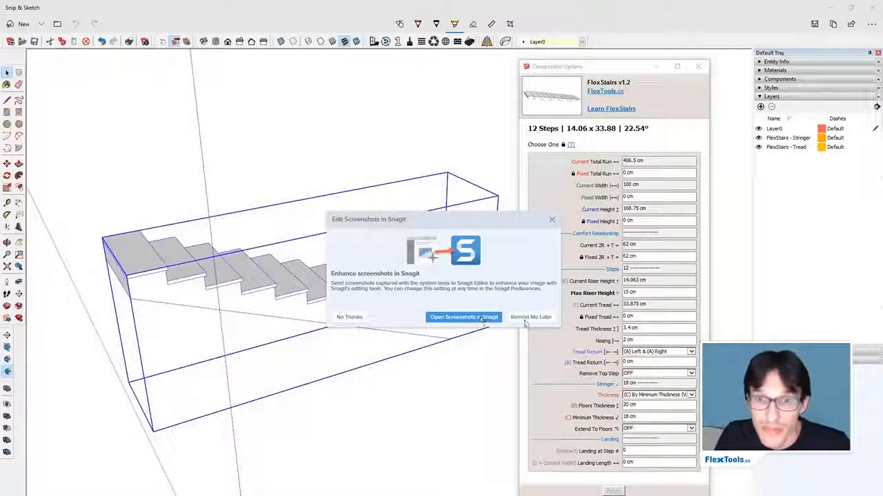
{"action": "left_click", "coordinate": [355, 317]}
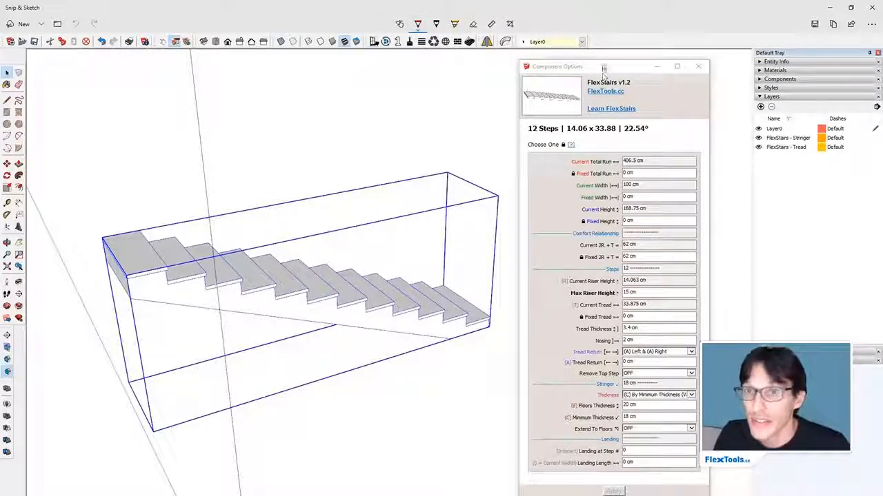
{"action": "left_click_drag", "start_coordinate": [605, 66], "coordinate": [609, 60]}
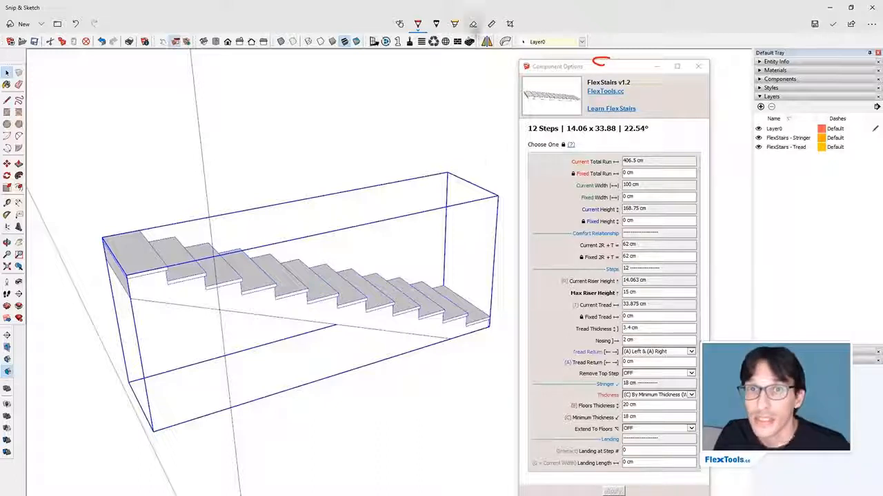
{"action": "left_click", "coordinate": [76, 23]}
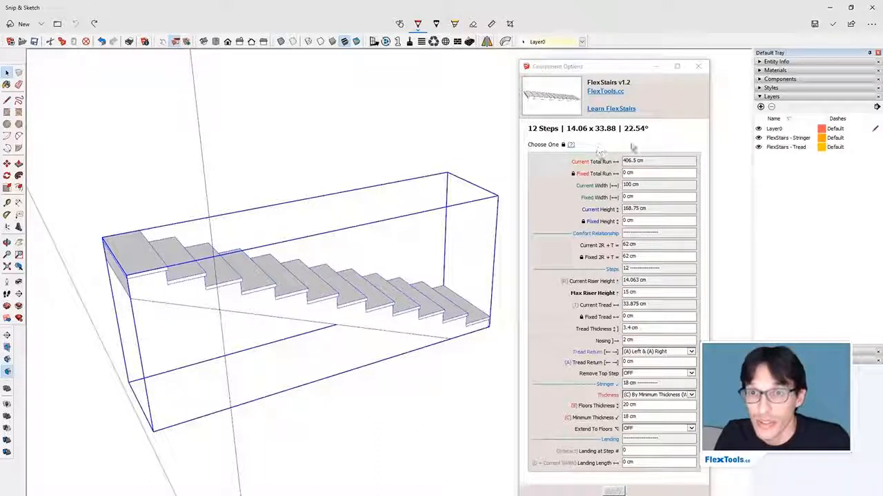
{"action": "mouse_move", "coordinate": [597, 143]}
{"action": "left_mouse_down"}
{"action": "mouse_move", "coordinate": [527, 231]}
{"action": "mouse_move", "coordinate": [719, 218]}
{"action": "mouse_move", "coordinate": [621, 150]}
{"action": "mouse_move", "coordinate": [603, 153]}
{"action": "left_mouse_up"}
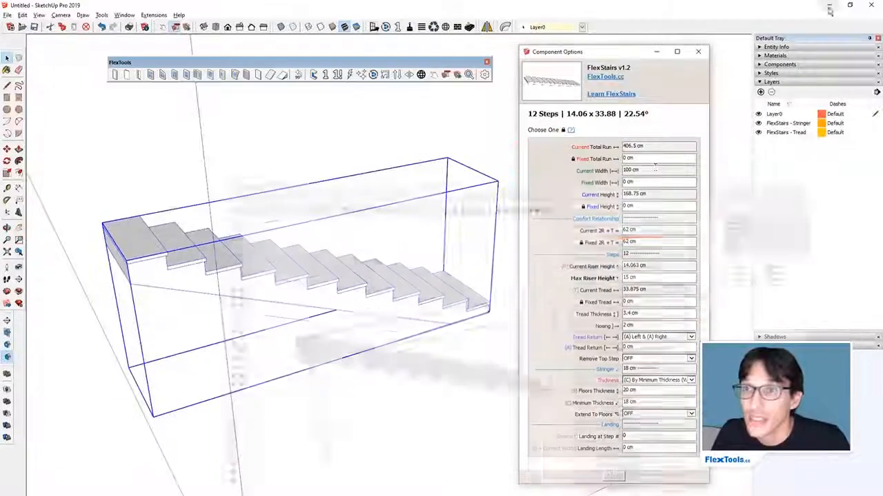
{"action": "left_click", "coordinate": [830, 8]}
- Set the staircase's Fixed Total Run to 230 cm
{"action": "left_click", "coordinate": [631, 158]}
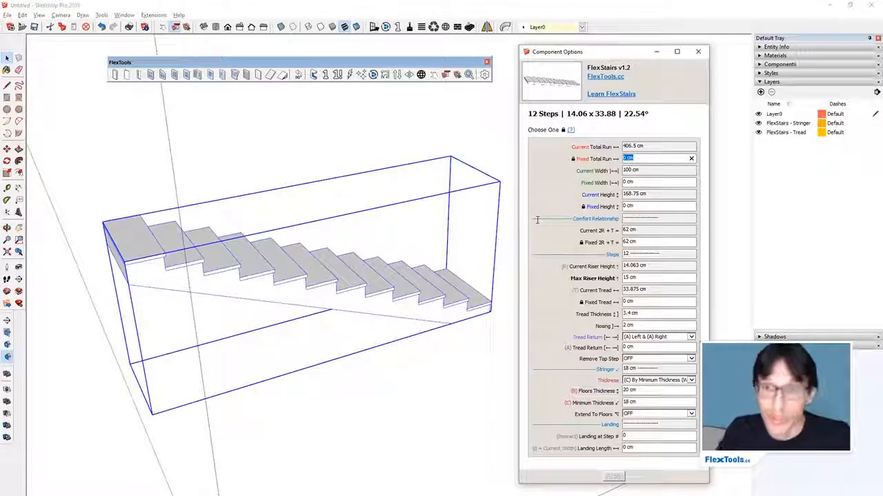
{"action": "middle_click_drag", "start_coordinate": [508, 189], "coordinate": [398, 311]}
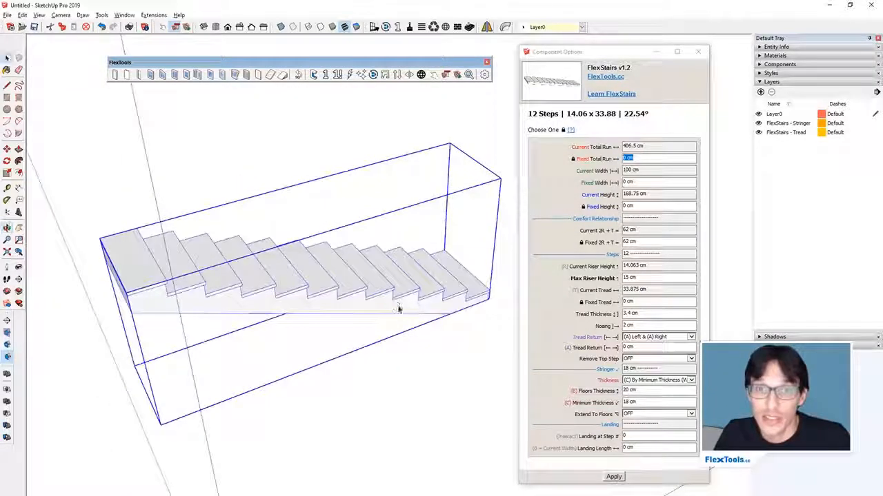
{"action": "left_click", "coordinate": [648, 160]}
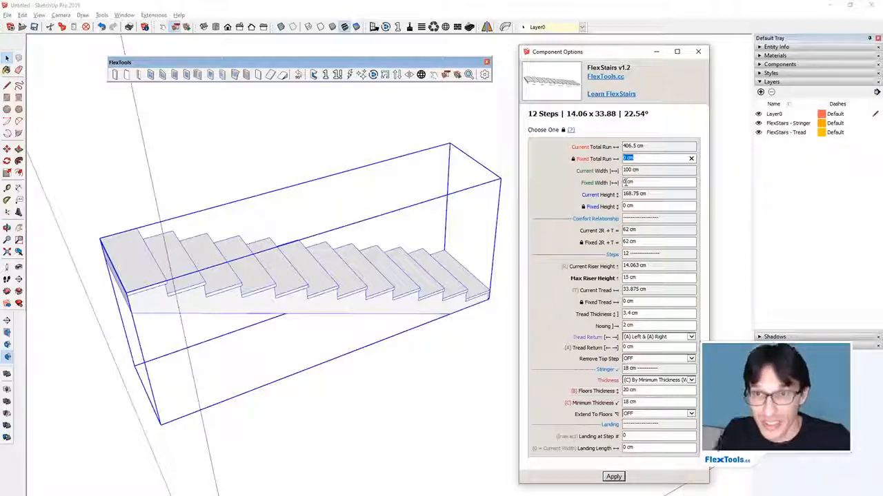
{"action": "middle_click_drag", "start_coordinate": [321, 253], "coordinate": [280, 296]}
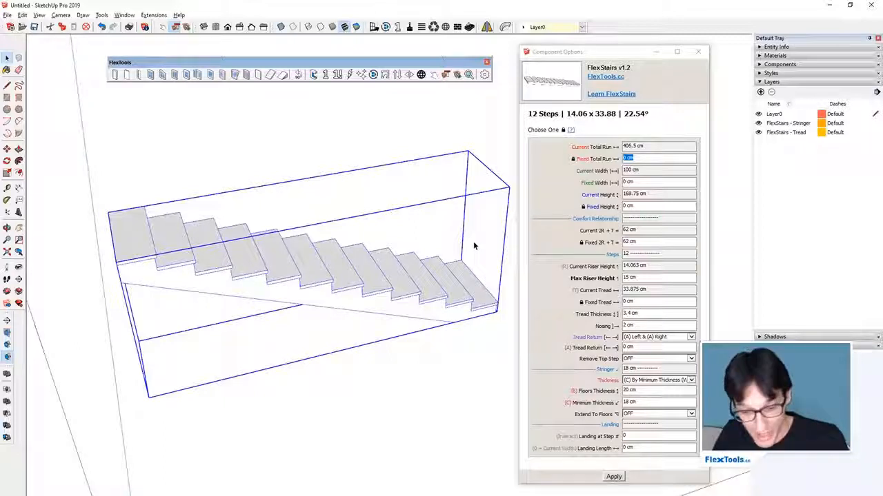
{"action": "left_click", "coordinate": [644, 161]}
{"action": "left_click_drag", "start_coordinate": [635, 169], "coordinate": [641, 160]}
{"action": "left_click", "coordinate": [642, 159]}
{"action": "type", "text": "230"}
{"action": "key", "text": "Return"}
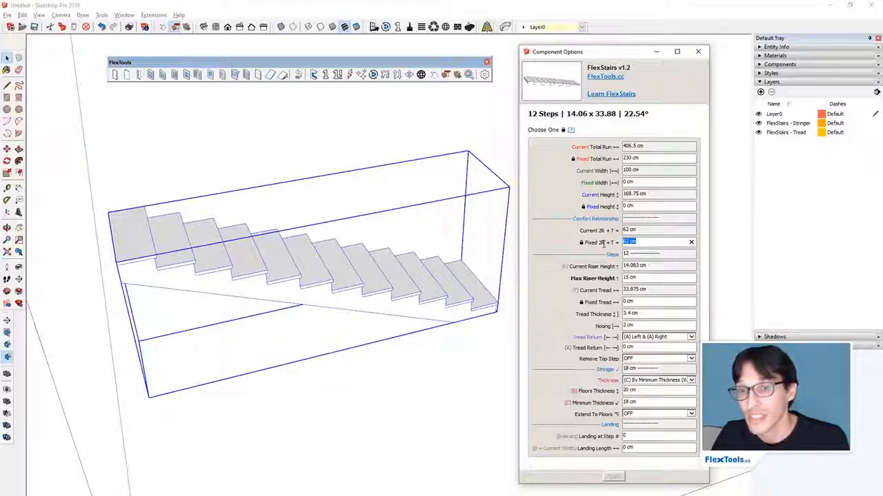
- Set the staircase's Fixed 2R + T value to 0 cm so that the fixed total run takes effect
{"action": "type", "text": "62"}
{"action": "left_click", "coordinate": [585, 244]}
{"action": "left_click_drag", "start_coordinate": [585, 244], "coordinate": [614, 244]}
{"action": "left_click_drag", "start_coordinate": [549, 218], "coordinate": [599, 243]}
{"action": "left_click", "coordinate": [586, 243]}
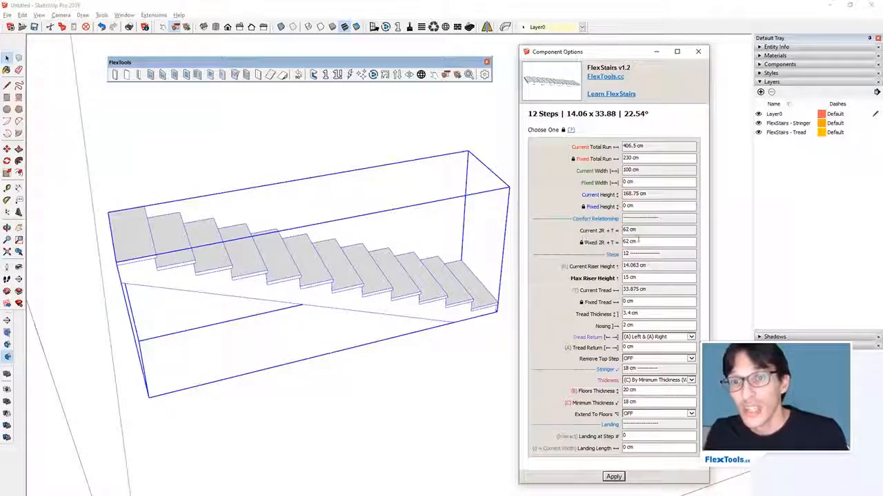
{"action": "triple_click", "coordinate": [642, 243]}
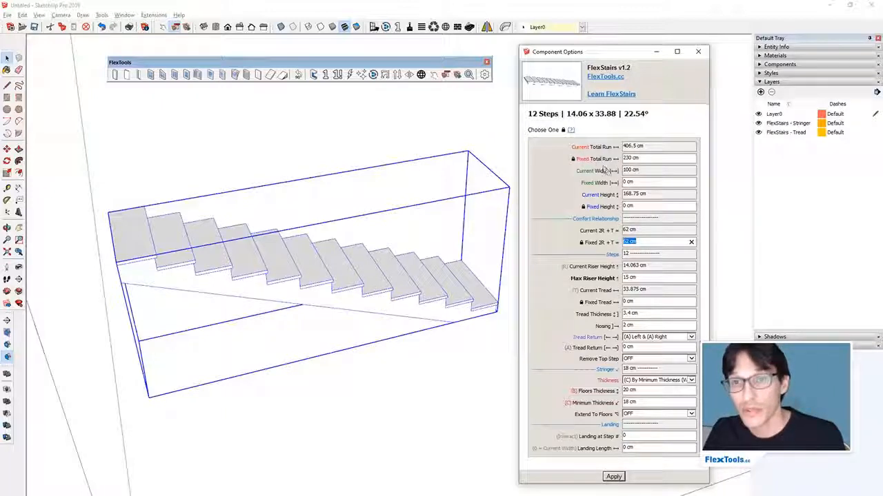
{"action": "type", "text": "0"}
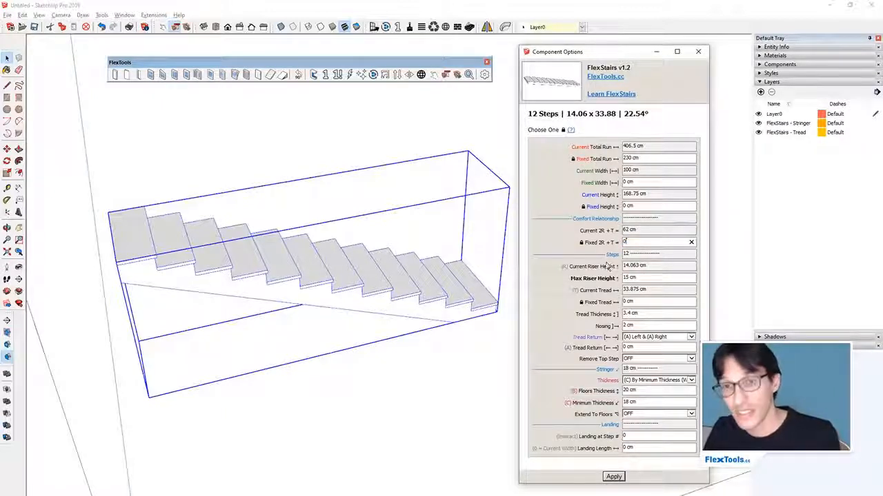
{"action": "key", "text": "Return"}
{"action": "mouse_move", "coordinate": [411, 281]}
{"action": "middle_mouse_down"}
{"action": "mouse_move", "coordinate": [253, 304]}
{"action": "mouse_move", "coordinate": [349, 336]}
{"action": "mouse_move", "coordinate": [399, 310]}
{"action": "middle_mouse_up"}
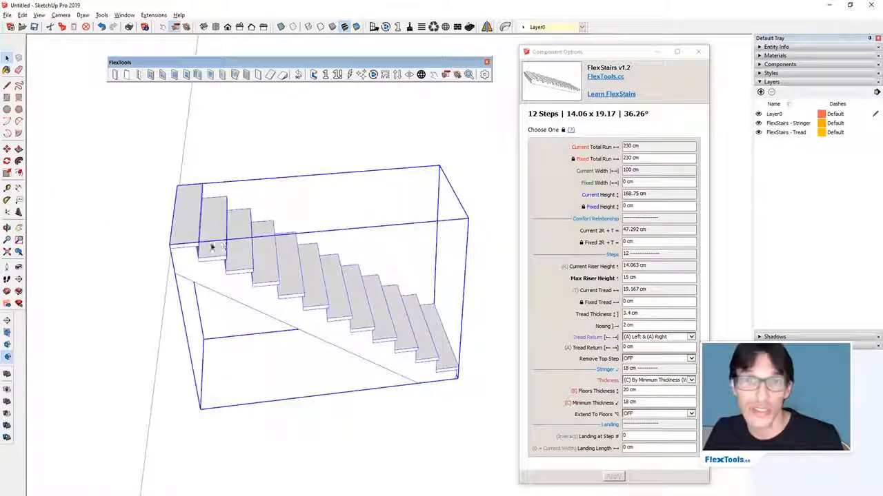
{"action": "mouse_move", "coordinate": [309, 269]}
{"action": "middle_mouse_down"}
{"action": "mouse_move", "coordinate": [272, 258]}
{"action": "mouse_move", "coordinate": [258, 237]}
{"action": "middle_mouse_up"}
{"action": "key", "text": "l"}
{"action": "left_click", "coordinate": [163, 230]}
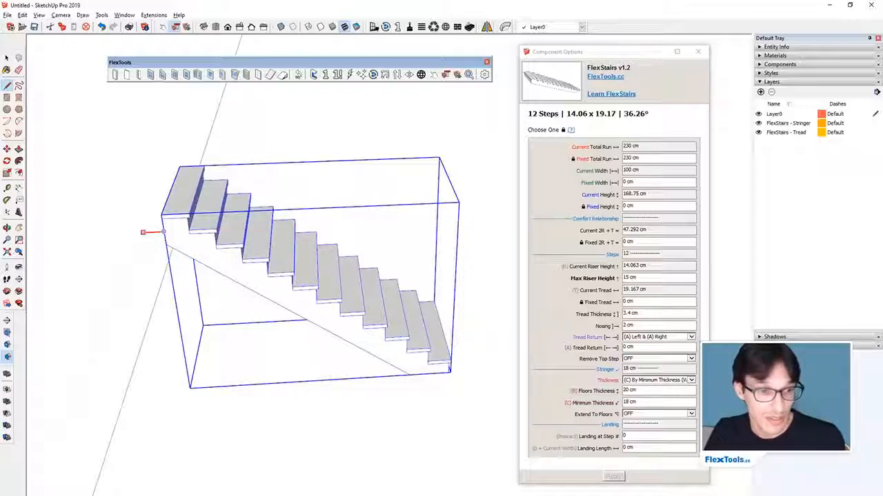
{"action": "key", "text": "space"}
{"action": "scroll", "coordinate": [443, 325], "scroll_direction": "down", "scroll_amount": 3}
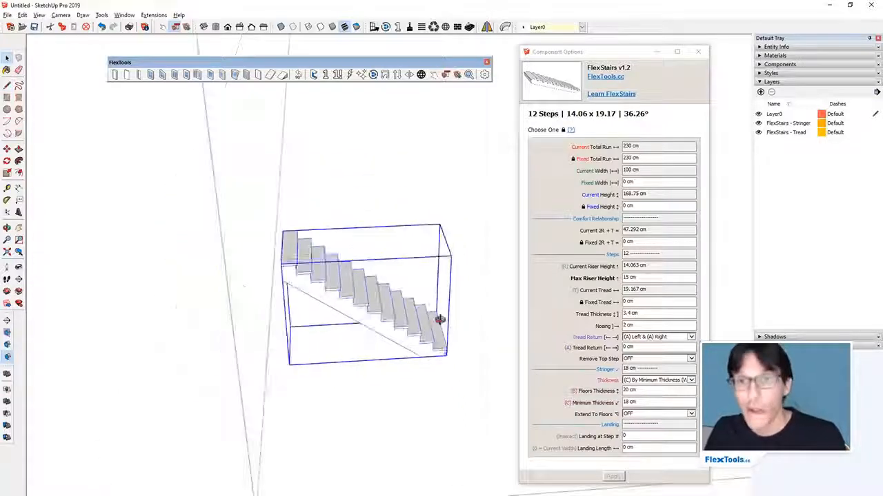
- Set the staircase's Fixed Total Run to 400 cm
{"action": "middle_click_drag", "start_coordinate": [444, 326], "coordinate": [418, 276]}
{"action": "left_click_drag", "start_coordinate": [675, 158], "coordinate": [564, 163]}
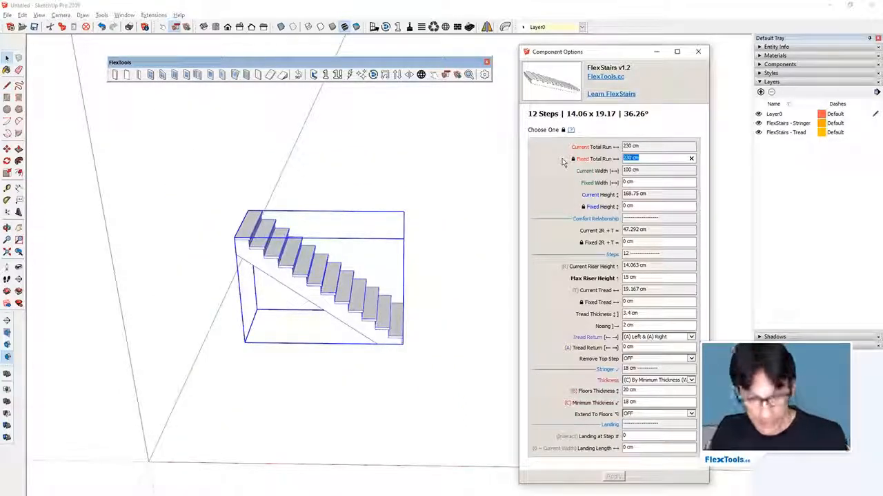
{"action": "type", "text": "400"}
{"action": "key", "text": "Return"}
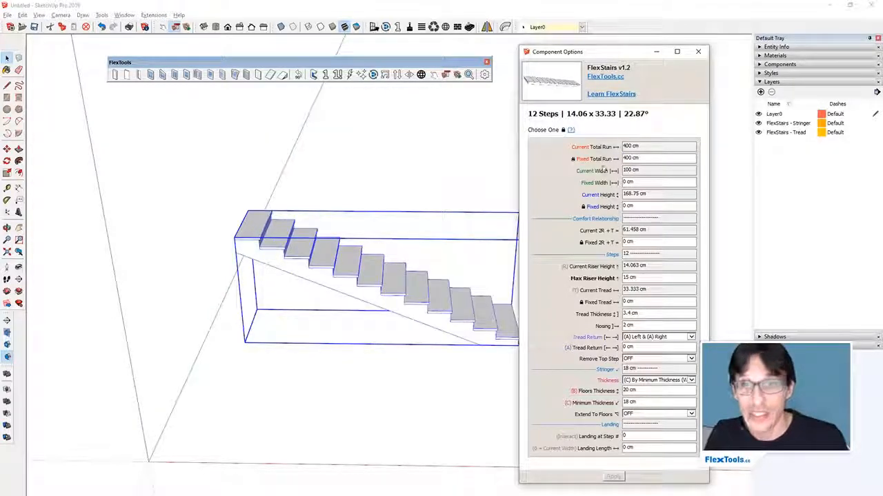
- Release the fixed run by setting the Fixed Total Run to 0 cm
{"action": "left_click_drag", "start_coordinate": [691, 158], "coordinate": [601, 161]}
{"action": "middle_click_drag", "start_coordinate": [455, 290], "coordinate": [379, 282]}
{"action": "left_click_drag", "start_coordinate": [676, 159], "coordinate": [569, 150]}
{"action": "type", "text": "5"}
{"action": "key", "text": "Return"}
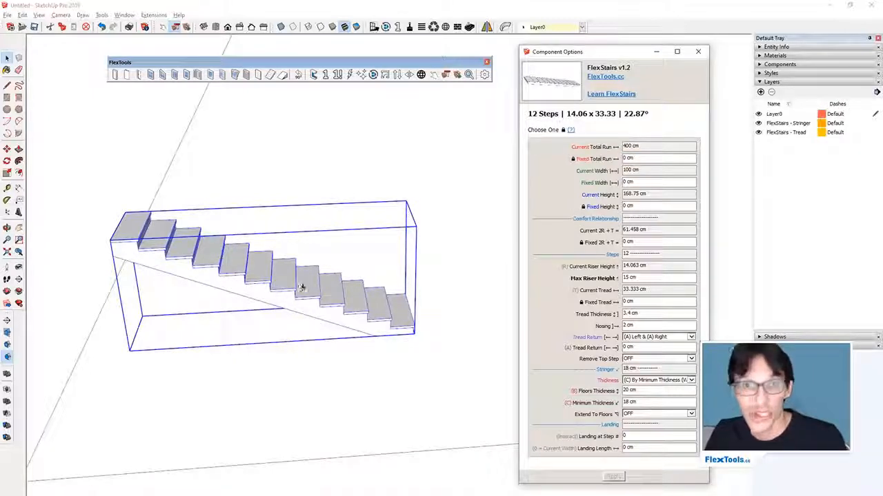
- Set the Fixed 2R + T comfort relationship of the staircase to 69 cm
{"action": "left_click_drag", "start_coordinate": [618, 245], "coordinate": [593, 256]}
{"action": "type", "text": "62"}
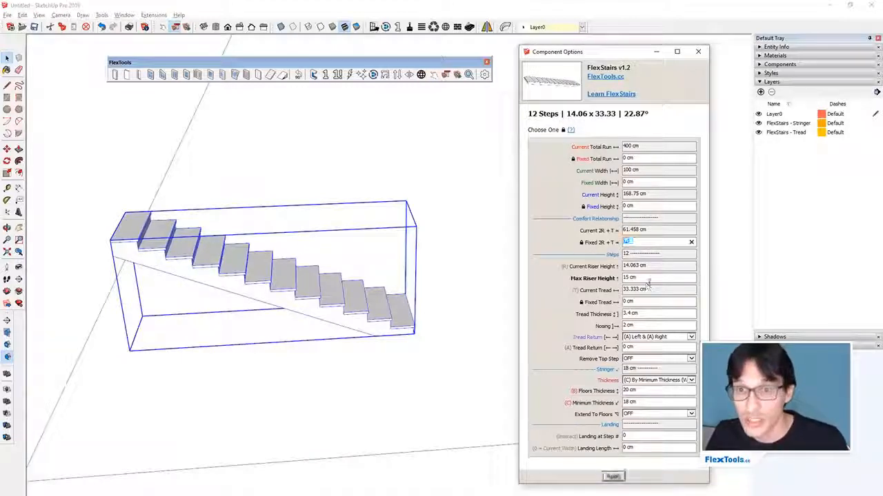
{"action": "key", "text": "Return"}
{"action": "left_click_drag", "start_coordinate": [639, 242], "coordinate": [593, 241]}
{"action": "type", "text": "69"}
{"action": "key", "text": "Return"}
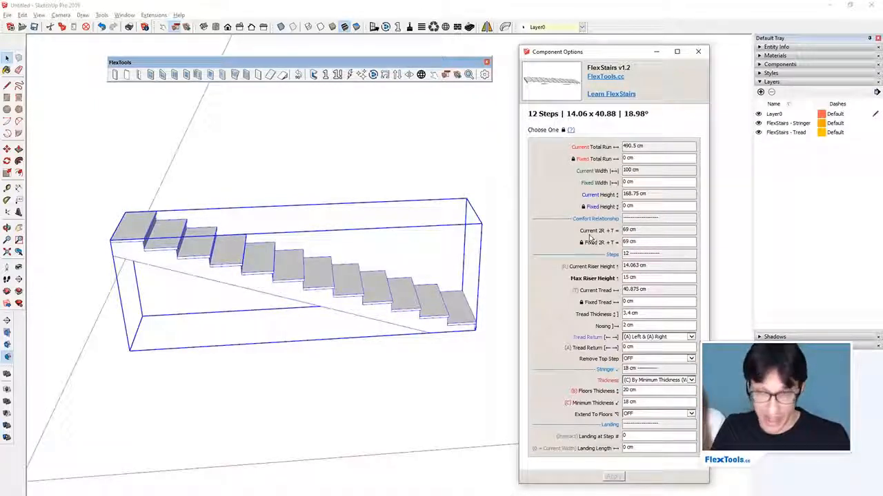
- Draw a rectangle on the ground beyond the lower end of the staircase
{"action": "left_click_drag", "start_coordinate": [655, 243], "coordinate": [567, 246]}
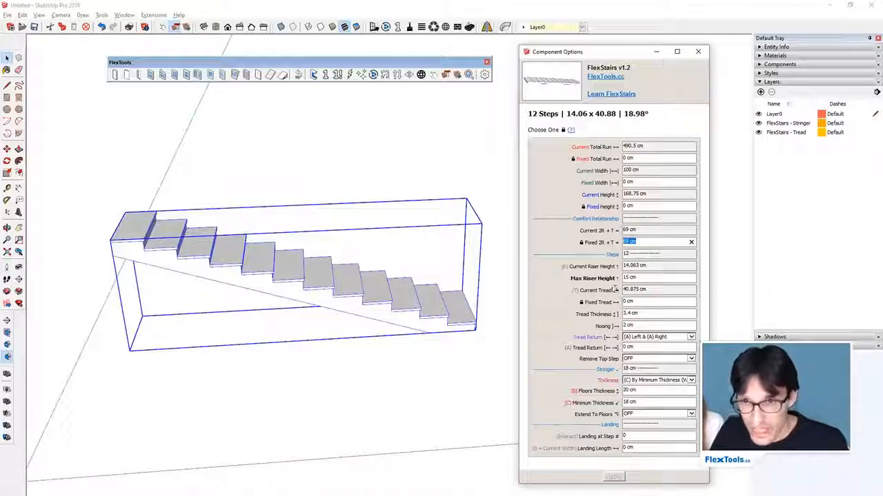
{"action": "middle_click_drag", "start_coordinate": [372, 318], "coordinate": [359, 310]}
{"action": "scroll", "coordinate": [352, 311], "scroll_direction": "down", "scroll_amount": 4}
{"action": "key", "text": "r"}
{"action": "scroll", "coordinate": [449, 303], "scroll_direction": "up", "scroll_amount": 2}
{"action": "middle_click_drag", "start_coordinate": [447, 304], "coordinate": [245, 314]}
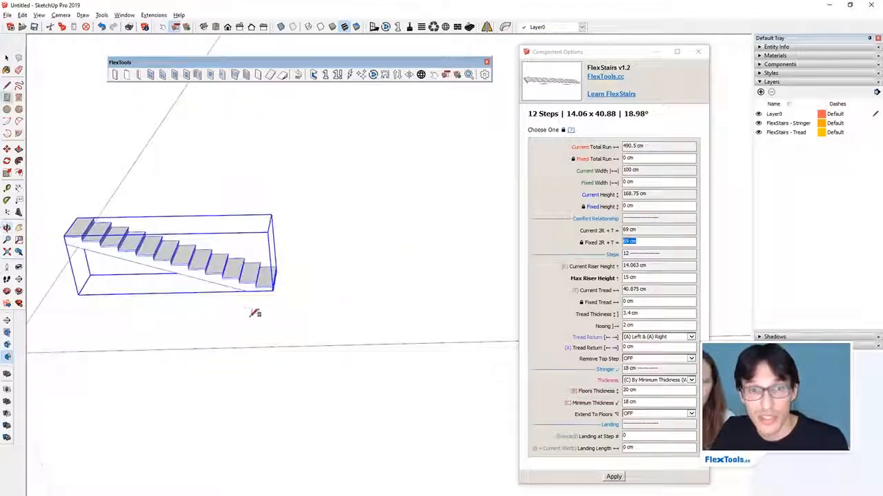
{"action": "left_click", "coordinate": [288, 235]}
{"action": "left_click", "coordinate": [427, 346]}
{"action": "middle_click_drag", "start_coordinate": [428, 346], "coordinate": [433, 309]}
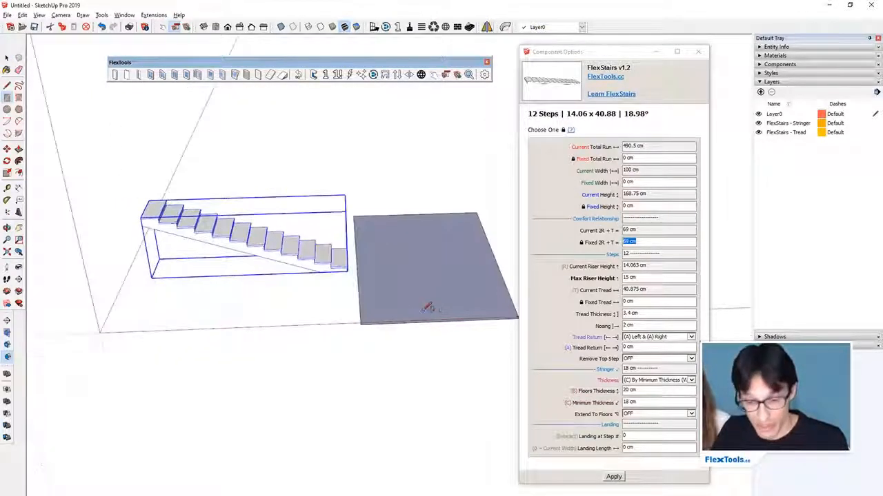
- Push/Pull the rectangle into a thin floor slab and turn the whole slab into a component
{"action": "scroll", "coordinate": [433, 308], "scroll_direction": "up", "scroll_amount": 2}
{"action": "key", "text": "p"}
{"action": "left_click", "coordinate": [380, 311]}
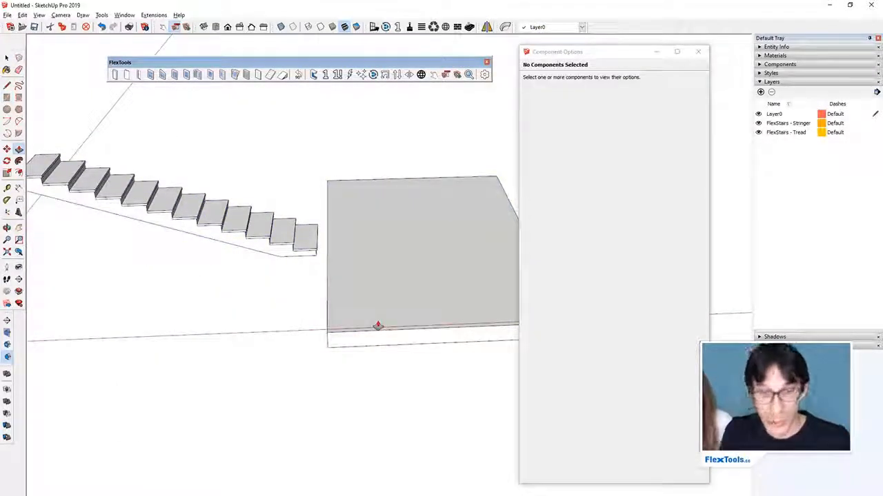
{"action": "key", "text": "space"}
{"action": "triple_click", "coordinate": [391, 299]}
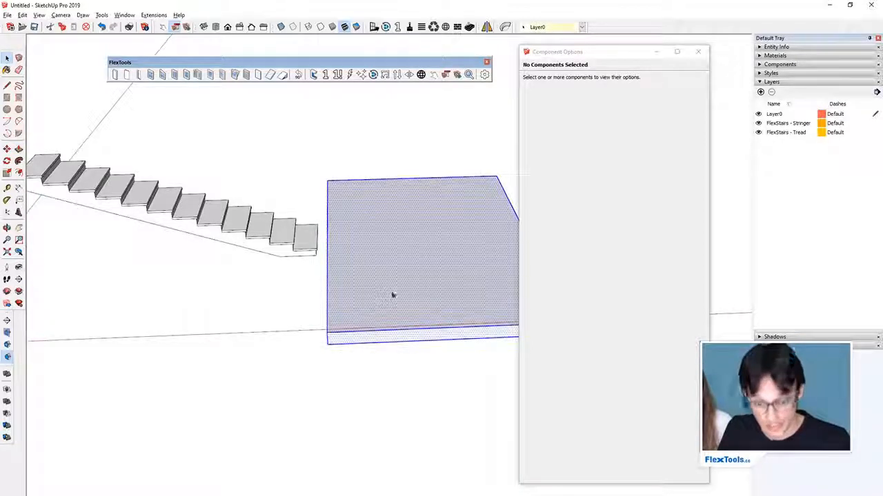
{"action": "key", "text": "g"}
{"action": "key", "text": "Return"}
- Copy the floor slab straight up and shift the copy horizontally to the upper end of the staircase
{"action": "scroll", "coordinate": [404, 300], "scroll_direction": "down", "scroll_amount": 5}
{"action": "key", "text": "m"}
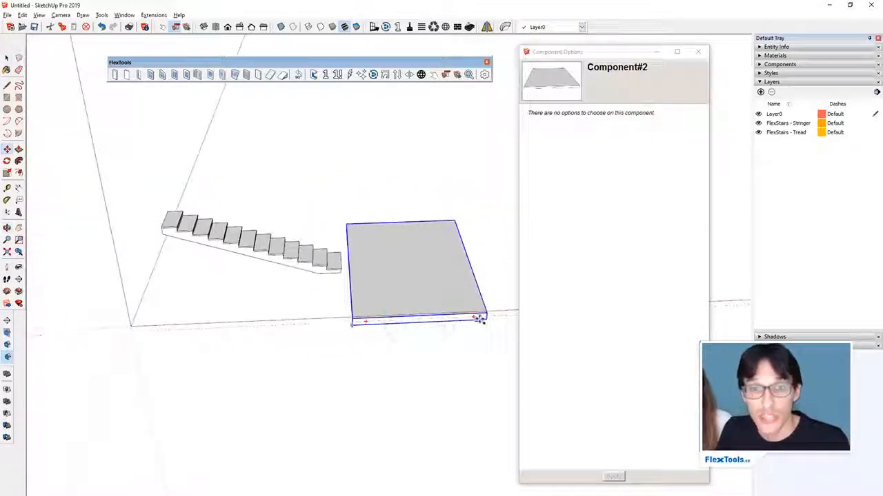
{"action": "left_click", "coordinate": [485, 304]}
{"action": "key", "text": "ctrl"}
{"action": "left_click", "coordinate": [489, 253]}
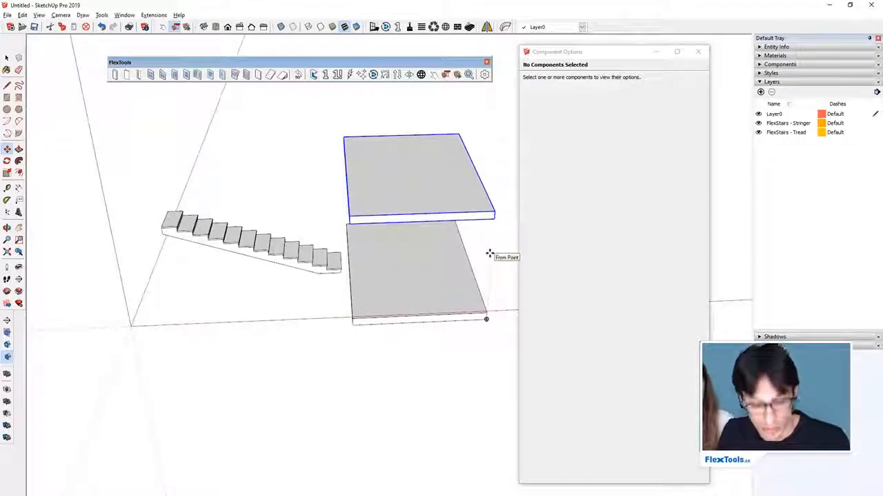
{"action": "key", "text": "Return"}
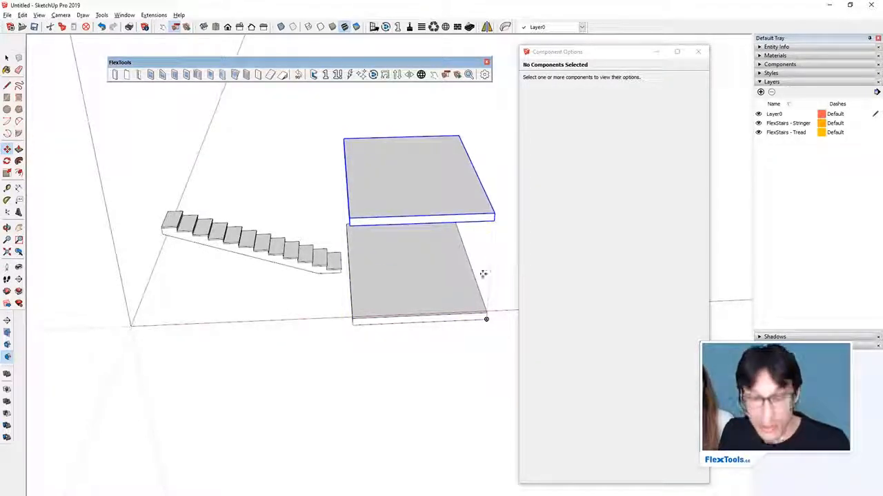
{"action": "left_click", "coordinate": [472, 294]}
{"action": "left_click", "coordinate": [221, 280]}
{"action": "key", "text": "space"}
- Move the staircase by its top step's corner onto the edge of the upper slab
{"action": "left_click", "coordinate": [267, 238]}
{"action": "middle_click_drag", "start_coordinate": [267, 237], "coordinate": [163, 238]}
{"action": "key", "text": "m"}
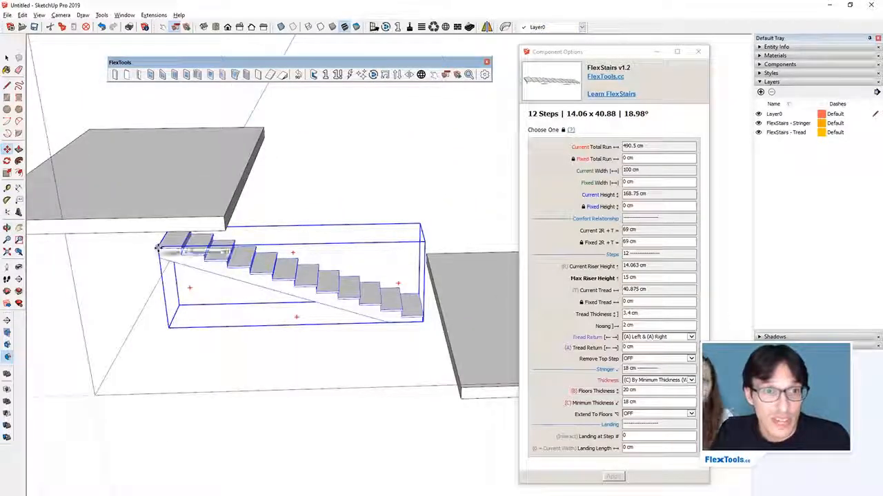
{"action": "left_click", "coordinate": [159, 246]}
{"action": "scroll", "coordinate": [218, 309], "scroll_direction": "down", "scroll_amount": 3}
{"action": "scroll", "coordinate": [345, 276], "scroll_direction": "up", "scroll_amount": 3}
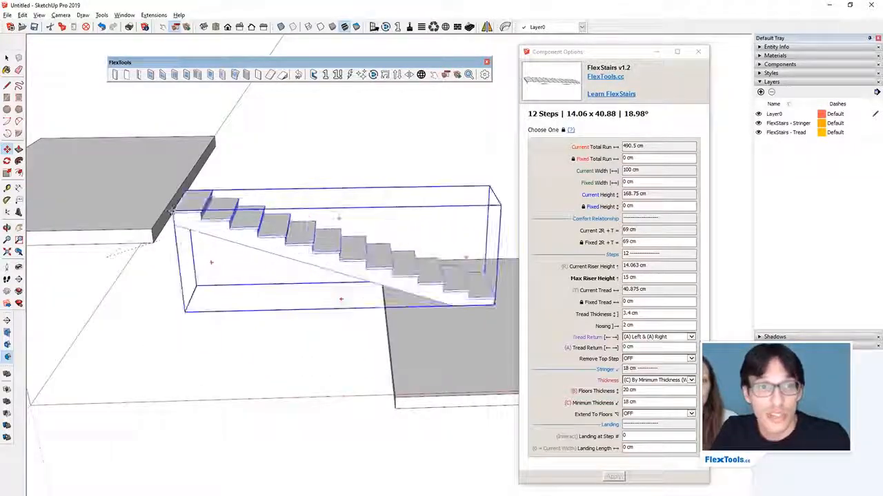
{"action": "left_click", "coordinate": [164, 210]}
{"action": "middle_click_drag", "start_coordinate": [163, 211], "coordinate": [69, 177]}
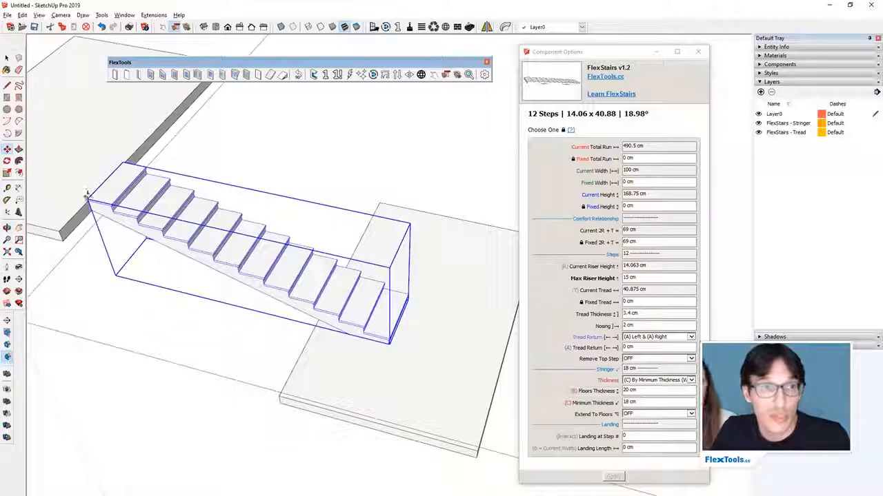
- Try scaling the staircase's height down to the level of the lower slab
{"action": "middle_click_drag", "start_coordinate": [242, 240], "coordinate": [291, 144]}
{"action": "key", "text": "s"}
{"action": "left_click_drag", "start_coordinate": [285, 254], "coordinate": [339, 336]}
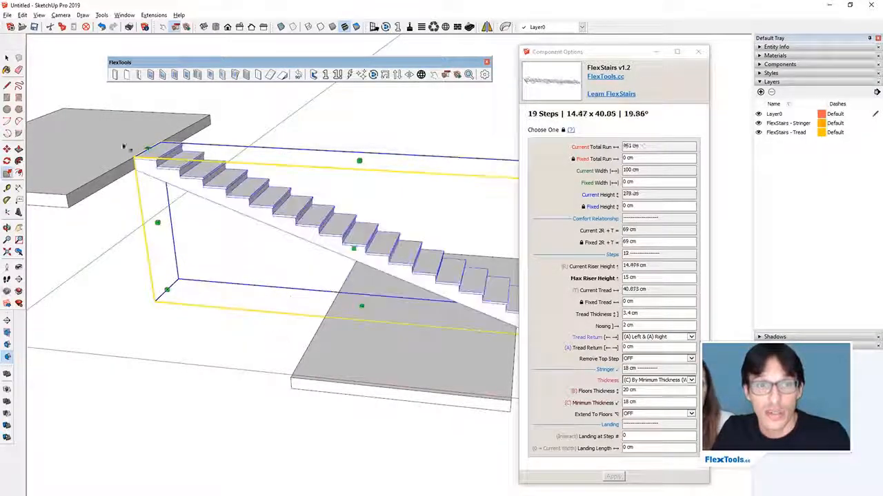
{"action": "middle_click_drag", "start_coordinate": [338, 249], "coordinate": [285, 260], "text": "shift"}
{"action": "scroll", "coordinate": [283, 260], "scroll_direction": "down", "scroll_amount": 3}
{"action": "key", "text": "ctrl+z"}
- Move the staircase by its bottom corner down to the level of the lower slab
{"action": "scroll", "coordinate": [276, 239], "scroll_direction": "up", "scroll_amount": 2}
{"action": "scroll", "coordinate": [311, 229], "scroll_direction": "up", "scroll_amount": 2}
{"action": "key", "text": "m"}
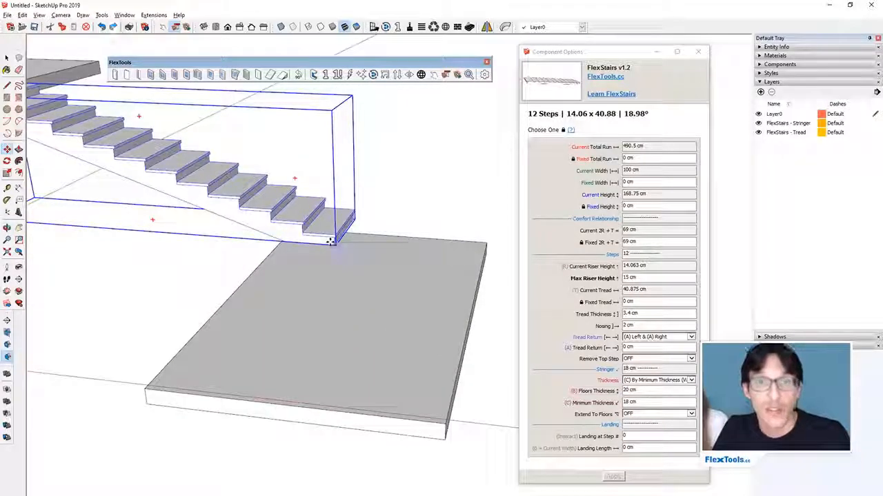
{"action": "left_click_drag", "start_coordinate": [333, 243], "coordinate": [338, 320]}
{"action": "scroll", "coordinate": [337, 314], "scroll_direction": "down", "scroll_amount": 3}
{"action": "middle_click_drag", "start_coordinate": [231, 300], "coordinate": [332, 307], "text": "shift"}
- Scale the staircase to about 275 cm high and 761 cm long so it spans the height between the two slabs
{"action": "key", "text": "s"}
{"action": "left_click_drag", "start_coordinate": [335, 244], "coordinate": [196, 226]}
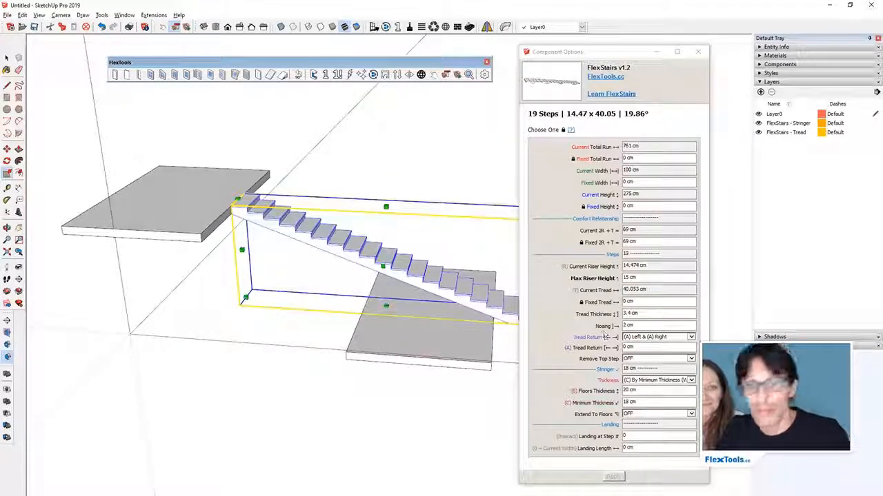
{"action": "middle_click_drag", "start_coordinate": [423, 271], "coordinate": [350, 299]}
{"action": "key", "text": "m"}
{"action": "key", "text": "ctrl+z"}
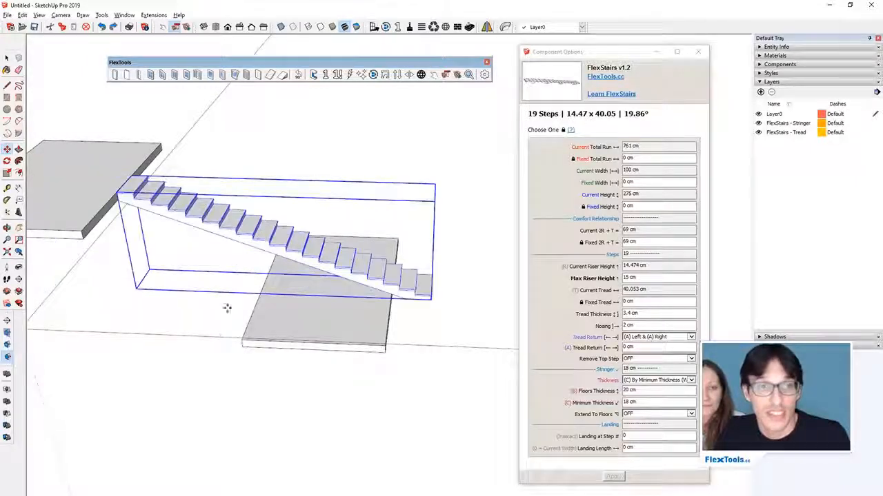
{"action": "middle_click_drag", "start_coordinate": [275, 257], "coordinate": [457, 253]}
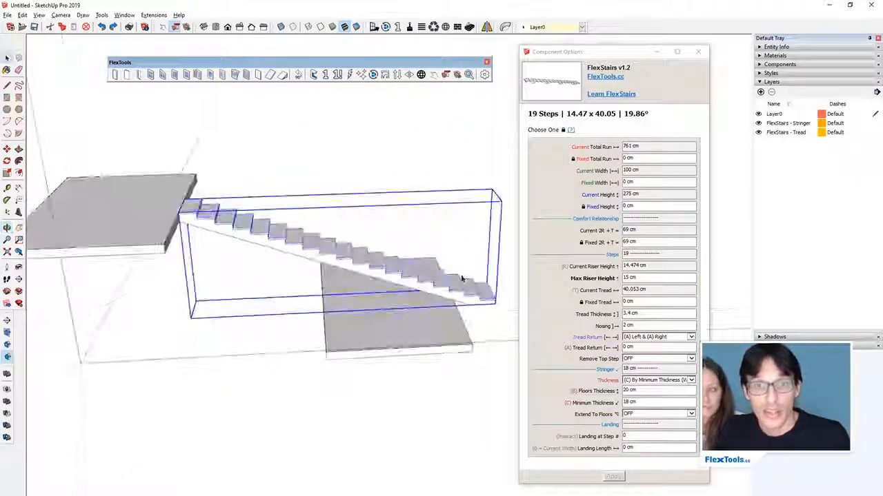
{"action": "key", "text": "space"}
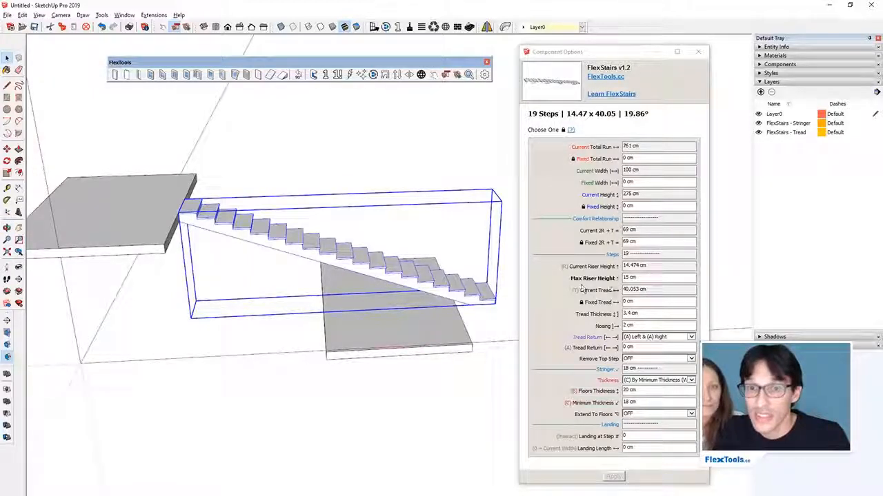
- Set the staircase's maximum riser height to 17.5 cm
{"action": "left_click_drag", "start_coordinate": [648, 277], "coordinate": [562, 286]}
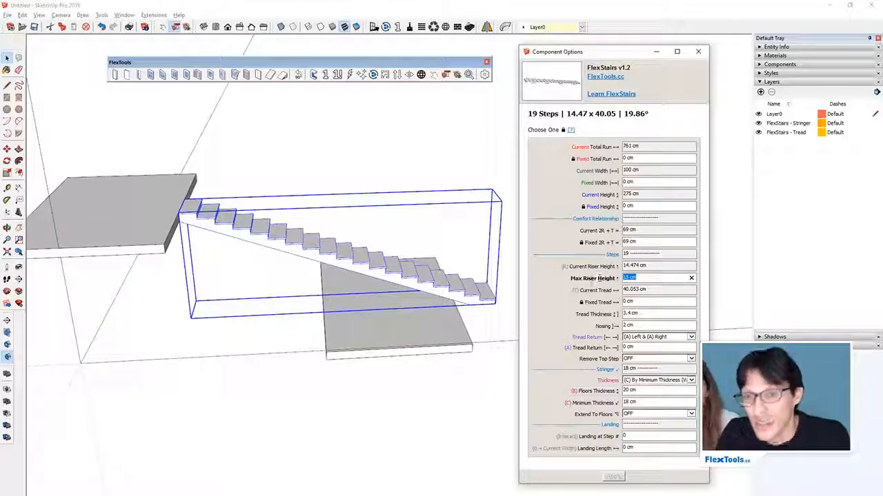
{"action": "double_click", "coordinate": [591, 278]}
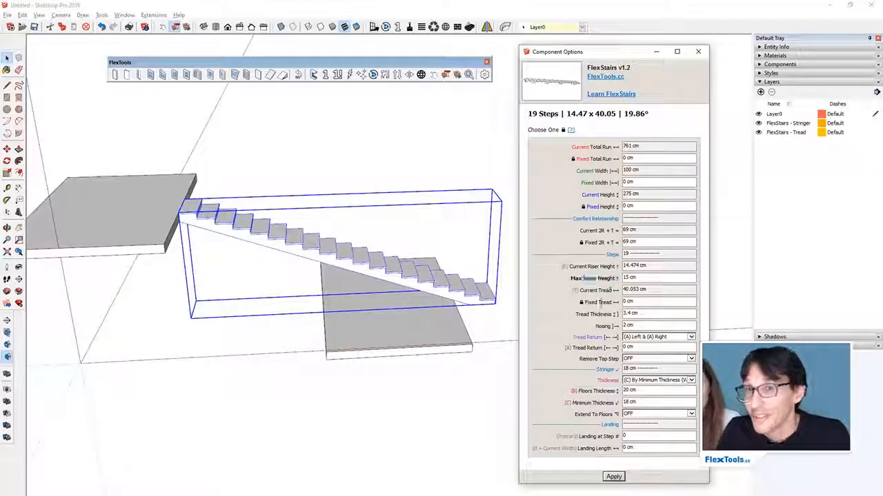
{"action": "left_click", "coordinate": [653, 280]}
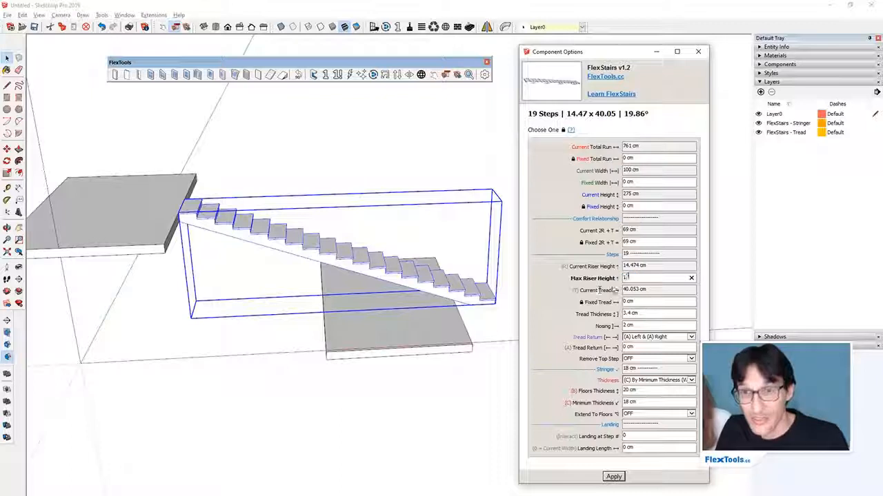
{"action": "key", "text": "Return"}
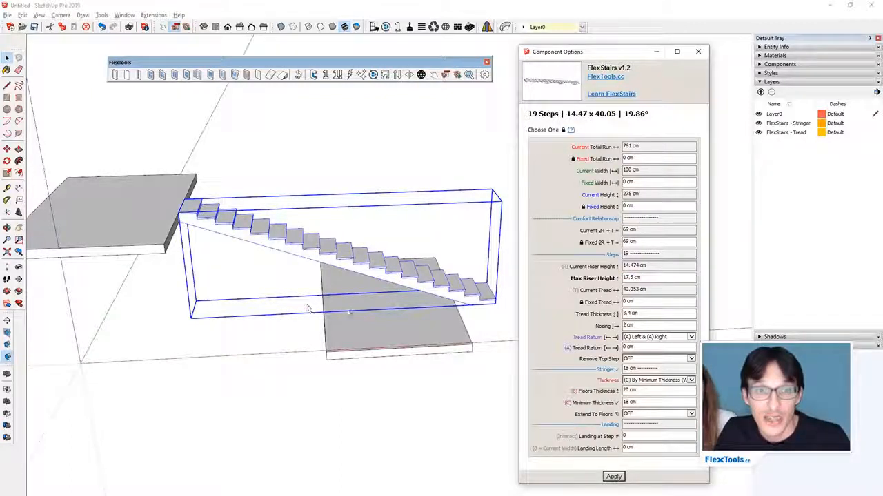
{"action": "middle_click_drag", "start_coordinate": [394, 315], "coordinate": [226, 211]}
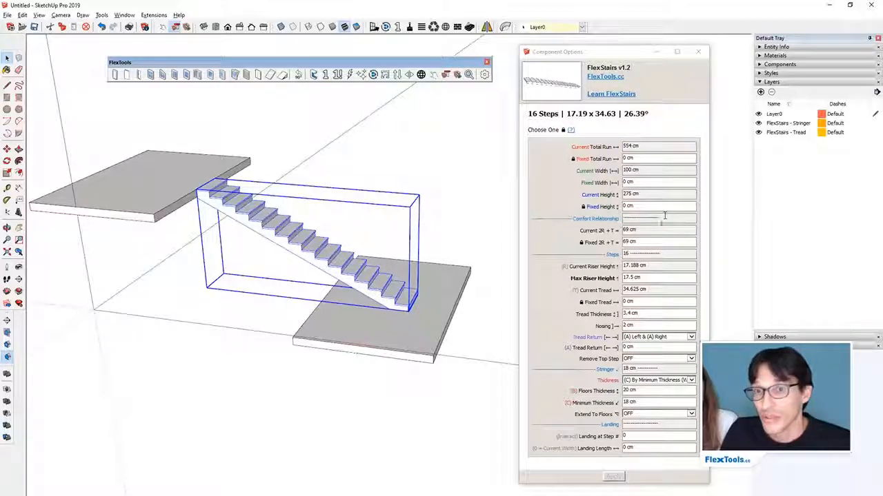
- Examine the staircase's current riser height, step count, tread size and slope in the component options
{"action": "left_click", "coordinate": [655, 266]}
{"action": "left_click_drag", "start_coordinate": [660, 266], "coordinate": [609, 266]}
{"action": "left_click_drag", "start_coordinate": [659, 254], "coordinate": [586, 256]}
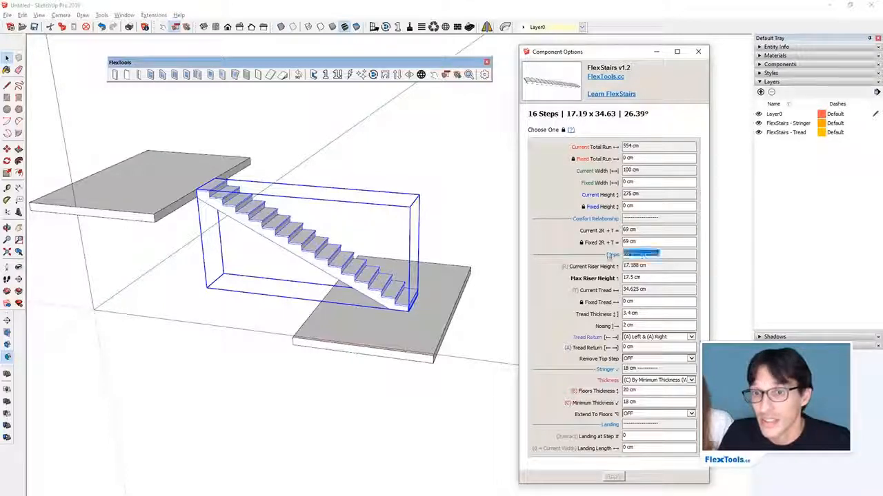
{"action": "left_click_drag", "start_coordinate": [528, 113], "coordinate": [660, 114]}
{"action": "left_click", "coordinate": [659, 114]}
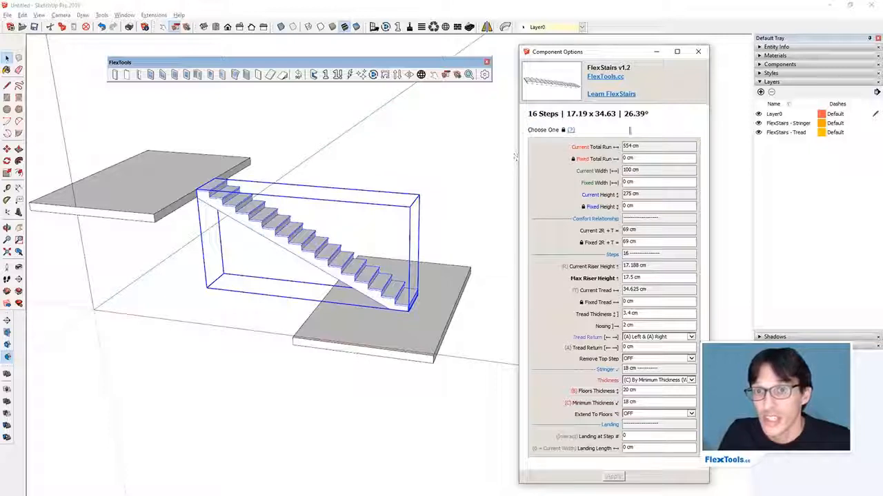
{"action": "left_click", "coordinate": [625, 289]}
{"action": "left_click_drag", "start_coordinate": [592, 113], "coordinate": [615, 121]}
{"action": "left_click", "coordinate": [616, 122]}
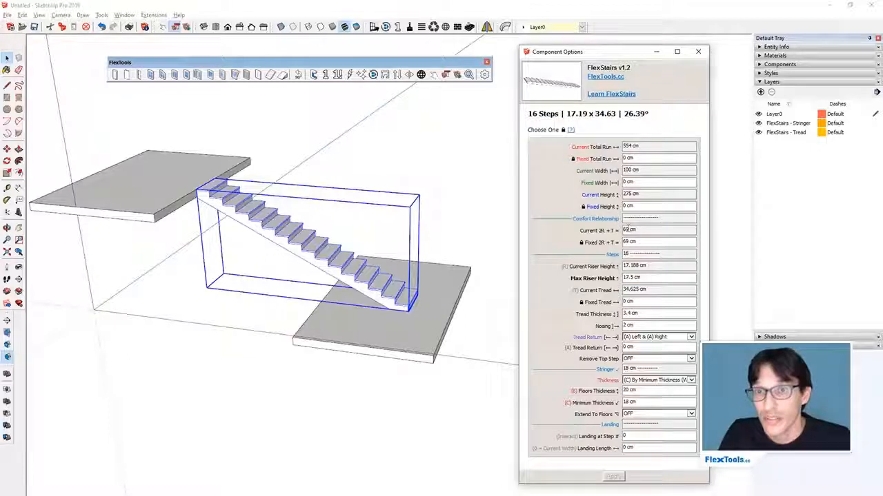
- Set the staircase's tread thickness to 10 cm
{"action": "left_click", "coordinate": [641, 313]}
{"action": "type", "text": "18"}
{"action": "key", "text": "Return"}
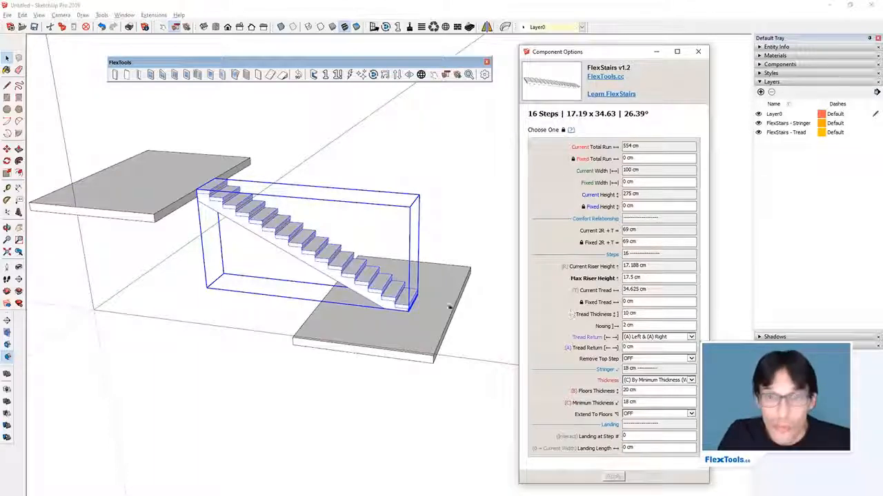
{"action": "scroll", "coordinate": [365, 246], "scroll_direction": "up", "scroll_amount": 5}
{"action": "middle_click_drag", "start_coordinate": [283, 285], "coordinate": [414, 310]}
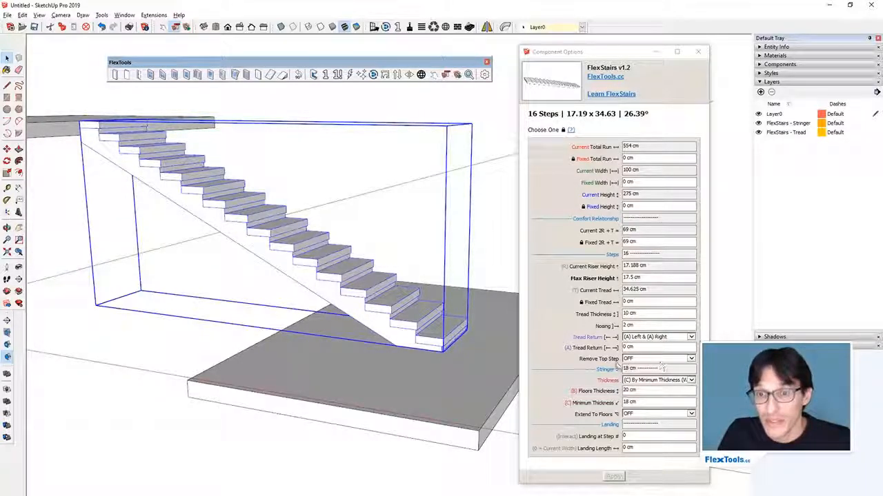
{"action": "middle_click_drag", "start_coordinate": [250, 270], "coordinate": [324, 263]}
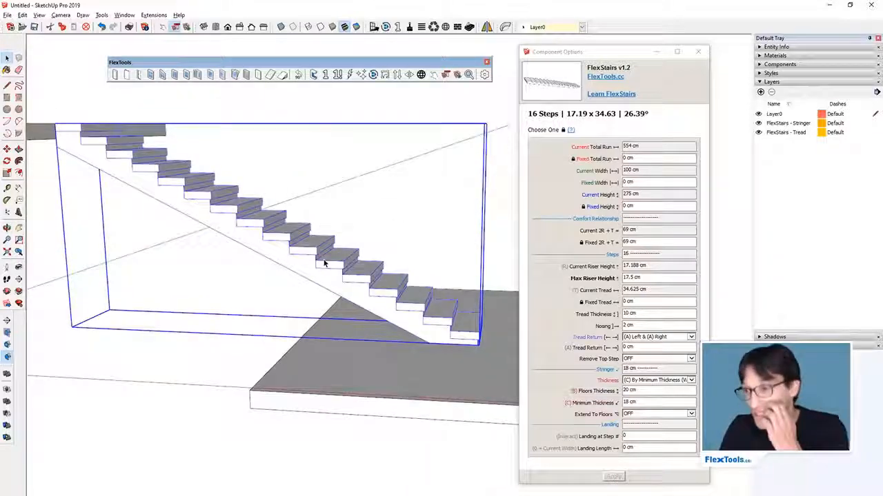
{"action": "middle_click_drag", "start_coordinate": [148, 211], "coordinate": [276, 256]}
{"action": "scroll", "coordinate": [275, 256], "scroll_direction": "up", "scroll_amount": 5}
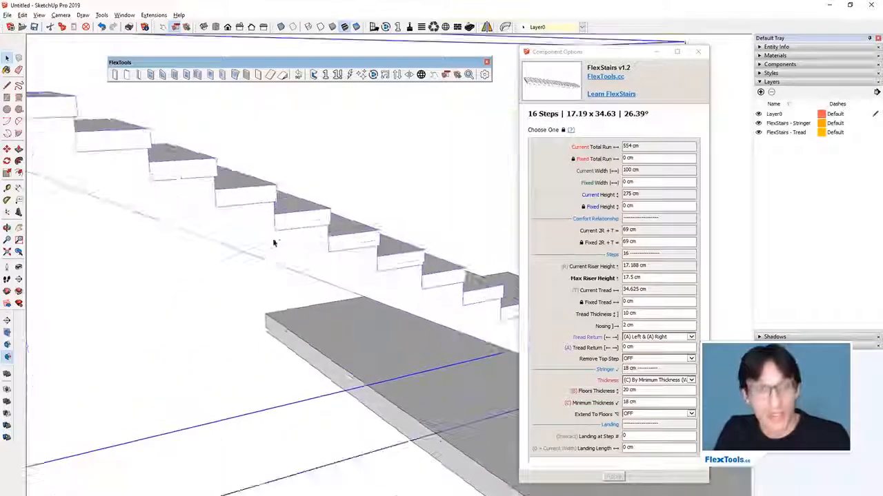
{"action": "double_click", "coordinate": [301, 253]}
{"action": "double_click", "coordinate": [301, 253]}
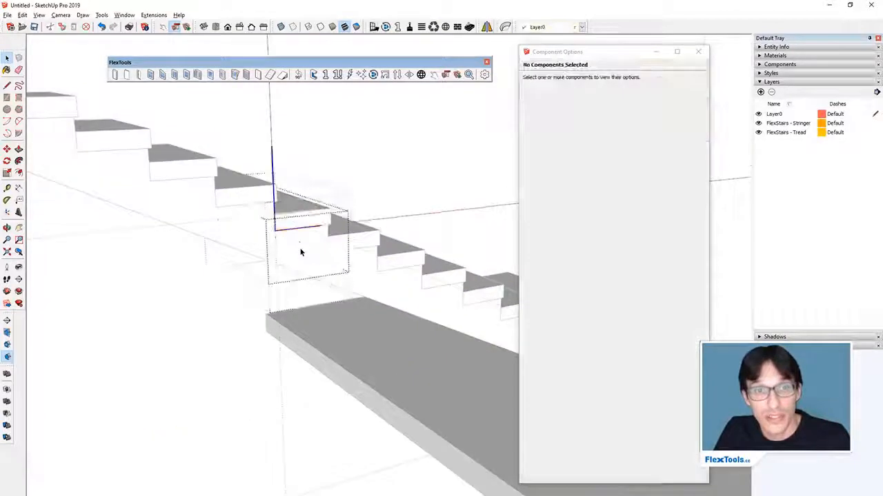
{"action": "scroll", "coordinate": [312, 245], "scroll_direction": "up", "scroll_amount": 2}
{"action": "key", "text": "Escape"}
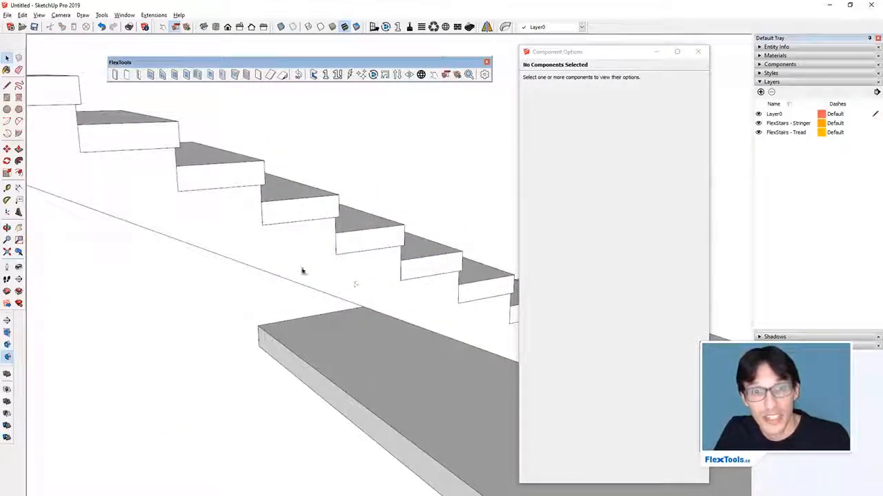
- Draw a line from the inner corner beneath a mid-flight tread perpendicular to the stringer's bottom edge
{"action": "scroll", "coordinate": [321, 225], "scroll_direction": "down", "scroll_amount": 3}
{"action": "middle_click_drag", "start_coordinate": [302, 224], "coordinate": [186, 297], "text": "shift"}
{"action": "scroll", "coordinate": [254, 286], "scroll_direction": "down", "scroll_amount": 3}
{"action": "middle_click_drag", "start_coordinate": [255, 286], "coordinate": [334, 295]}
{"action": "key", "text": "space"}
{"action": "left_click", "coordinate": [290, 263]}
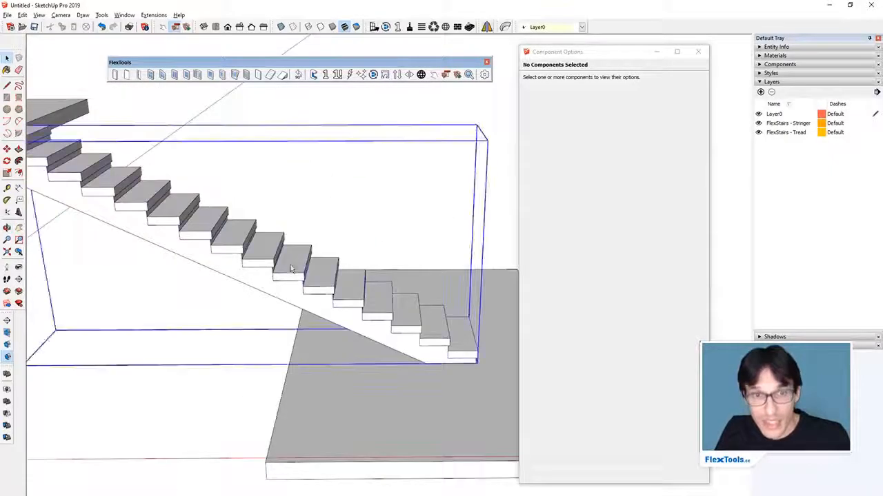
{"action": "middle_click_drag", "start_coordinate": [198, 273], "coordinate": [335, 264]}
{"action": "scroll", "coordinate": [287, 273], "scroll_direction": "up", "scroll_amount": 5}
{"action": "key", "text": "l"}
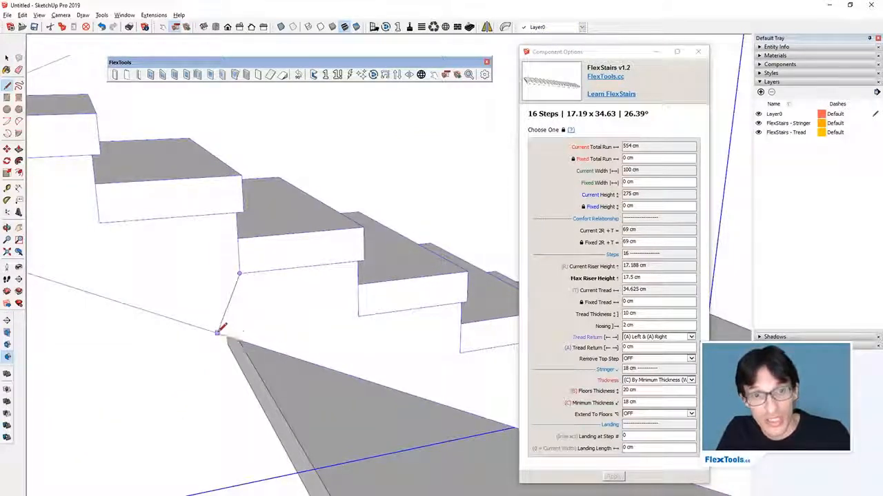
{"action": "left_click", "coordinate": [215, 332]}
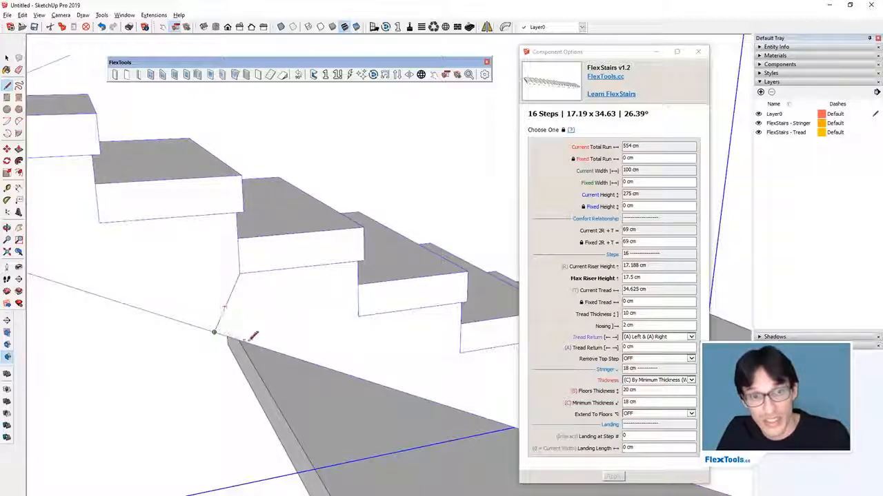
- Dimension the line across the stringer between the tread's inner corner and the bottom edge
{"action": "left_click", "coordinate": [19, 189]}
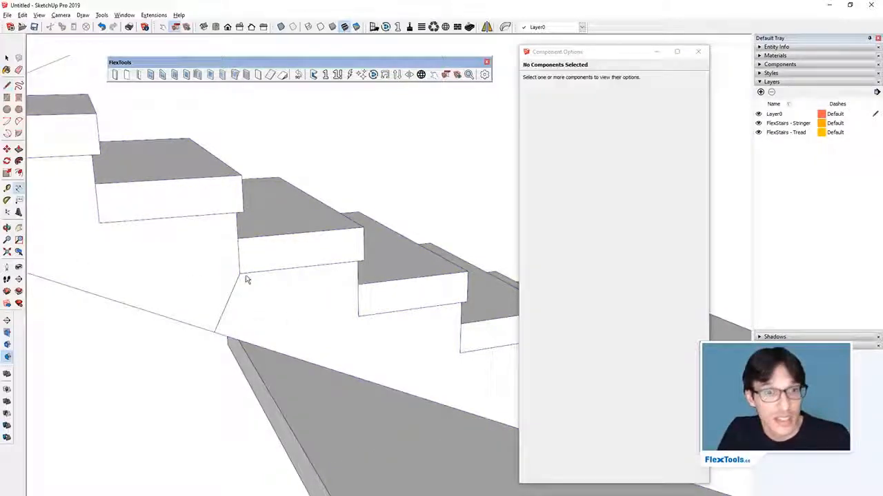
{"action": "left_click", "coordinate": [214, 332]}
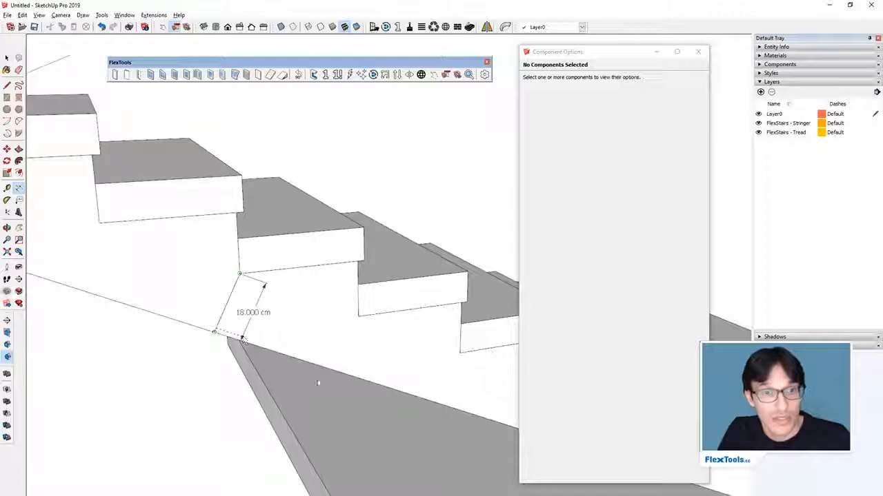
{"action": "key", "text": "space"}
{"action": "scroll", "coordinate": [311, 302], "scroll_direction": "down", "scroll_amount": 5}
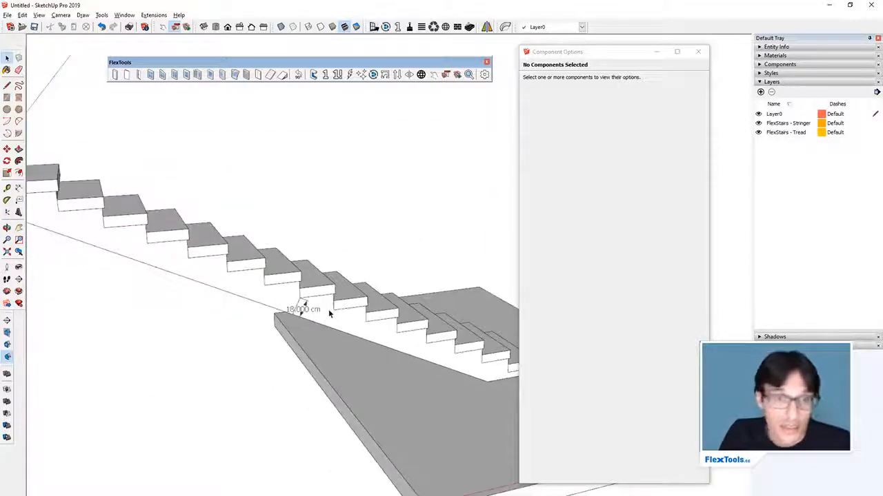
- Select the staircase and set the stringer's minimum thickness to 15 cm
{"action": "left_click", "coordinate": [330, 311]}
{"action": "scroll", "coordinate": [324, 310], "scroll_direction": "down", "scroll_amount": 4}
{"action": "scroll", "coordinate": [290, 306], "scroll_direction": "up", "scroll_amount": 4}
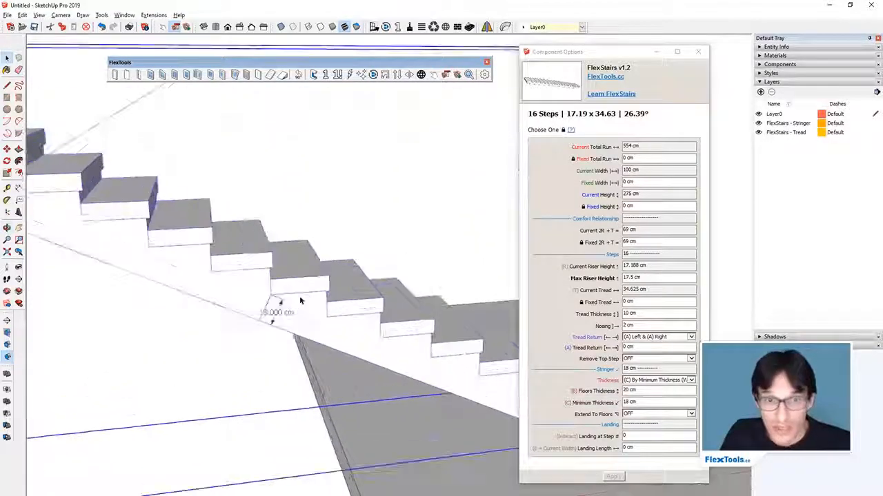
{"action": "scroll", "coordinate": [300, 300], "scroll_direction": "down", "scroll_amount": 3}
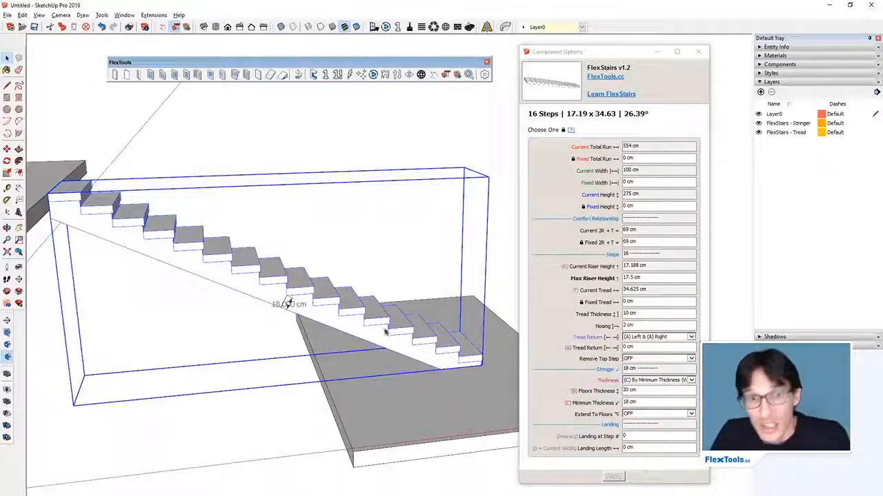
{"action": "scroll", "coordinate": [289, 303], "scroll_direction": "up", "scroll_amount": 4}
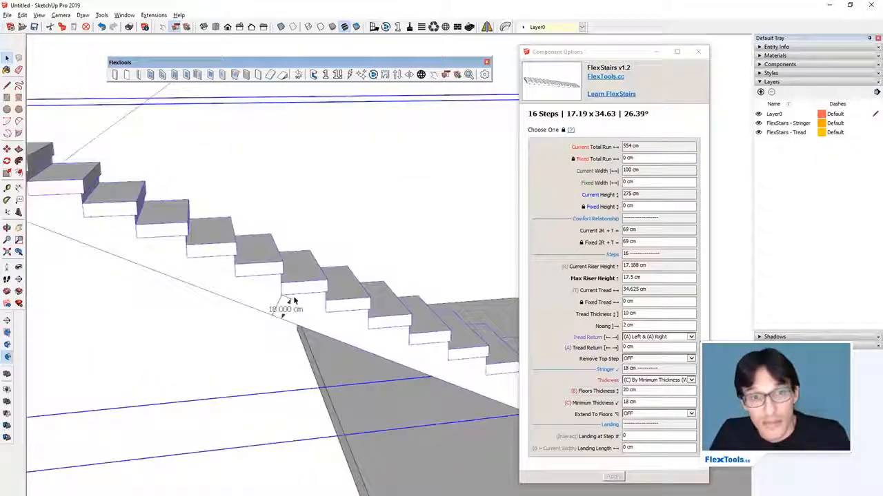
{"action": "left_click", "coordinate": [647, 403]}
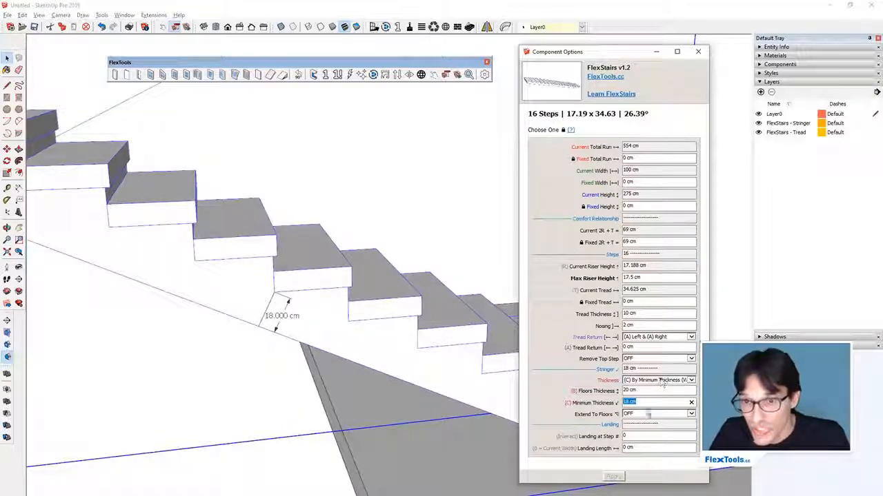
{"action": "type", "text": "1"}
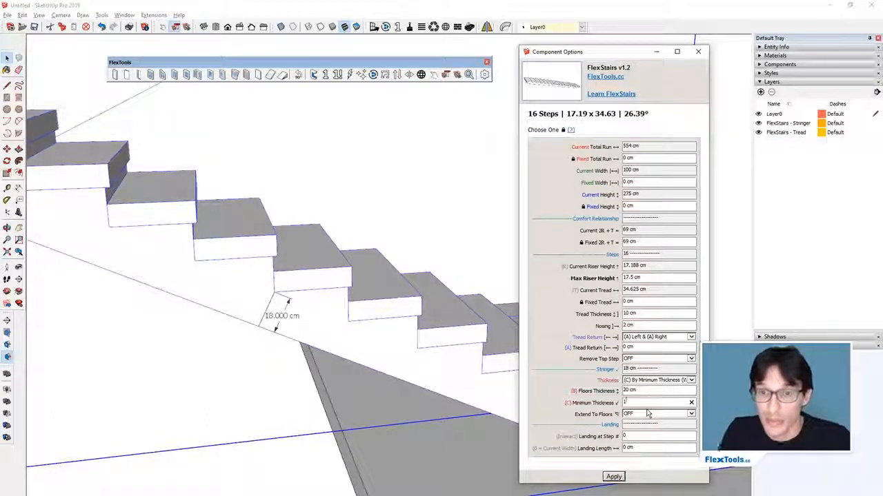
{"action": "left_click_drag", "start_coordinate": [566, 403], "coordinate": [640, 404]}
{"action": "left_click", "coordinate": [639, 404]}
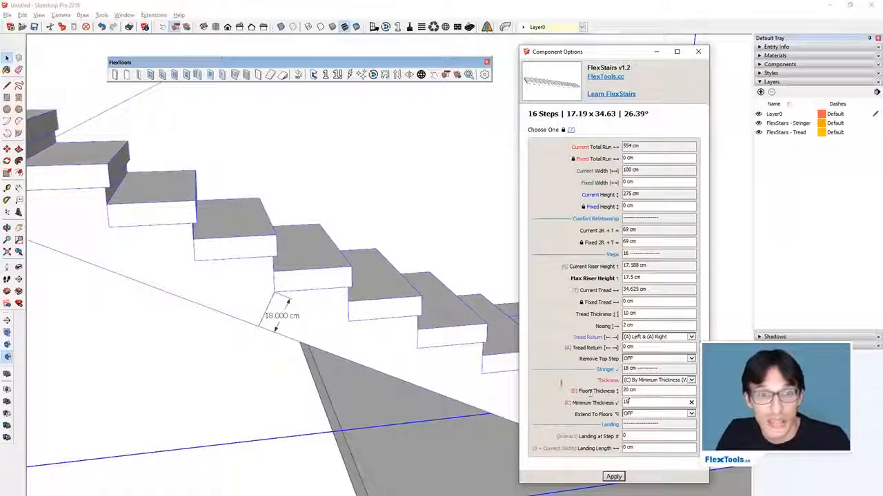
{"action": "key", "text": "Return"}
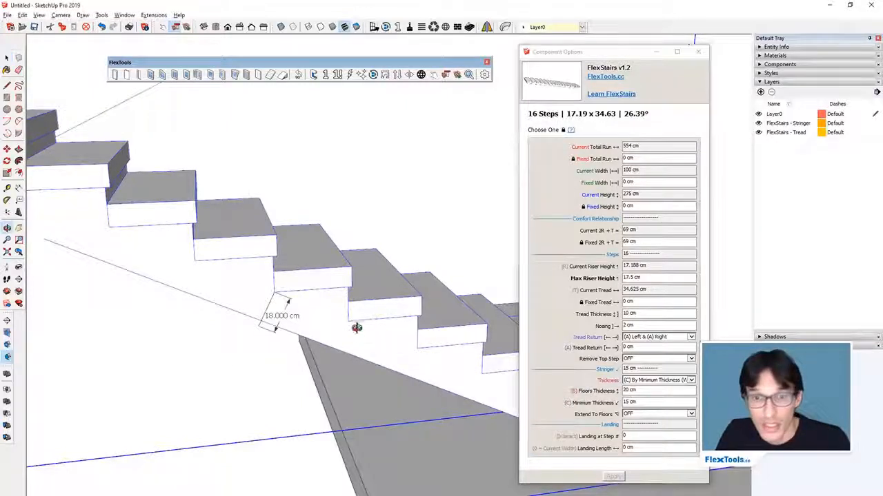
- Set the stringer's minimum thickness to 0 cm
{"action": "scroll", "coordinate": [274, 301], "scroll_direction": "up", "scroll_amount": 3}
{"action": "left_click", "coordinate": [602, 401]}
{"action": "type", "text": "0"}
{"action": "key", "text": "Return"}
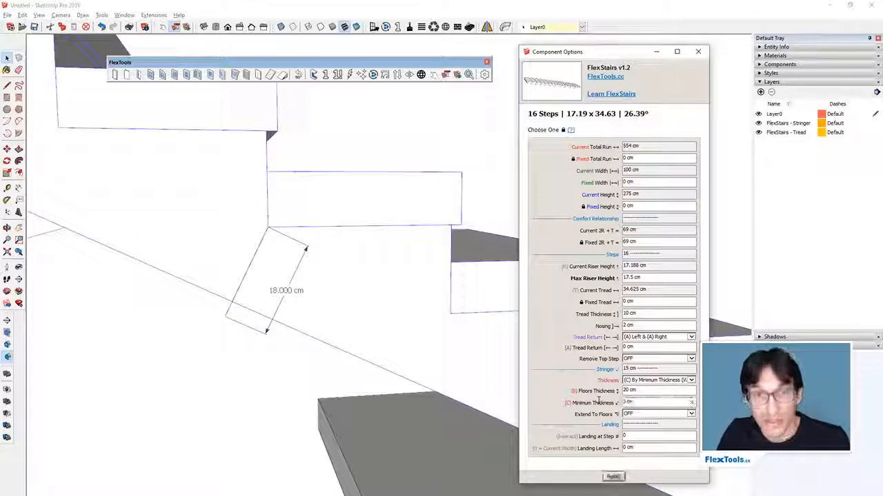
{"action": "scroll", "coordinate": [337, 183], "scroll_direction": "down", "scroll_amount": 5}
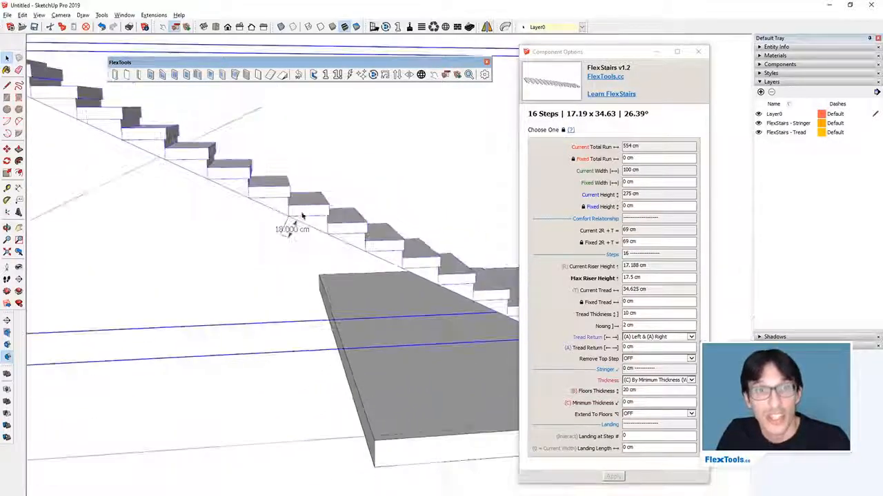
{"action": "scroll", "coordinate": [311, 217], "scroll_direction": "up", "scroll_amount": 5}
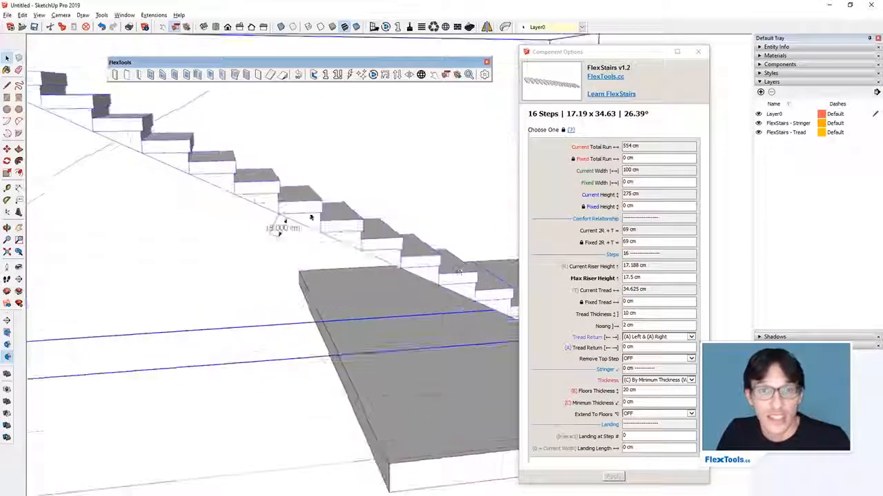
- Restore the stringer's minimum thickness to 15 cm
{"action": "left_click", "coordinate": [631, 403]}
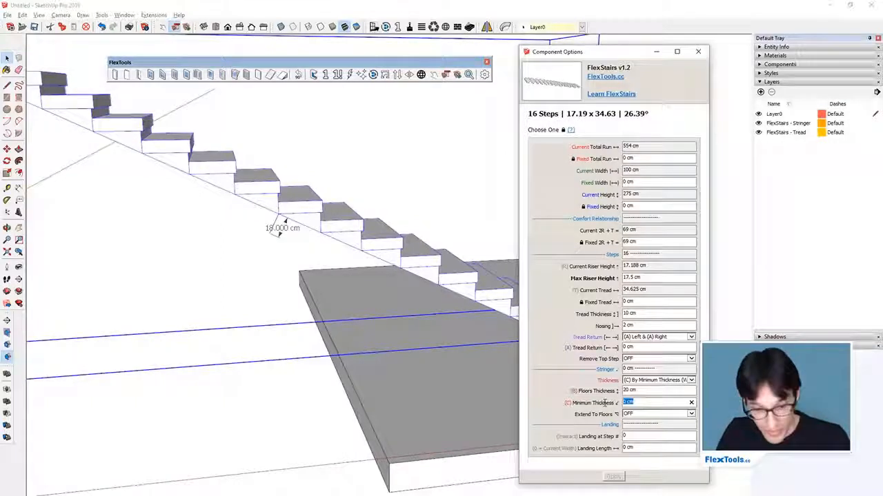
{"action": "type", "text": "15"}
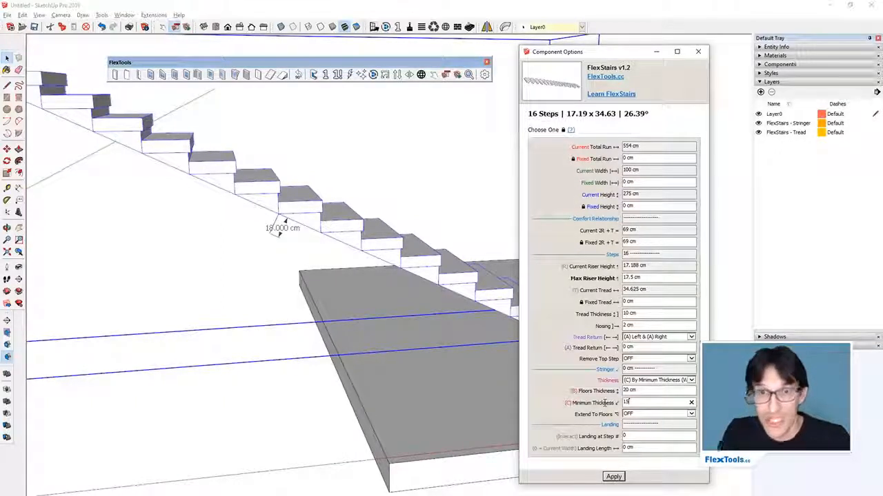
{"action": "key", "text": "Return"}
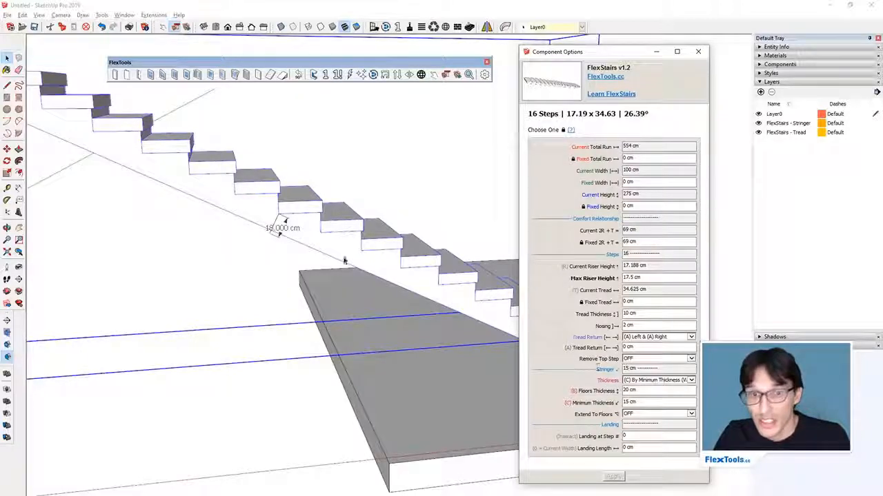
{"action": "scroll", "coordinate": [311, 268], "scroll_direction": "down", "scroll_amount": 5}
{"action": "middle_click_drag", "start_coordinate": [328, 273], "coordinate": [366, 286]}
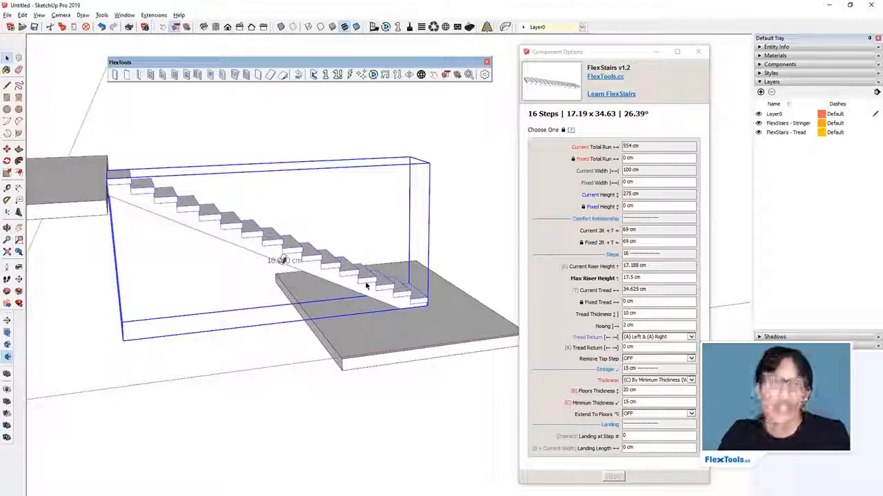
{"action": "mouse_move", "coordinate": [422, 334]}
{"action": "middle_mouse_down"}
{"action": "mouse_move", "coordinate": [396, 198]}
{"action": "mouse_move", "coordinate": [413, 201]}
{"action": "mouse_move", "coordinate": [227, 193]}
{"action": "mouse_move", "coordinate": [42, 154]}
{"action": "middle_mouse_up"}
{"action": "scroll", "coordinate": [113, 185], "scroll_direction": "up", "scroll_amount": 10}
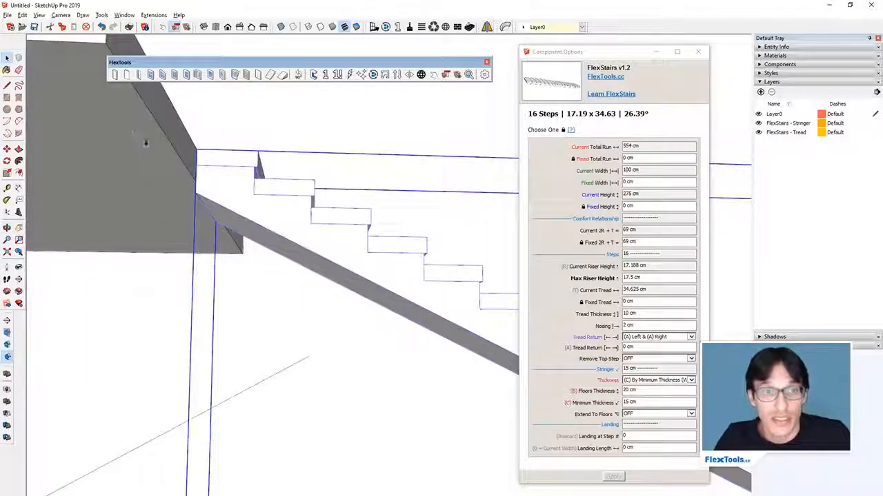
- Move the lower floor slab along the red axis so its edge lines up with the foot of the stringer
{"action": "scroll", "coordinate": [279, 240], "scroll_direction": "down", "scroll_amount": 10}
{"action": "middle_click_drag", "start_coordinate": [280, 207], "coordinate": [310, 408]}
{"action": "left_click", "coordinate": [425, 369]}
{"action": "key", "text": "m"}
{"action": "scroll", "coordinate": [273, 408], "scroll_direction": "up", "scroll_amount": 4}
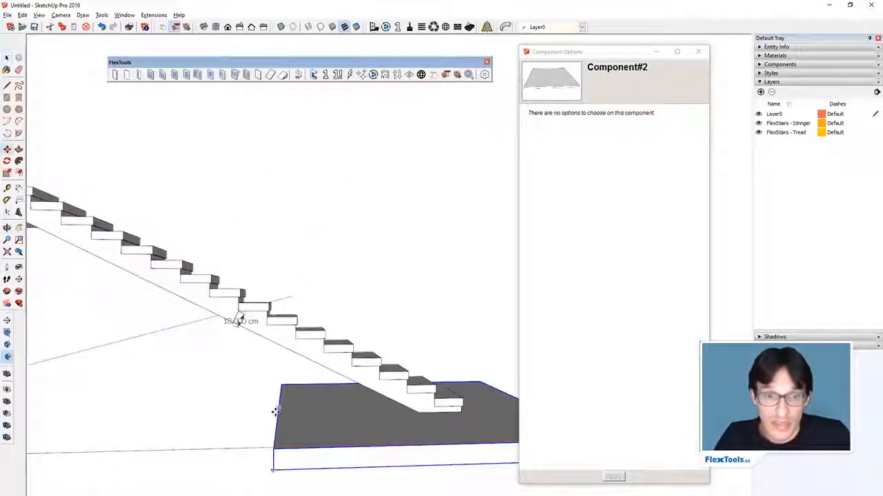
{"action": "left_click", "coordinate": [277, 409]}
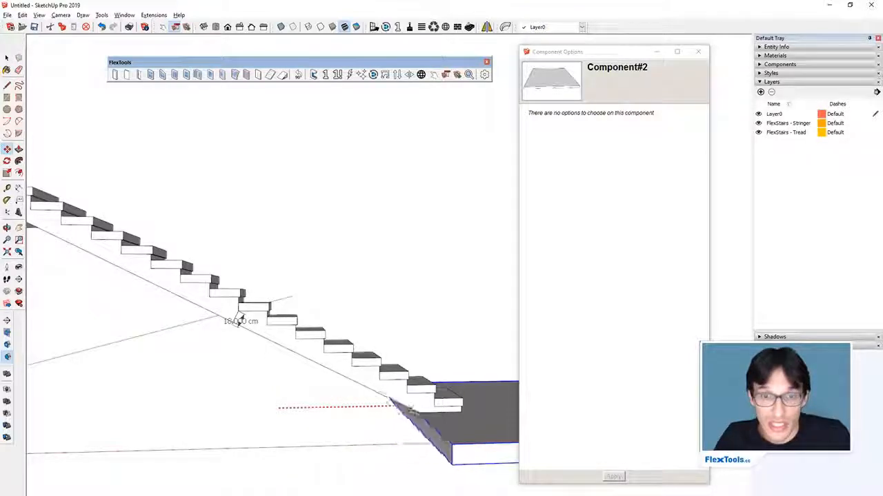
{"action": "left_click", "coordinate": [414, 410]}
{"action": "scroll", "coordinate": [351, 336], "scroll_direction": "down", "scroll_amount": 4}
{"action": "key", "text": "space"}
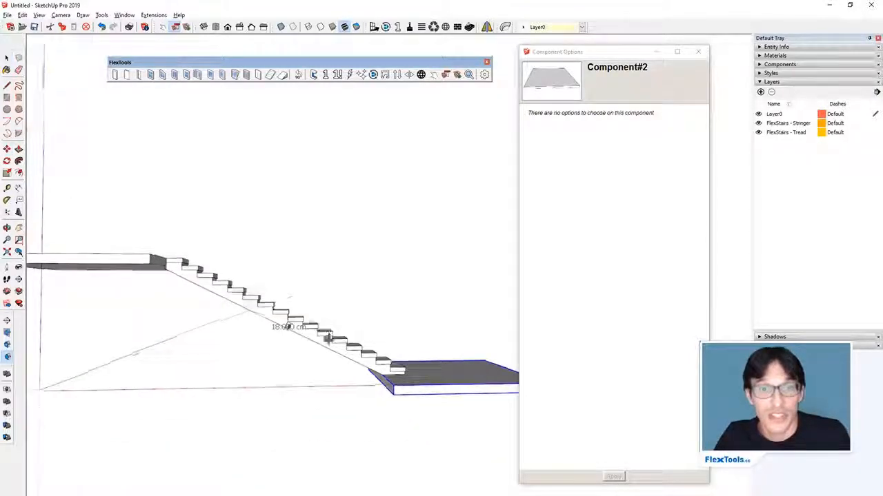
- Interact with the middle of the staircase to toggle a landing on, off and on again at step 9
{"action": "middle_click_drag", "start_coordinate": [342, 335], "coordinate": [396, 441]}
{"action": "scroll", "coordinate": [290, 341], "scroll_direction": "up", "scroll_amount": 4}
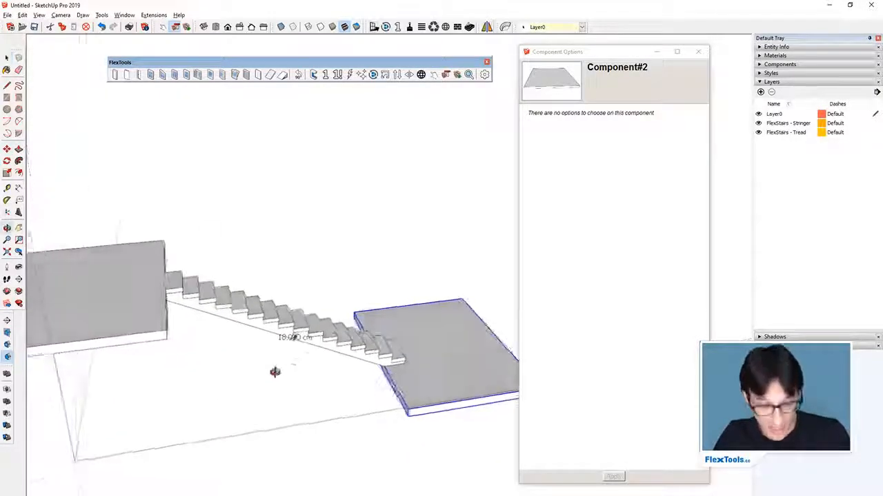
{"action": "left_click", "coordinate": [298, 336]}
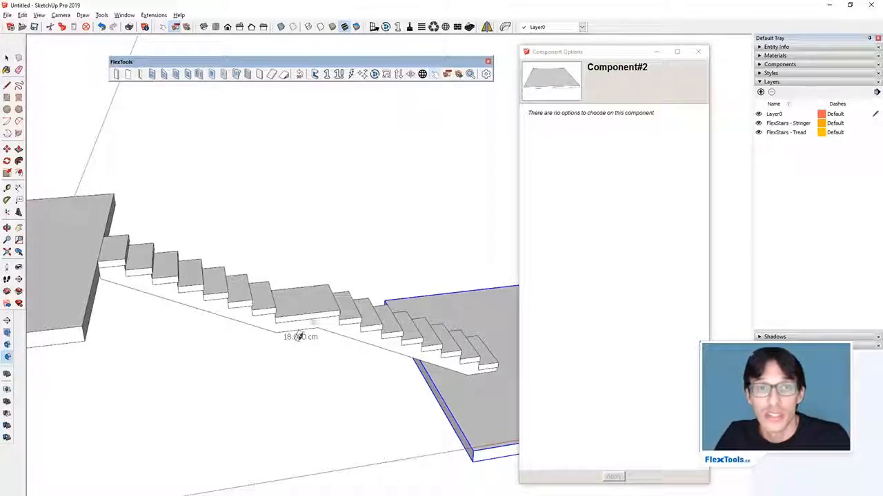
{"action": "left_click", "coordinate": [300, 336]}
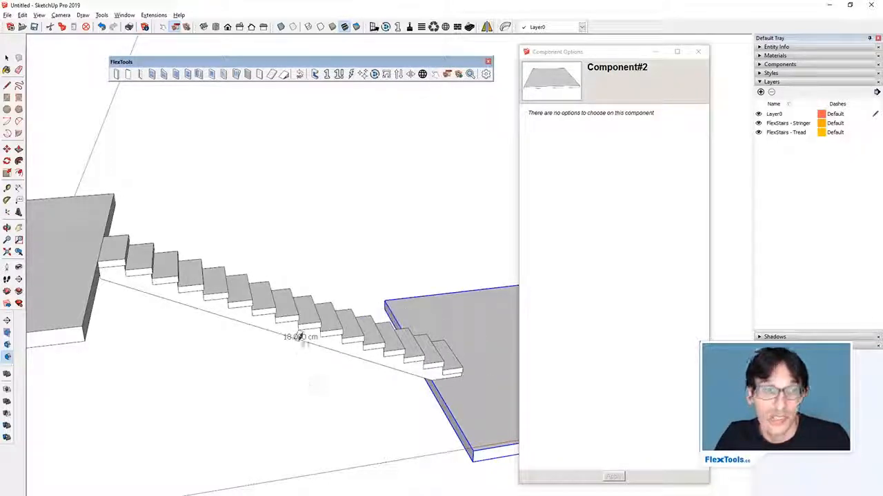
{"action": "left_click", "coordinate": [299, 336]}
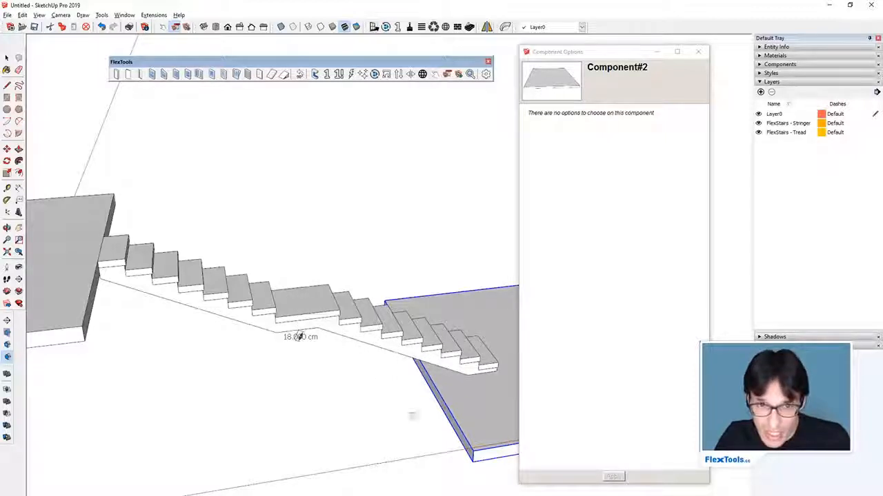
- Move the lower floor slab along the red axis so its edge meets the front corner of the lowest step
{"action": "middle_click_drag", "start_coordinate": [411, 415], "coordinate": [322, 417], "text": "shift"}
{"action": "key", "text": "space"}
{"action": "scroll", "coordinate": [333, 391], "scroll_direction": "up", "scroll_amount": 3}
{"action": "key", "text": "m"}
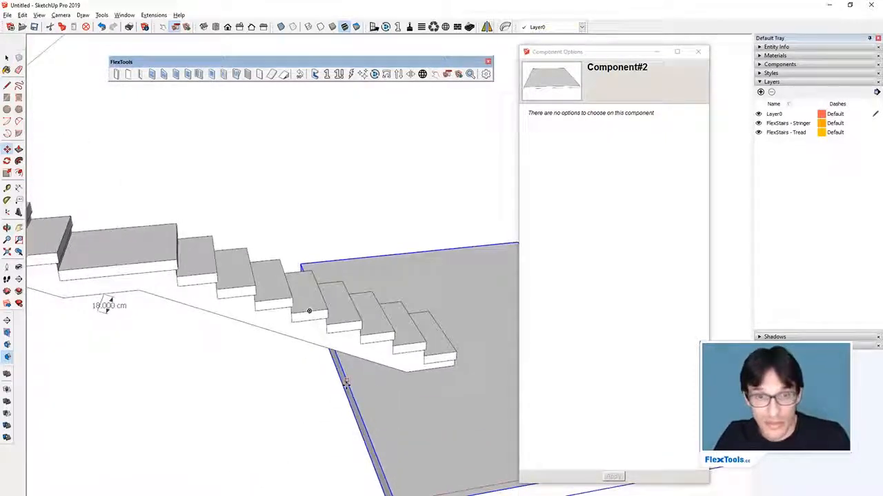
{"action": "left_click", "coordinate": [343, 385]}
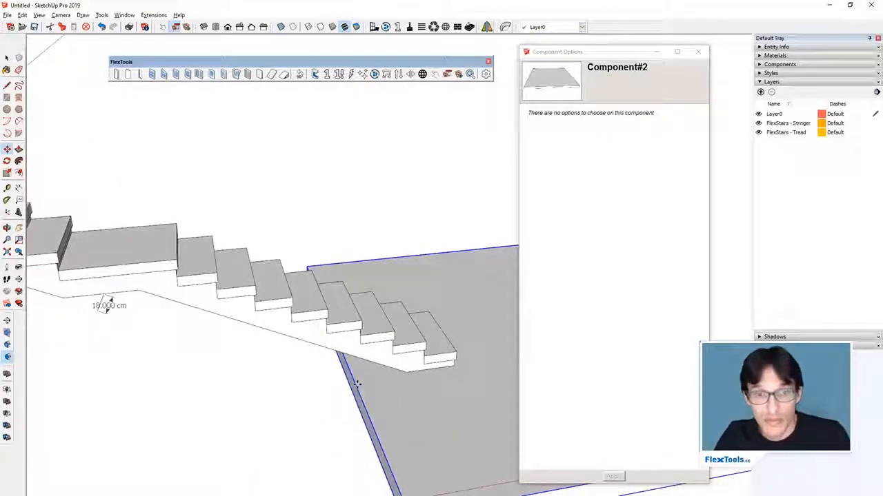
{"action": "left_click", "coordinate": [451, 367]}
{"action": "key", "text": "space"}
{"action": "scroll", "coordinate": [414, 384], "scroll_direction": "down", "scroll_amount": 3}
- Examine the landing and the stringer's joint with the lower slab from below, and select the staircase
{"action": "middle_click_drag", "start_coordinate": [414, 384], "coordinate": [445, 131]}
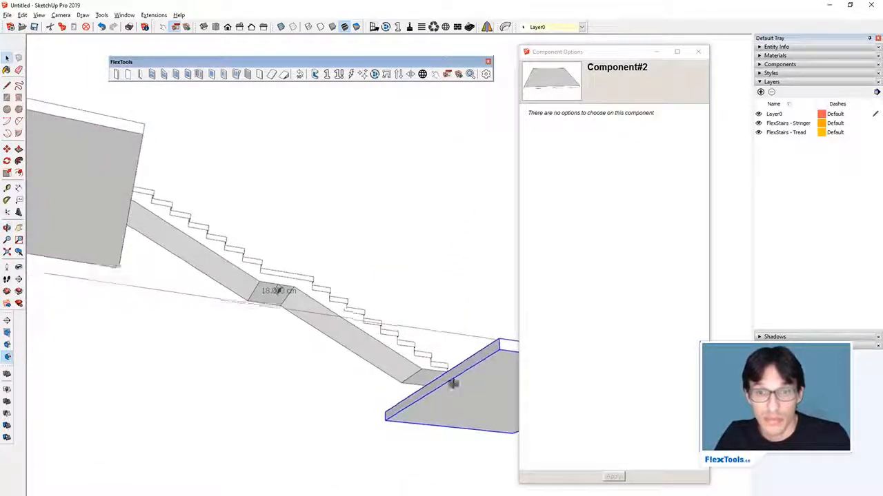
{"action": "middle_click_drag", "start_coordinate": [461, 359], "coordinate": [459, 367]}
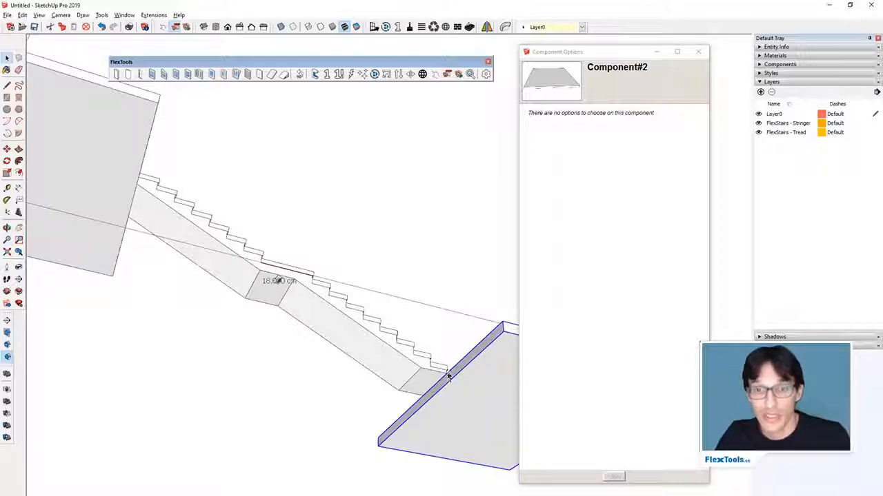
{"action": "middle_click_drag", "start_coordinate": [295, 267], "coordinate": [212, 473]}
{"action": "scroll", "coordinate": [128, 219], "scroll_direction": "up", "scroll_amount": 6}
{"action": "middle_click_drag", "start_coordinate": [251, 240], "coordinate": [260, 255]}
{"action": "scroll", "coordinate": [260, 255], "scroll_direction": "down", "scroll_amount": 6}
{"action": "left_click", "coordinate": [366, 307]}
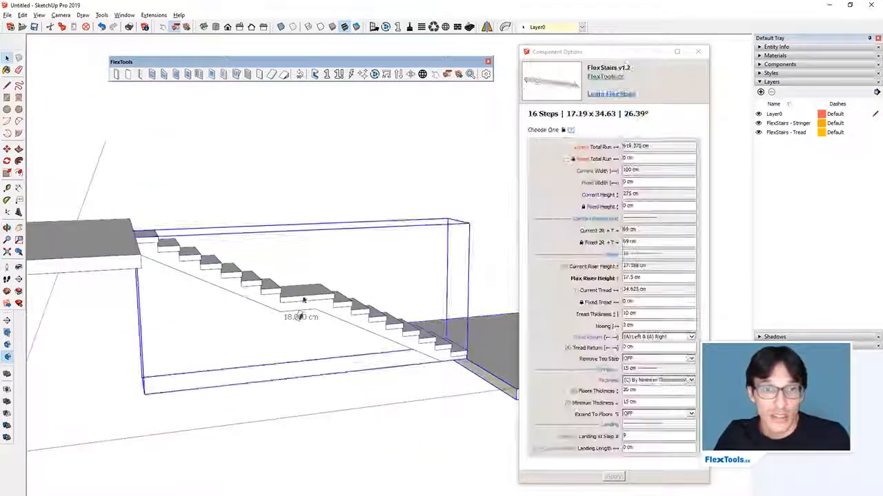
{"action": "middle_click_drag", "start_coordinate": [367, 307], "coordinate": [252, 335]}
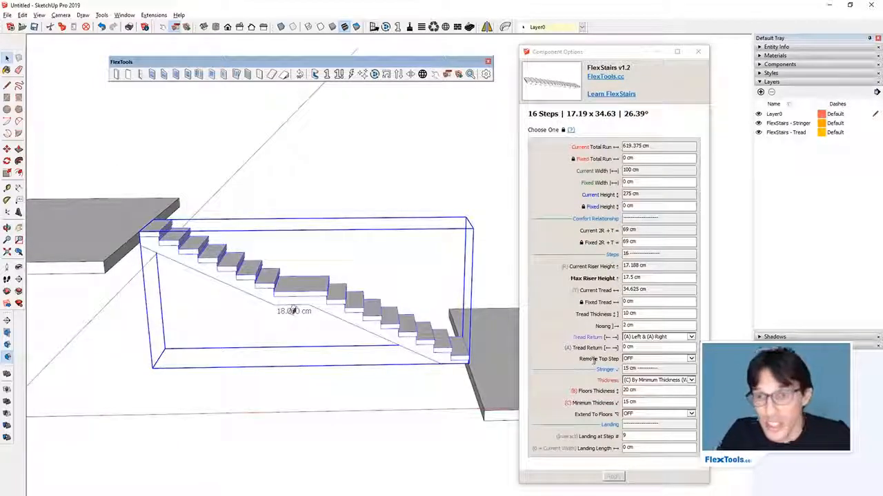
- Change the stringer's thickness method to By Floors Thickness, keeping the 20 cm floors thickness
{"action": "left_click", "coordinate": [691, 381]}
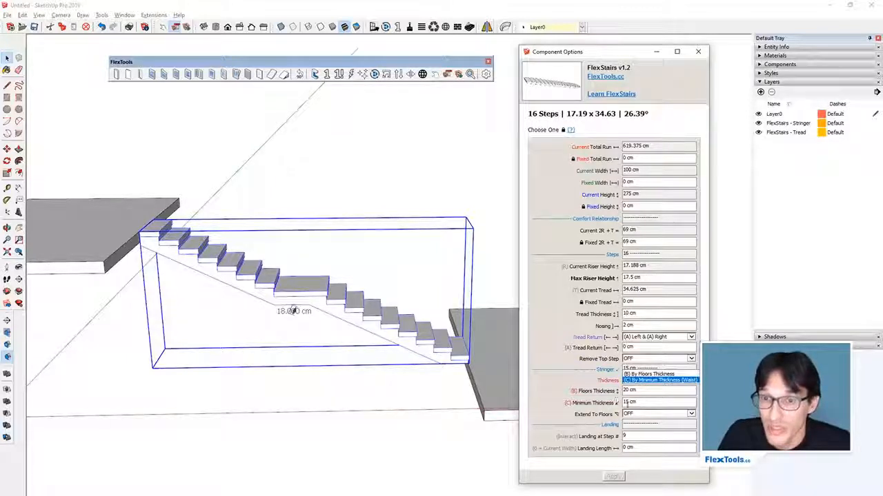
{"action": "scroll", "coordinate": [290, 314], "scroll_direction": "up", "scroll_amount": 3}
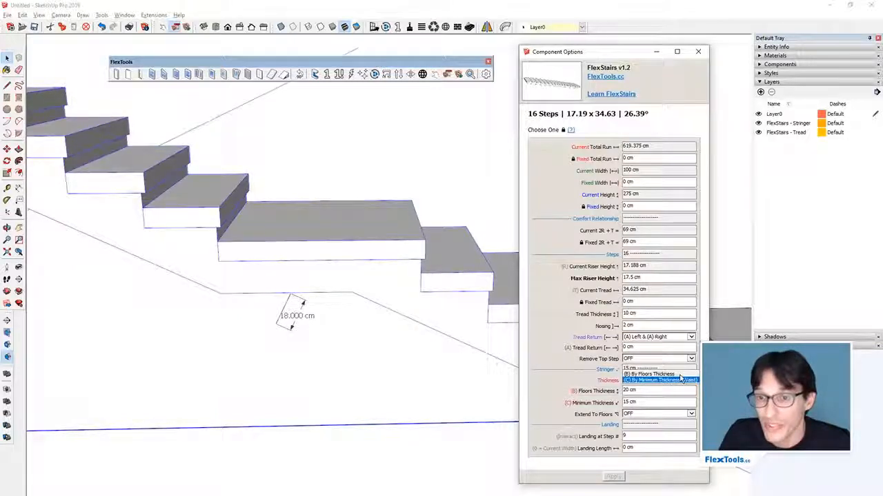
{"action": "left_click", "coordinate": [655, 374]}
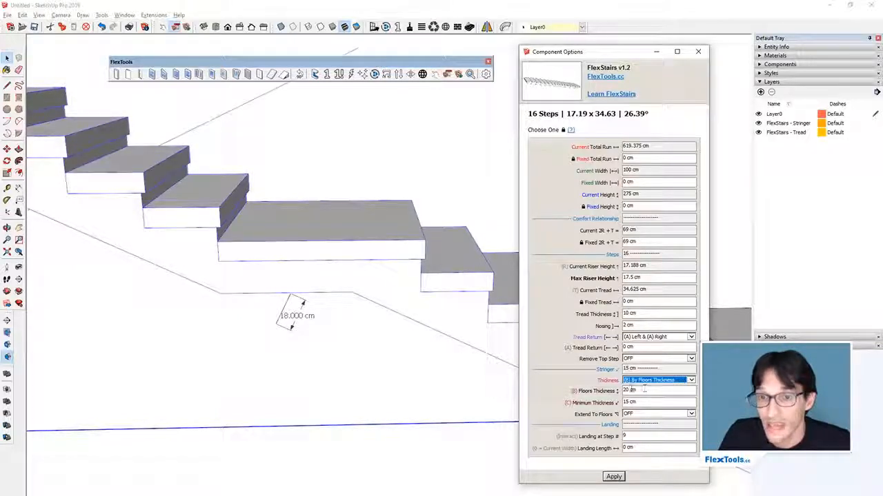
{"action": "left_click", "coordinate": [643, 390]}
{"action": "left_click", "coordinate": [615, 477]}
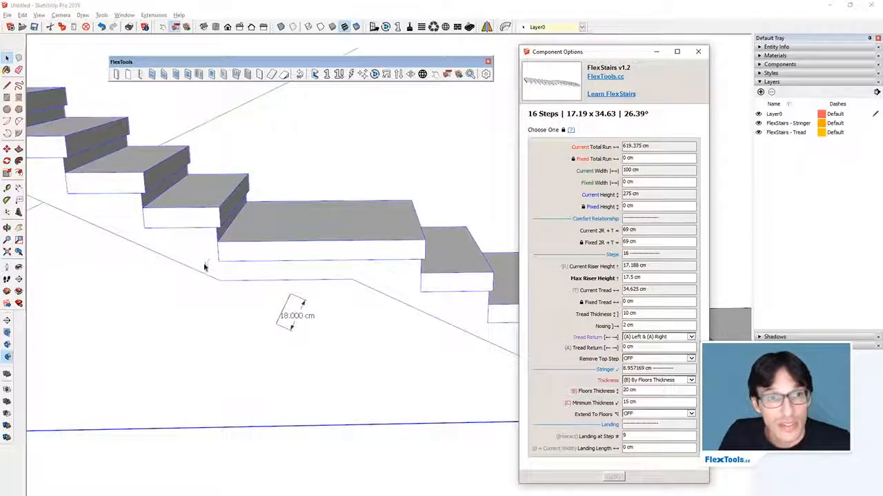
- Check the stringer's joints with both floor slabs and set its Extend To Floors option to Bottom
{"action": "scroll", "coordinate": [207, 266], "scroll_direction": "down", "scroll_amount": 5}
{"action": "scroll", "coordinate": [230, 284], "scroll_direction": "up", "scroll_amount": 8}
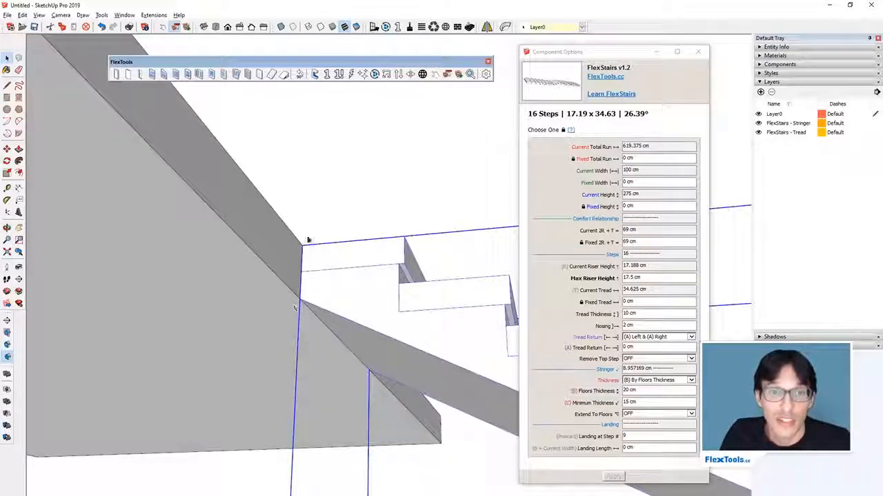
{"action": "scroll", "coordinate": [255, 272], "scroll_direction": "down", "scroll_amount": 9}
{"action": "middle_click_drag", "start_coordinate": [318, 279], "coordinate": [345, 420]}
{"action": "scroll", "coordinate": [344, 420], "scroll_direction": "up", "scroll_amount": 10}
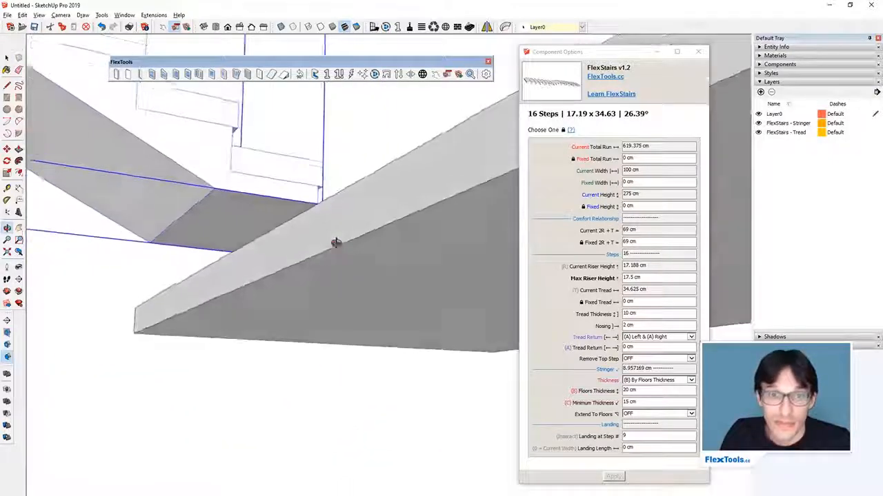
{"action": "scroll", "coordinate": [286, 219], "scroll_direction": "down", "scroll_amount": 3}
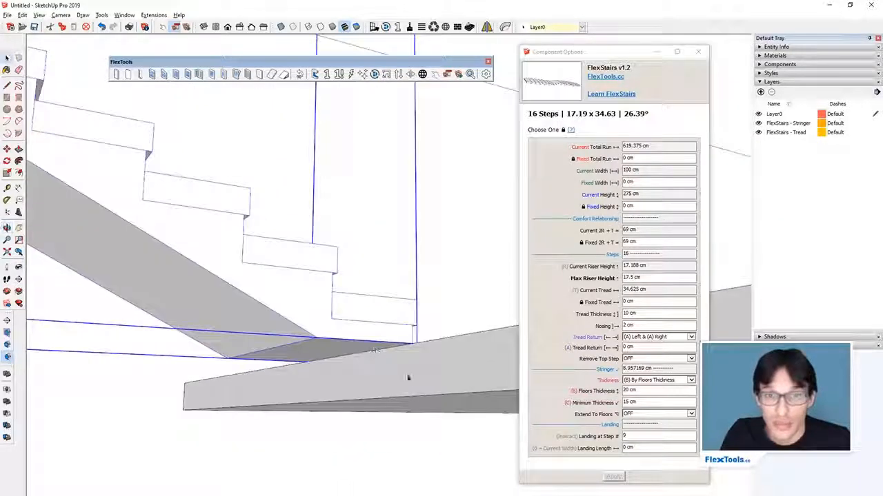
{"action": "left_click", "coordinate": [659, 416]}
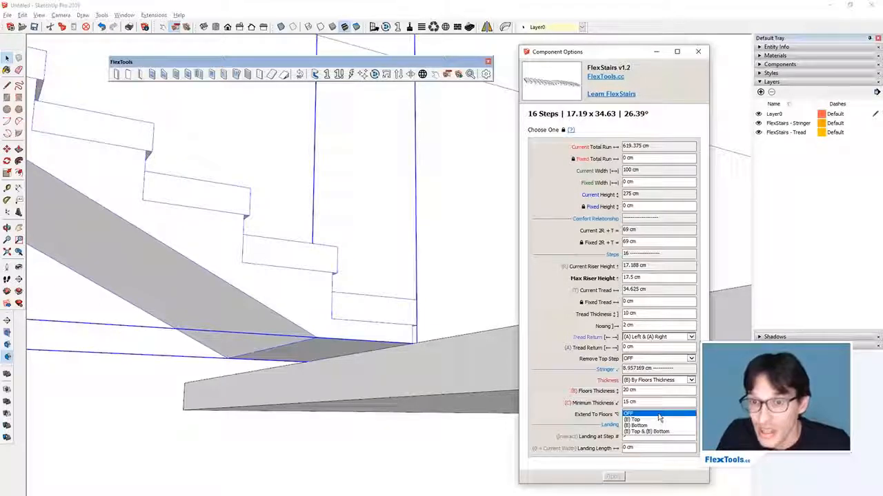
{"action": "left_click", "coordinate": [576, 417]}
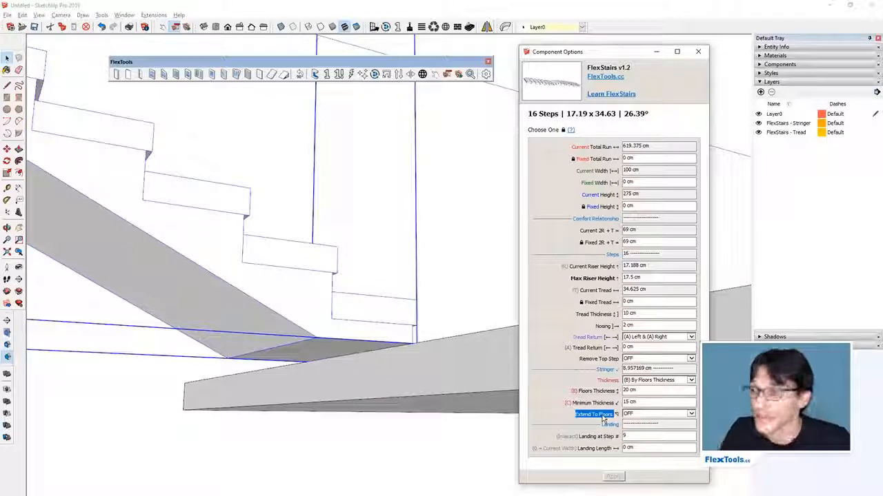
{"action": "left_click", "coordinate": [628, 414]}
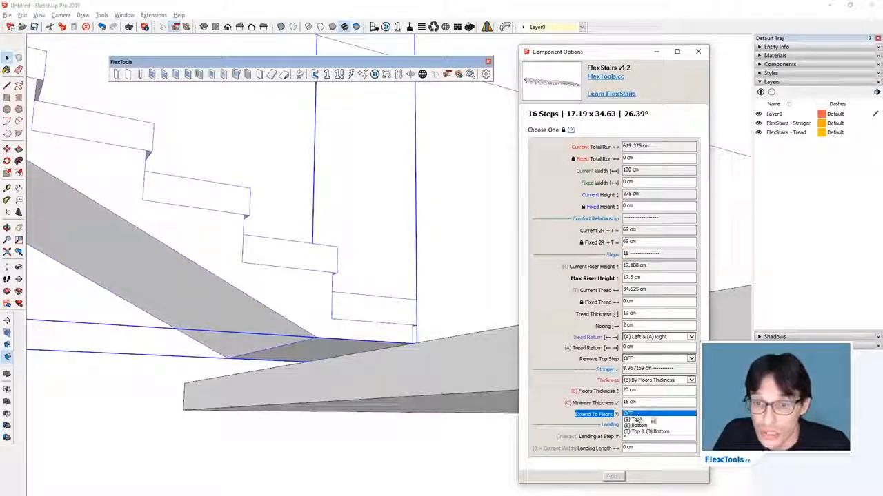
{"action": "left_click", "coordinate": [636, 426]}
{"action": "left_click", "coordinate": [620, 476]}
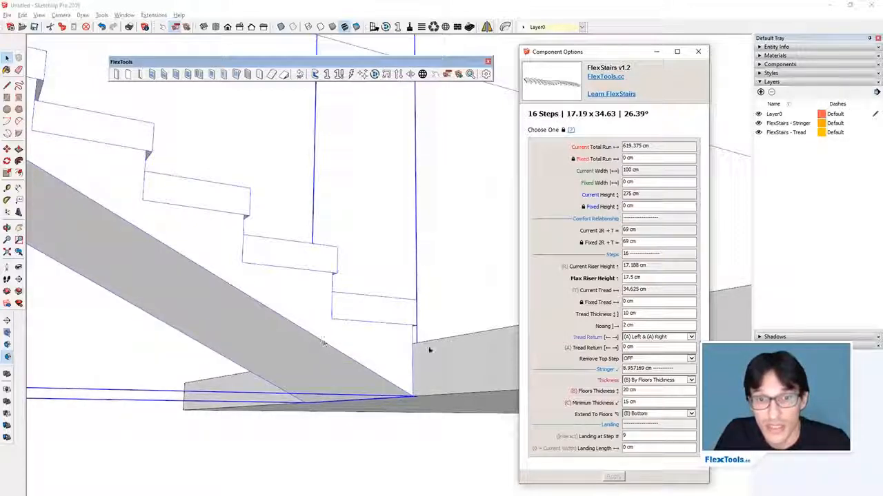
- Check the stringer's joint with the upper slab and set its thickness method to By Minimum Thickness (Waist)
{"action": "middle_click_drag", "start_coordinate": [382, 292], "coordinate": [392, 405]}
{"action": "scroll", "coordinate": [388, 393], "scroll_direction": "down", "scroll_amount": 5}
{"action": "scroll", "coordinate": [186, 279], "scroll_direction": "up", "scroll_amount": 8}
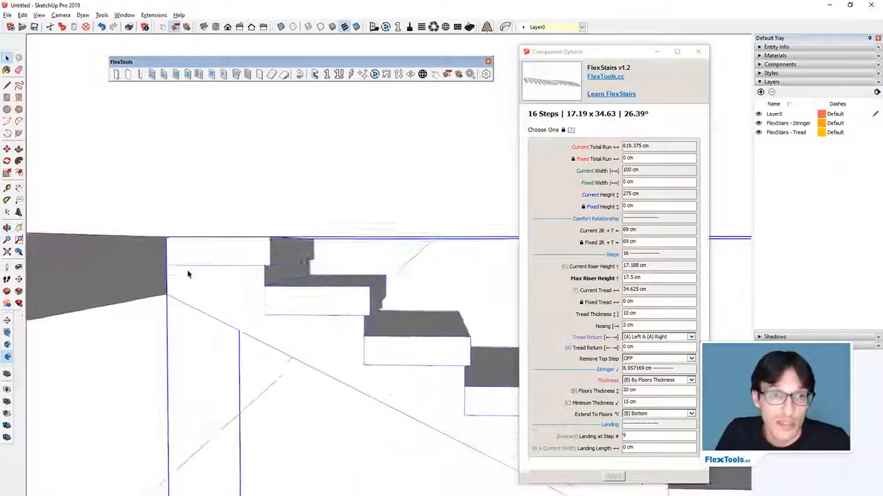
{"action": "key", "text": "space"}
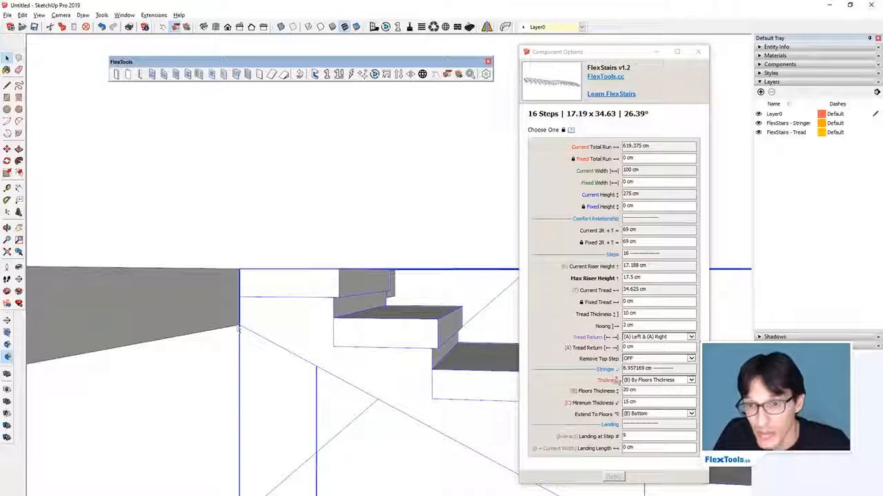
{"action": "left_click", "coordinate": [625, 380]}
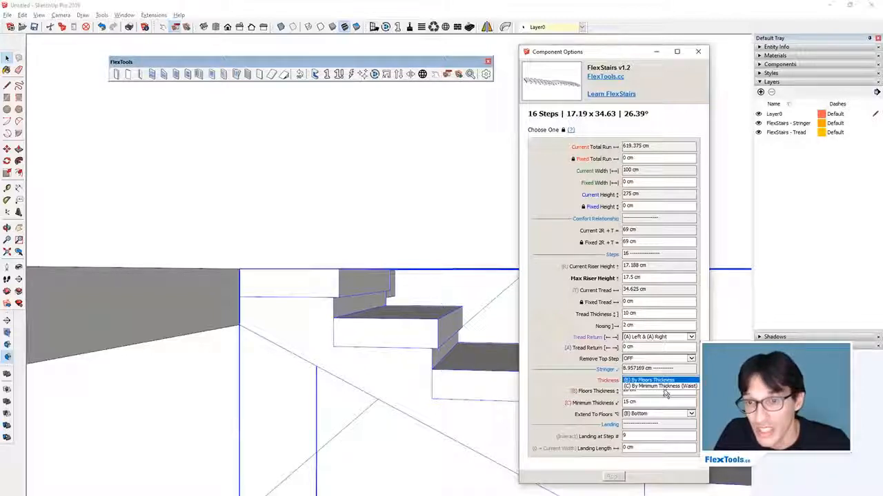
{"action": "left_click", "coordinate": [662, 388]}
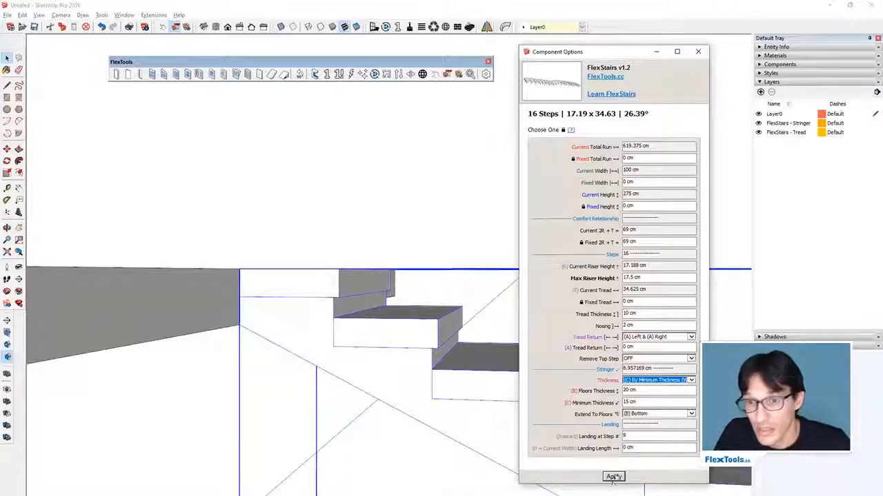
- Set the stringer's Extend To Floors option to Top & Bottom
{"action": "middle_click_drag", "start_coordinate": [259, 309], "coordinate": [373, 277]}
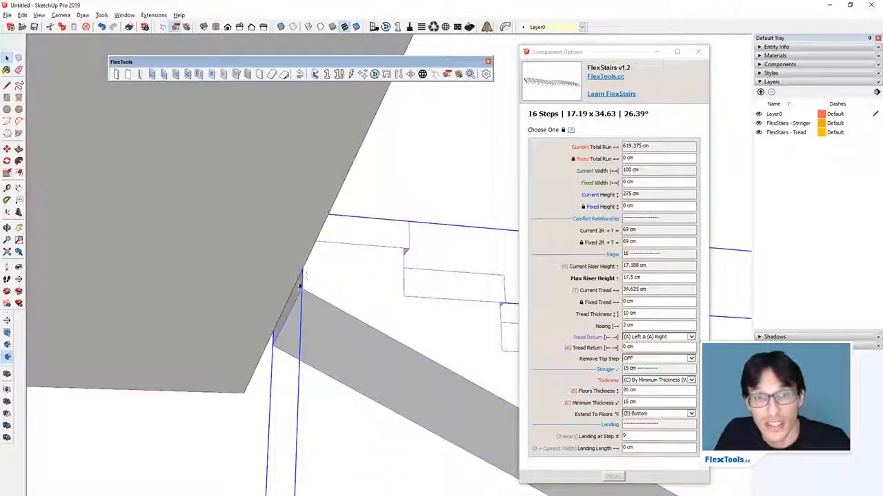
{"action": "left_click", "coordinate": [655, 415]}
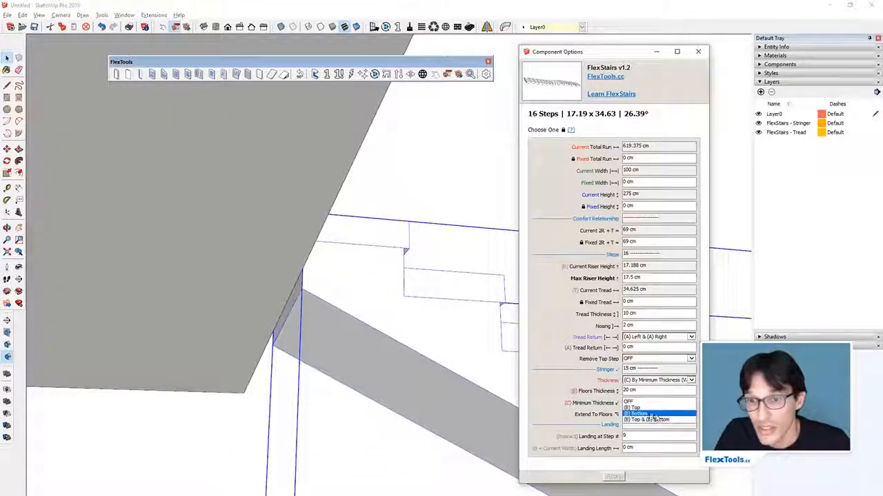
{"action": "left_click", "coordinate": [645, 420]}
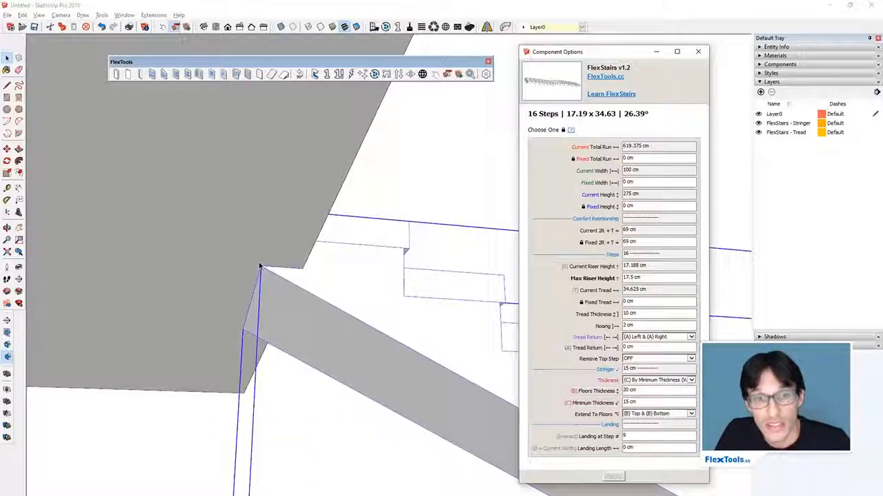
- Delete the leftover 18 cm dimension below the landing
{"action": "scroll", "coordinate": [423, 384], "scroll_direction": "down", "scroll_amount": 5}
{"action": "middle_click_drag", "start_coordinate": [424, 384], "coordinate": [398, 301]}
{"action": "scroll", "coordinate": [345, 338], "scroll_direction": "up", "scroll_amount": 5}
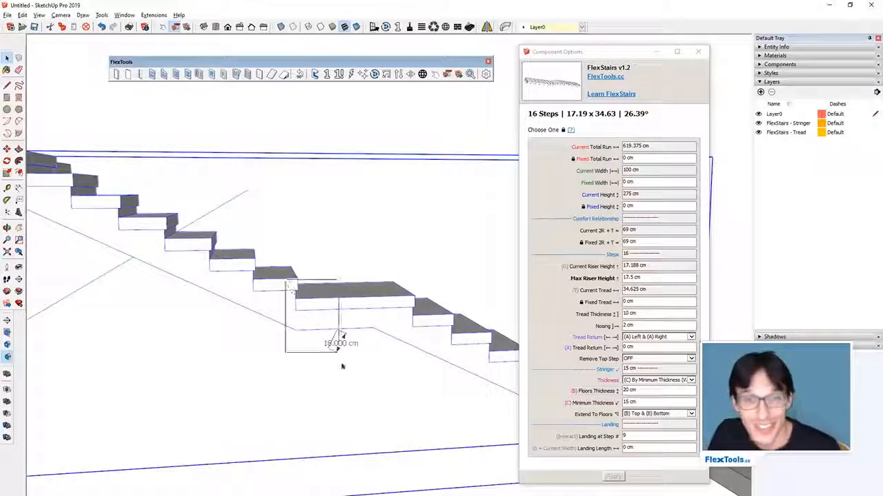
{"action": "left_click", "coordinate": [360, 370]}
{"action": "key", "text": "Delete"}
{"action": "left_click", "coordinate": [341, 346]}
{"action": "key", "text": "Delete"}
- Select the staircase and examine its landing, stringer underside and connections to both floor slabs
{"action": "middle_click_drag", "start_coordinate": [335, 308], "coordinate": [355, 285]}
{"action": "left_click", "coordinate": [369, 337]}
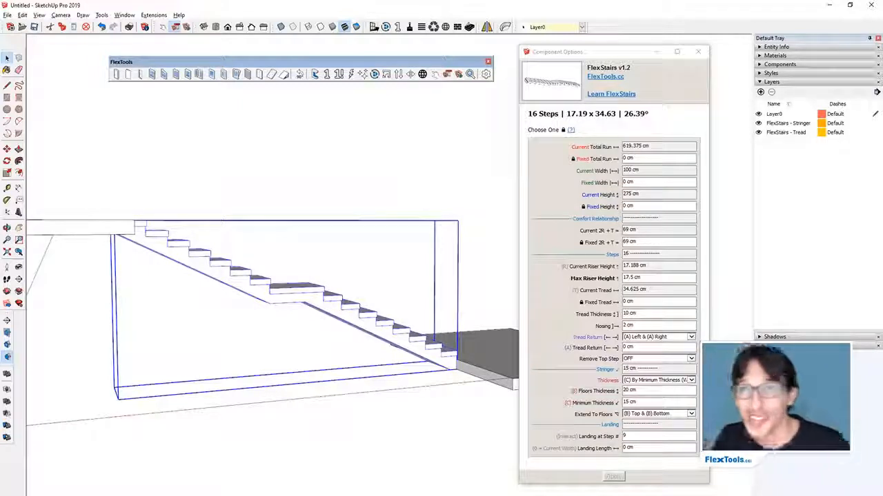
{"action": "key", "text": "r"}
{"action": "key", "text": "space"}
{"action": "middle_click_drag", "start_coordinate": [273, 284], "coordinate": [314, 260]}
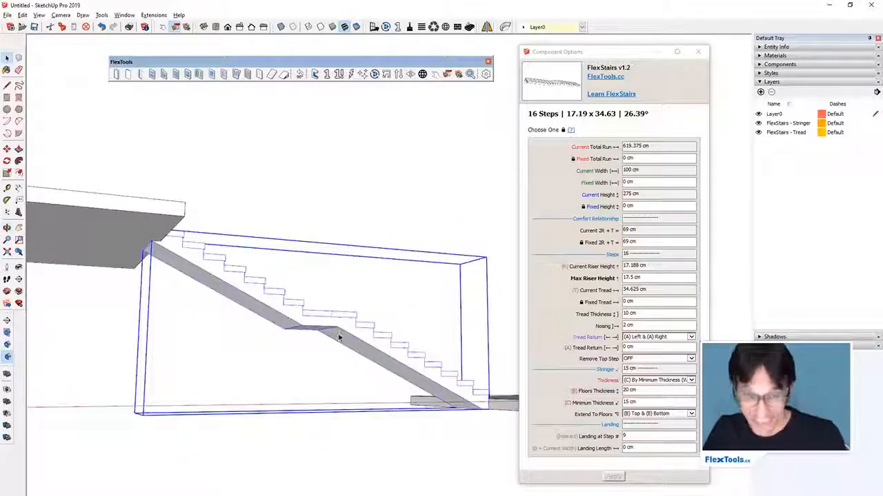
{"action": "middle_click_drag", "start_coordinate": [348, 337], "coordinate": [321, 365]}
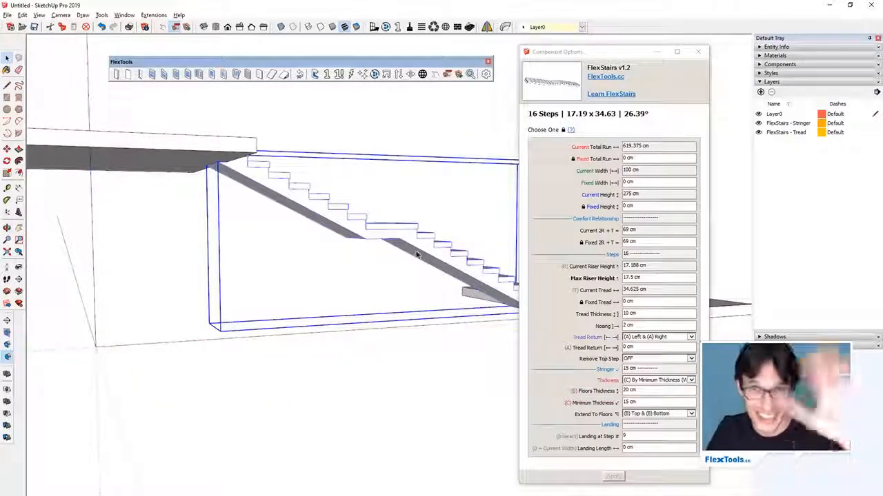
- Look over the staircase from both sides and switch to the 1038_monte_53-flexstairs_08.skp model
{"action": "middle_click_drag", "start_coordinate": [417, 256], "coordinate": [388, 261]}
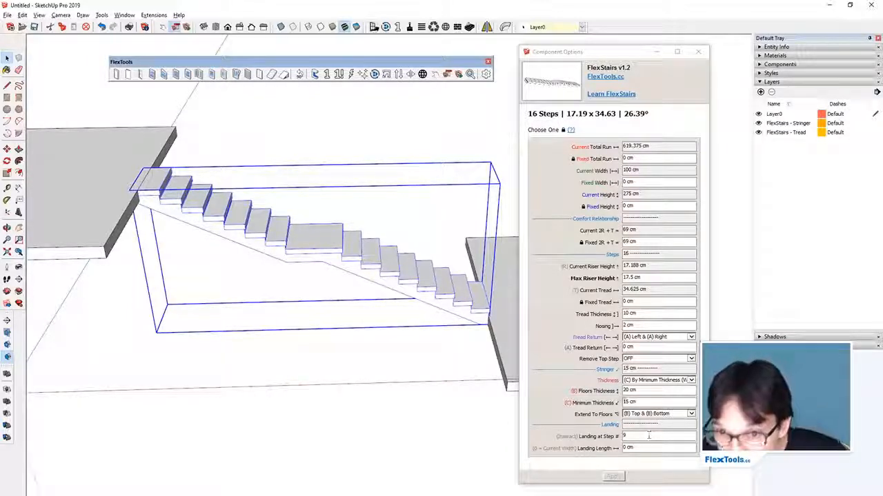
{"action": "middle_click_drag", "start_coordinate": [438, 308], "coordinate": [365, 314]}
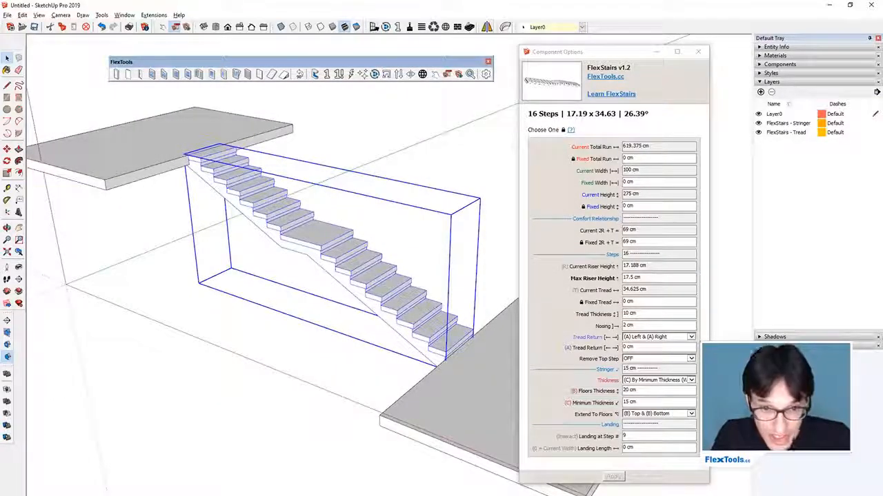
{"action": "left_click", "coordinate": [370, 495]}
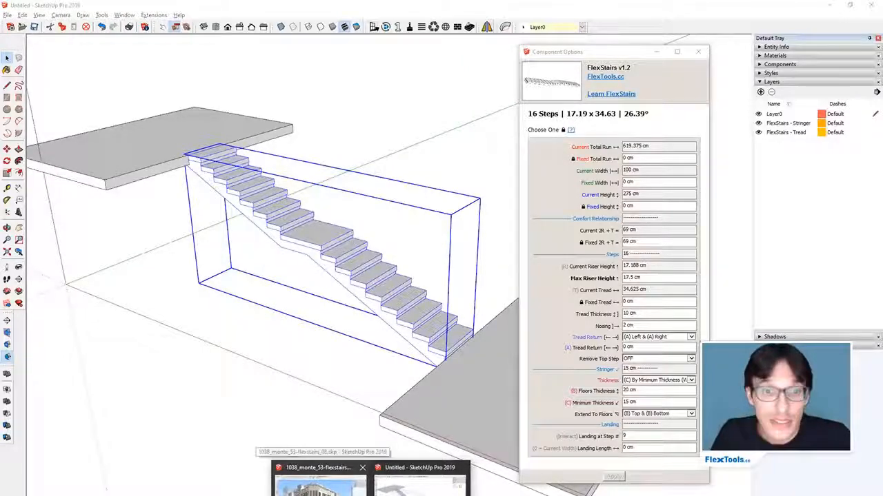
{"action": "left_click", "coordinate": [319, 484]}
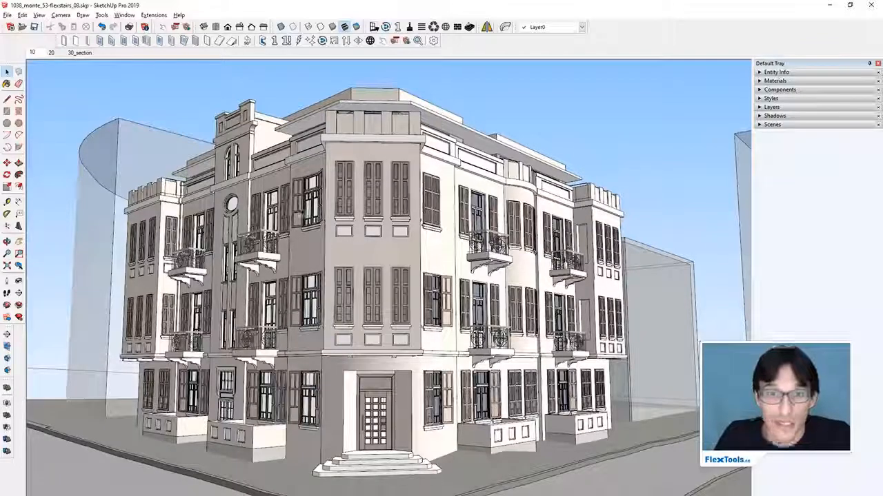
- Examine the building's exterior from above, and display scene 20 followed by the 30_section scene
{"action": "middle_click_drag", "start_coordinate": [361, 258], "coordinate": [401, 314]}
{"action": "scroll", "coordinate": [386, 442], "scroll_direction": "down", "scroll_amount": 3}
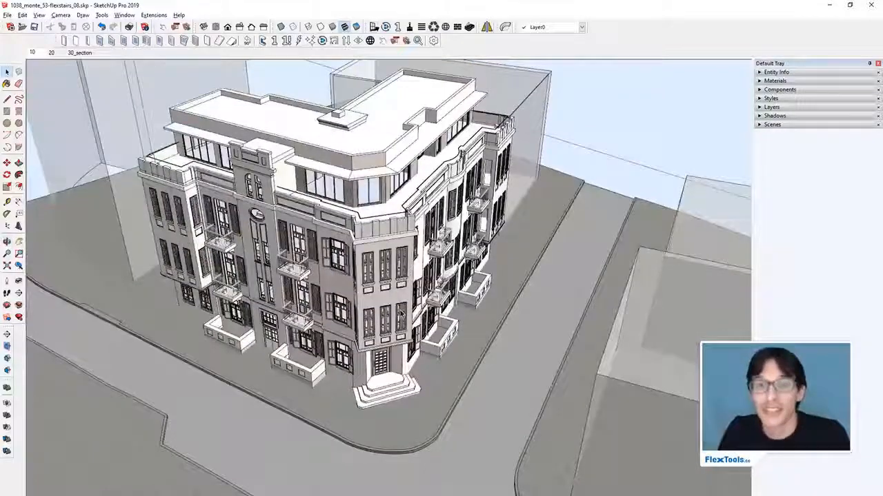
{"action": "middle_click_drag", "start_coordinate": [310, 293], "coordinate": [427, 312]}
{"action": "middle_click_drag", "start_coordinate": [427, 311], "coordinate": [344, 334]}
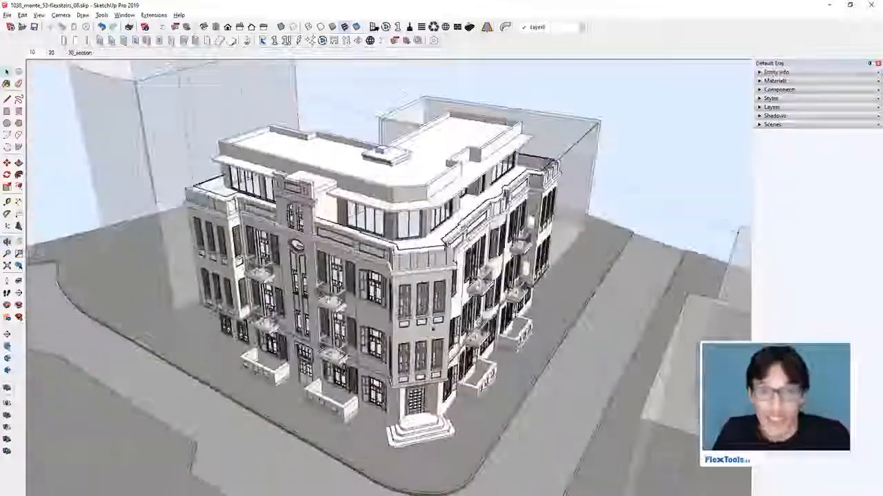
{"action": "middle_click_drag", "start_coordinate": [465, 326], "coordinate": [468, 307]}
{"action": "scroll", "coordinate": [397, 328], "scroll_direction": "up", "scroll_amount": 2}
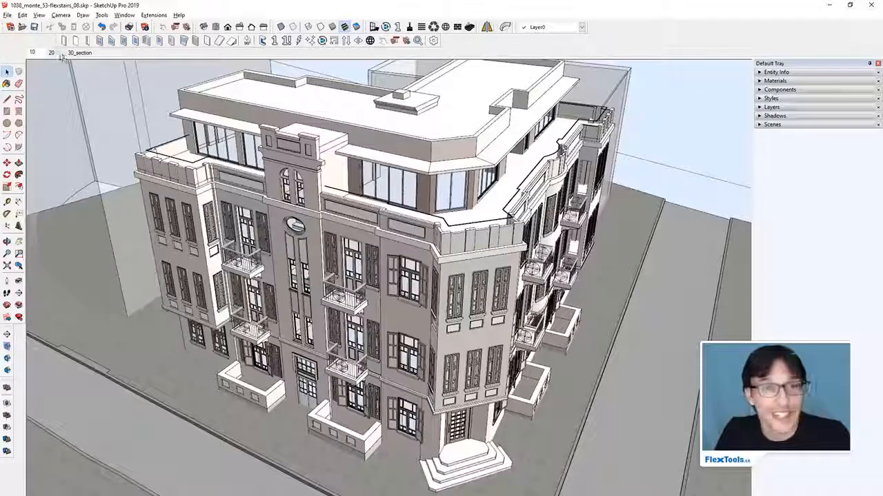
{"action": "left_click", "coordinate": [82, 53]}
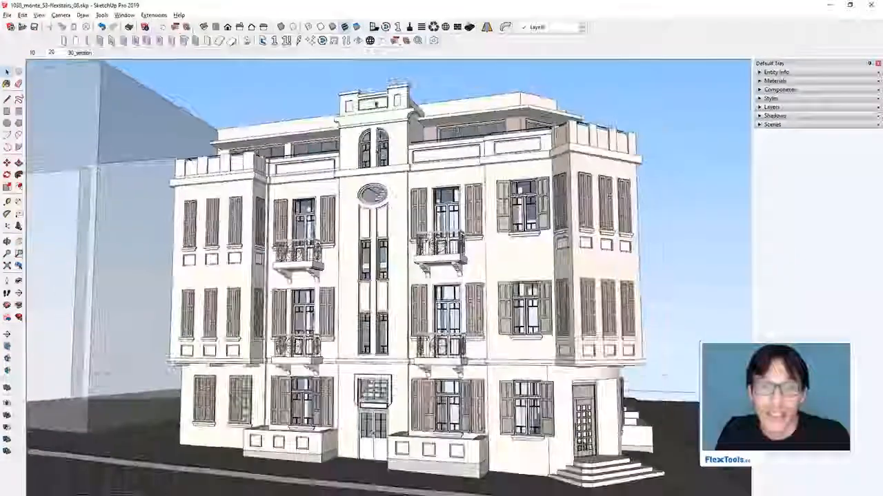
{"action": "left_click", "coordinate": [83, 54]}
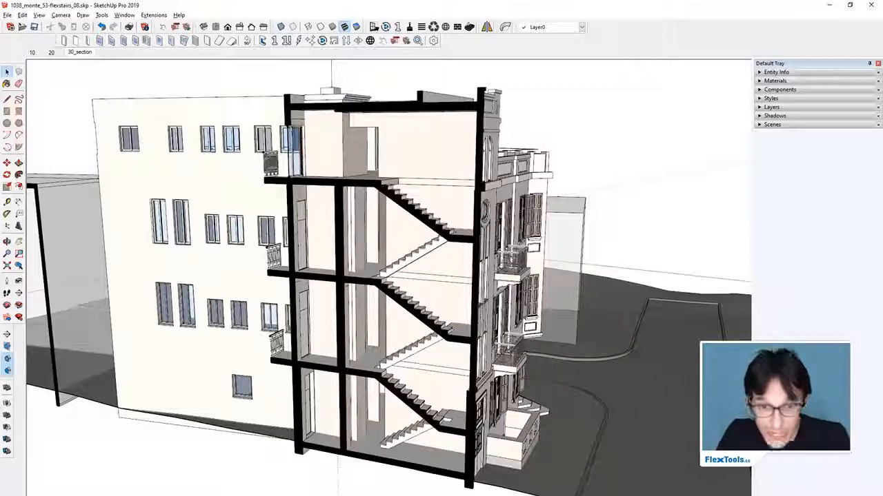
- Return to the untitled model with the two slabs and delete the existing staircase
{"action": "mouse_move", "coordinate": [311, 491]}
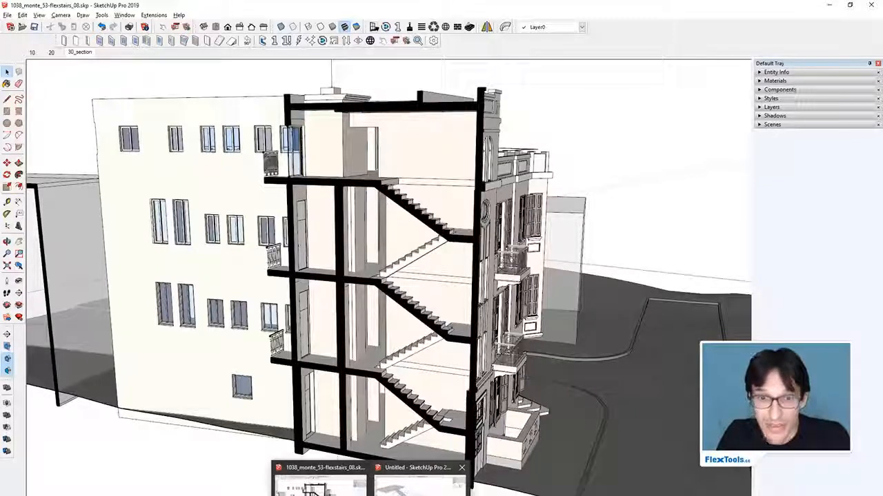
{"action": "left_click", "coordinate": [417, 484]}
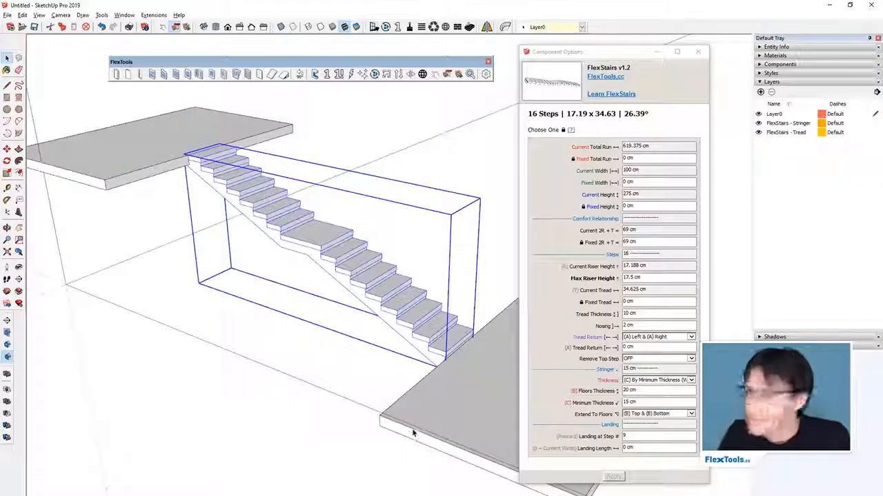
{"action": "middle_click_drag", "start_coordinate": [399, 271], "coordinate": [437, 304]}
{"action": "scroll", "coordinate": [385, 283], "scroll_direction": "down", "scroll_amount": 4}
{"action": "middle_click_drag", "start_coordinate": [347, 324], "coordinate": [340, 316]}
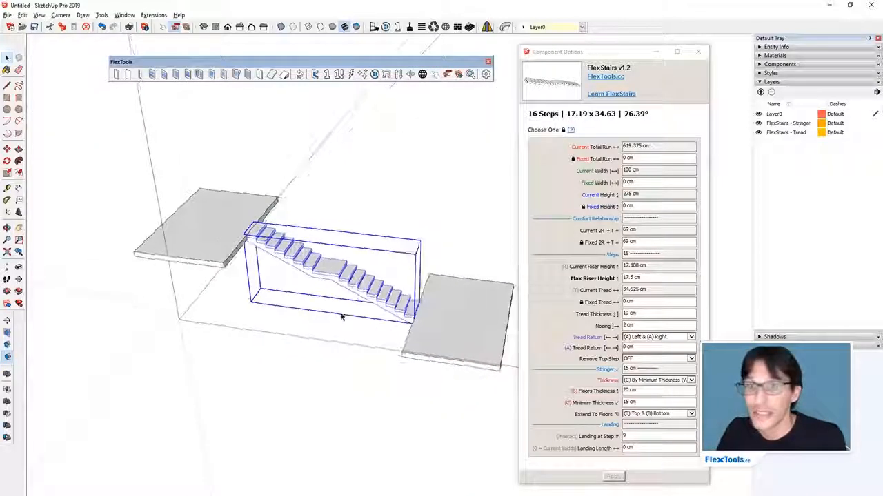
{"action": "scroll", "coordinate": [340, 266], "scroll_direction": "up", "scroll_amount": 4}
{"action": "key", "text": "Delete"}
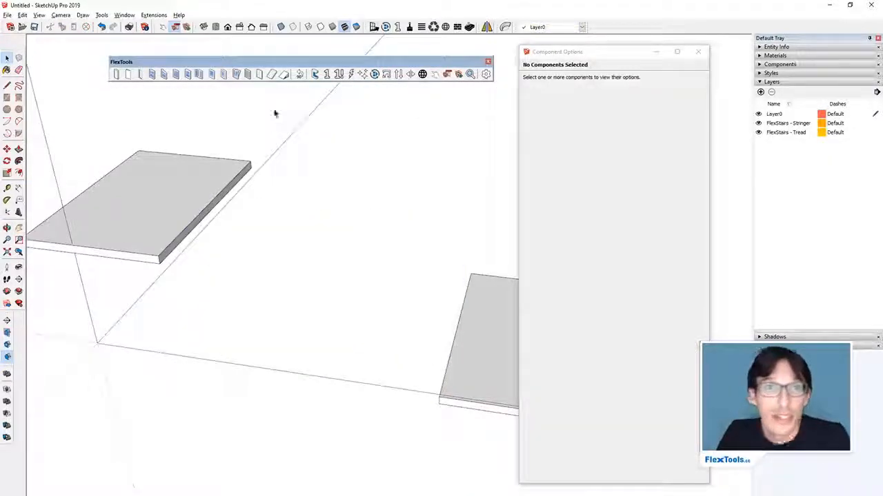
- Place a new FlexStairs component at the upper slab's edge and scale it to reach the lower slab
{"action": "left_click", "coordinate": [273, 74]}
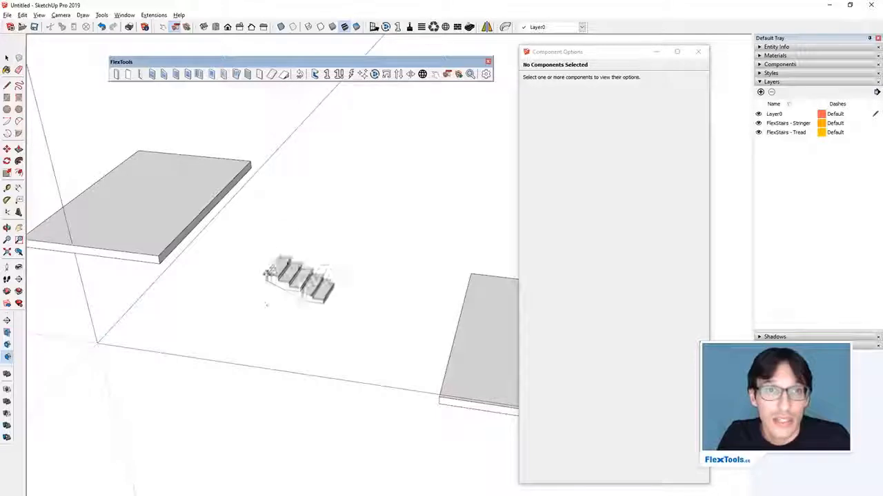
{"action": "left_click", "coordinate": [189, 221]}
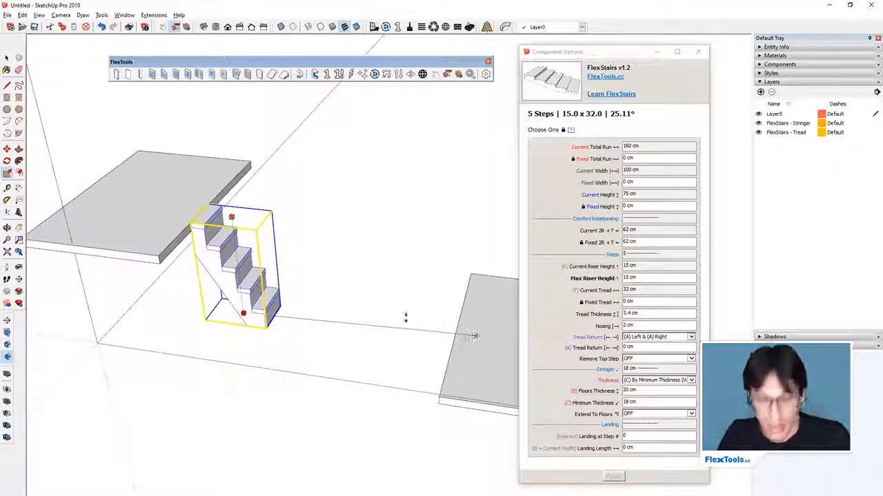
{"action": "left_click", "coordinate": [395, 317]}
{"action": "middle_click_drag", "start_coordinate": [395, 317], "coordinate": [349, 374]}
{"action": "left_click_drag", "start_coordinate": [623, 53], "coordinate": [693, 56]}
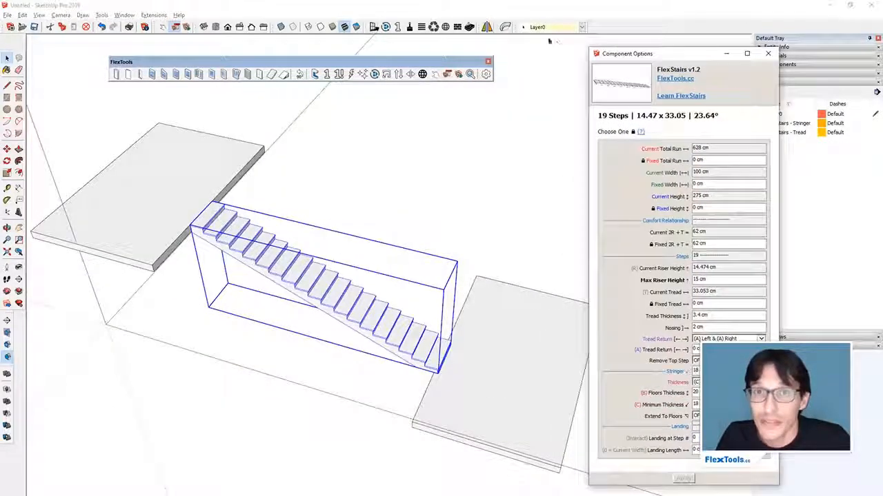
- Bend the straight staircase sideways into a spiral with the bending tool
{"action": "left_click", "coordinate": [506, 26]}
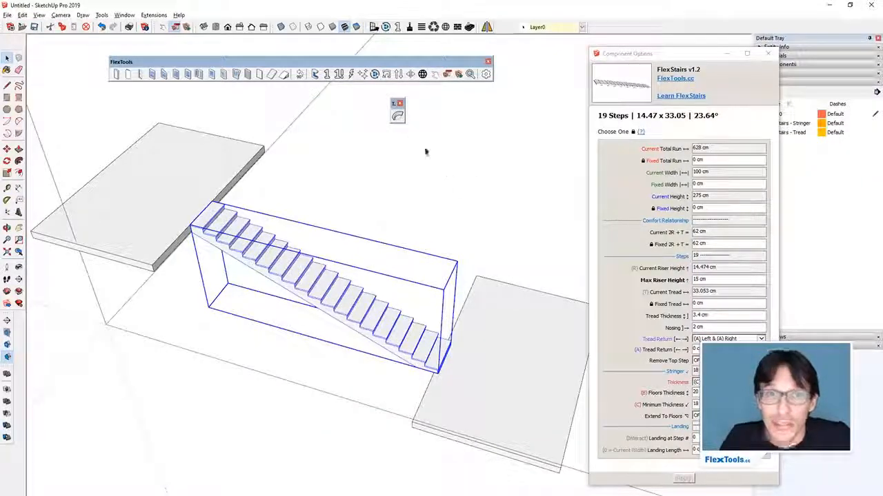
{"action": "left_click", "coordinate": [401, 116]}
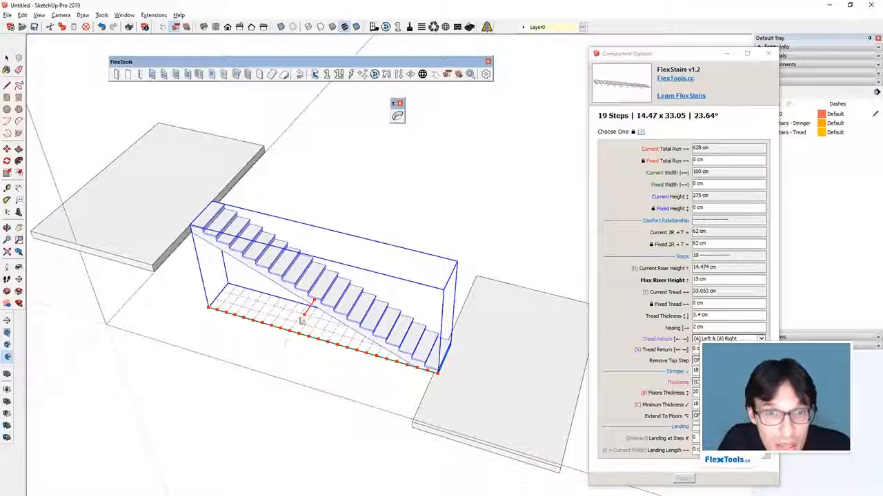
{"action": "left_click_drag", "start_coordinate": [304, 319], "coordinate": [363, 366]}
{"action": "scroll", "coordinate": [381, 355], "scroll_direction": "up", "scroll_amount": 5}
{"action": "middle_click_drag", "start_coordinate": [382, 355], "coordinate": [357, 338]}
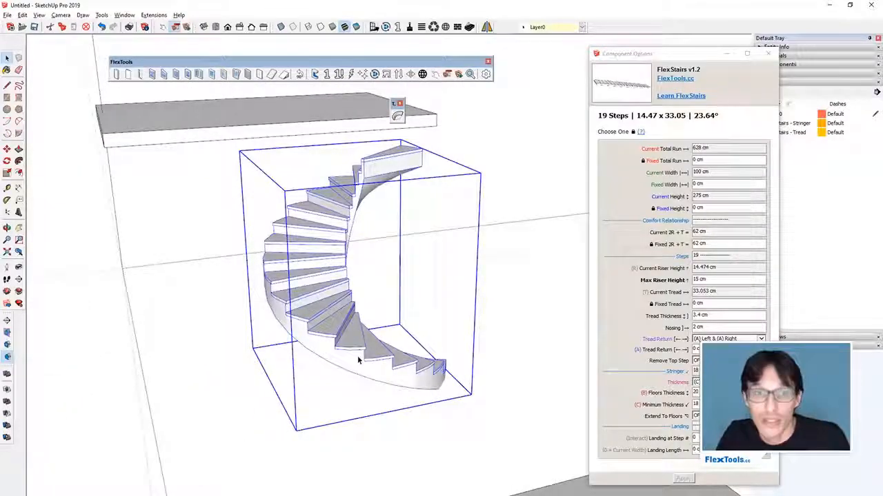
{"action": "middle_click_drag", "start_coordinate": [394, 367], "coordinate": [478, 300]}
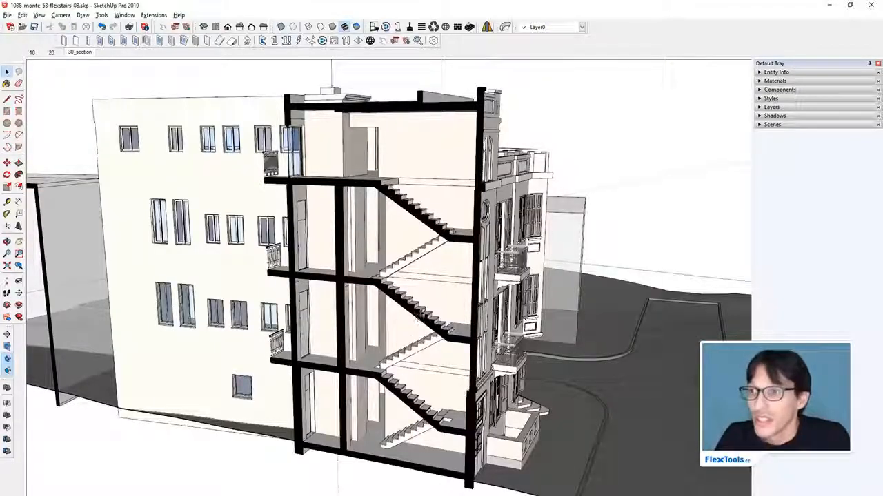
- Switch back to the building model and examine the stair flights and landings in its sectioned stairwell
{"action": "middle_click_drag", "start_coordinate": [508, 407], "coordinate": [398, 376]}
{"action": "scroll", "coordinate": [453, 290], "scroll_direction": "up", "scroll_amount": 3}
{"action": "middle_click_drag", "start_coordinate": [453, 289], "coordinate": [441, 362]}
{"action": "scroll", "coordinate": [441, 362], "scroll_direction": "down", "scroll_amount": 5}
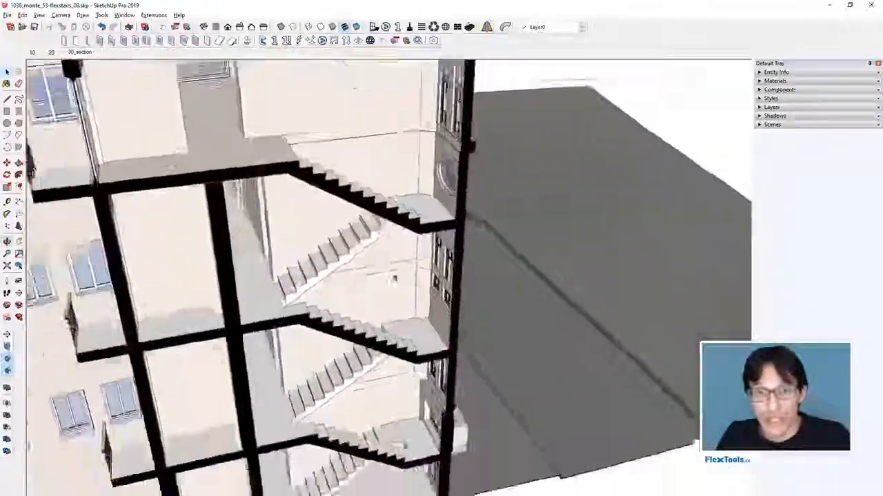
{"action": "scroll", "coordinate": [321, 299], "scroll_direction": "up", "scroll_amount": 2}
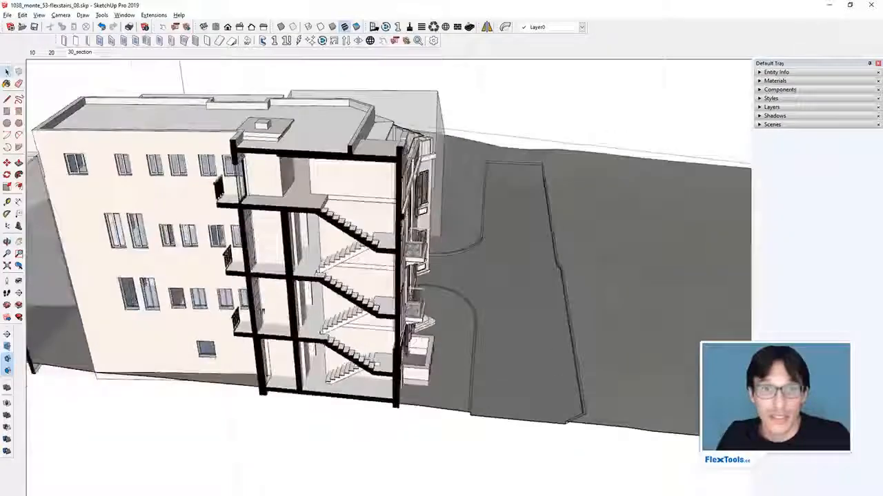
{"action": "scroll", "coordinate": [345, 276], "scroll_direction": "up", "scroll_amount": 5}
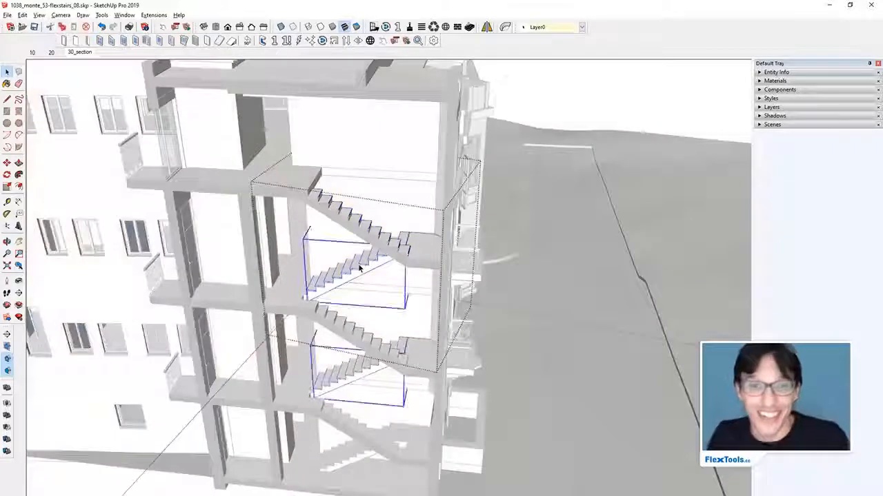
- Delete the stair flights and landings from every floor of the stairwell
{"action": "scroll", "coordinate": [360, 268], "scroll_direction": "down", "scroll_amount": 2}
{"action": "key", "text": "Escape"}
{"action": "scroll", "coordinate": [376, 249], "scroll_direction": "up", "scroll_amount": 3}
{"action": "left_click", "coordinate": [378, 248]}
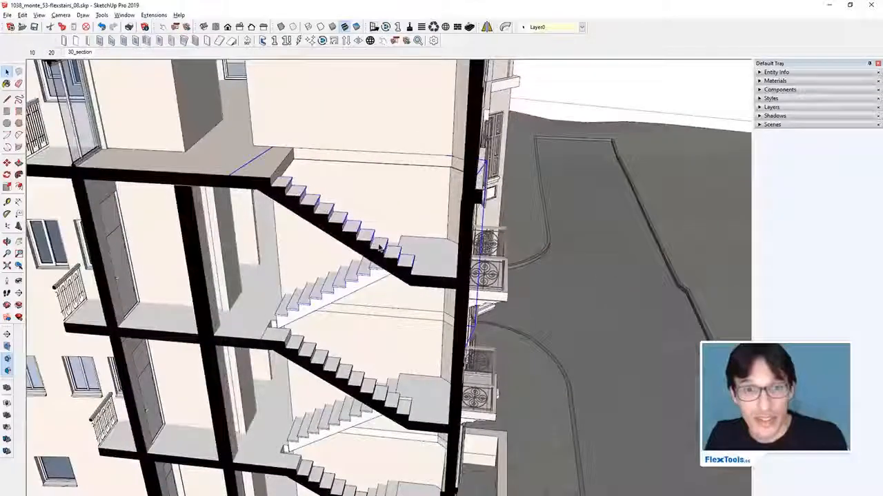
{"action": "key", "text": "Delete"}
{"action": "left_click", "coordinate": [427, 418]}
{"action": "middle_click_drag", "start_coordinate": [427, 419], "coordinate": [396, 296], "text": "shift"}
{"action": "key", "text": "Delete"}
{"action": "left_click", "coordinate": [378, 394]}
{"action": "key", "text": "Delete"}
- Turn on the visibility of the 00_dwg_plans layer
{"action": "middle_click_drag", "start_coordinate": [323, 313], "coordinate": [212, 280]}
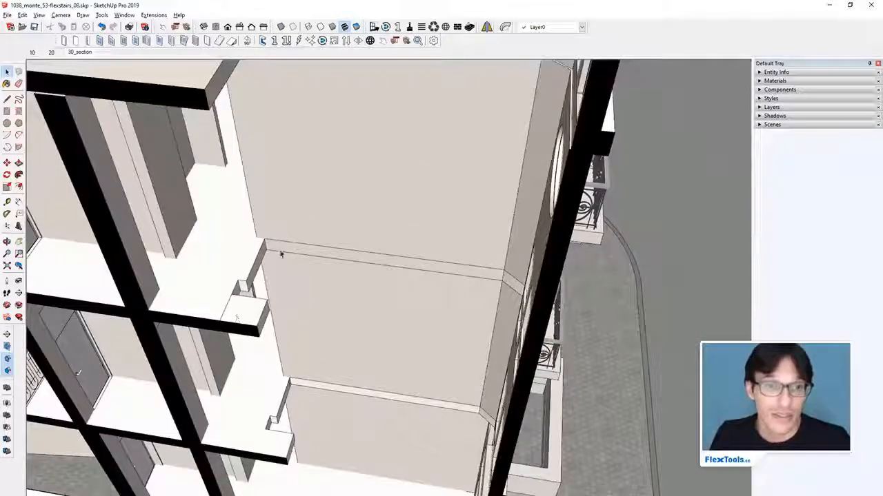
{"action": "middle_click_drag", "start_coordinate": [250, 311], "coordinate": [299, 341], "text": "shift"}
{"action": "left_click", "coordinate": [298, 342]}
{"action": "scroll", "coordinate": [299, 342], "scroll_direction": "down", "scroll_amount": 3}
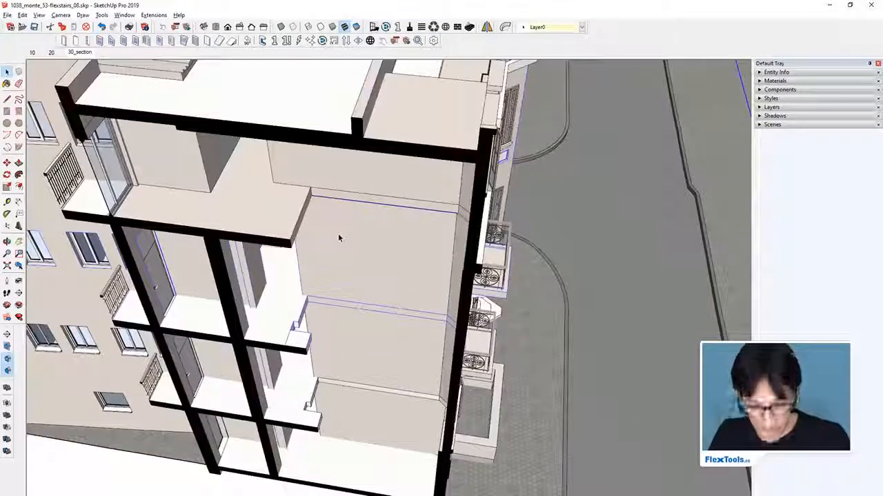
{"action": "scroll", "coordinate": [336, 238], "scroll_direction": "down", "scroll_amount": 3}
{"action": "left_click", "coordinate": [771, 107]}
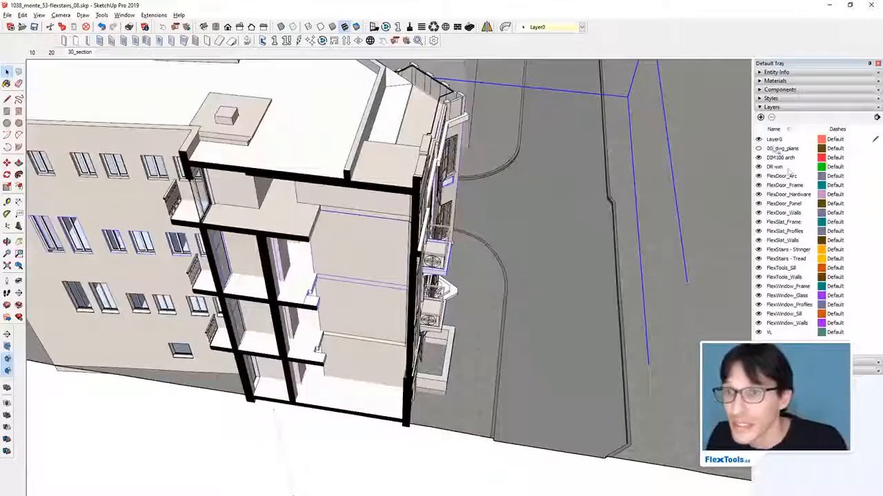
{"action": "left_click", "coordinate": [758, 149]}
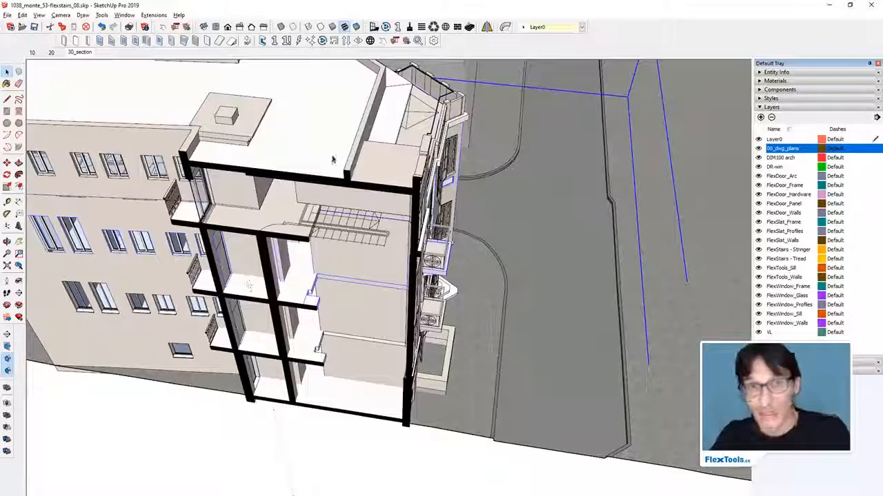
- Examine the stair outline of the plan drawing where it meets the top floor slab
{"action": "scroll", "coordinate": [344, 241], "scroll_direction": "up", "scroll_amount": 6}
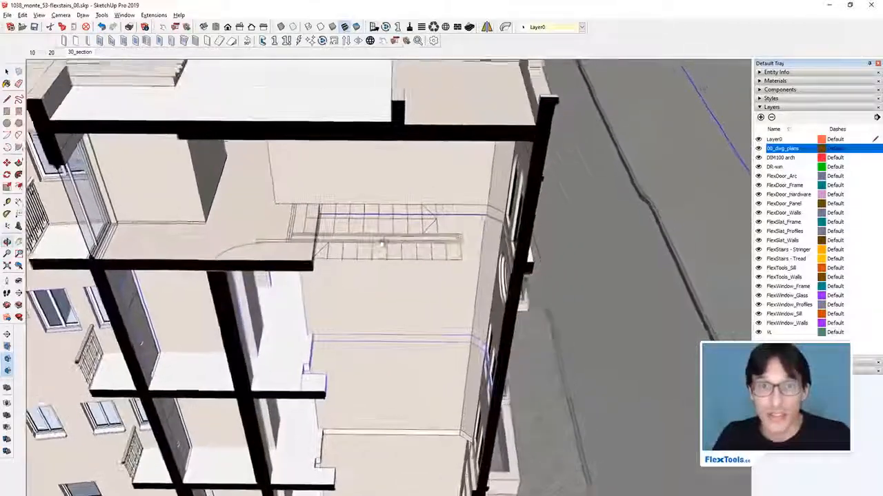
{"action": "middle_click_drag", "start_coordinate": [381, 242], "coordinate": [379, 263]}
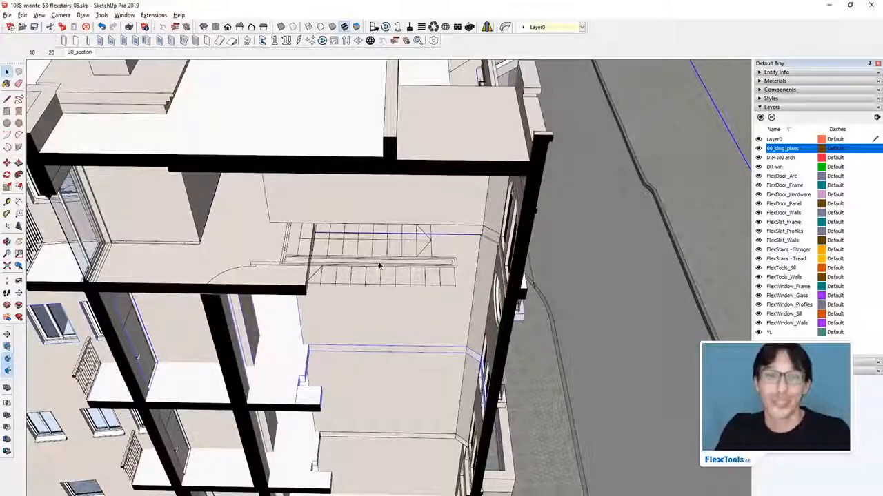
{"action": "middle_click_drag", "start_coordinate": [353, 256], "coordinate": [319, 256]}
{"action": "scroll", "coordinate": [304, 261], "scroll_direction": "up", "scroll_amount": 4}
{"action": "scroll", "coordinate": [318, 282], "scroll_direction": "down", "scroll_amount": 4}
{"action": "middle_click_drag", "start_coordinate": [320, 294], "coordinate": [372, 315]}
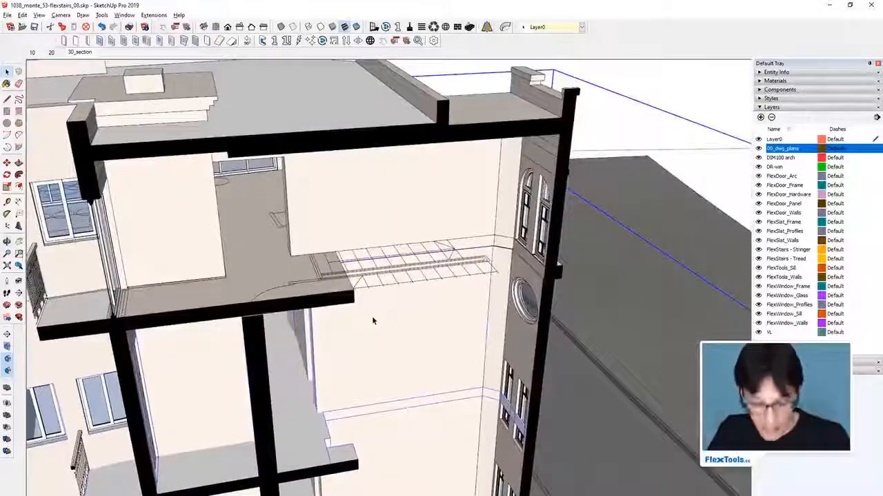
- Examine the empty stairwell from the ground floor up to the plan drawing at the top slab
{"action": "middle_click_drag", "start_coordinate": [396, 280], "coordinate": [366, 228]}
{"action": "scroll", "coordinate": [366, 228], "scroll_direction": "down", "scroll_amount": 3}
{"action": "mouse_move", "coordinate": [369, 303]}
{"action": "middle_mouse_down"}
{"action": "mouse_move", "coordinate": [338, 310]}
{"action": "mouse_move", "coordinate": [292, 346]}
{"action": "mouse_move", "coordinate": [331, 351]}
{"action": "mouse_move", "coordinate": [288, 238]}
{"action": "mouse_move", "coordinate": [339, 305]}
{"action": "mouse_move", "coordinate": [321, 159]}
{"action": "middle_mouse_up"}
{"action": "key", "text": "l"}
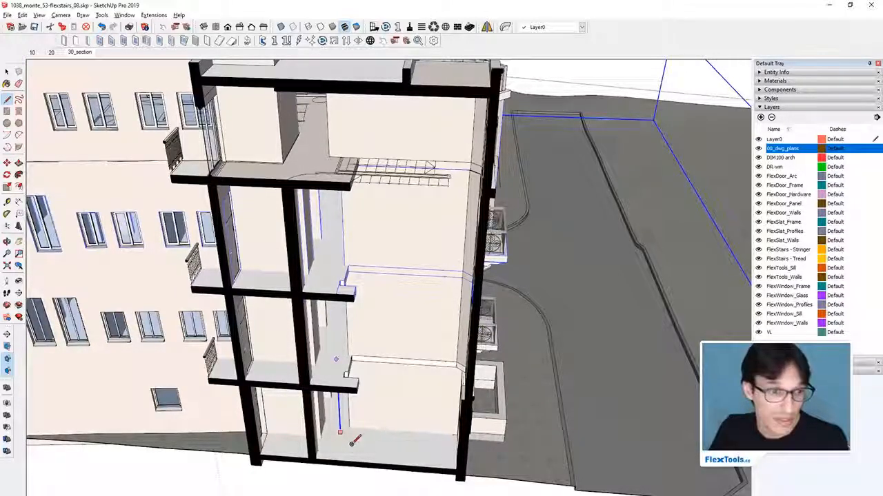
{"action": "key", "text": "space"}
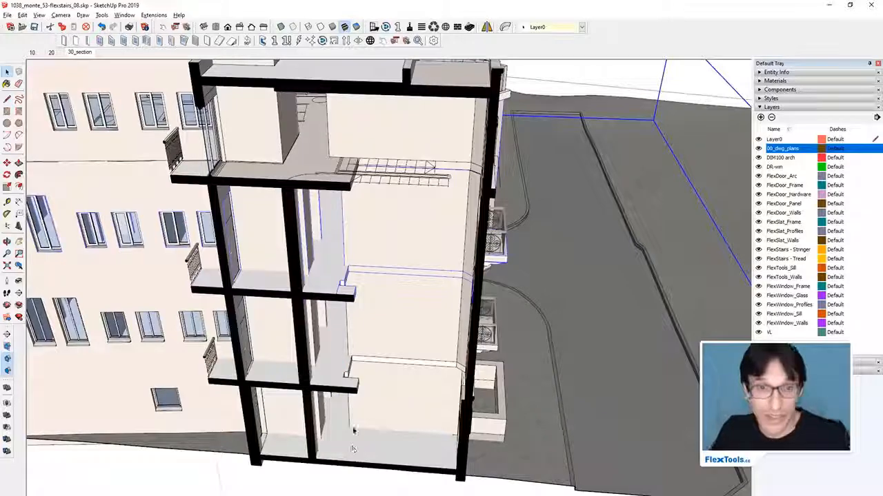
{"action": "middle_click_drag", "start_coordinate": [358, 295], "coordinate": [371, 276]}
{"action": "scroll", "coordinate": [367, 190], "scroll_direction": "up", "scroll_amount": 3}
{"action": "scroll", "coordinate": [384, 325], "scroll_direction": "down", "scroll_amount": 3}
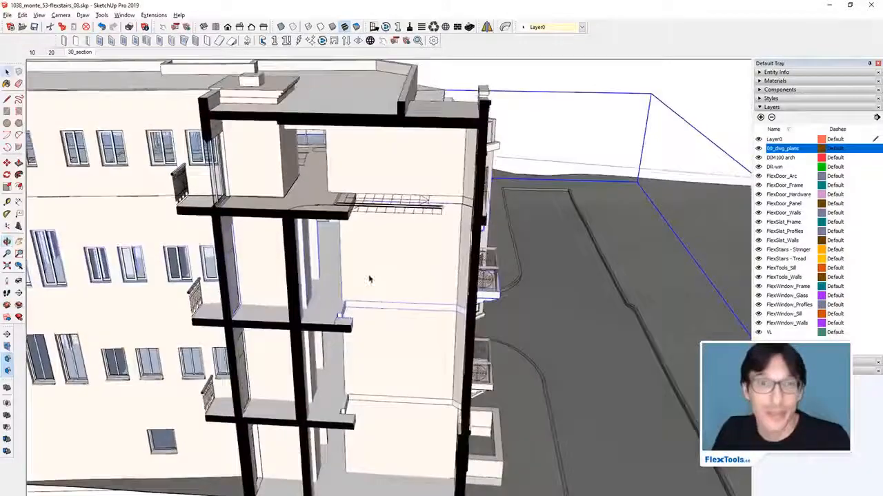
{"action": "scroll", "coordinate": [330, 291], "scroll_direction": "up", "scroll_amount": 6}
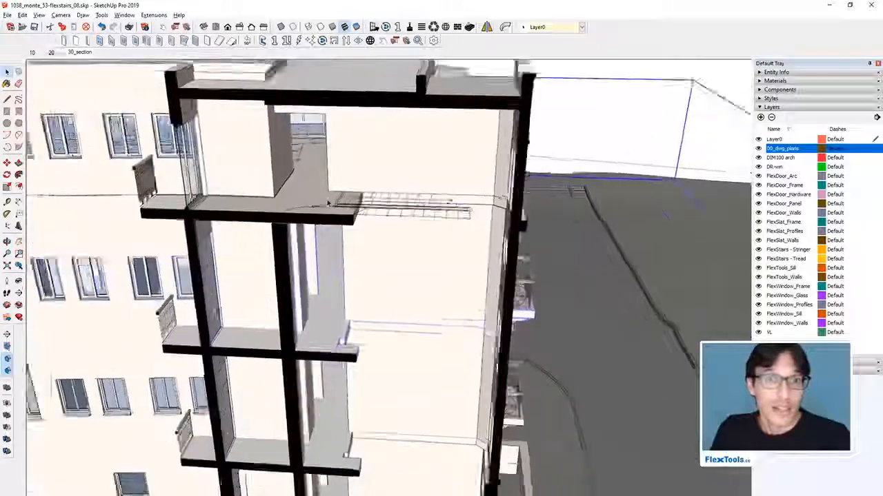
- Select the section plane that cuts through the building's stairwell and reverse its cutting direction
{"action": "scroll", "coordinate": [330, 291], "scroll_direction": "up", "scroll_amount": 4}
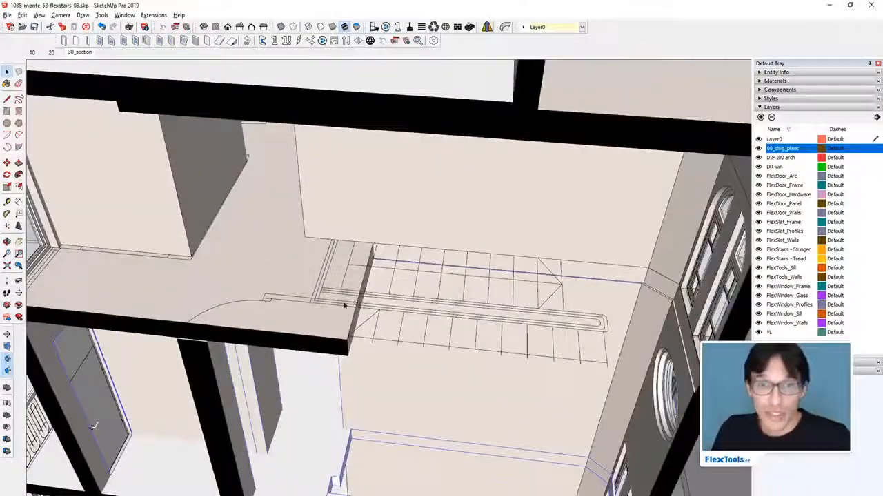
{"action": "scroll", "coordinate": [338, 297], "scroll_direction": "down", "scroll_amount": 3}
{"action": "scroll", "coordinate": [335, 302], "scroll_direction": "up", "scroll_amount": 1}
{"action": "scroll", "coordinate": [301, 248], "scroll_direction": "down", "scroll_amount": 10}
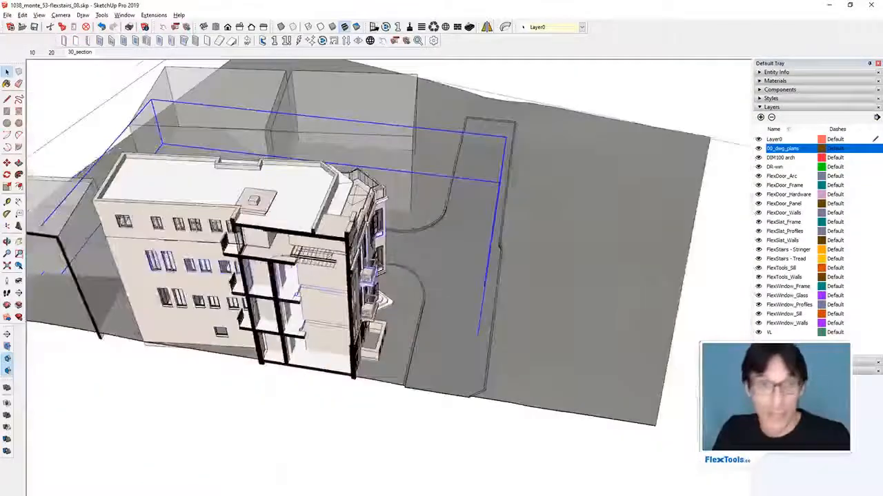
{"action": "scroll", "coordinate": [359, 276], "scroll_direction": "up", "scroll_amount": 5}
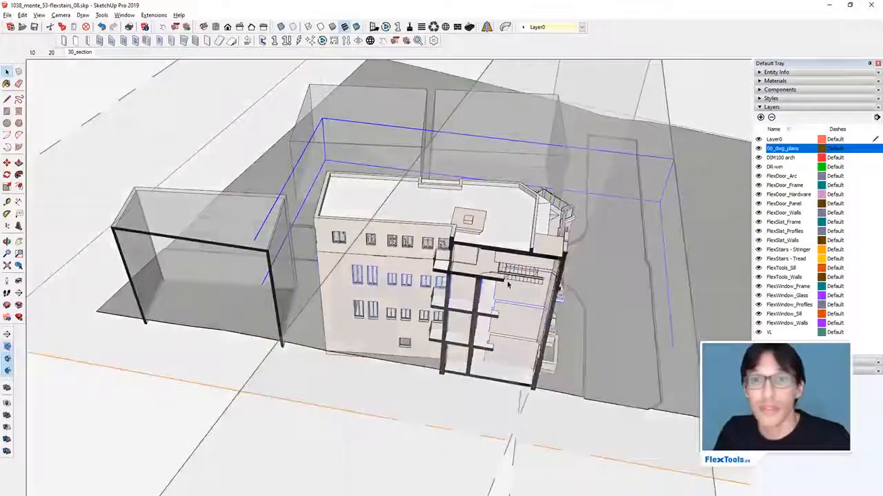
{"action": "scroll", "coordinate": [367, 286], "scroll_direction": "down", "scroll_amount": 8}
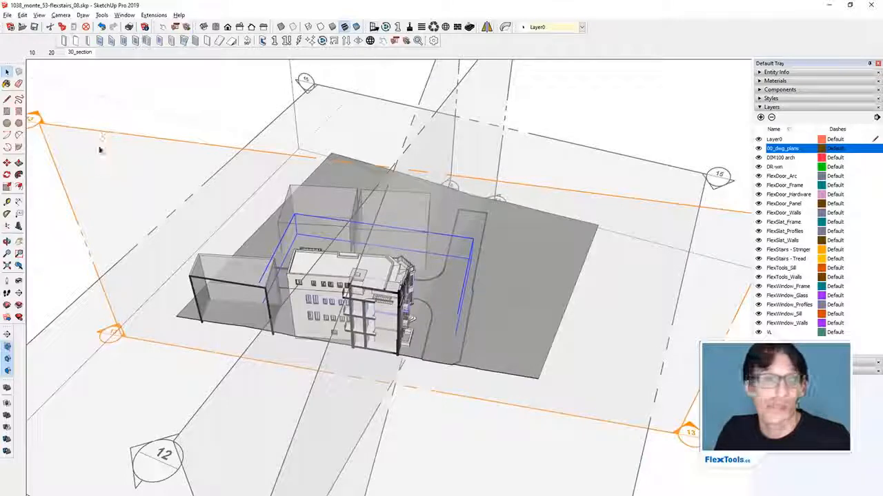
{"action": "left_click", "coordinate": [138, 200]}
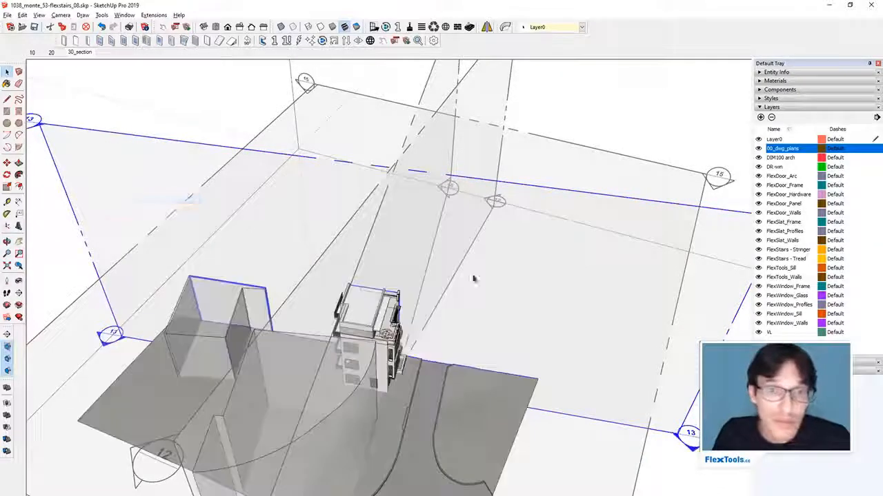
{"action": "mouse_move", "coordinate": [498, 262]}
{"action": "middle_mouse_down"}
{"action": "mouse_move", "coordinate": [336, 336]}
{"action": "mouse_move", "coordinate": [359, 325]}
{"action": "middle_mouse_up"}
{"action": "scroll", "coordinate": [414, 311], "scroll_direction": "up", "scroll_amount": 10}
{"action": "scroll", "coordinate": [440, 301], "scroll_direction": "down", "scroll_amount": 10}
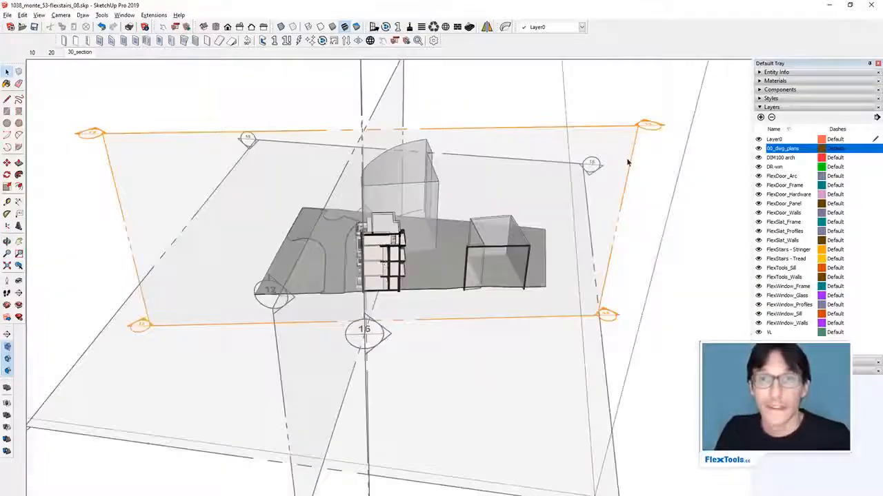
- Move the reversed section plane so that it cuts the building through the stairwell and its floor slabs
{"action": "left_click", "coordinate": [629, 163]}
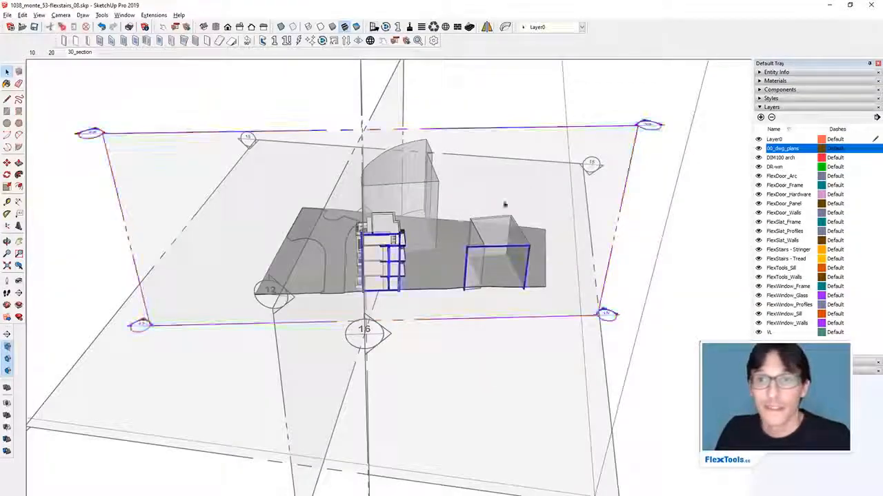
{"action": "scroll", "coordinate": [414, 268], "scroll_direction": "up", "scroll_amount": 10}
{"action": "key", "text": "m"}
{"action": "left_click", "coordinate": [345, 260]}
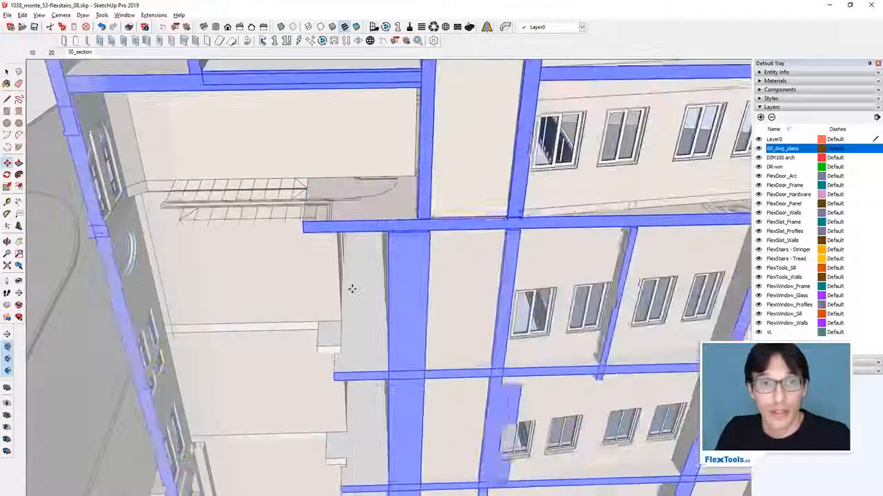
{"action": "left_click", "coordinate": [353, 291]}
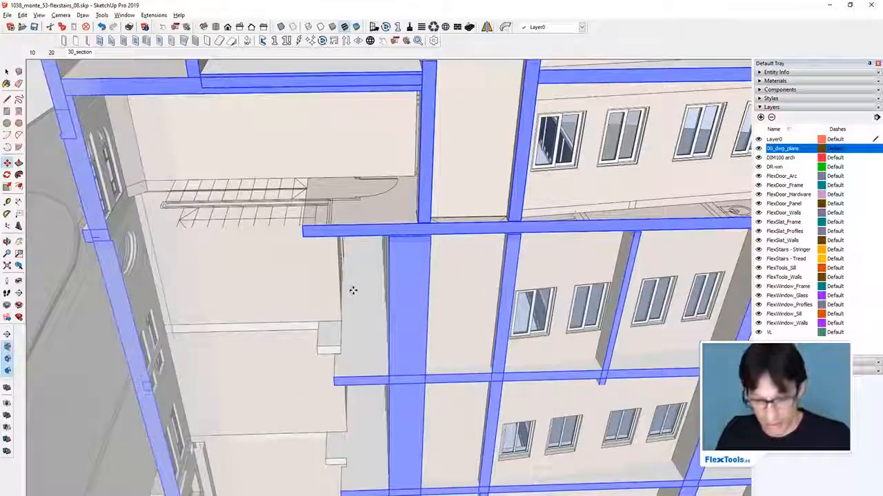
{"action": "key", "text": "p"}
{"action": "key", "text": "space"}
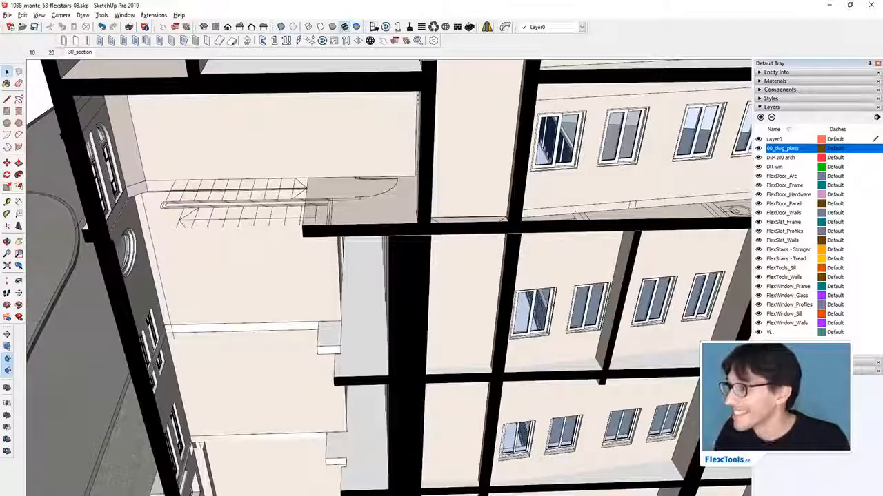
{"action": "middle_click_drag", "start_coordinate": [312, 209], "coordinate": [370, 294]}
{"action": "scroll", "coordinate": [325, 294], "scroll_direction": "down", "scroll_amount": 2}
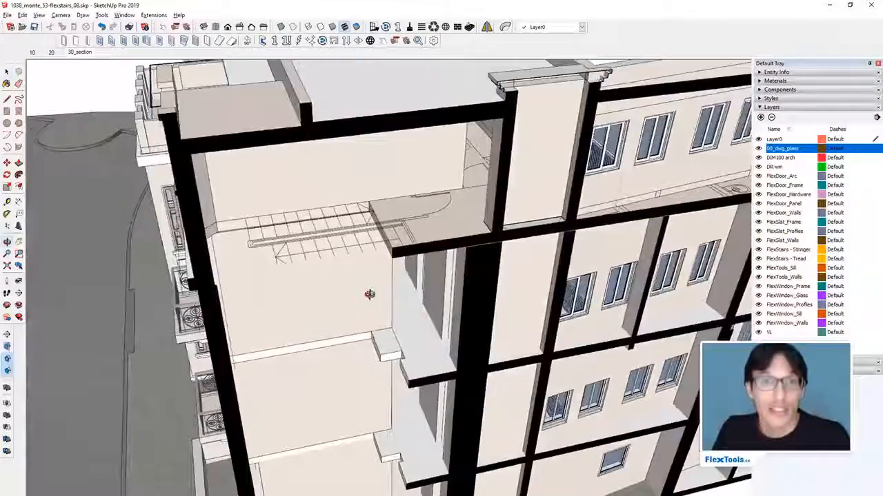
{"action": "left_click", "coordinate": [221, 43]}
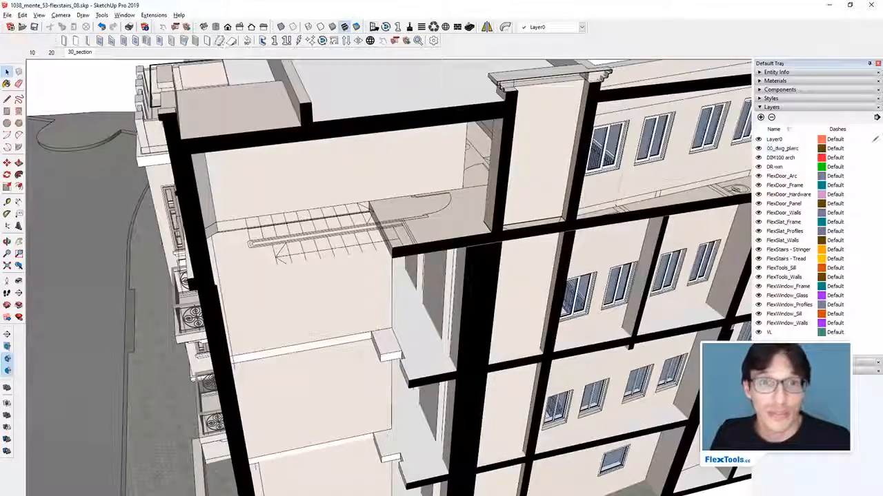
{"action": "scroll", "coordinate": [385, 217], "scroll_direction": "up", "scroll_amount": 6}
{"action": "scroll", "coordinate": [379, 216], "scroll_direction": "down", "scroll_amount": 6}
{"action": "middle_click_drag", "start_coordinate": [377, 222], "coordinate": [378, 290]}
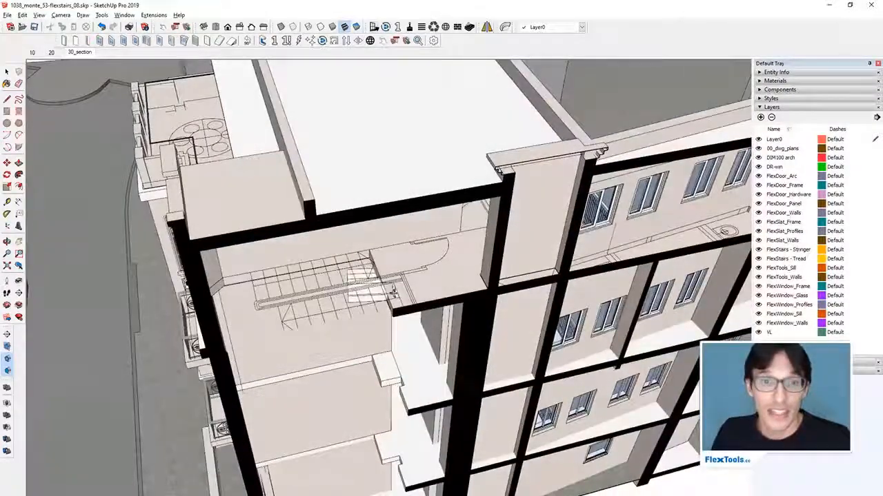
{"action": "scroll", "coordinate": [394, 294], "scroll_direction": "down", "scroll_amount": 8}
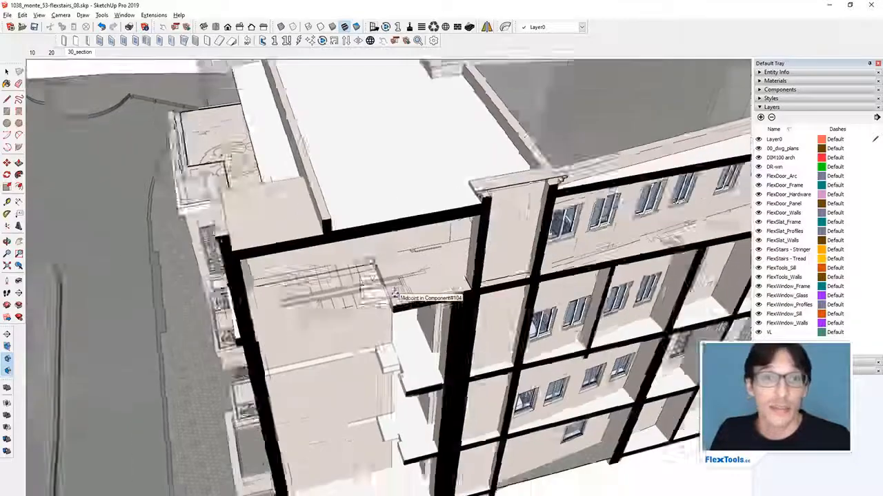
{"action": "scroll", "coordinate": [390, 293], "scroll_direction": "up", "scroll_amount": 3}
{"action": "scroll", "coordinate": [389, 289], "scroll_direction": "up", "scroll_amount": 2}
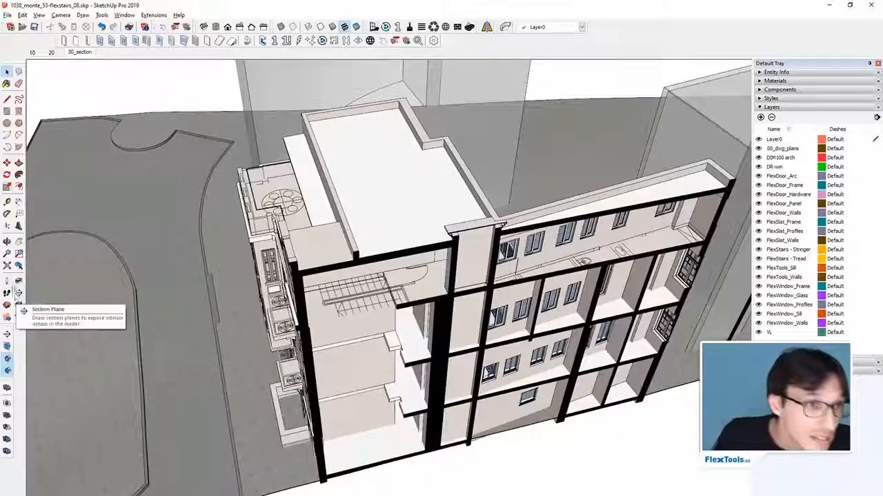
- Realign the drawing axes with the edges of the building's roof
{"action": "scroll", "coordinate": [392, 238], "scroll_direction": "up", "scroll_amount": 5}
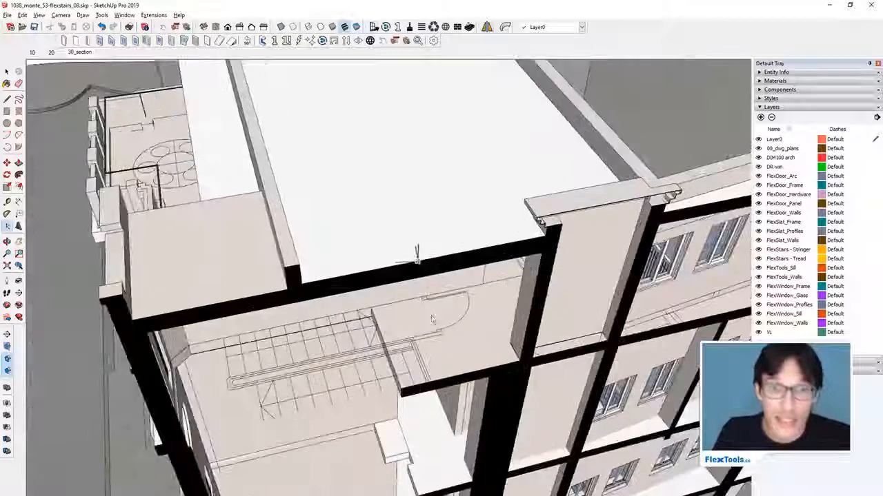
{"action": "scroll", "coordinate": [417, 276], "scroll_direction": "up", "scroll_amount": 2}
{"action": "middle_click_drag", "start_coordinate": [429, 335], "coordinate": [418, 269]}
{"action": "scroll", "coordinate": [418, 270], "scroll_direction": "down", "scroll_amount": 4}
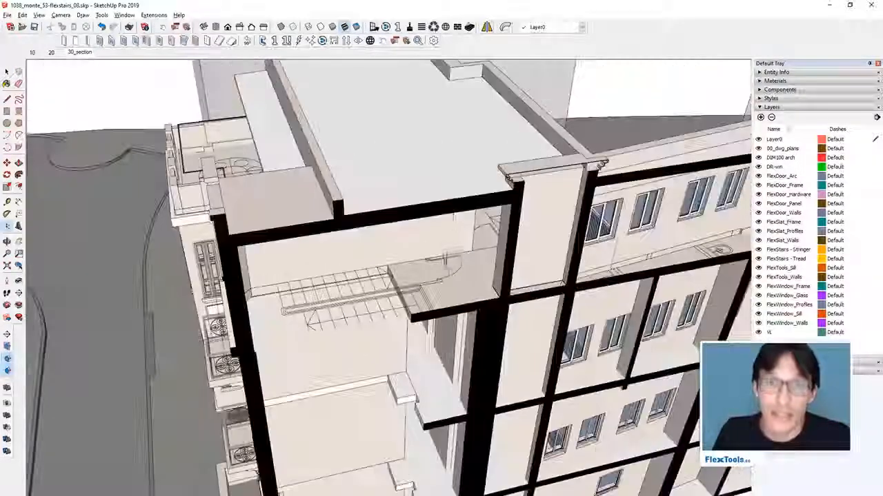
{"action": "middle_click_drag", "start_coordinate": [469, 188], "coordinate": [278, 246]}
{"action": "scroll", "coordinate": [280, 211], "scroll_direction": "up", "scroll_amount": 3}
{"action": "left_click", "coordinate": [248, 205]}
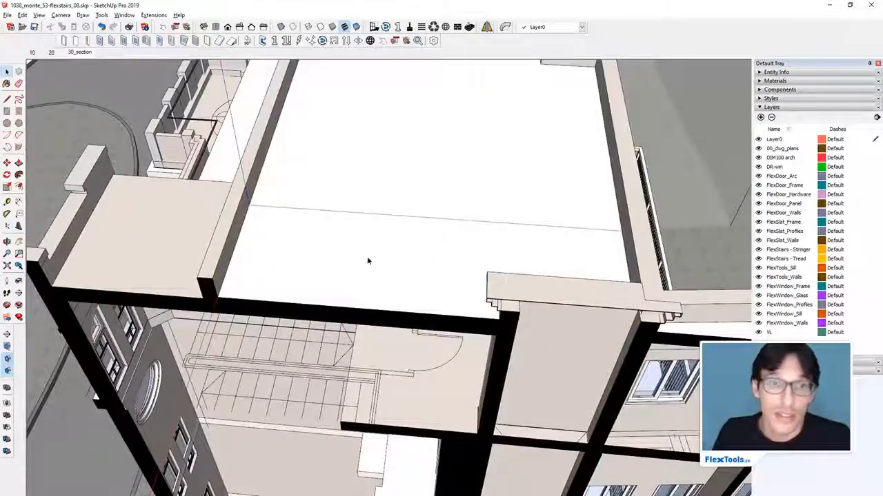
- Insert a FlexStairs component at the edge of the top floor slab, beside the plan's stair outline
{"action": "scroll", "coordinate": [366, 264], "scroll_direction": "down", "scroll_amount": 4}
{"action": "middle_click_drag", "start_coordinate": [359, 275], "coordinate": [434, 225]}
{"action": "scroll", "coordinate": [421, 220], "scroll_direction": "up", "scroll_amount": 3}
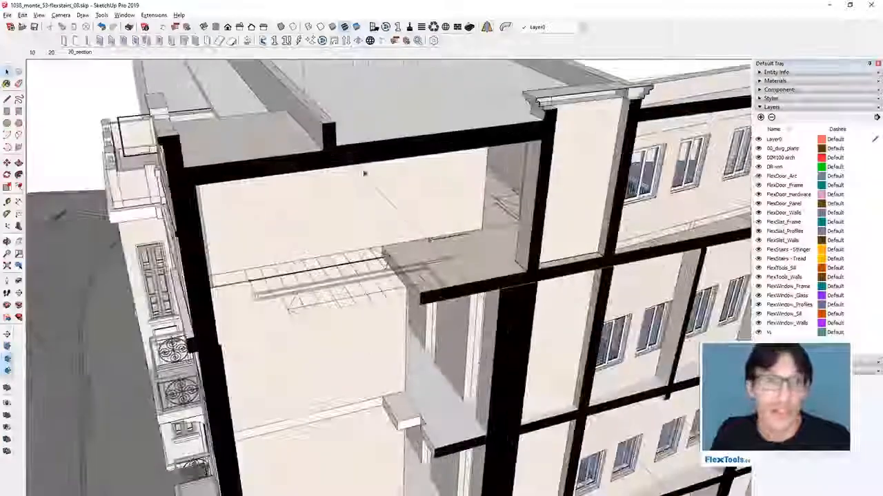
{"action": "scroll", "coordinate": [396, 238], "scroll_direction": "up", "scroll_amount": 5}
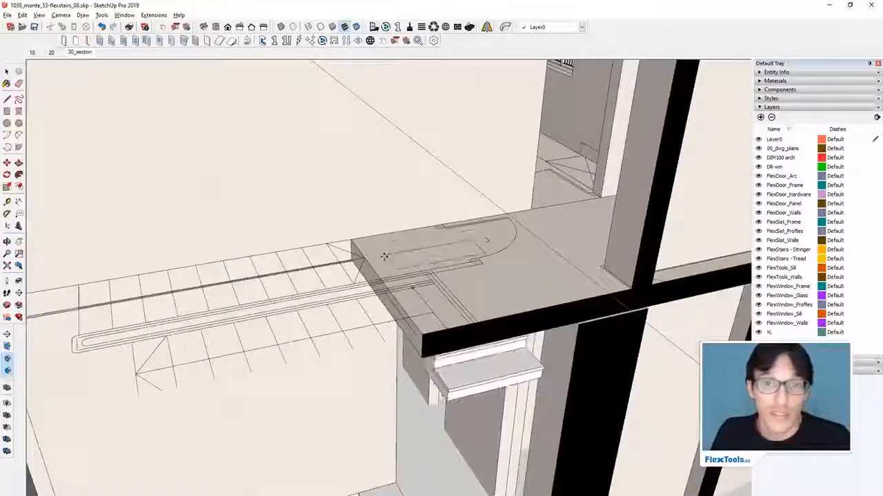
{"action": "left_click", "coordinate": [371, 256]}
{"action": "scroll", "coordinate": [410, 275], "scroll_direction": "down", "scroll_amount": 5}
{"action": "mouse_move", "coordinate": [426, 285]}
{"action": "middle_mouse_down"}
{"action": "mouse_move", "coordinate": [418, 267]}
{"action": "mouse_move", "coordinate": [411, 284]}
{"action": "middle_mouse_up"}
{"action": "scroll", "coordinate": [451, 453], "scroll_direction": "down", "scroll_amount": 3}
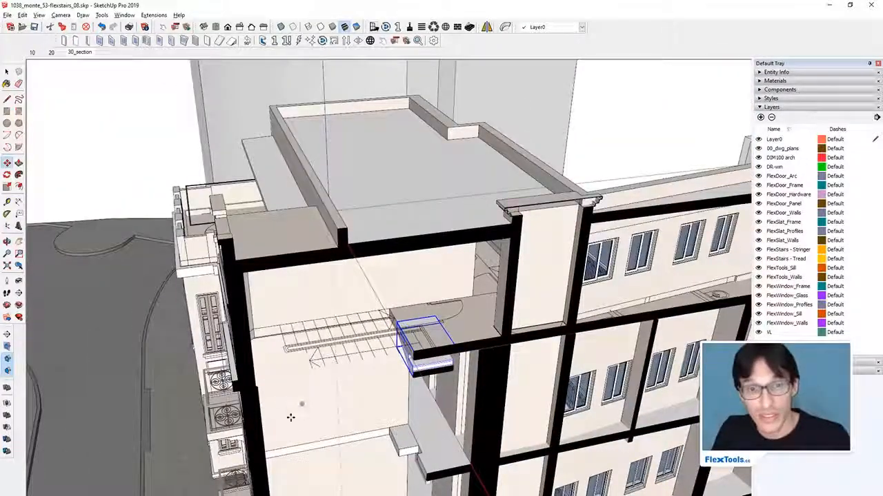
{"action": "middle_click_drag", "start_coordinate": [422, 355], "coordinate": [417, 337]}
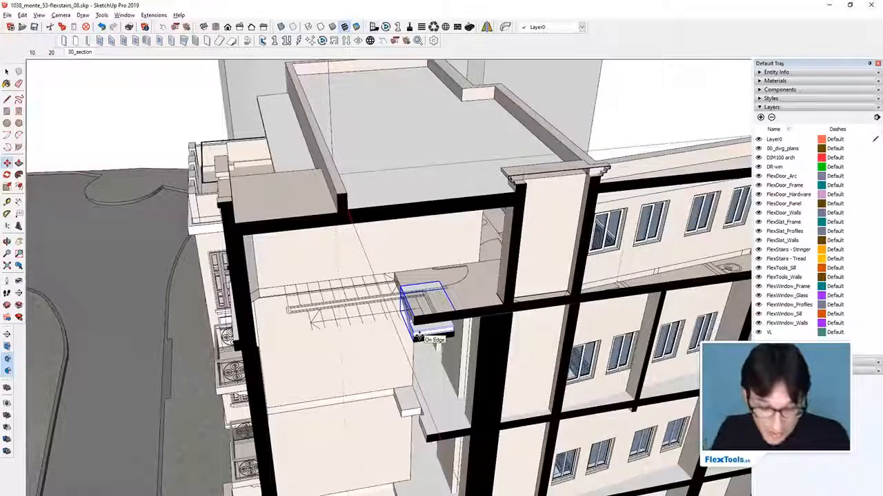
- Rotate the staircase parallel to the flights on the plan and move it to the front corner of the top slab
{"action": "scroll", "coordinate": [397, 304], "scroll_direction": "up", "scroll_amount": 4}
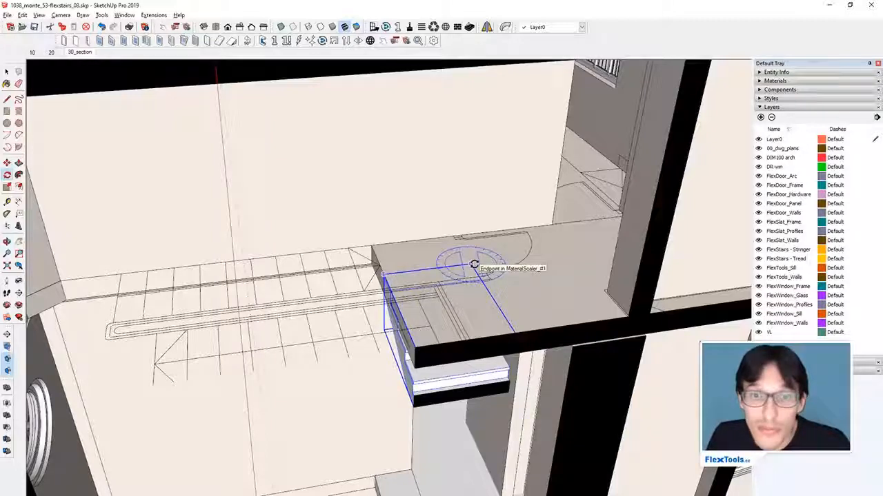
{"action": "left_click", "coordinate": [538, 298]}
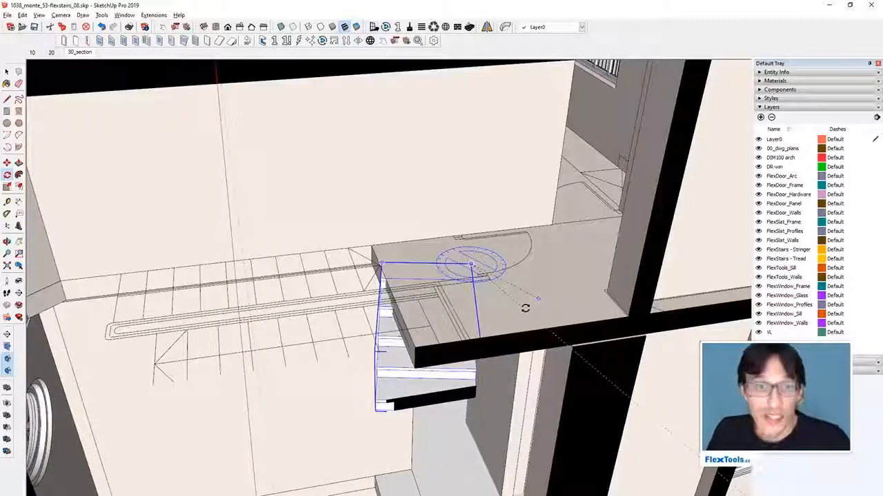
{"action": "left_click", "coordinate": [568, 271]}
{"action": "key", "text": "m"}
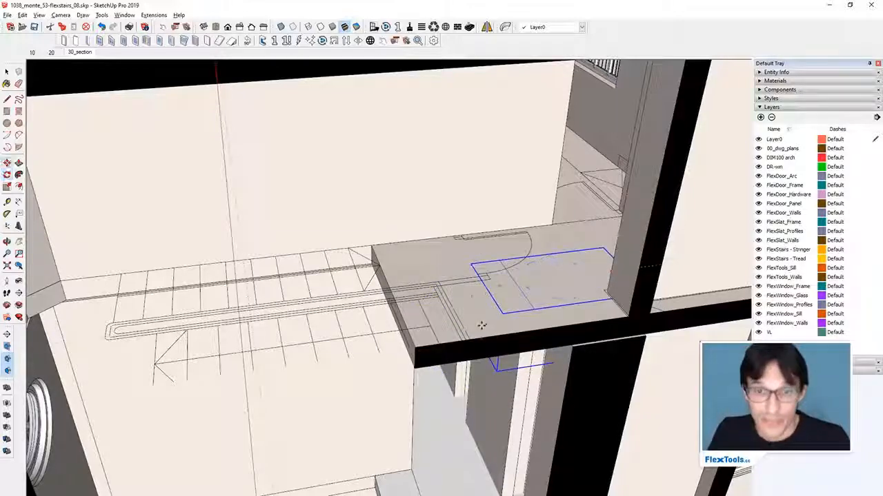
{"action": "scroll", "coordinate": [504, 313], "scroll_direction": "down", "scroll_amount": 5}
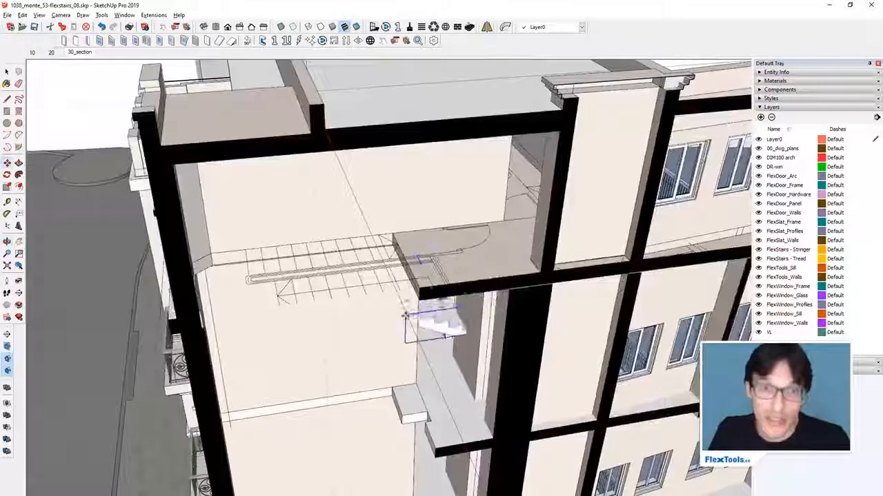
{"action": "left_click", "coordinate": [419, 283]}
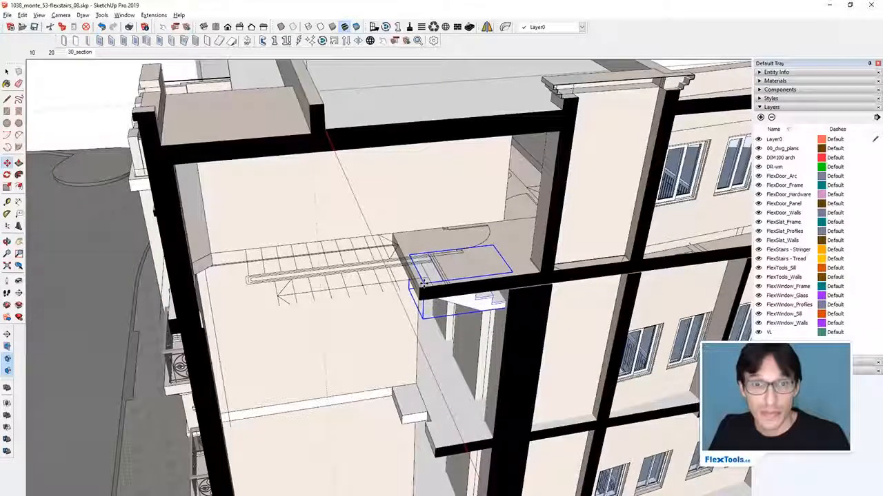
- Turn the staircase to descend away from the slab and snap its top to the slab's back corner over the plan's flight
{"action": "scroll", "coordinate": [455, 262], "scroll_direction": "up", "scroll_amount": 3}
{"action": "scroll", "coordinate": [455, 262], "scroll_direction": "down", "scroll_amount": 3}
{"action": "key", "text": "q"}
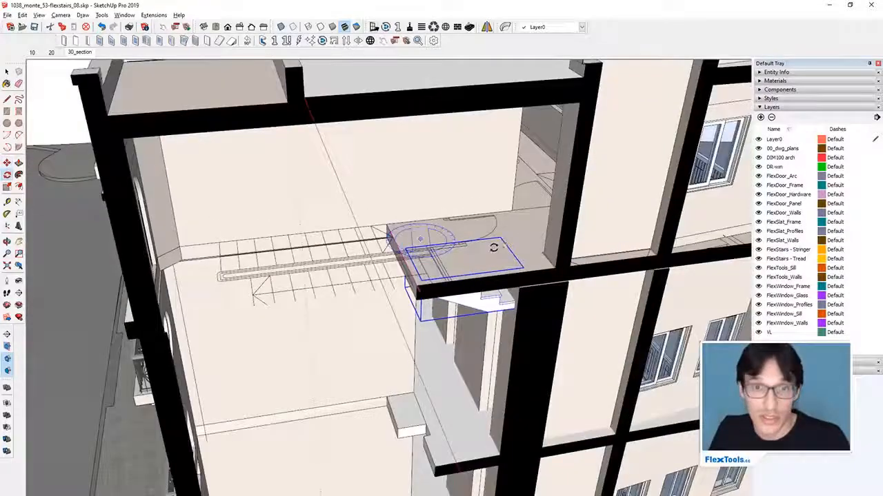
{"action": "left_click", "coordinate": [491, 251]}
{"action": "left_click", "coordinate": [465, 282]}
{"action": "key", "text": "m"}
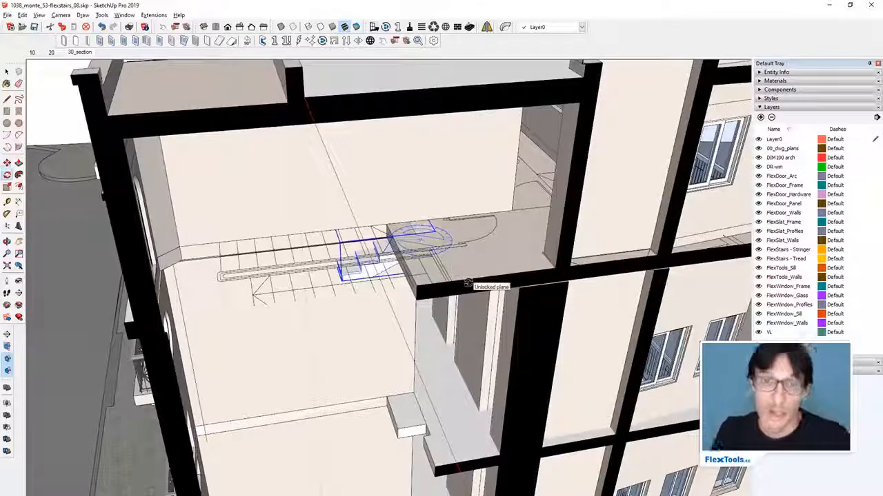
{"action": "scroll", "coordinate": [473, 213], "scroll_direction": "up", "scroll_amount": 5}
{"action": "left_click", "coordinate": [473, 214]}
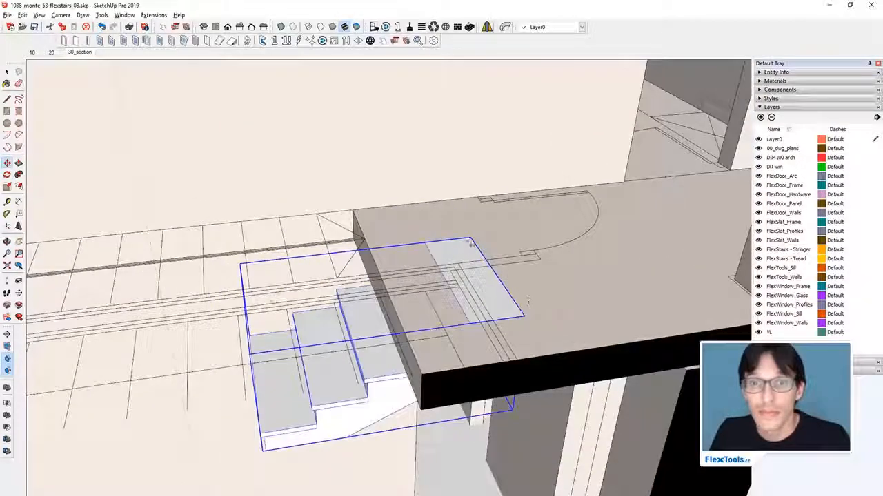
{"action": "scroll", "coordinate": [352, 210], "scroll_direction": "up", "scroll_amount": 4}
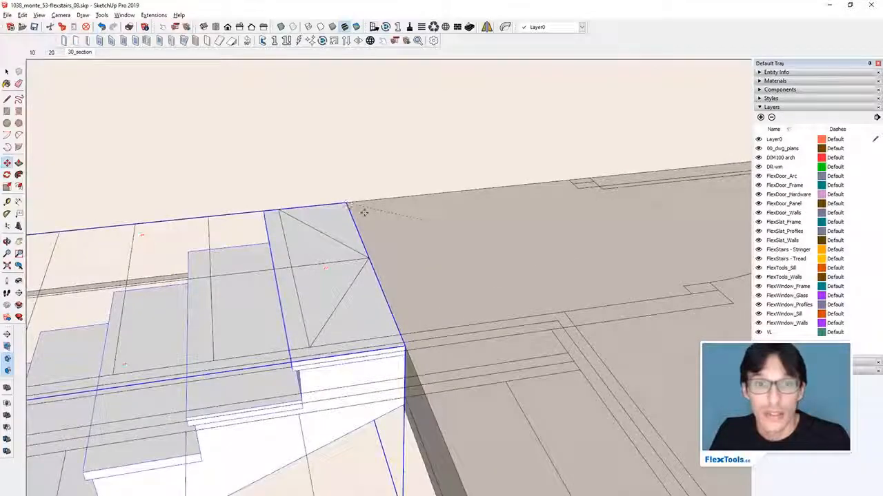
{"action": "scroll", "coordinate": [359, 214], "scroll_direction": "down", "scroll_amount": 4}
{"action": "key", "text": "space"}
- Open the plan drawing for editing and hide the rest of the model to examine the stair layout
{"action": "scroll", "coordinate": [365, 241], "scroll_direction": "down", "scroll_amount": 5}
{"action": "middle_click_drag", "start_coordinate": [348, 252], "coordinate": [378, 242]}
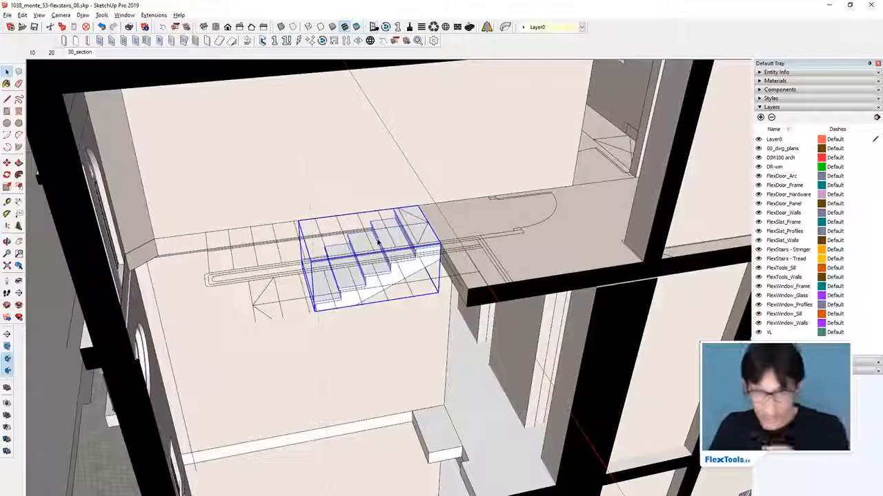
{"action": "scroll", "coordinate": [372, 243], "scroll_direction": "up", "scroll_amount": 6}
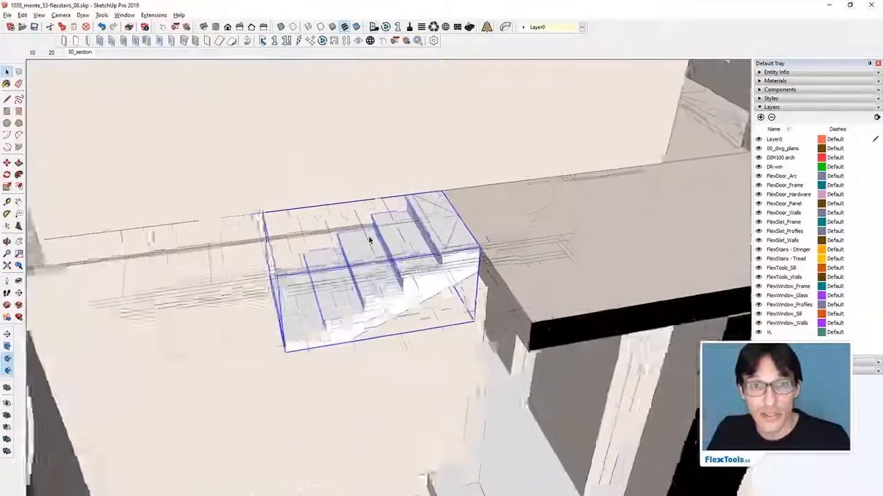
{"action": "middle_click_drag", "start_coordinate": [380, 280], "coordinate": [406, 299]}
{"action": "left_click", "coordinate": [392, 238]}
{"action": "double_click", "coordinate": [393, 238]}
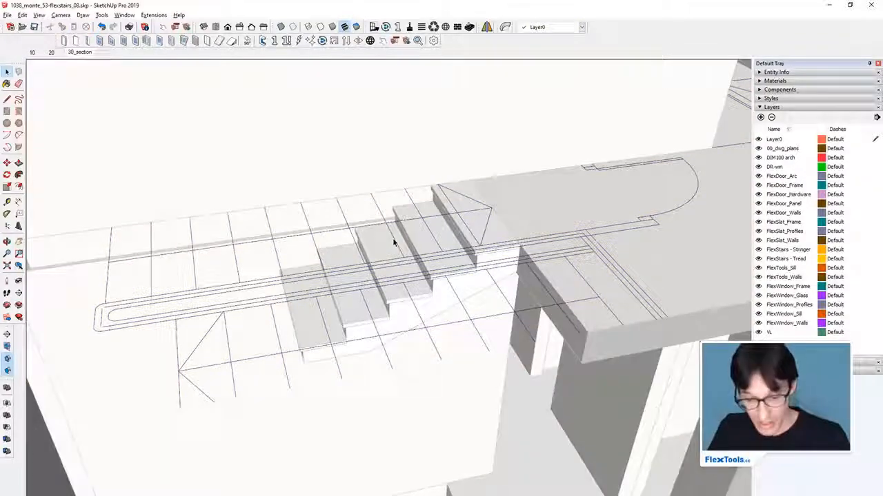
{"action": "key", "text": "alt+s"}
{"action": "key", "text": "h"}
{"action": "scroll", "coordinate": [393, 239], "scroll_direction": "down", "scroll_amount": 4}
{"action": "middle_click_drag", "start_coordinate": [393, 239], "coordinate": [465, 319]}
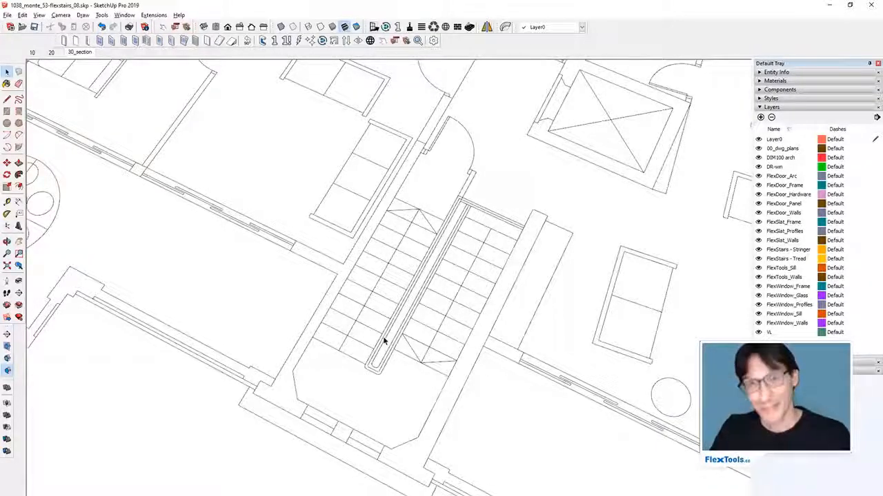
- Dimension the depth of one tread in the plan's flight beside the door
{"action": "scroll", "coordinate": [391, 296], "scroll_direction": "up", "scroll_amount": 3}
{"action": "scroll", "coordinate": [420, 239], "scroll_direction": "down", "scroll_amount": 3}
{"action": "middle_click_drag", "start_coordinate": [462, 242], "coordinate": [186, 254]}
{"action": "scroll", "coordinate": [409, 271], "scroll_direction": "up", "scroll_amount": 4}
{"action": "scroll", "coordinate": [409, 271], "scroll_direction": "down", "scroll_amount": 3}
{"action": "key", "text": "l"}
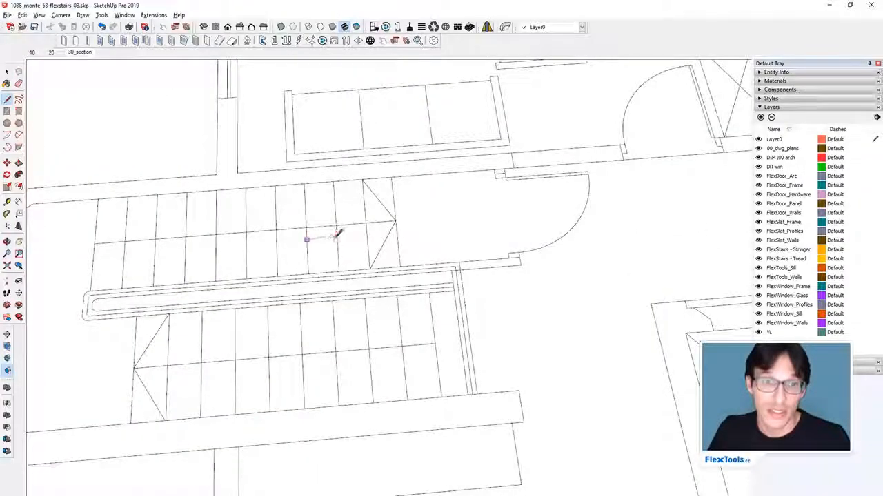
{"action": "scroll", "coordinate": [339, 233], "scroll_direction": "up", "scroll_amount": 5}
{"action": "scroll", "coordinate": [324, 234], "scroll_direction": "down", "scroll_amount": 2}
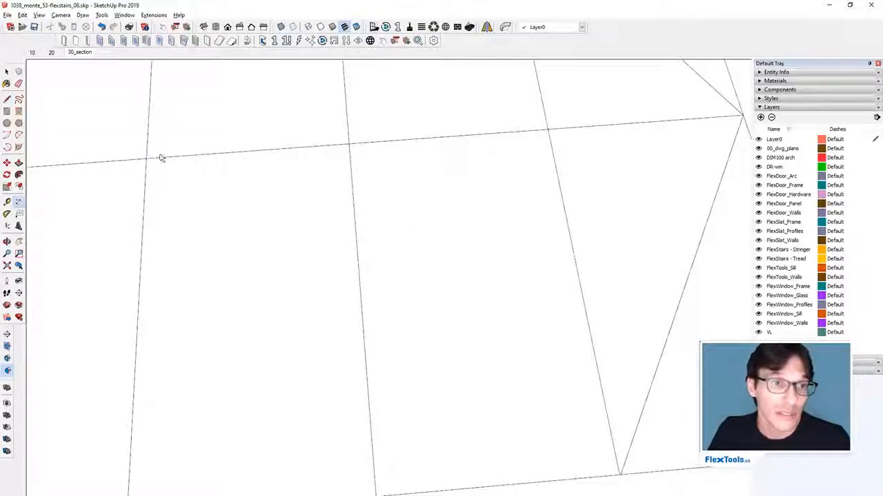
{"action": "left_click", "coordinate": [147, 159]}
{"action": "left_click", "coordinate": [349, 146]}
{"action": "scroll", "coordinate": [404, 347], "scroll_direction": "down", "scroll_amount": 5}
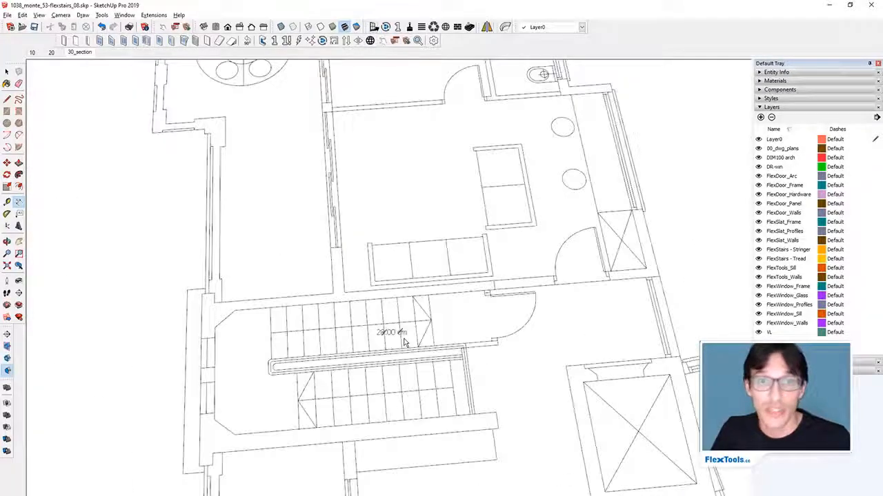
- Dimension a tread of the plan's second flight, delete both dimensions and return to the full building model
{"action": "scroll", "coordinate": [402, 335], "scroll_direction": "up", "scroll_amount": 5}
{"action": "scroll", "coordinate": [411, 357], "scroll_direction": "up", "scroll_amount": 2}
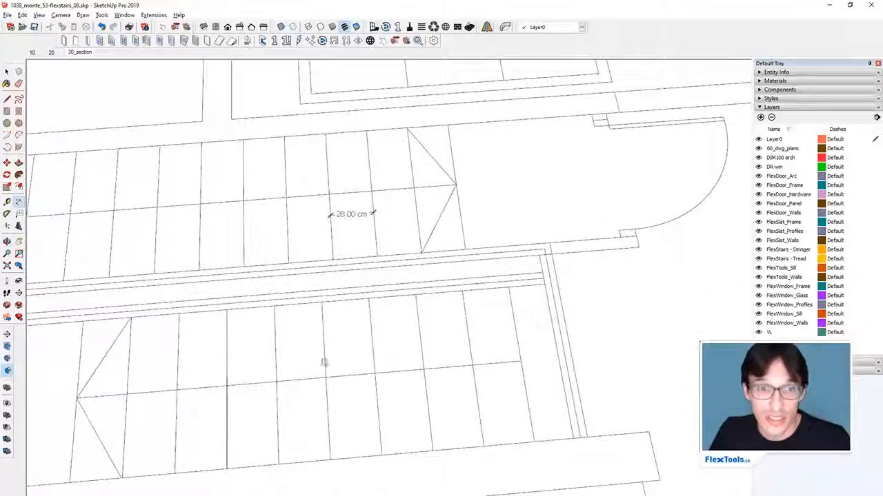
{"action": "left_click", "coordinate": [322, 302]}
{"action": "left_click", "coordinate": [368, 299]}
{"action": "left_click", "coordinate": [370, 355]}
{"action": "key", "text": "e"}
{"action": "left_click", "coordinate": [355, 354]}
{"action": "key", "text": "Delete"}
{"action": "left_click", "coordinate": [351, 216]}
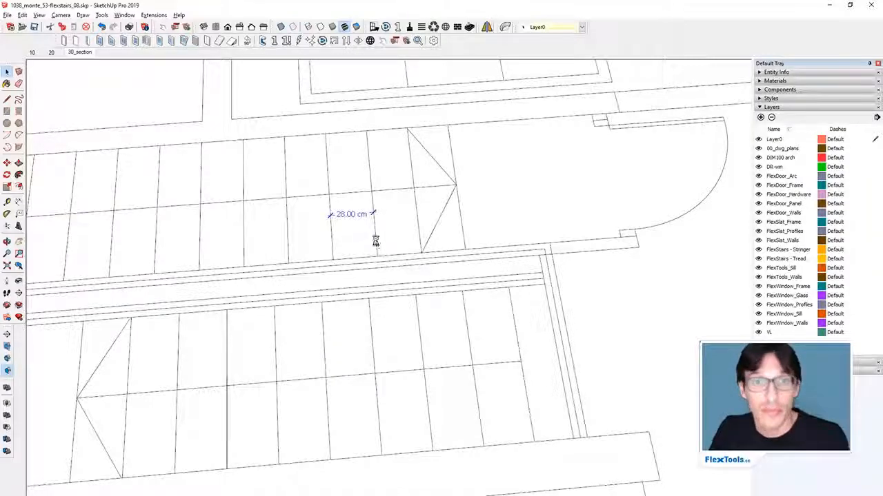
{"action": "key", "text": "Delete"}
{"action": "scroll", "coordinate": [435, 271], "scroll_direction": "down", "scroll_amount": 10}
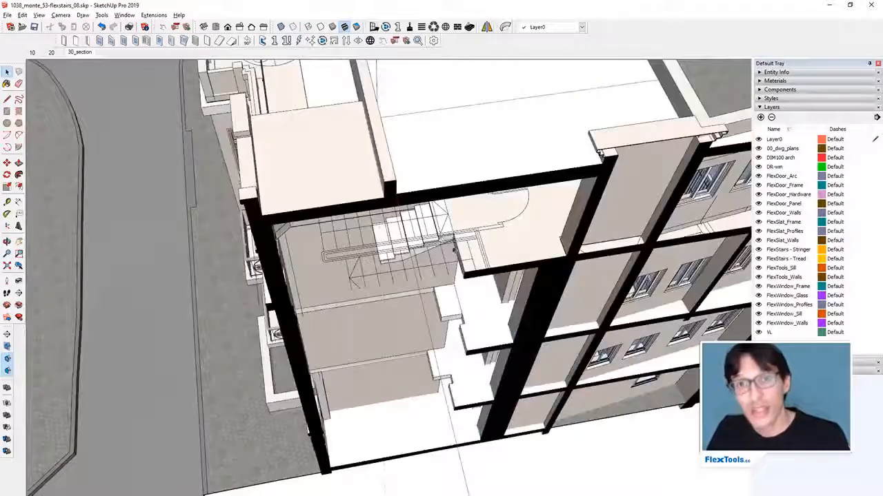
- Select the staircase and examine its position relative to the floor slab below
{"action": "scroll", "coordinate": [373, 242], "scroll_direction": "up", "scroll_amount": 3}
{"action": "middle_click_drag", "start_coordinate": [373, 243], "coordinate": [444, 182]}
{"action": "left_click", "coordinate": [443, 183]}
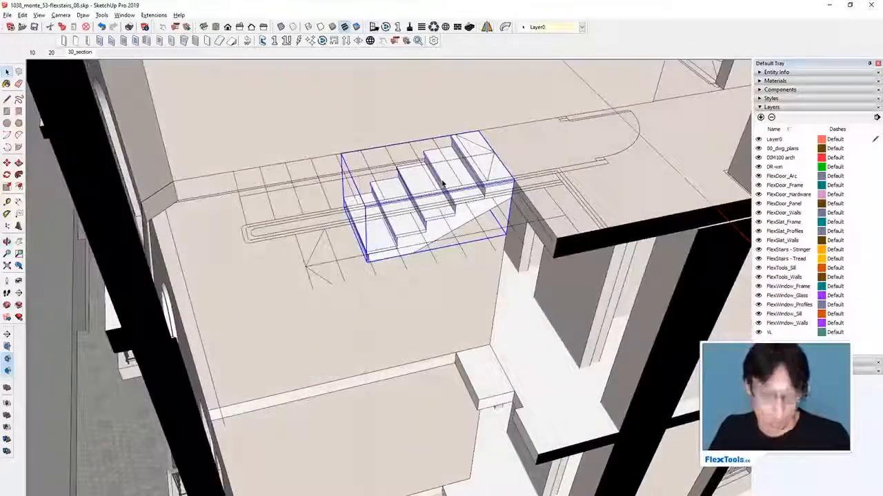
{"action": "middle_click_drag", "start_coordinate": [442, 243], "coordinate": [482, 183]}
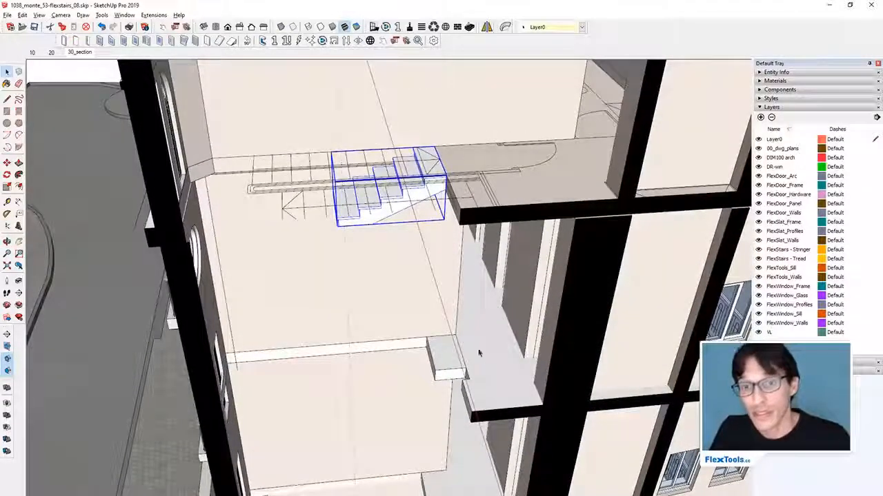
{"action": "middle_click_drag", "start_coordinate": [504, 364], "coordinate": [472, 325]}
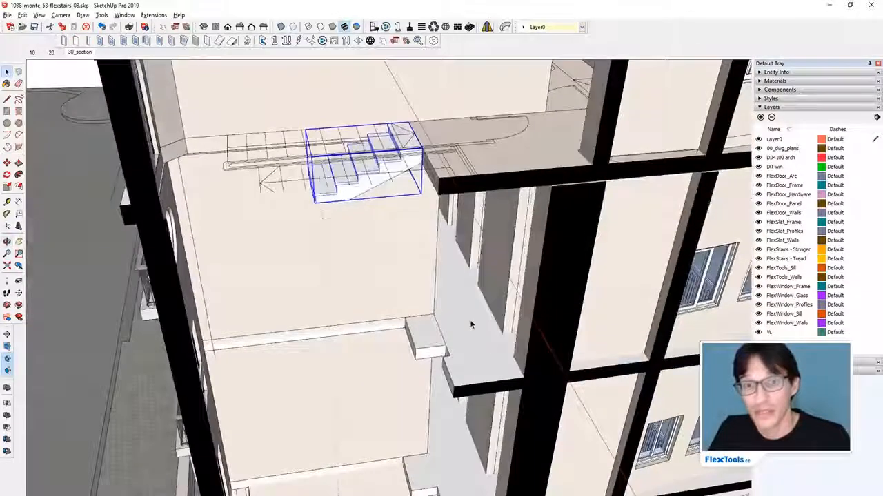
{"action": "middle_click_drag", "start_coordinate": [426, 222], "coordinate": [461, 210]}
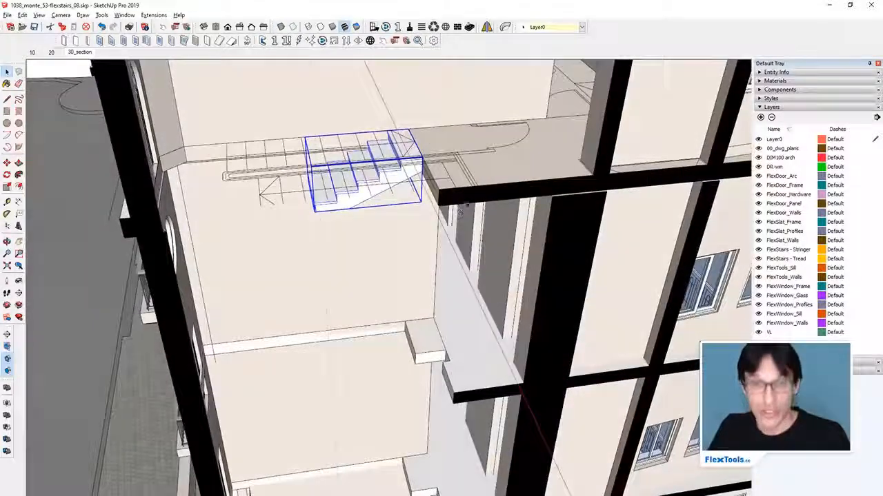
{"action": "key", "text": "space"}
{"action": "middle_click_drag", "start_coordinate": [400, 296], "coordinate": [364, 218]}
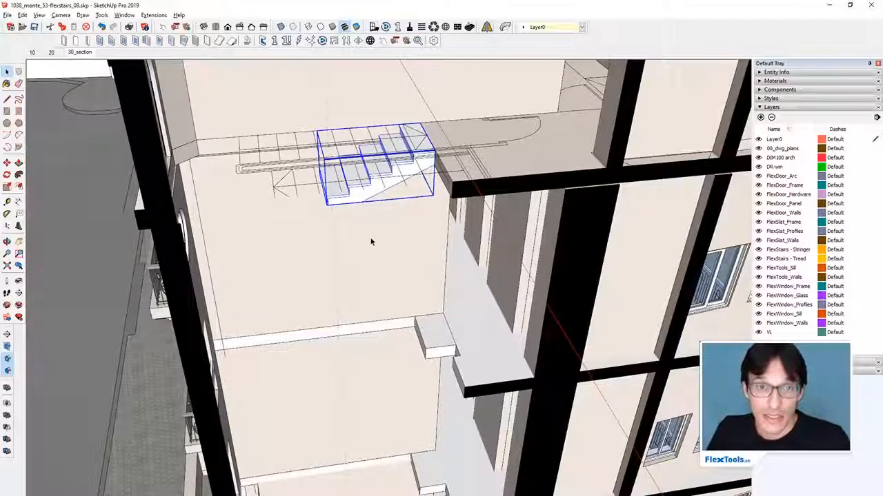
{"action": "scroll", "coordinate": [361, 215], "scroll_direction": "down", "scroll_amount": 2}
{"action": "middle_click_drag", "start_coordinate": [361, 215], "coordinate": [360, 199]}
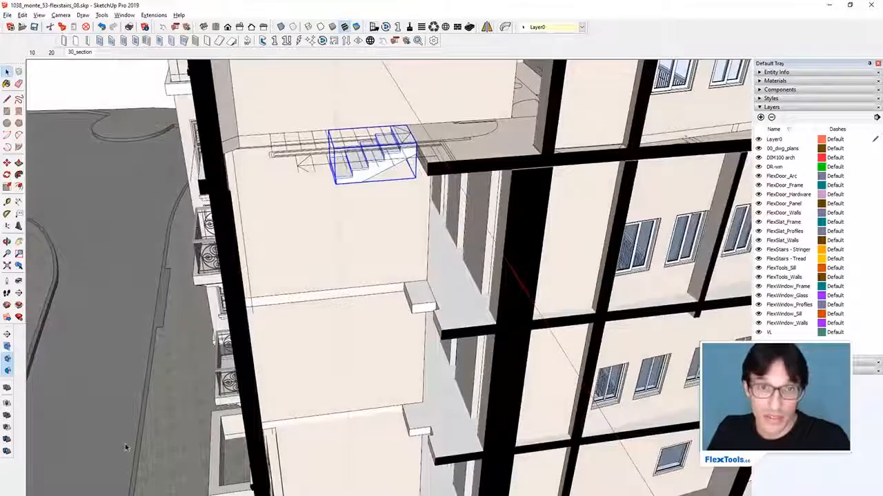
- Copy the staircase from its top to the bottom end of the original flight
{"action": "scroll", "coordinate": [371, 164], "scroll_direction": "up", "scroll_amount": 1}
{"action": "middle_click_drag", "start_coordinate": [371, 164], "coordinate": [360, 168]}
{"action": "scroll", "coordinate": [432, 124], "scroll_direction": "up", "scroll_amount": 2}
{"action": "key", "text": "m"}
{"action": "scroll", "coordinate": [419, 124], "scroll_direction": "up", "scroll_amount": 2}
{"action": "left_click", "coordinate": [417, 124]}
- Rotate the copied flight to descend the opposite way and snap its top corner to the upper flight's bottom front corner
{"action": "middle_click_drag", "start_coordinate": [241, 256], "coordinate": [303, 216]}
{"action": "key", "text": "q"}
{"action": "left_click", "coordinate": [279, 228]}
{"action": "left_click", "coordinate": [305, 245]}
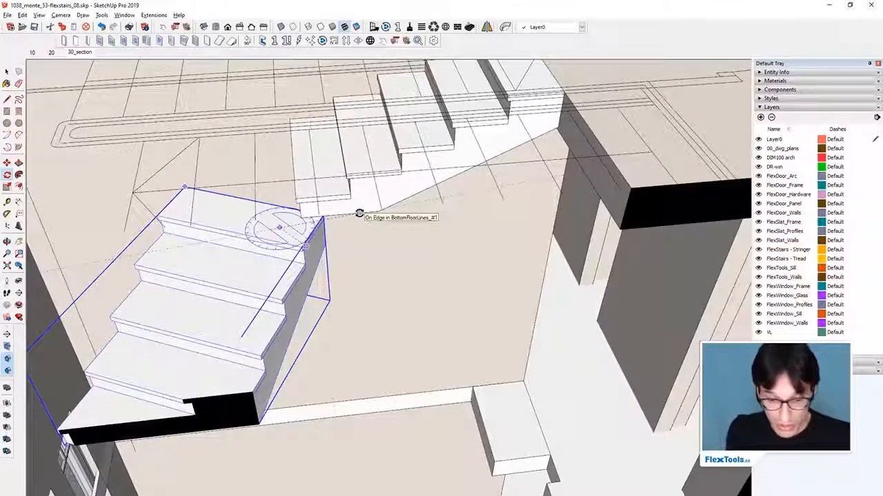
{"action": "left_click", "coordinate": [359, 214]}
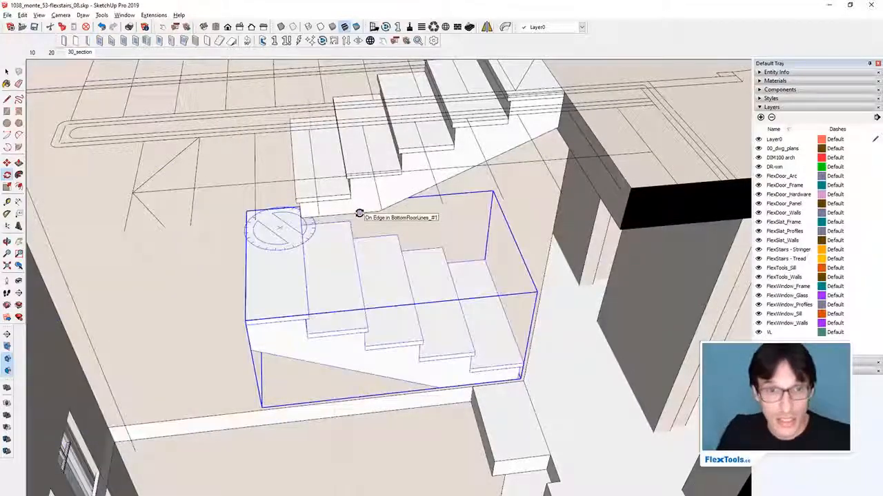
{"action": "scroll", "coordinate": [379, 269], "scroll_direction": "up", "scroll_amount": 5}
{"action": "key", "text": "m"}
{"action": "left_click", "coordinate": [279, 269]}
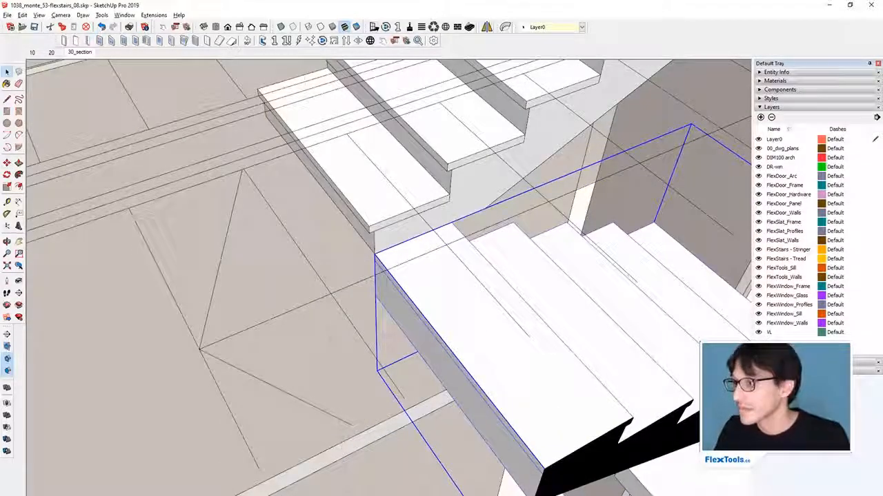
- Examine the alignment of the two flights and the corner where they meet
{"action": "middle_click_drag", "start_coordinate": [450, 225], "coordinate": [285, 159]}
{"action": "scroll", "coordinate": [287, 159], "scroll_direction": "down", "scroll_amount": 3}
{"action": "middle_click_drag", "start_coordinate": [414, 221], "coordinate": [444, 196]}
{"action": "scroll", "coordinate": [444, 195], "scroll_direction": "down", "scroll_amount": 3}
{"action": "middle_click_drag", "start_coordinate": [387, 207], "coordinate": [335, 219]}
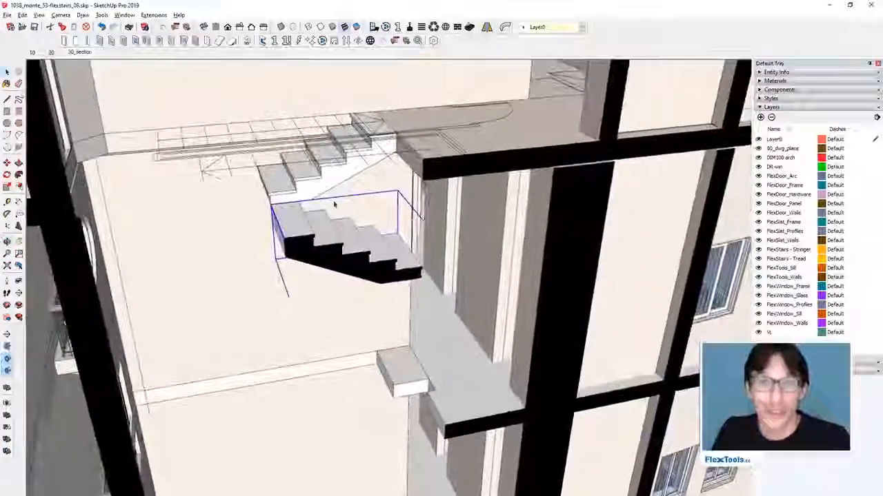
{"action": "middle_click_drag", "start_coordinate": [379, 267], "coordinate": [373, 186]}
{"action": "scroll", "coordinate": [298, 140], "scroll_direction": "up", "scroll_amount": 3}
{"action": "middle_click_drag", "start_coordinate": [403, 107], "coordinate": [372, 163]}
{"action": "middle_click_drag", "start_coordinate": [427, 113], "coordinate": [422, 146]}
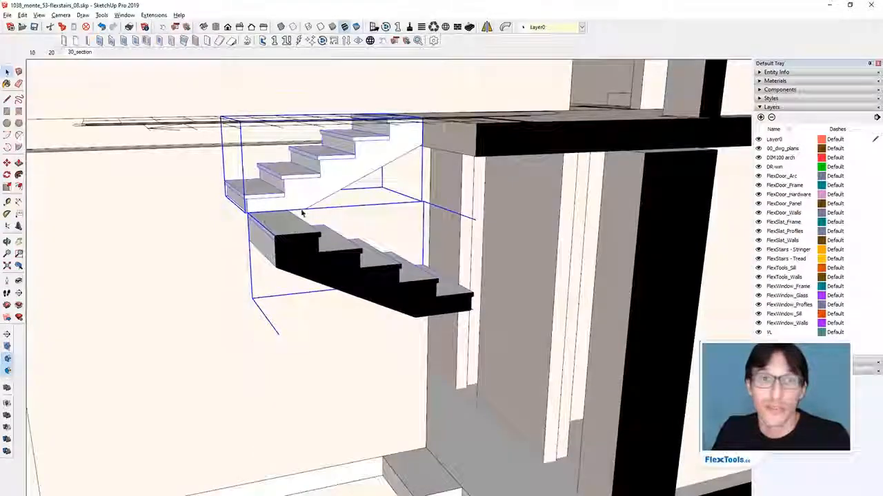
{"action": "scroll", "coordinate": [301, 214], "scroll_direction": "up", "scroll_amount": 8}
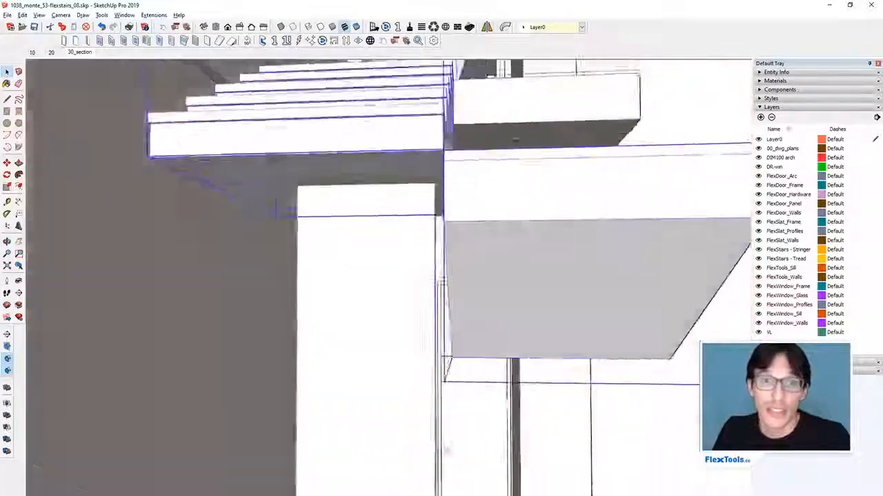
{"action": "middle_click_drag", "start_coordinate": [515, 140], "coordinate": [476, 174]}
{"action": "scroll", "coordinate": [443, 170], "scroll_direction": "up", "scroll_amount": 4}
{"action": "middle_click_drag", "start_coordinate": [520, 214], "coordinate": [396, 200]}
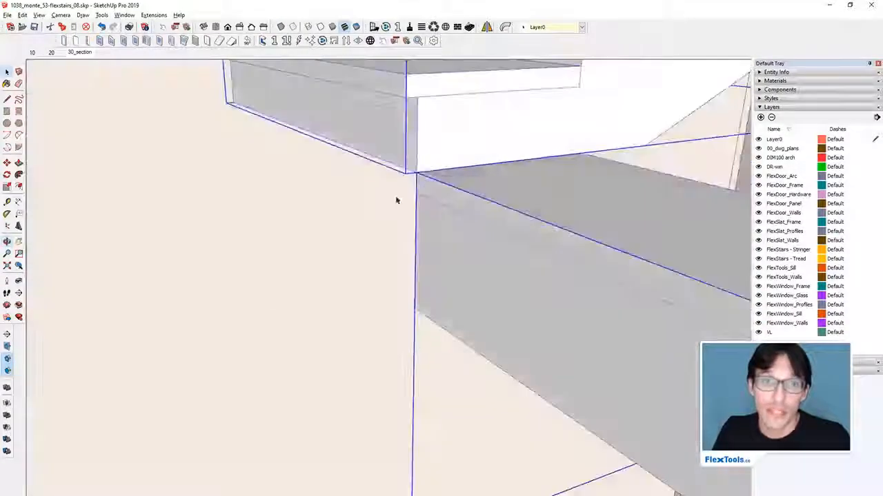
{"action": "scroll", "coordinate": [466, 193], "scroll_direction": "down", "scroll_amount": 4}
{"action": "middle_click_drag", "start_coordinate": [588, 237], "coordinate": [233, 246]}
{"action": "scroll", "coordinate": [263, 248], "scroll_direction": "down", "scroll_amount": 4}
- Scale both flights together vertically down to the top surface of the floor slab below
{"action": "key", "text": "s"}
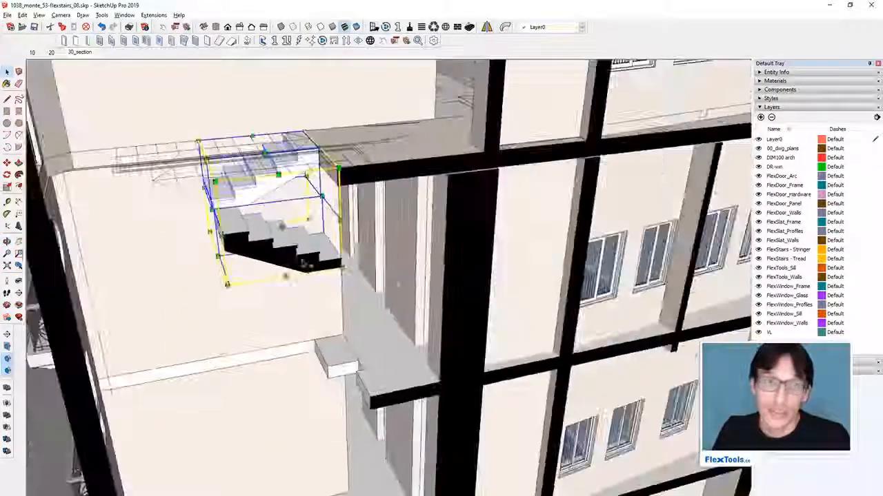
{"action": "scroll", "coordinate": [284, 276], "scroll_direction": "down", "scroll_amount": 3}
{"action": "middle_click_drag", "start_coordinate": [284, 276], "coordinate": [325, 199]}
{"action": "scroll", "coordinate": [313, 168], "scroll_direction": "up", "scroll_amount": 3}
{"action": "left_click_drag", "start_coordinate": [313, 167], "coordinate": [416, 293]}
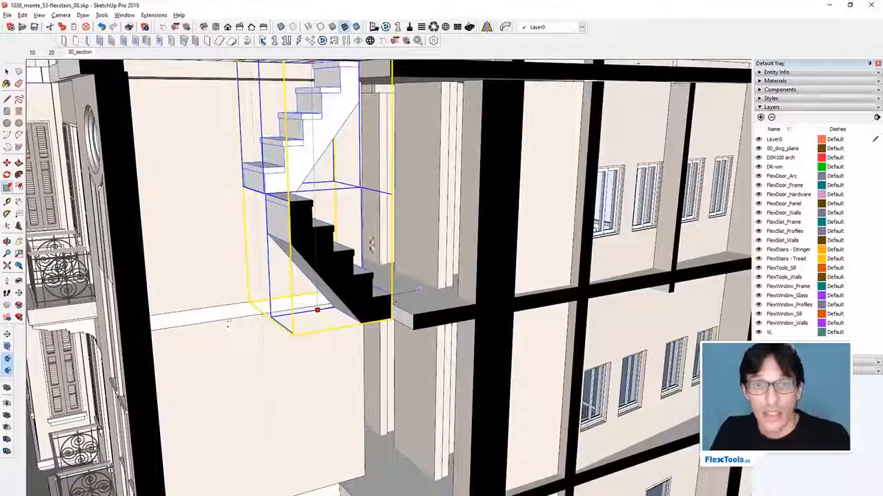
{"action": "middle_click_drag", "start_coordinate": [370, 246], "coordinate": [367, 319]}
{"action": "key", "text": "space"}
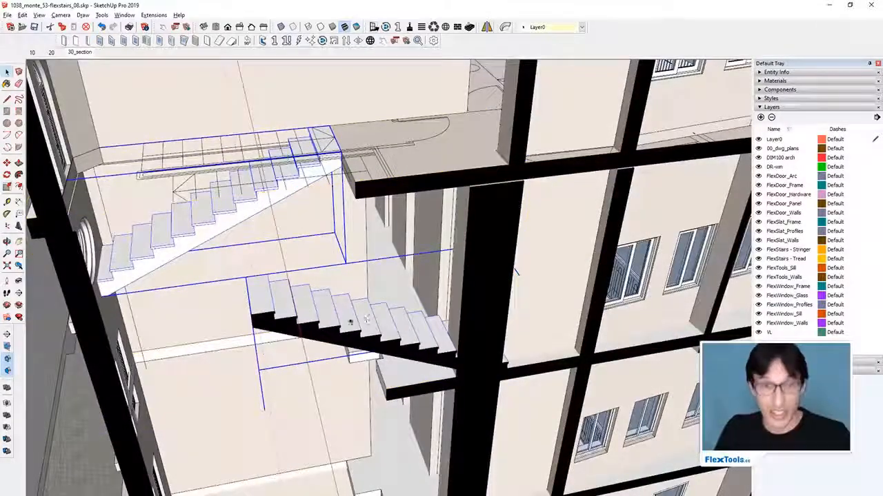
- Move the lower flight horizontally along its run toward the landing end of the plan's second flight
{"action": "key", "text": "m"}
{"action": "left_click", "coordinate": [338, 320]}
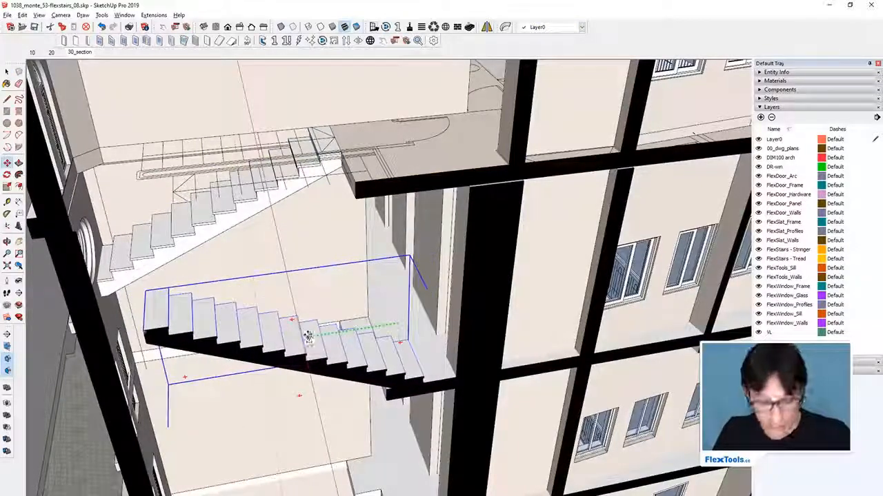
{"action": "left_click", "coordinate": [204, 219]}
- Open the upper flight's FlexStairs component options, enlarge the dialog and set the fixed tread to 28 cm
{"action": "middle_click_drag", "start_coordinate": [185, 231], "coordinate": [292, 225], "text": "shift"}
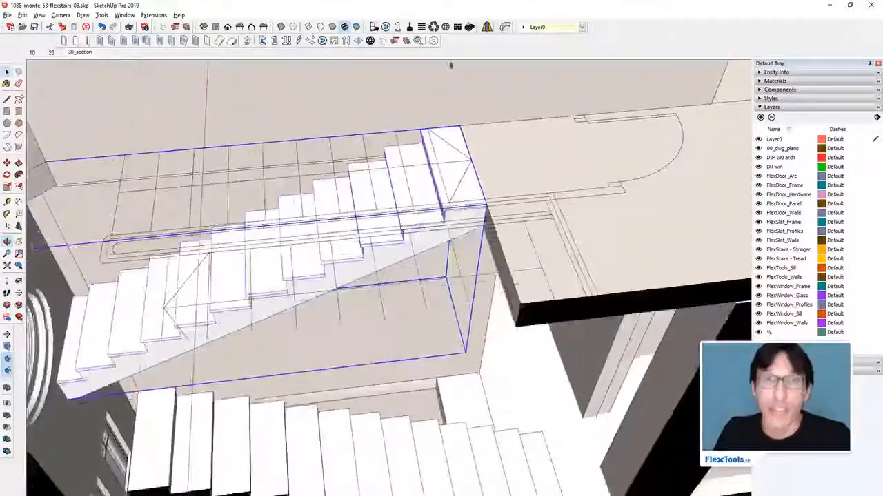
{"action": "left_click", "coordinate": [396, 41]}
{"action": "left_click_drag", "start_coordinate": [618, 54], "coordinate": [494, 29]}
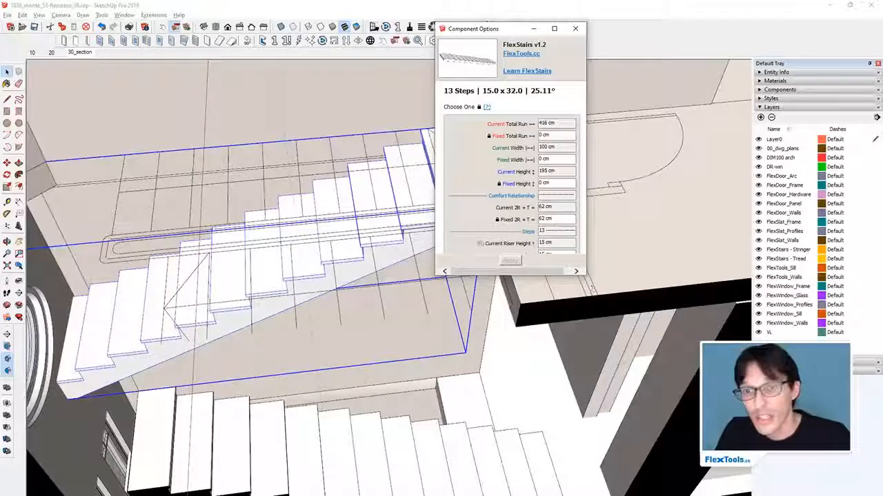
{"action": "left_click_drag", "start_coordinate": [583, 275], "coordinate": [625, 468]}
{"action": "left_click_drag", "start_coordinate": [514, 28], "coordinate": [612, 28]}
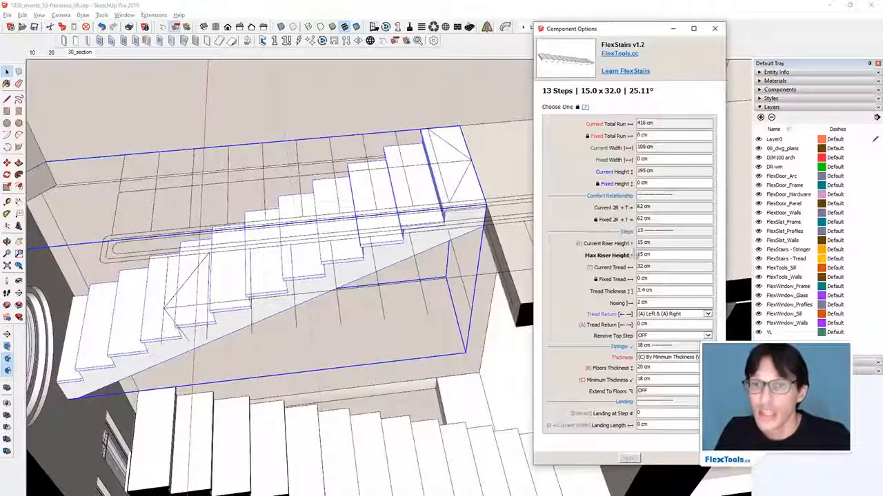
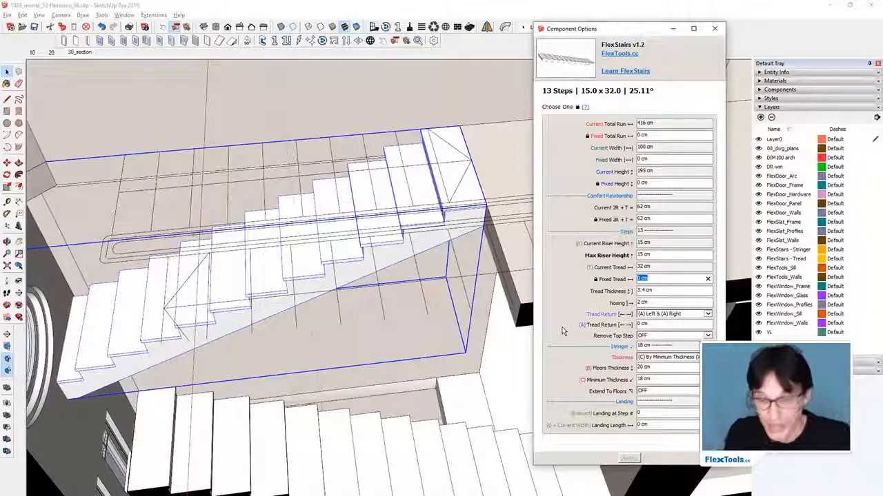
{"action": "type", "text": "28"}
{"action": "key", "text": "Return"}
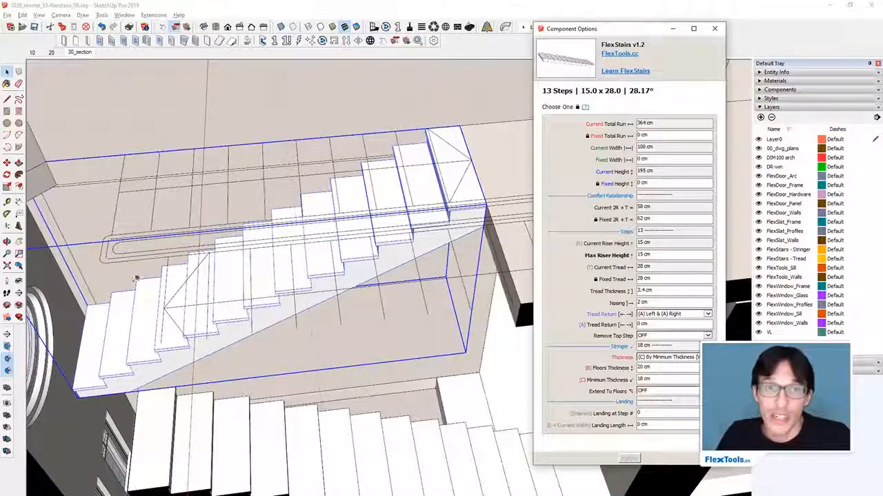
- Set the upper flight's maximum riser height to 17 cm
{"action": "mouse_move", "coordinate": [203, 289]}
{"action": "middle_mouse_down"}
{"action": "mouse_move", "coordinate": [180, 282]}
{"action": "mouse_move", "coordinate": [312, 209]}
{"action": "mouse_move", "coordinate": [281, 204]}
{"action": "mouse_move", "coordinate": [209, 296]}
{"action": "middle_mouse_up"}
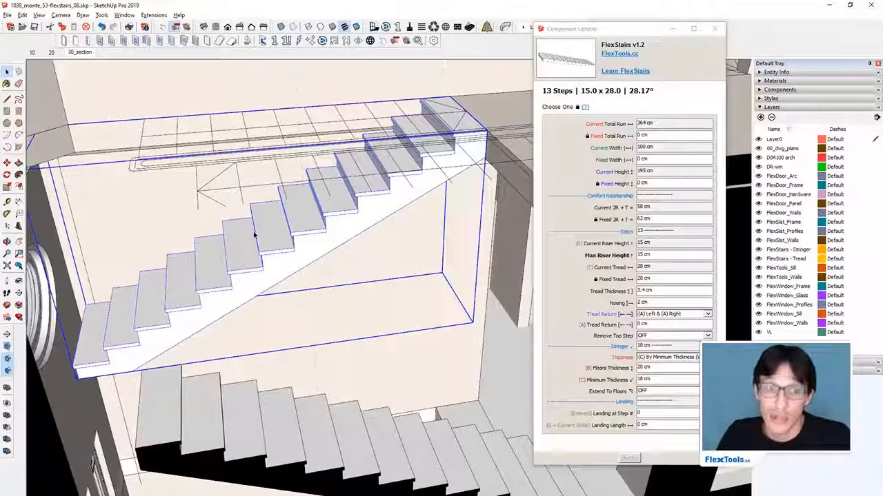
{"action": "left_click", "coordinate": [659, 255]}
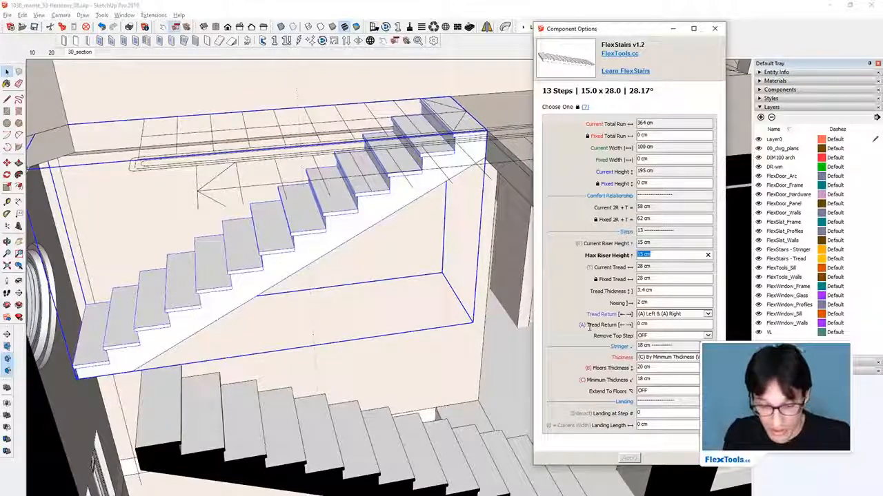
{"action": "type", "text": "17"}
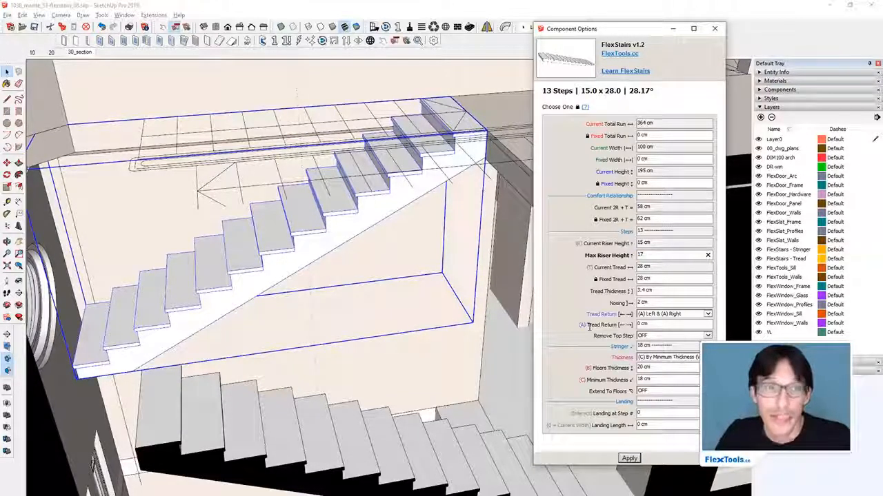
{"action": "key", "text": "Return"}
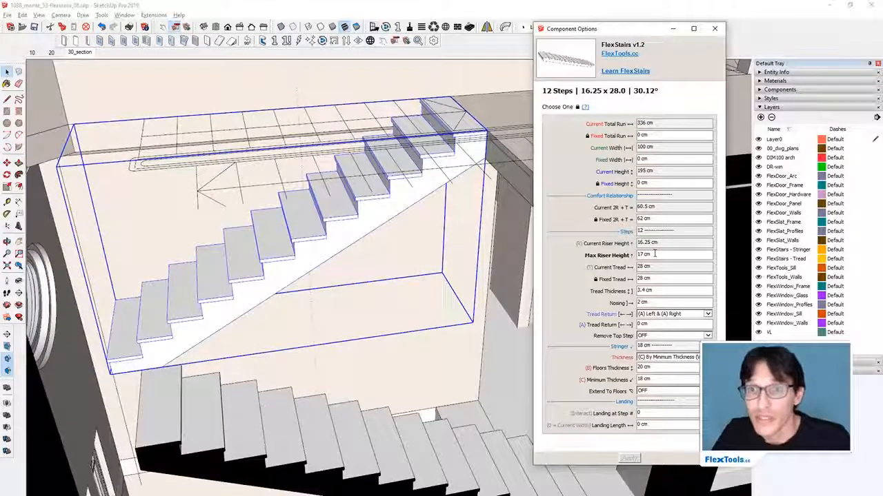
- Raise the upper flight's maximum riser height to 19 cm
{"action": "middle_click_drag", "start_coordinate": [485, 209], "coordinate": [447, 135]}
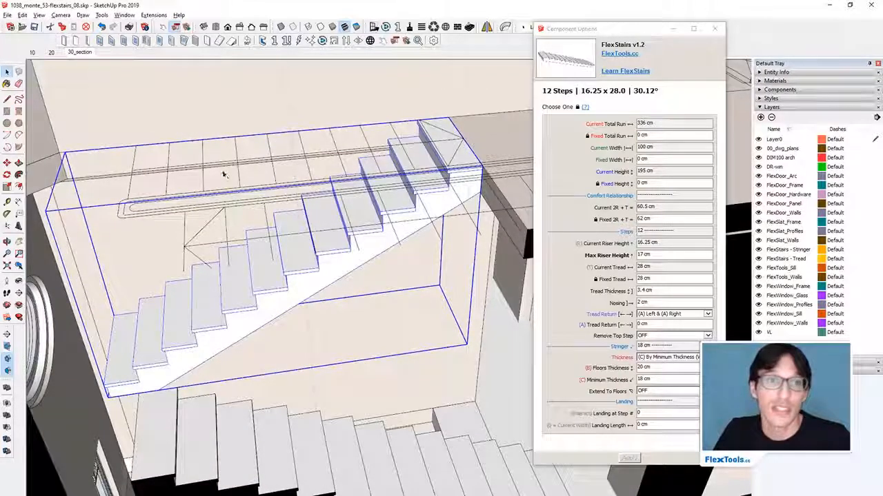
{"action": "triple_click", "coordinate": [662, 256]}
{"action": "type", "text": "19"}
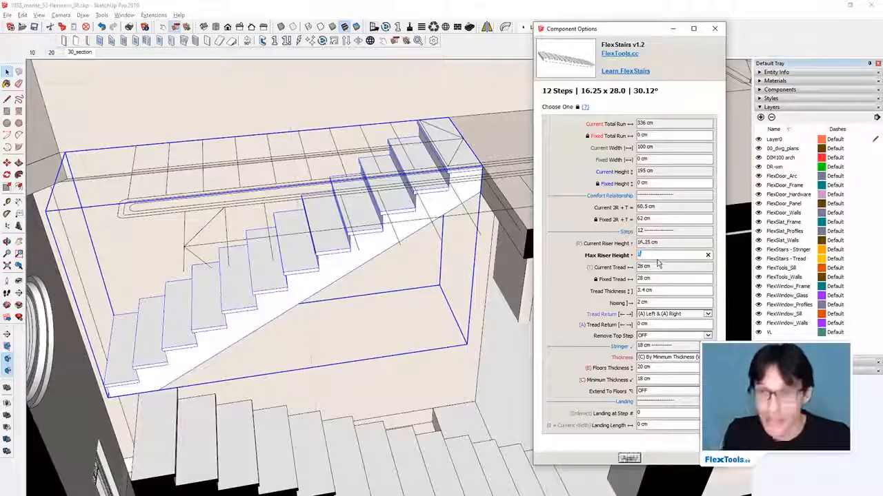
{"action": "key", "text": "Return"}
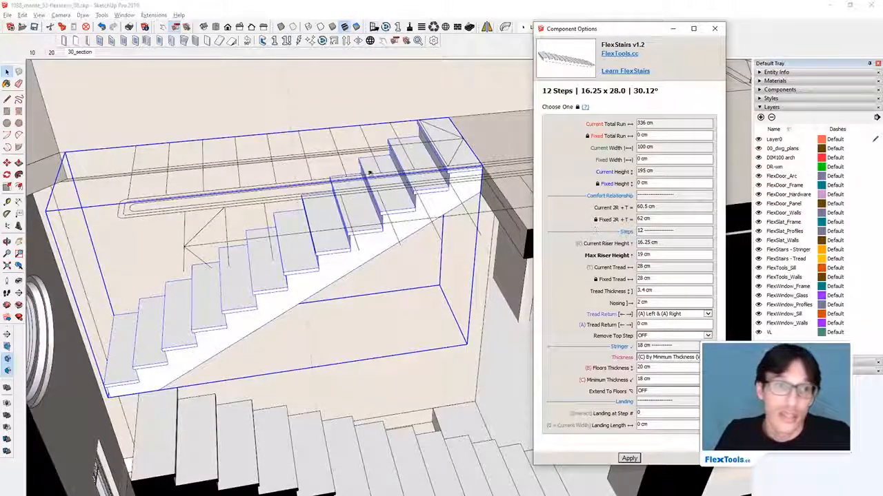
- Turn on Remove Top Step for the upper flight and apply the change
{"action": "middle_click_drag", "start_coordinate": [315, 268], "coordinate": [420, 187]}
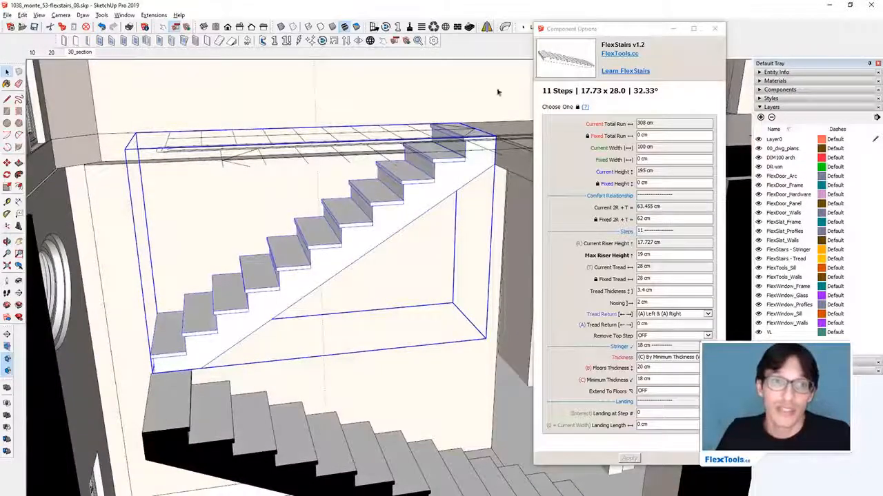
{"action": "middle_click_drag", "start_coordinate": [498, 91], "coordinate": [465, 200]}
{"action": "scroll", "coordinate": [462, 217], "scroll_direction": "up", "scroll_amount": 2}
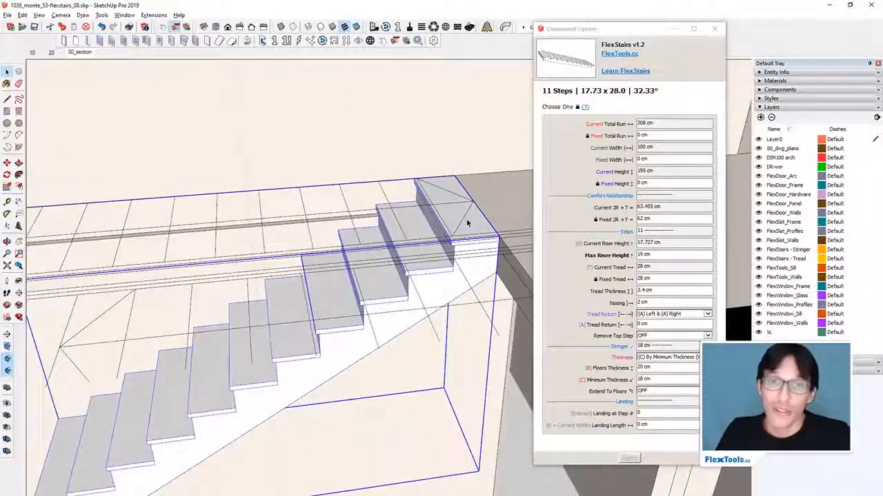
{"action": "middle_click_drag", "start_coordinate": [508, 203], "coordinate": [480, 204]}
{"action": "scroll", "coordinate": [481, 198], "scroll_direction": "down", "scroll_amount": 2}
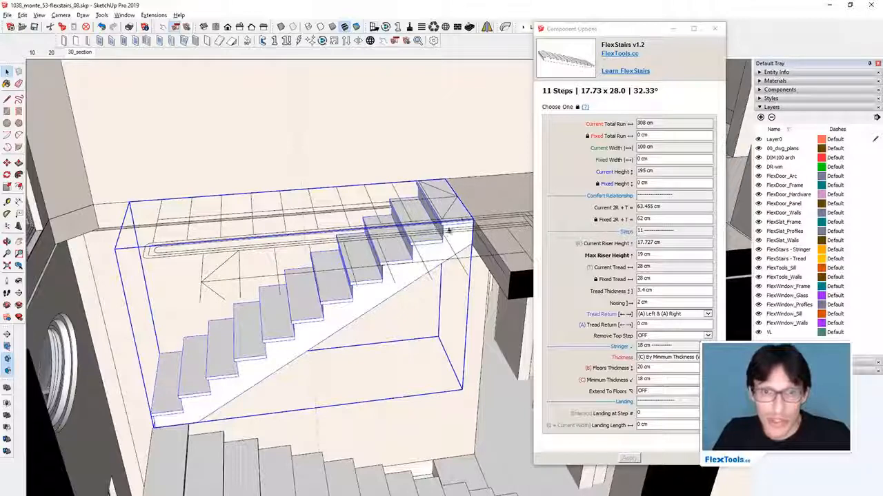
{"action": "left_click", "coordinate": [644, 336]}
{"action": "left_click", "coordinate": [645, 342]}
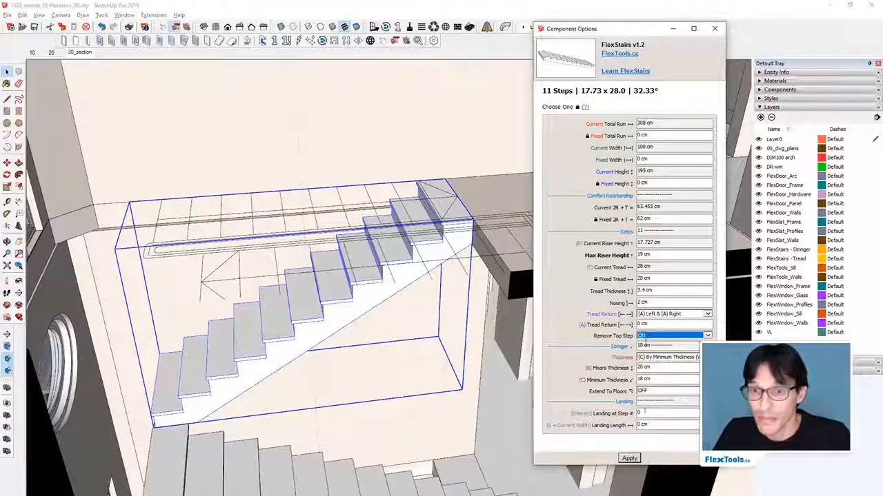
{"action": "left_click_drag", "start_coordinate": [593, 338], "coordinate": [636, 339]}
{"action": "left_click", "coordinate": [629, 459]}
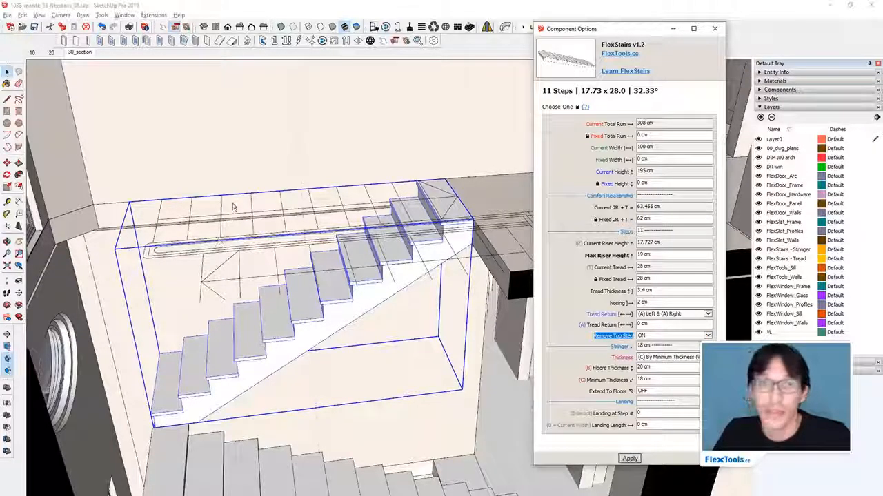
- Check the upper flight's current riser height and examine how the flight meets the upper slab and the lower flight
{"action": "middle_click_drag", "start_coordinate": [383, 256], "coordinate": [373, 220]}
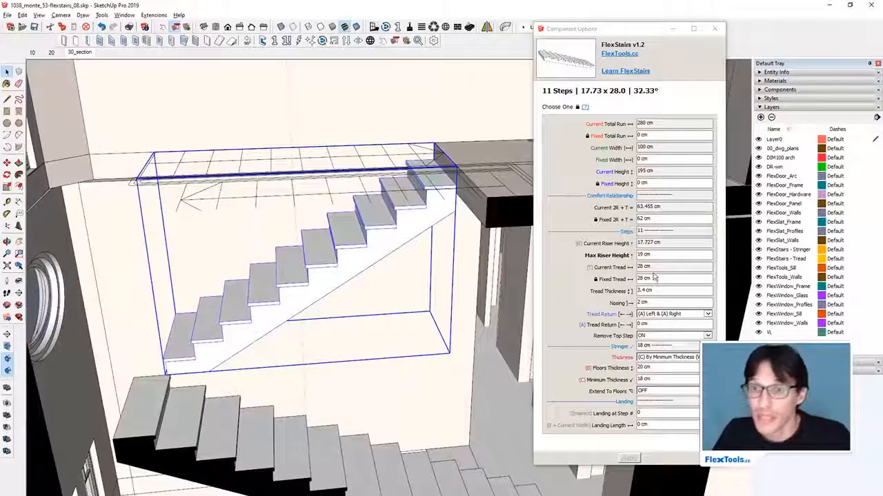
{"action": "left_click", "coordinate": [642, 243]}
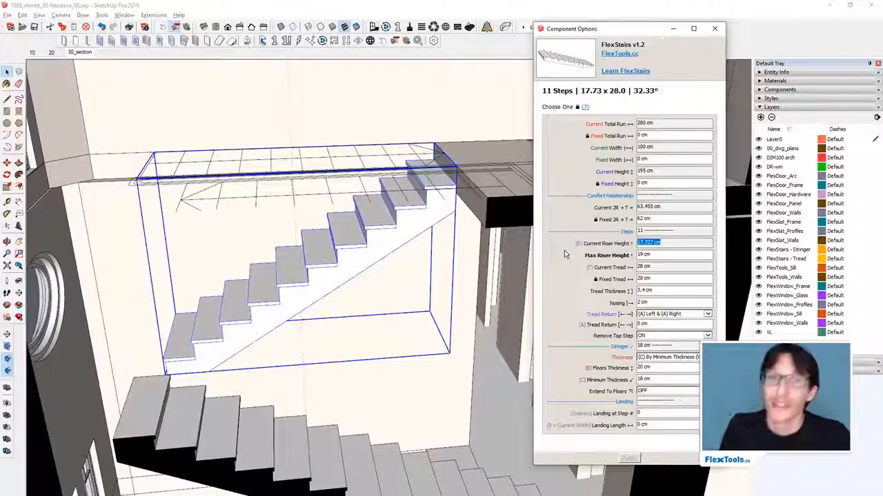
{"action": "middle_click_drag", "start_coordinate": [411, 159], "coordinate": [358, 202]}
{"action": "scroll", "coordinate": [382, 206], "scroll_direction": "up", "scroll_amount": 3}
{"action": "scroll", "coordinate": [355, 214], "scroll_direction": "down", "scroll_amount": 3}
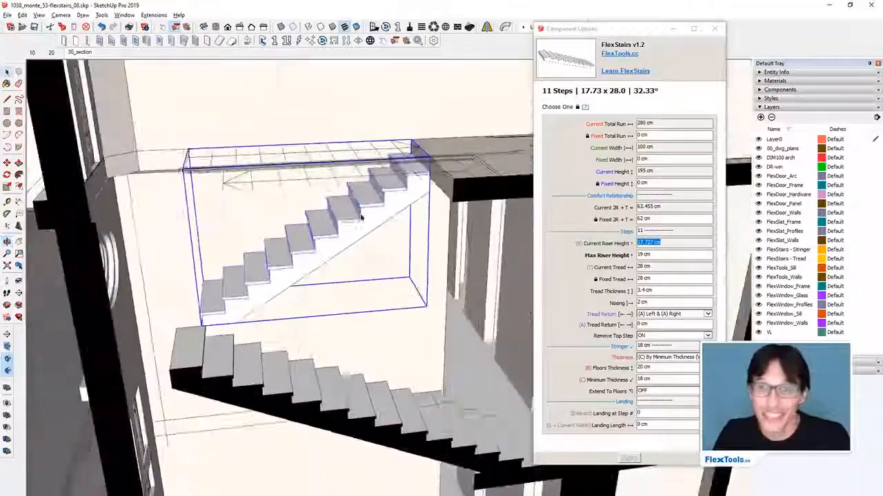
{"action": "scroll", "coordinate": [360, 217], "scroll_direction": "up", "scroll_amount": 2}
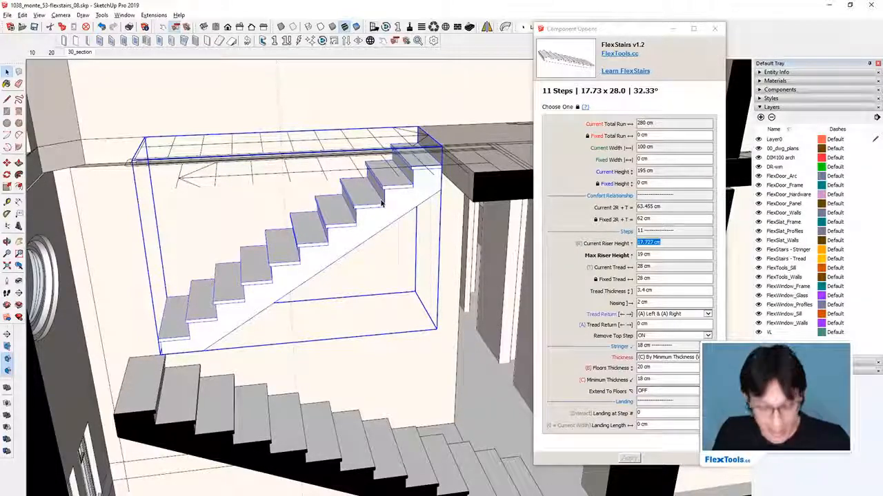
{"action": "middle_click_drag", "start_coordinate": [394, 188], "coordinate": [351, 297]}
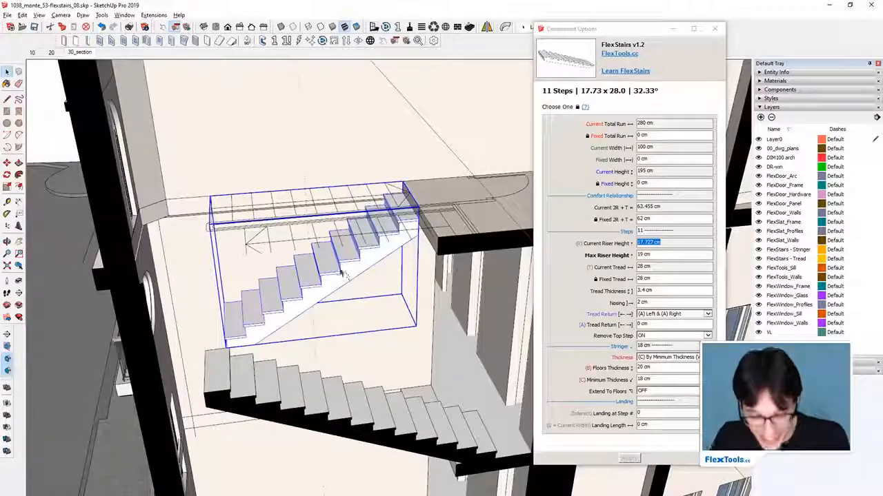
{"action": "middle_click_drag", "start_coordinate": [333, 269], "coordinate": [317, 312]}
- Delete the roof pieces covering the stairwell so the plan drawing can be viewed from above
{"action": "scroll", "coordinate": [289, 184], "scroll_direction": "down", "scroll_amount": 6}
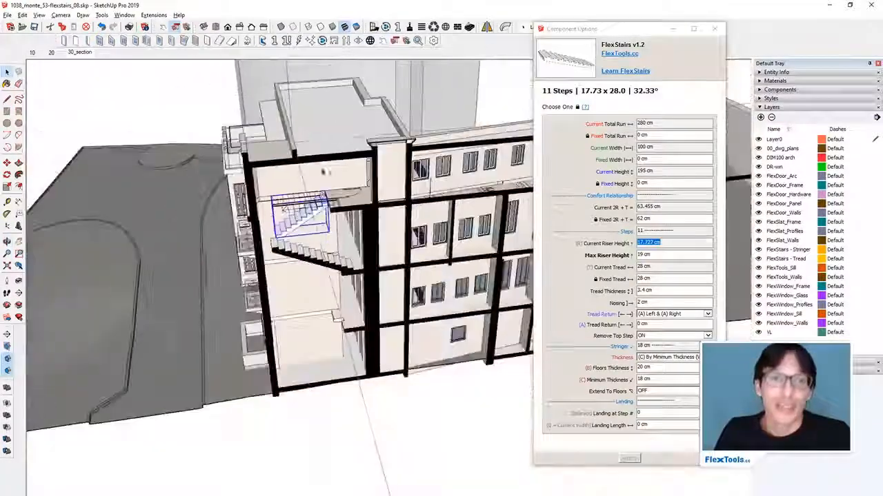
{"action": "left_click", "coordinate": [328, 151]}
{"action": "middle_click_drag", "start_coordinate": [328, 151], "coordinate": [316, 189]}
{"action": "key", "text": "Delete"}
{"action": "scroll", "coordinate": [292, 176], "scroll_direction": "up", "scroll_amount": 2}
{"action": "scroll", "coordinate": [292, 175], "scroll_direction": "up", "scroll_amount": 1}
{"action": "left_click", "coordinate": [368, 162]}
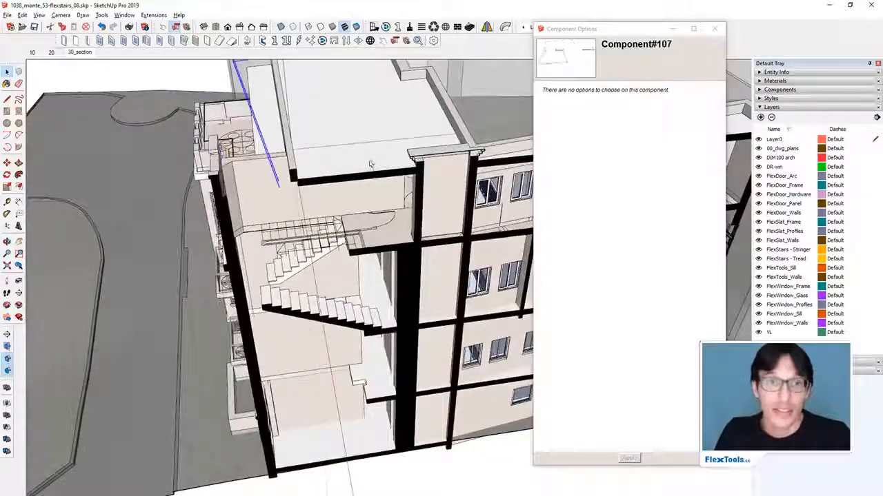
{"action": "key", "text": "Delete"}
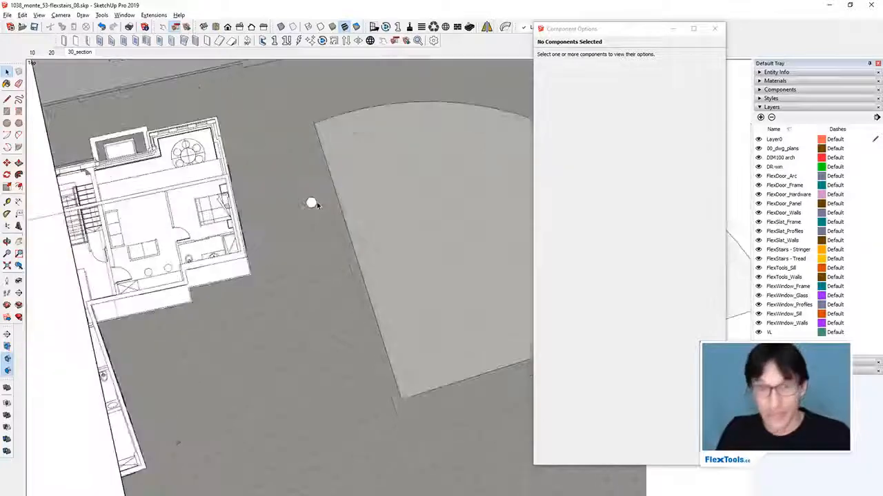
- In top view, move the upper flight along its run to align its top end with the stair in the plan
{"action": "middle_click_drag", "start_coordinate": [110, 271], "coordinate": [325, 210], "text": "shift"}
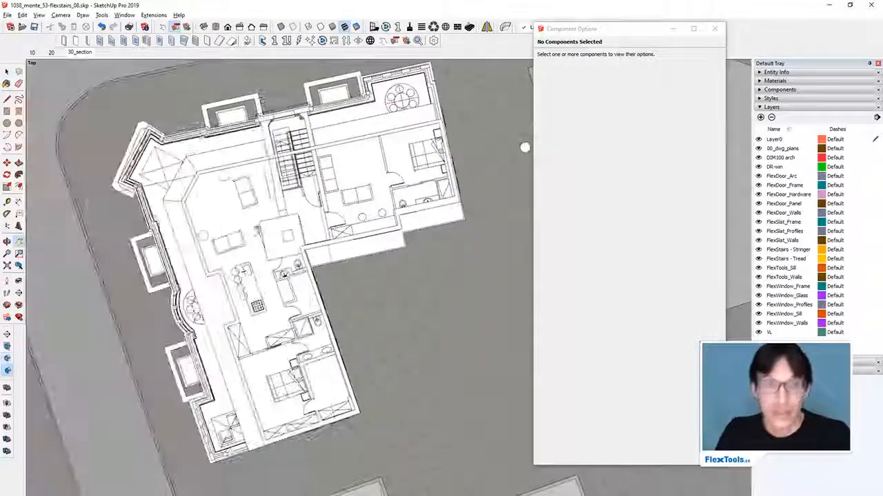
{"action": "scroll", "coordinate": [306, 137], "scroll_direction": "up", "scroll_amount": 5}
{"action": "middle_click_drag", "start_coordinate": [306, 137], "coordinate": [347, 138], "text": "shift"}
{"action": "scroll", "coordinate": [347, 138], "scroll_direction": "up", "scroll_amount": 5}
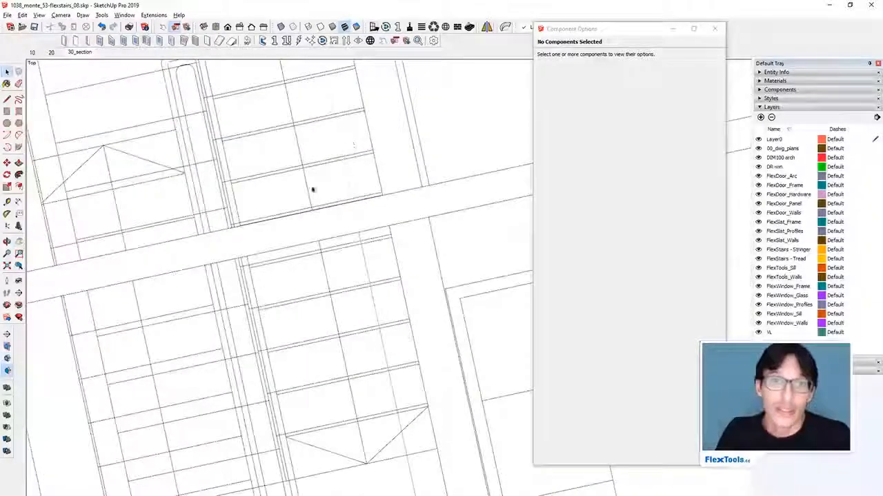
{"action": "left_click", "coordinate": [409, 388]}
{"action": "mouse_move", "coordinate": [399, 390]}
{"action": "left_mouse_down"}
{"action": "mouse_move", "coordinate": [395, 373]}
{"action": "mouse_move", "coordinate": [398, 387]}
{"action": "left_mouse_up"}
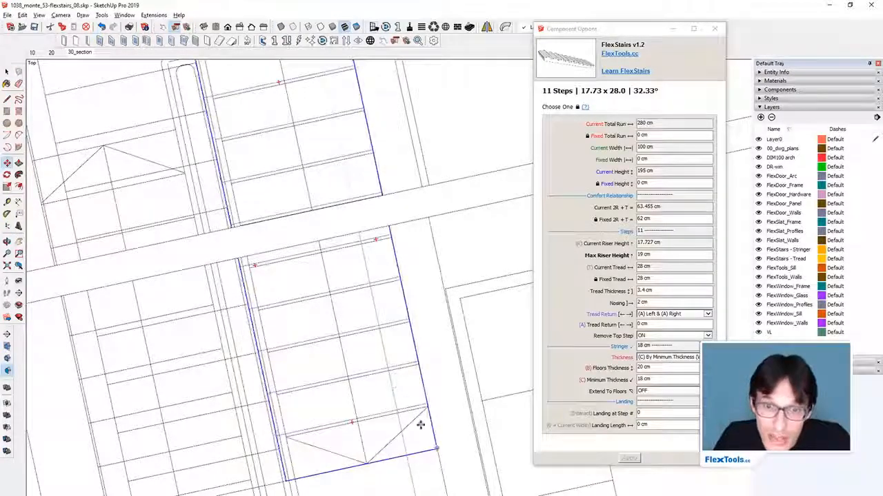
{"action": "scroll", "coordinate": [420, 441], "scroll_direction": "up", "scroll_amount": 2}
{"action": "mouse_move", "coordinate": [422, 442]}
{"action": "left_mouse_down"}
{"action": "mouse_move", "coordinate": [409, 444]}
{"action": "mouse_move", "coordinate": [422, 453]}
{"action": "left_mouse_up"}
{"action": "scroll", "coordinate": [422, 452], "scroll_direction": "down", "scroll_amount": 5}
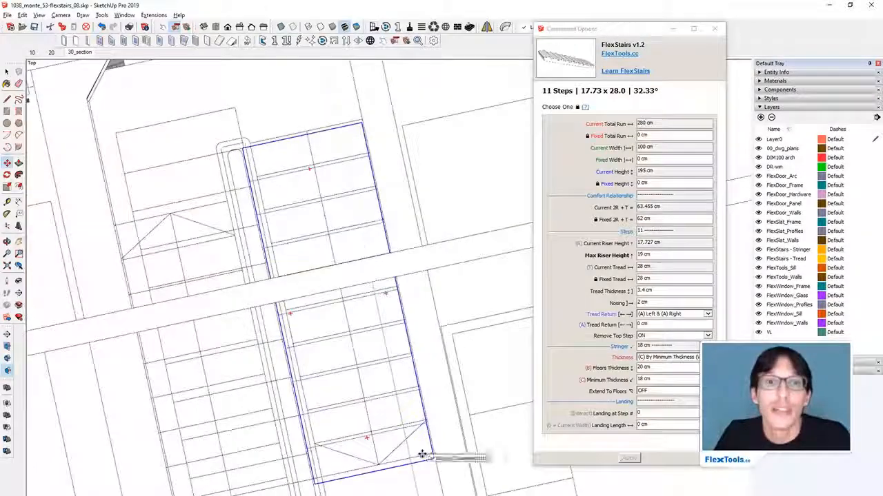
- Set the upper flight's nosing to 0 cm so its risers follow the plan lines
{"action": "scroll", "coordinate": [401, 379], "scroll_direction": "up", "scroll_amount": 1}
{"action": "mouse_move", "coordinate": [400, 378]}
{"action": "middle_mouse_down"}
{"action": "mouse_move", "coordinate": [416, 352]}
{"action": "mouse_move", "coordinate": [386, 349]}
{"action": "mouse_move", "coordinate": [471, 313]}
{"action": "mouse_move", "coordinate": [171, 239]}
{"action": "middle_mouse_up"}
{"action": "scroll", "coordinate": [417, 352], "scroll_direction": "up", "scroll_amount": 3}
{"action": "mouse_move", "coordinate": [245, 244]}
{"action": "middle_mouse_down"}
{"action": "mouse_move", "coordinate": [393, 229]}
{"action": "mouse_move", "coordinate": [416, 264]}
{"action": "middle_mouse_up"}
{"action": "mouse_move", "coordinate": [346, 289]}
{"action": "middle_mouse_down"}
{"action": "mouse_move", "coordinate": [427, 172]}
{"action": "mouse_move", "coordinate": [402, 205]}
{"action": "middle_mouse_up"}
{"action": "scroll", "coordinate": [359, 209], "scroll_direction": "up", "scroll_amount": 4}
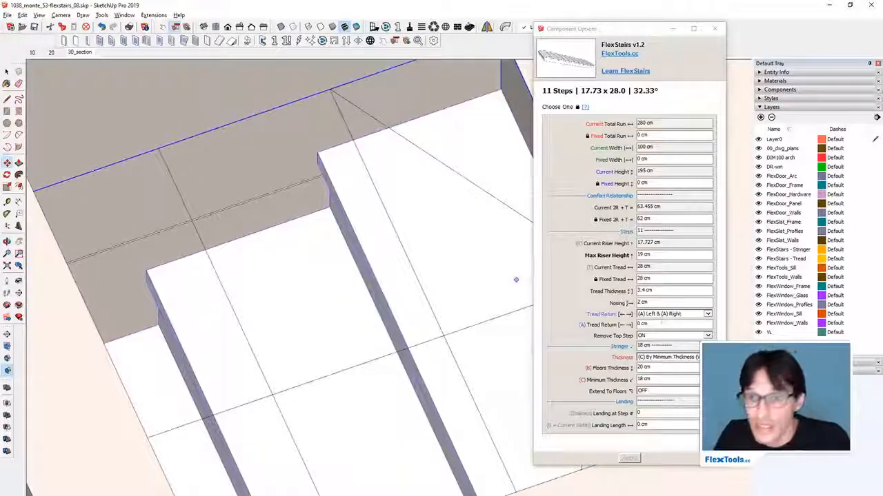
{"action": "left_click", "coordinate": [645, 303]}
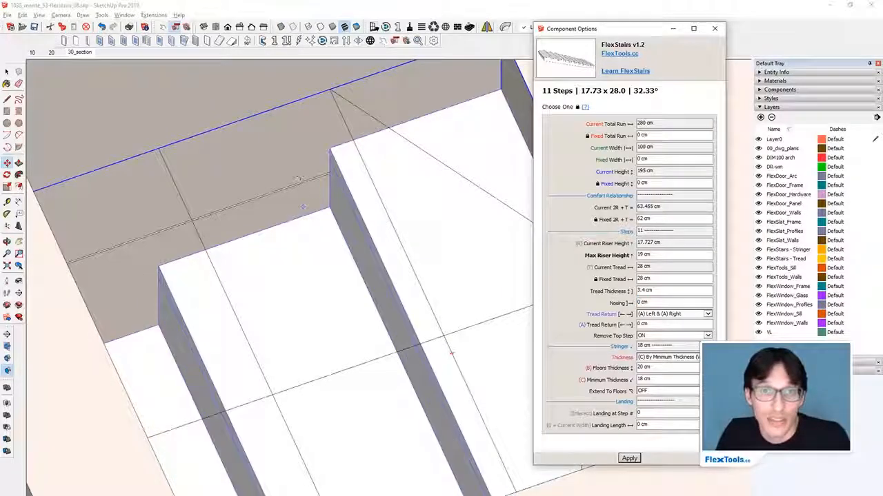
- Compare the upper flight's tread edges with the plan lines, up close and in top view
{"action": "middle_click_drag", "start_coordinate": [426, 237], "coordinate": [253, 315]}
{"action": "scroll", "coordinate": [253, 314], "scroll_direction": "down", "scroll_amount": 3}
{"action": "middle_click_drag", "start_coordinate": [390, 251], "coordinate": [374, 257]}
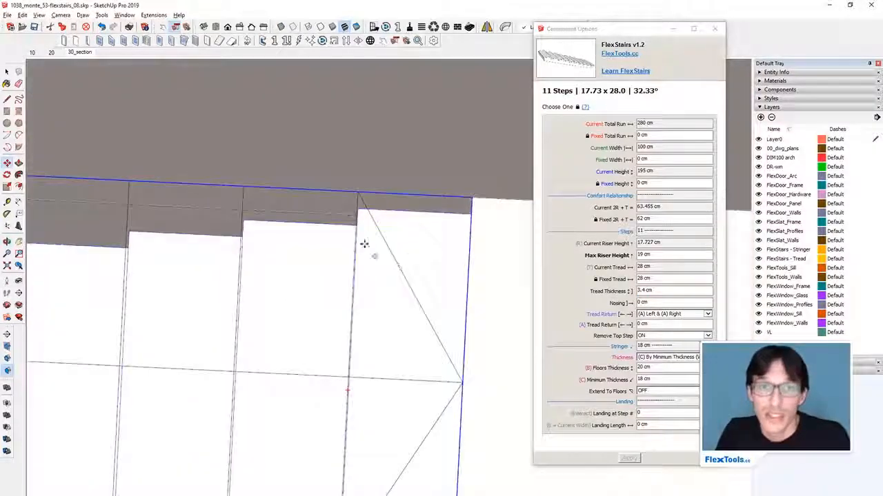
{"action": "middle_click_drag", "start_coordinate": [471, 230], "coordinate": [469, 197]}
{"action": "scroll", "coordinate": [428, 213], "scroll_direction": "down", "scroll_amount": 4}
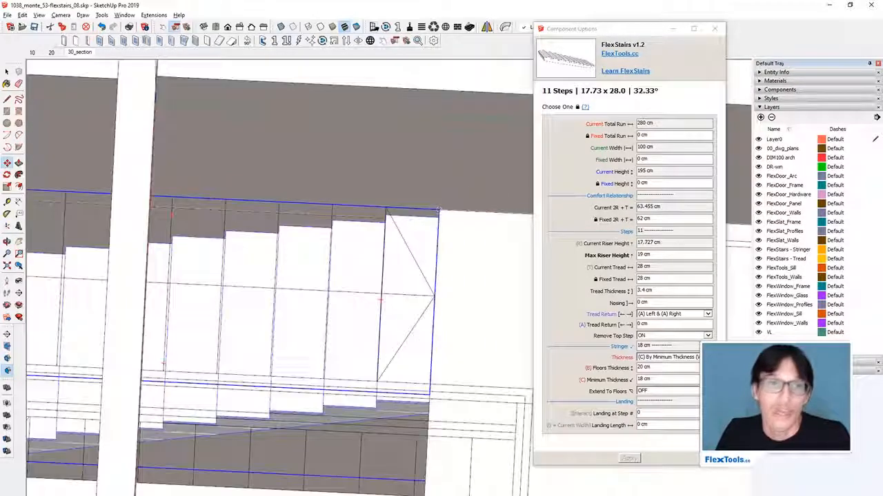
{"action": "left_click", "coordinate": [216, 27]}
{"action": "scroll", "coordinate": [313, 245], "scroll_direction": "down", "scroll_amount": 1}
{"action": "scroll", "coordinate": [313, 245], "scroll_direction": "down", "scroll_amount": 3}
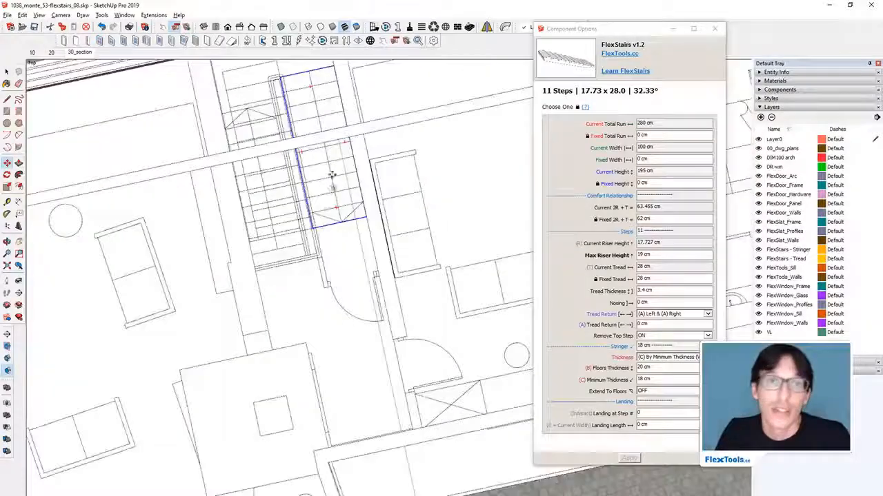
{"action": "scroll", "coordinate": [276, 159], "scroll_direction": "up", "scroll_amount": 5}
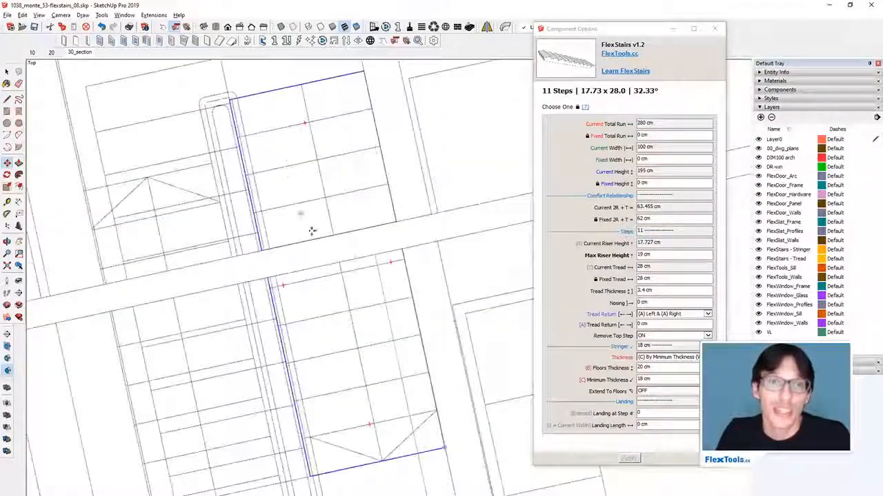
- Examine the upper flight in the section cut and its junction with the top of the lower flight
{"action": "middle_click_drag", "start_coordinate": [288, 365], "coordinate": [231, 235]}
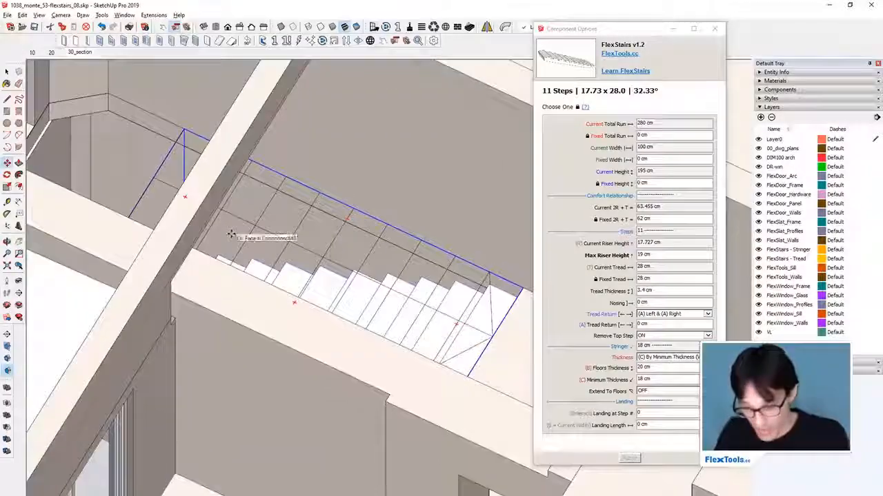
{"action": "scroll", "coordinate": [231, 234], "scroll_direction": "down", "scroll_amount": 6}
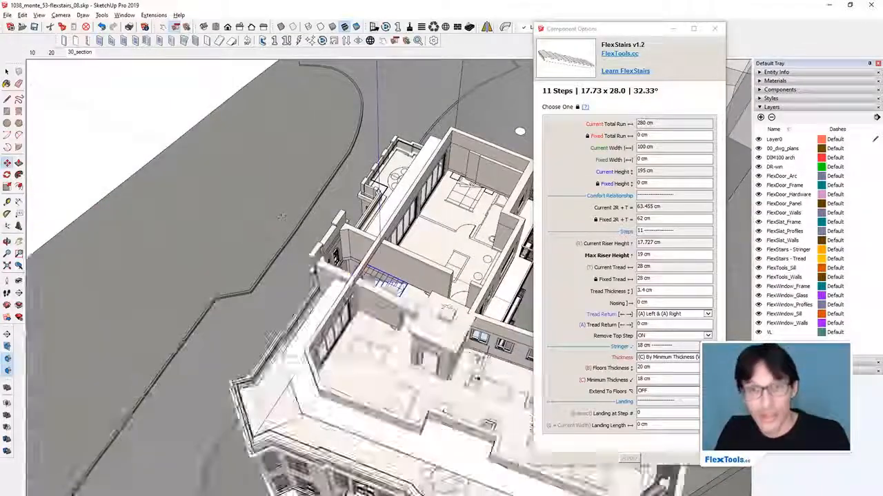
{"action": "scroll", "coordinate": [321, 328], "scroll_direction": "up", "scroll_amount": 8}
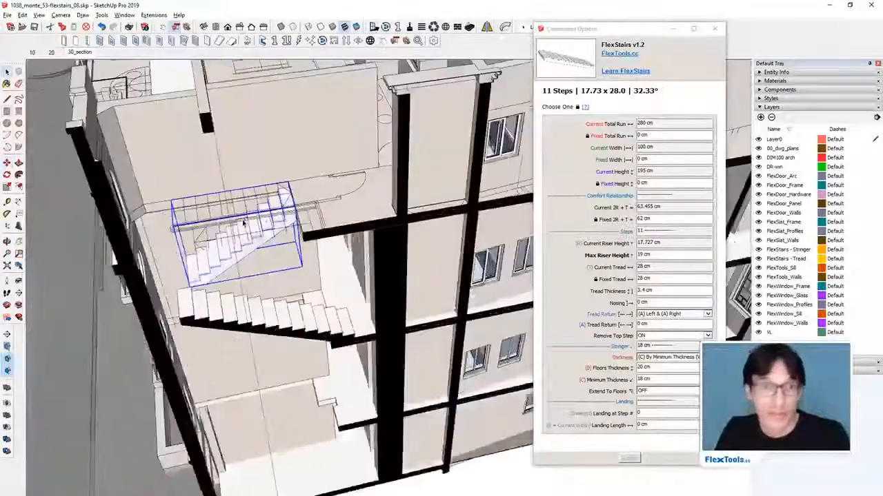
{"action": "scroll", "coordinate": [245, 233], "scroll_direction": "up", "scroll_amount": 5}
{"action": "middle_click_drag", "start_coordinate": [246, 253], "coordinate": [358, 250]}
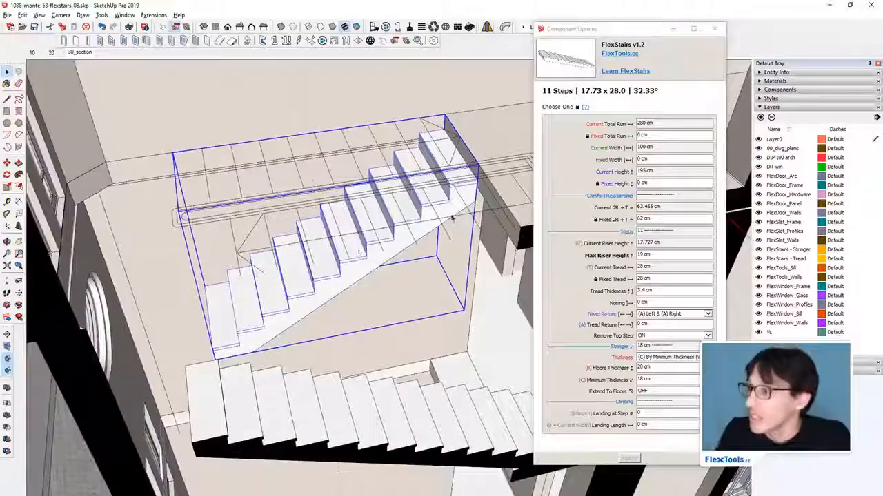
{"action": "middle_click_drag", "start_coordinate": [414, 222], "coordinate": [287, 241]}
{"action": "middle_click_drag", "start_coordinate": [307, 155], "coordinate": [301, 205]}
{"action": "middle_click_drag", "start_coordinate": [270, 312], "coordinate": [191, 191]}
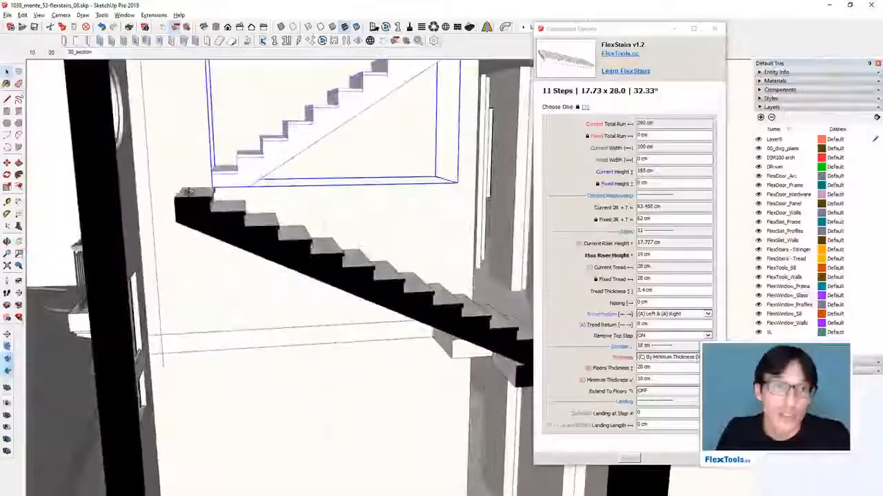
- Delete the existing lower flight beneath the upper flight
{"action": "scroll", "coordinate": [168, 182], "scroll_direction": "up", "scroll_amount": 6}
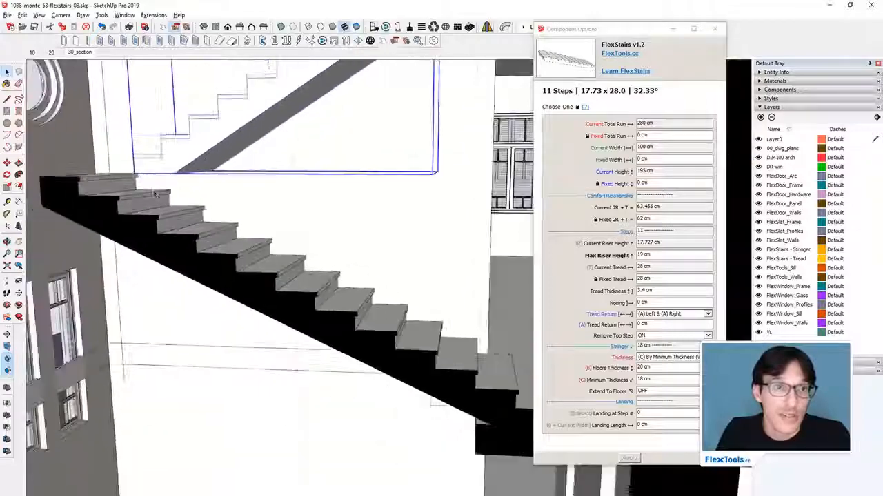
{"action": "scroll", "coordinate": [155, 194], "scroll_direction": "down", "scroll_amount": 4}
{"action": "middle_click_drag", "start_coordinate": [157, 196], "coordinate": [373, 331]}
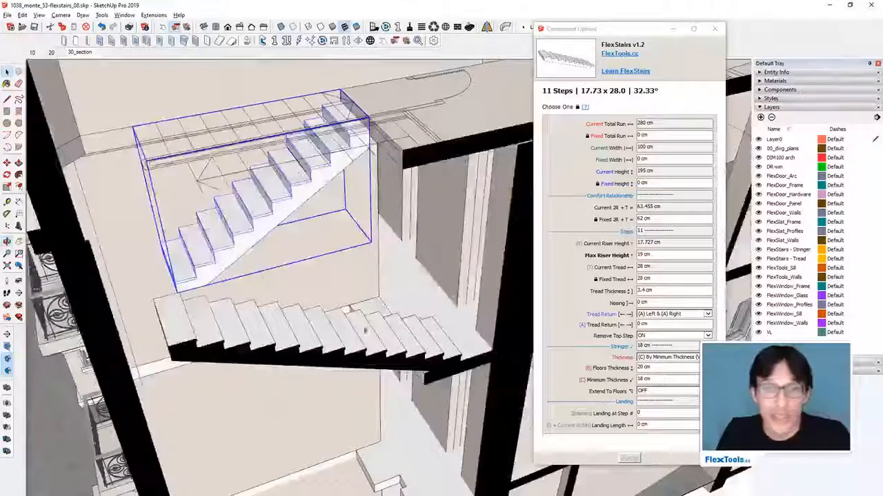
{"action": "key", "text": "Delete"}
- Copy the upper flight straight down so the copy's top level meets the upper flight's base
{"action": "left_click", "coordinate": [283, 210]}
{"action": "scroll", "coordinate": [344, 165], "scroll_direction": "up", "scroll_amount": 4}
{"action": "key", "text": "m"}
{"action": "scroll", "coordinate": [390, 107], "scroll_direction": "up", "scroll_amount": 5}
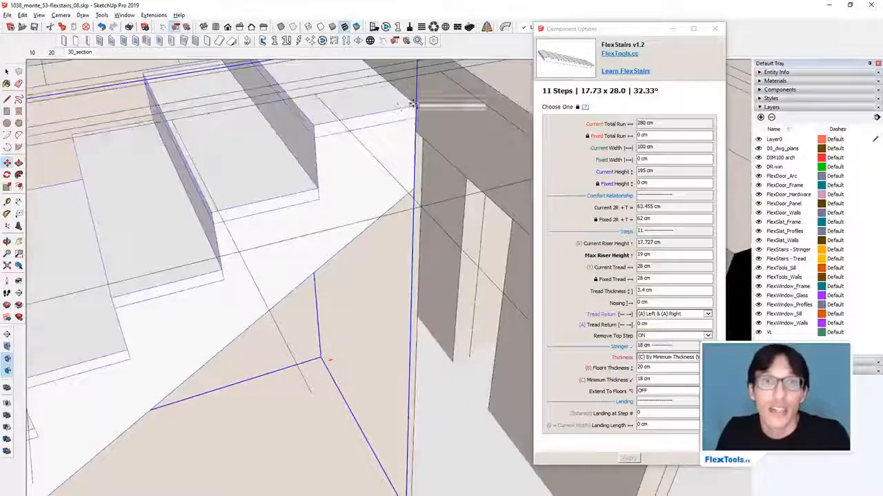
{"action": "scroll", "coordinate": [352, 163], "scroll_direction": "down", "scroll_amount": 4}
{"action": "middle_click_drag", "start_coordinate": [108, 285], "coordinate": [384, 115], "text": "shift"}
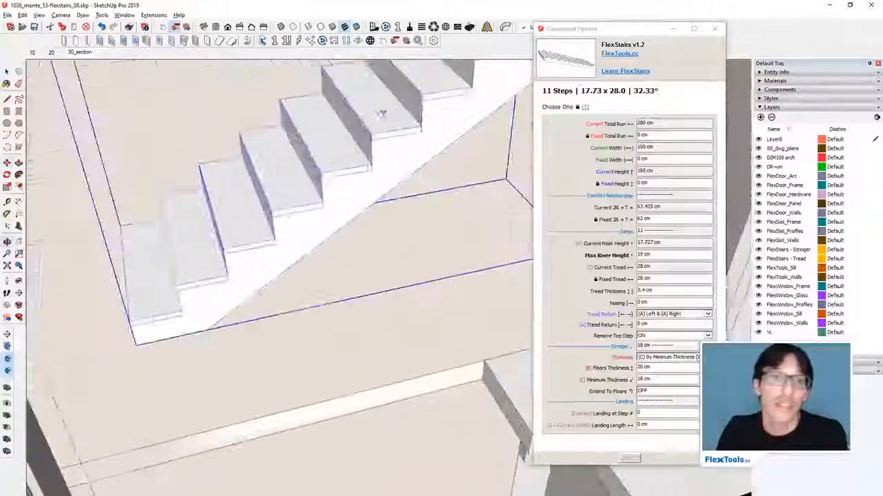
{"action": "left_click", "coordinate": [143, 342]}
{"action": "scroll", "coordinate": [286, 338], "scroll_direction": "down", "scroll_amount": 4}
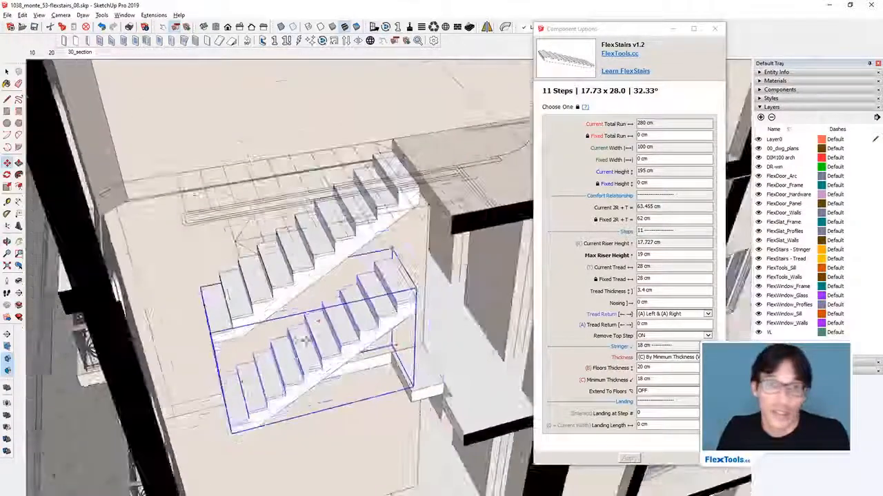
- Turn off Remove Top Step for the copied lower flight and apply the change
{"action": "scroll", "coordinate": [410, 296], "scroll_direction": "up", "scroll_amount": 2}
{"action": "left_click", "coordinate": [653, 337]}
{"action": "left_click", "coordinate": [640, 460]}
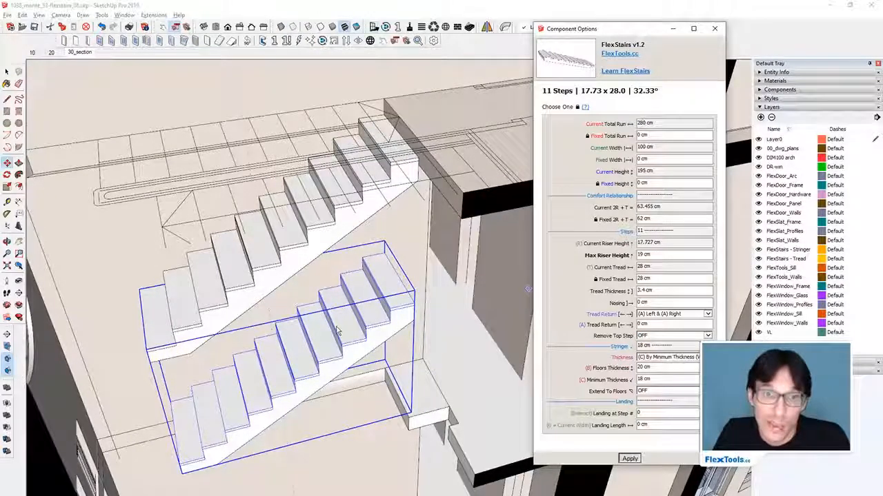
{"action": "middle_click_drag", "start_coordinate": [337, 331], "coordinate": [312, 342]}
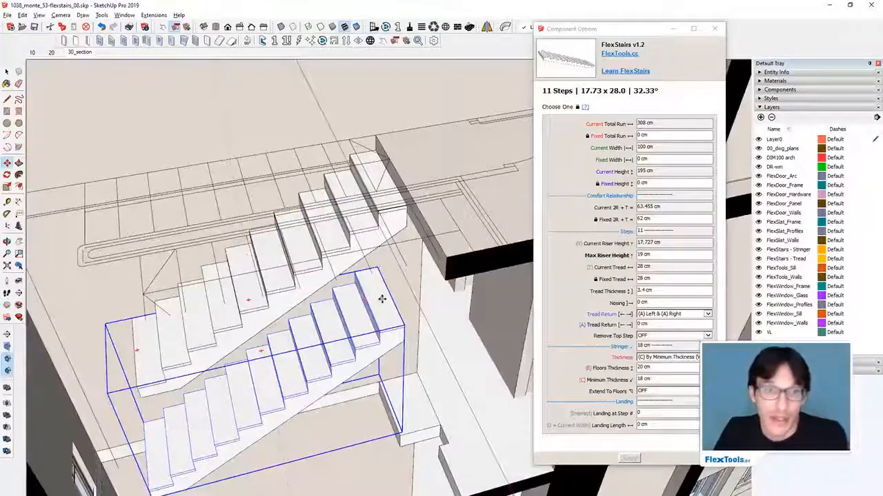
- Rotate the lower flight about its vertical axis so it runs in the opposite direction to the upper flight
{"action": "scroll", "coordinate": [141, 400], "scroll_direction": "up", "scroll_amount": 5}
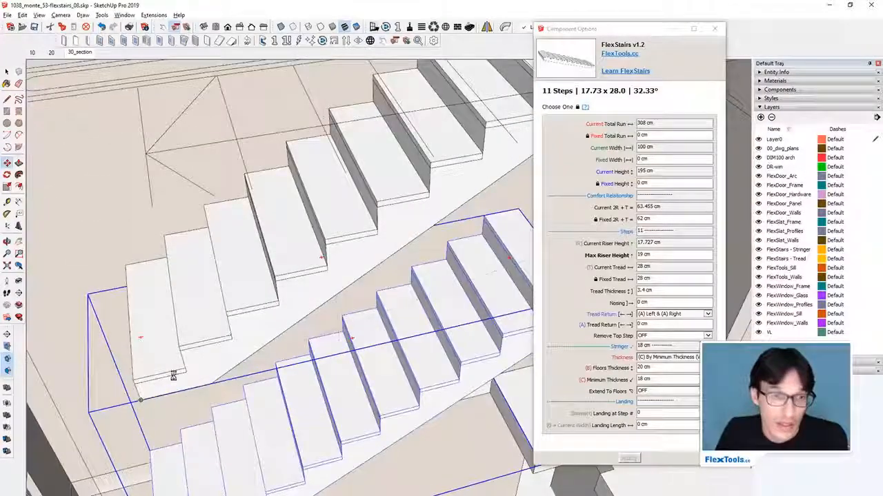
{"action": "scroll", "coordinate": [146, 399], "scroll_direction": "down", "scroll_amount": 5}
{"action": "scroll", "coordinate": [381, 287], "scroll_direction": "up", "scroll_amount": 4}
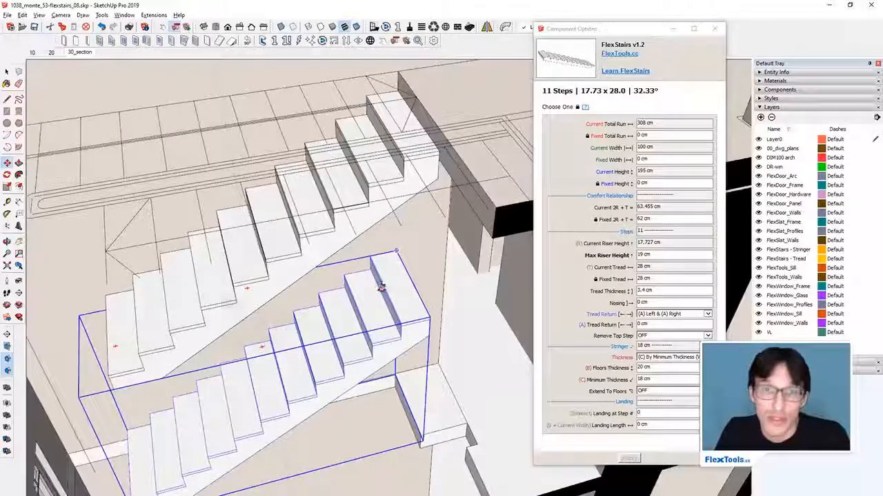
{"action": "left_click", "coordinate": [246, 288]}
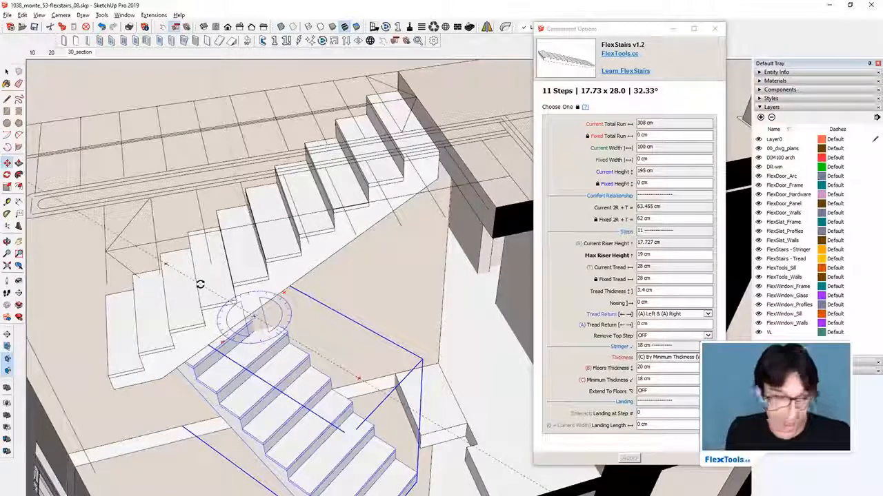
{"action": "left_click", "coordinate": [200, 284]}
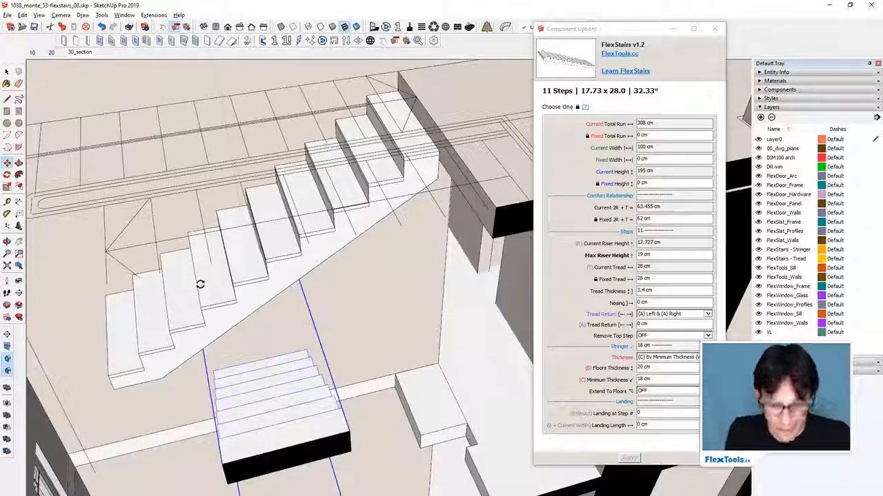
{"action": "key", "text": "Return"}
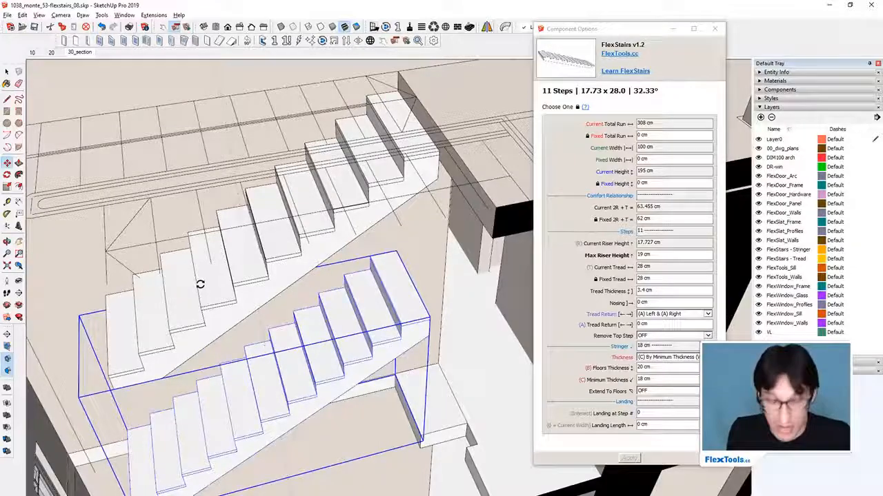
{"action": "key", "text": "Return"}
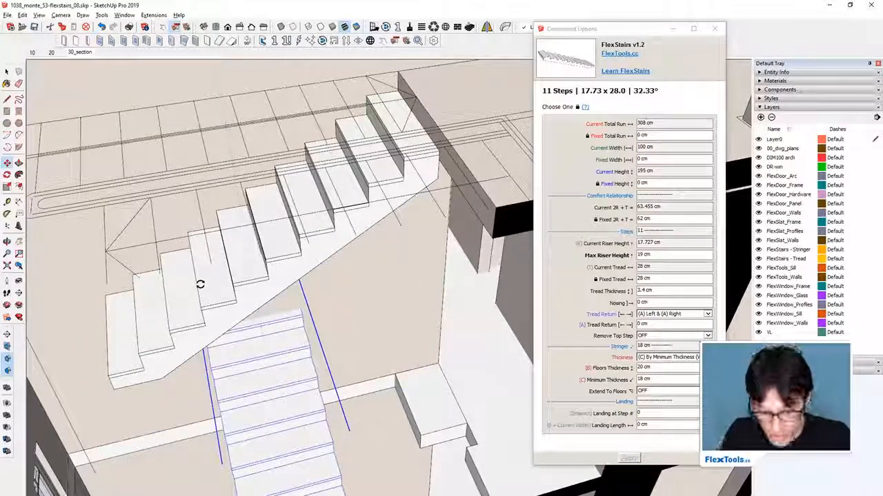
{"action": "key", "text": "Return"}
- Move the rotated lower flight sideways so it lies parallel beside the upper flight at the same top level
{"action": "middle_click_drag", "start_coordinate": [200, 285], "coordinate": [172, 256]}
{"action": "scroll", "coordinate": [169, 248], "scroll_direction": "up", "scroll_amount": 5}
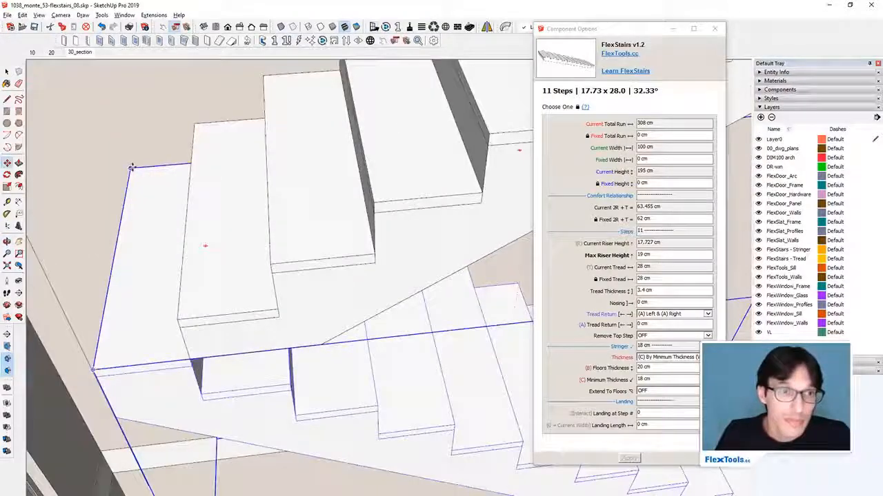
{"action": "scroll", "coordinate": [223, 366], "scroll_direction": "down", "scroll_amount": 6}
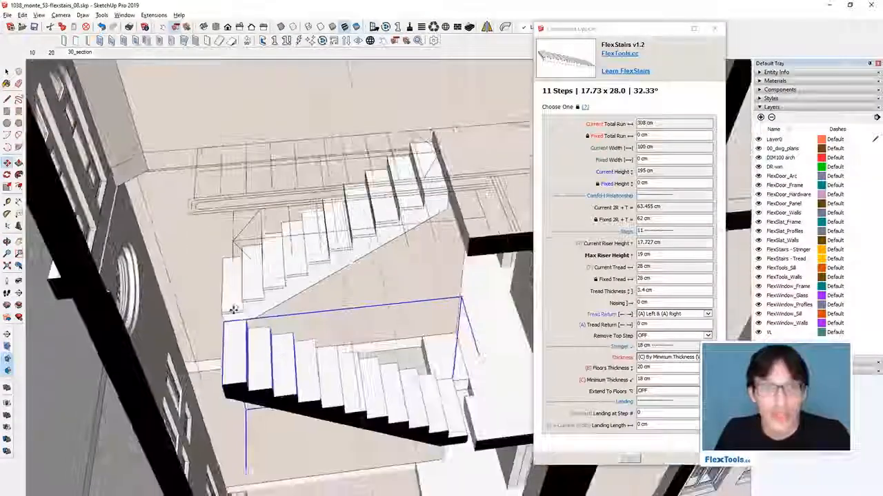
{"action": "middle_click_drag", "start_coordinate": [234, 311], "coordinate": [405, 335]}
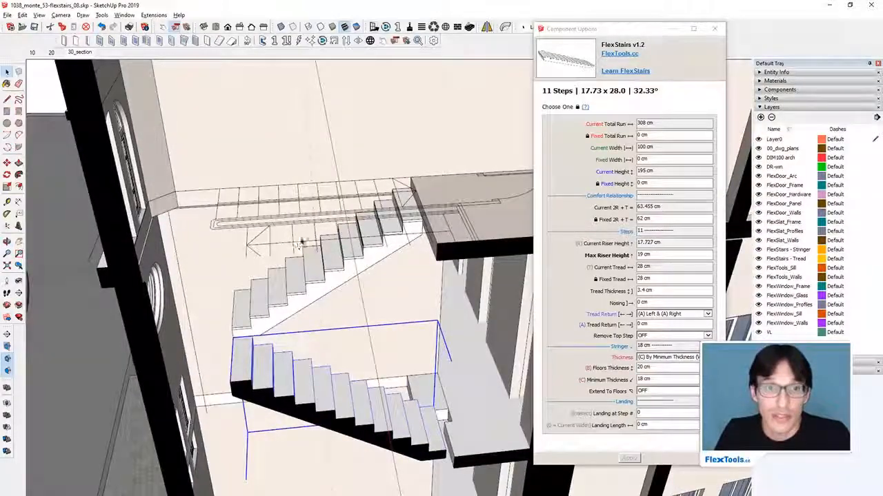
- Move the lower flight horizontally along its run, away from the outer wall, to align its top end with the plan drawing
{"action": "middle_click_drag", "start_coordinate": [349, 269], "coordinate": [252, 228]}
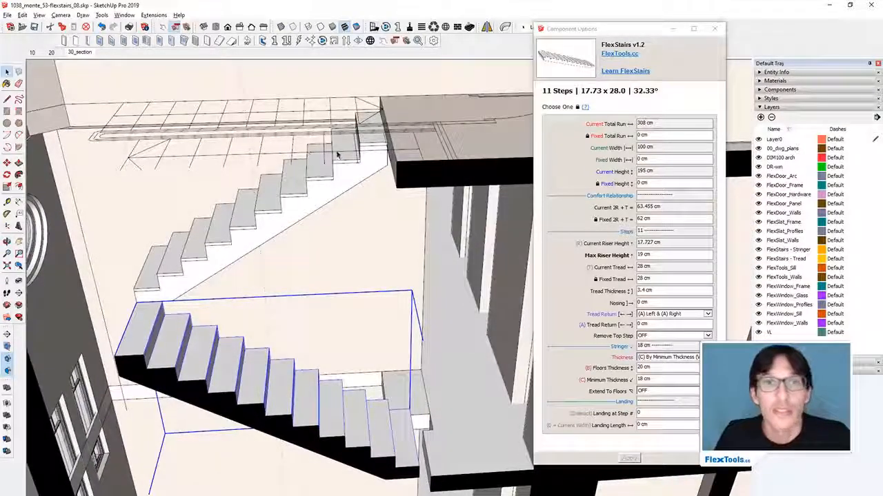
{"action": "middle_click_drag", "start_coordinate": [352, 453], "coordinate": [347, 438]}
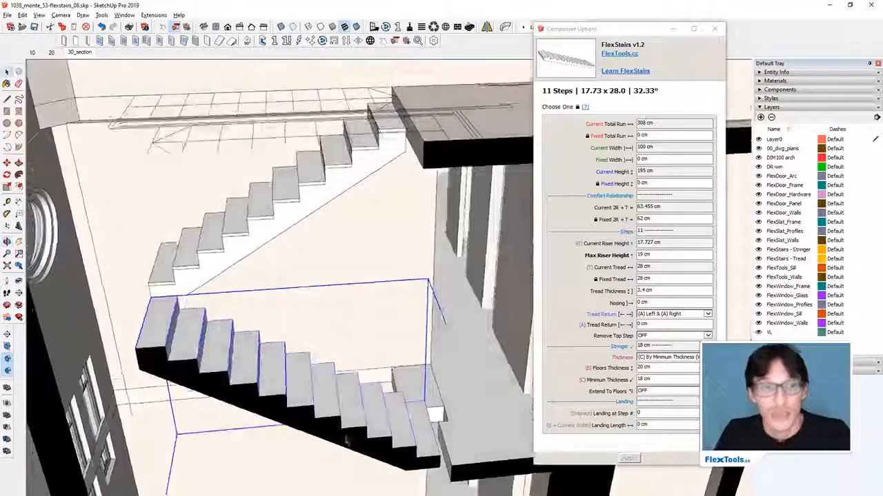
{"action": "left_click", "coordinate": [143, 322]}
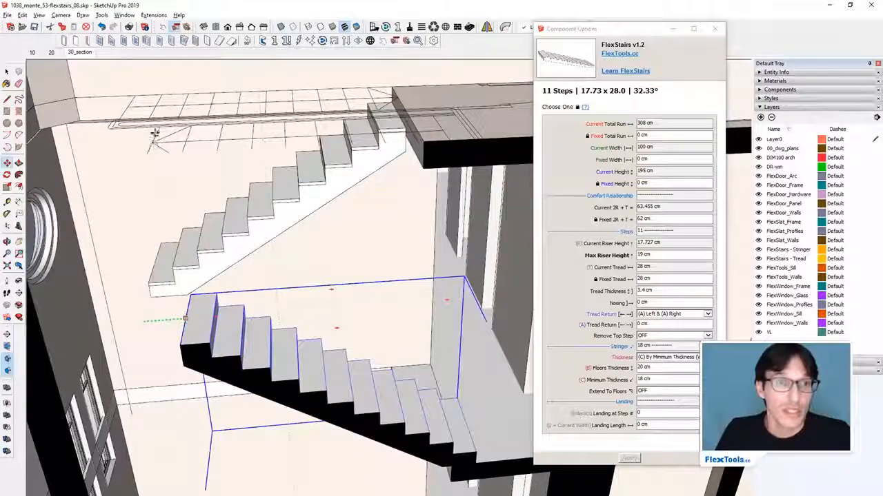
{"action": "middle_click_drag", "start_coordinate": [352, 435], "coordinate": [433, 361]}
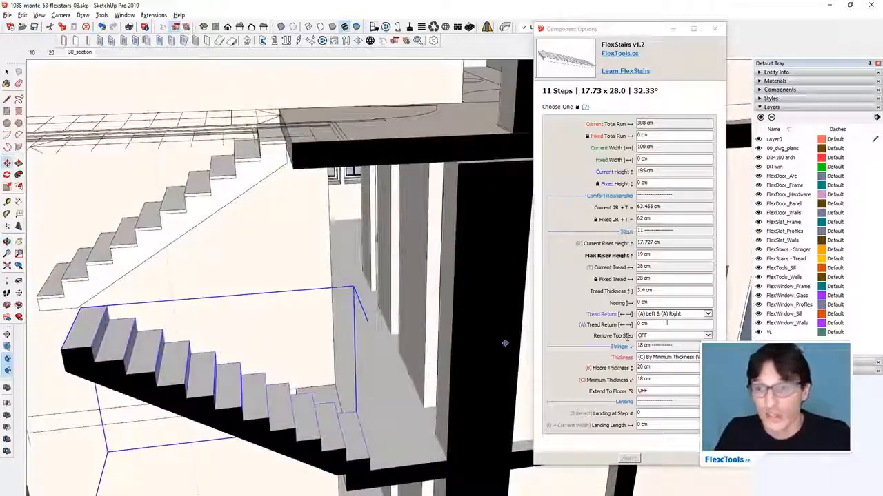
{"action": "left_click", "coordinate": [663, 337]}
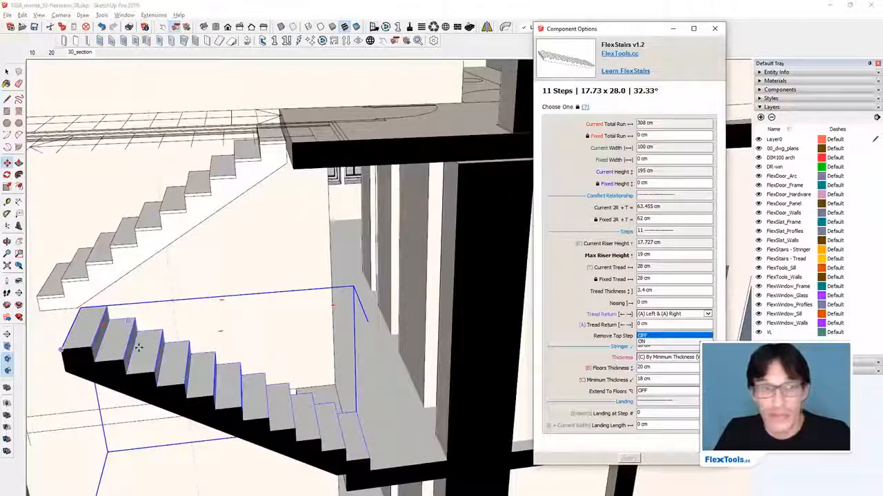
{"action": "middle_click_drag", "start_coordinate": [138, 346], "coordinate": [198, 303]}
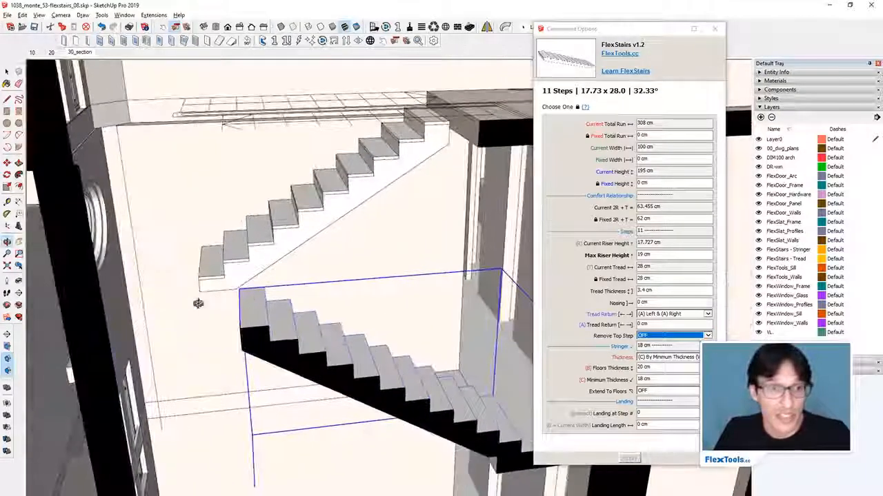
{"action": "scroll", "coordinate": [198, 271], "scroll_direction": "up", "scroll_amount": 4}
{"action": "middle_click_drag", "start_coordinate": [196, 266], "coordinate": [129, 283]}
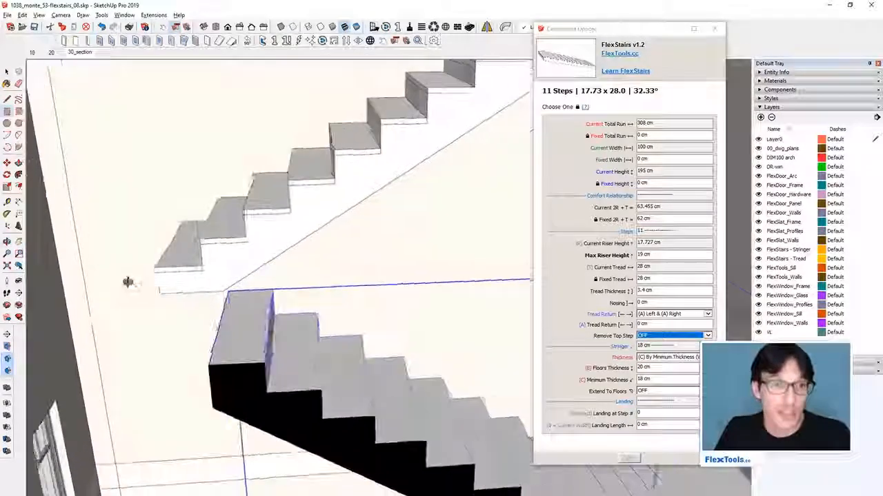
{"action": "scroll", "coordinate": [173, 262], "scroll_direction": "down", "scroll_amount": 5}
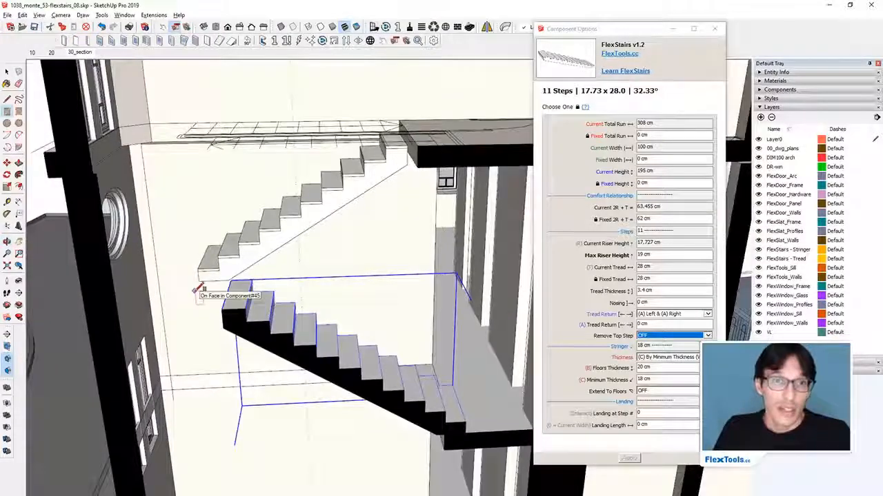
{"action": "scroll", "coordinate": [172, 280], "scroll_direction": "up", "scroll_amount": 3}
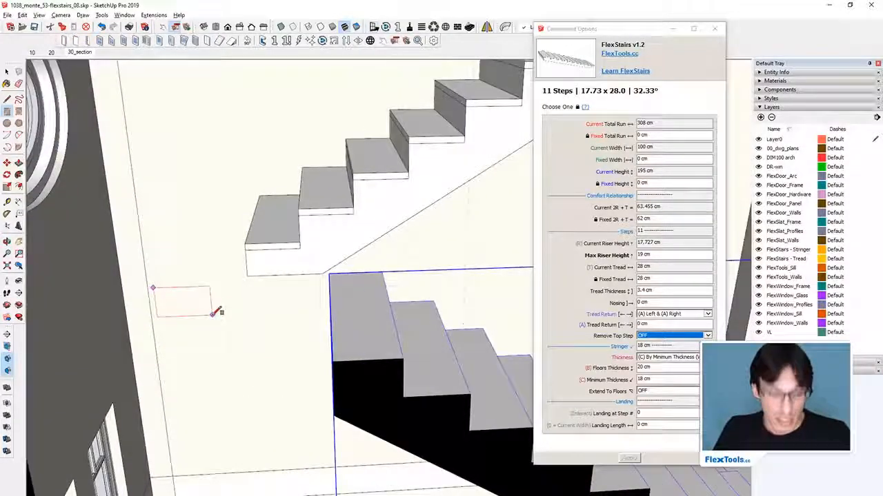
{"action": "key", "text": "space"}
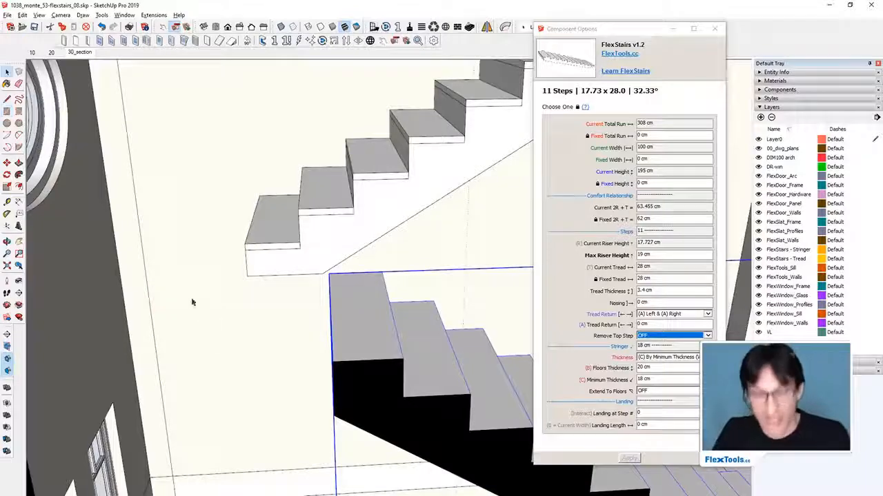
- Check the thickness of the upper floor slab at its section cut with the Line tool
{"action": "scroll", "coordinate": [224, 307], "scroll_direction": "down", "scroll_amount": 6}
{"action": "middle_click_drag", "start_coordinate": [344, 311], "coordinate": [276, 336]}
{"action": "scroll", "coordinate": [347, 211], "scroll_direction": "up", "scroll_amount": 4}
{"action": "key", "text": "l"}
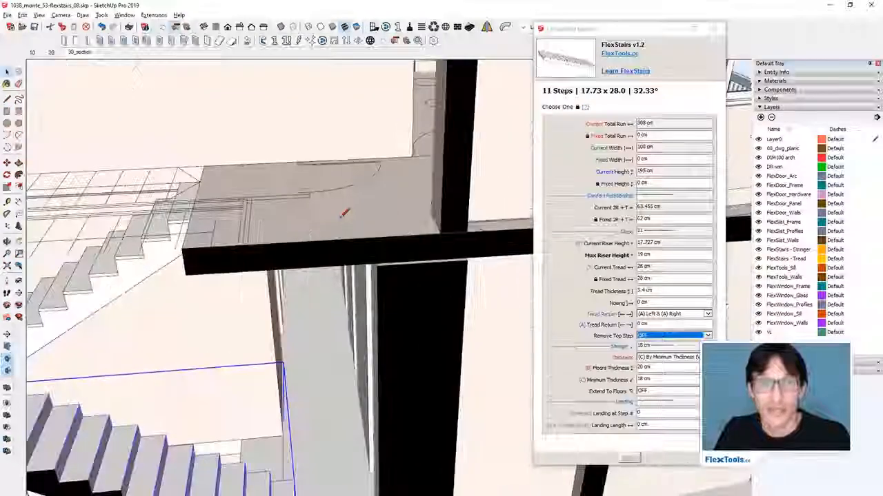
{"action": "middle_click_drag", "start_coordinate": [341, 205], "coordinate": [375, 84]}
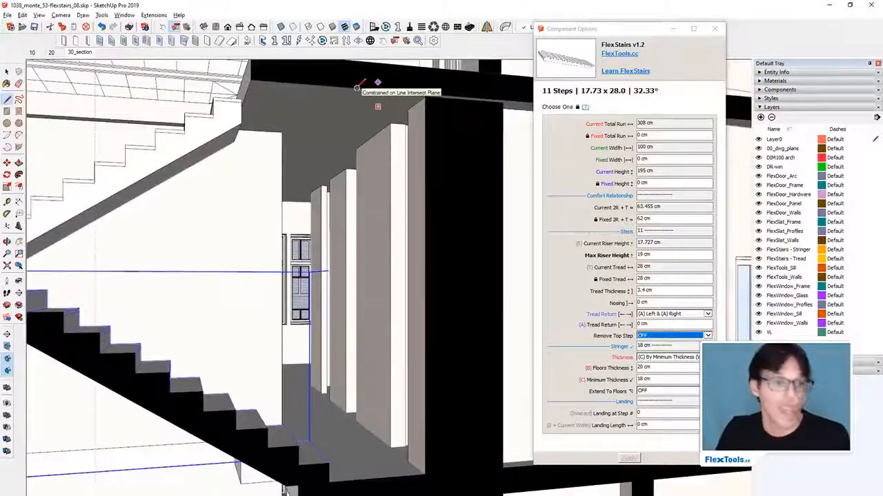
{"action": "middle_click_drag", "start_coordinate": [367, 427], "coordinate": [225, 329]}
{"action": "scroll", "coordinate": [336, 322], "scroll_direction": "down", "scroll_amount": 5}
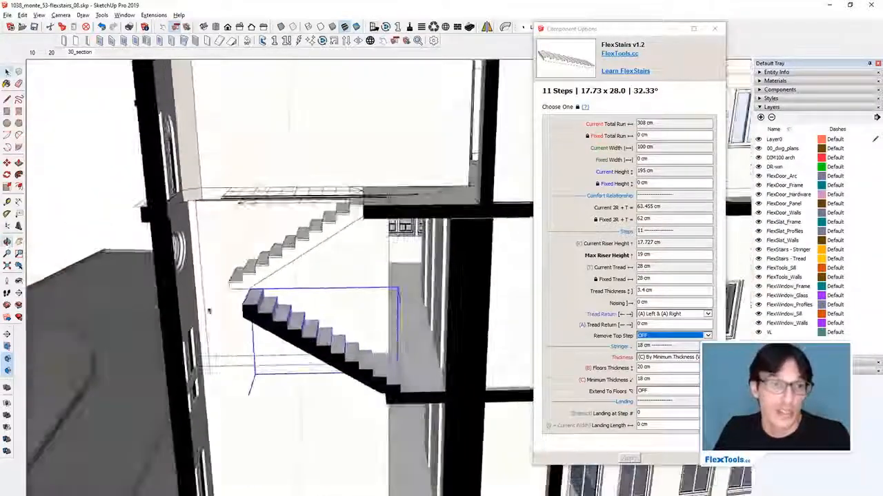
{"action": "key", "text": "space"}
- Draw a small rectangle on the stairwell wall between the outer wall and the junction of the two flights
{"action": "scroll", "coordinate": [209, 291], "scroll_direction": "up", "scroll_amount": 4}
{"action": "scroll", "coordinate": [207, 283], "scroll_direction": "up", "scroll_amount": 3}
{"action": "left_click_drag", "start_coordinate": [209, 274], "coordinate": [255, 311]}
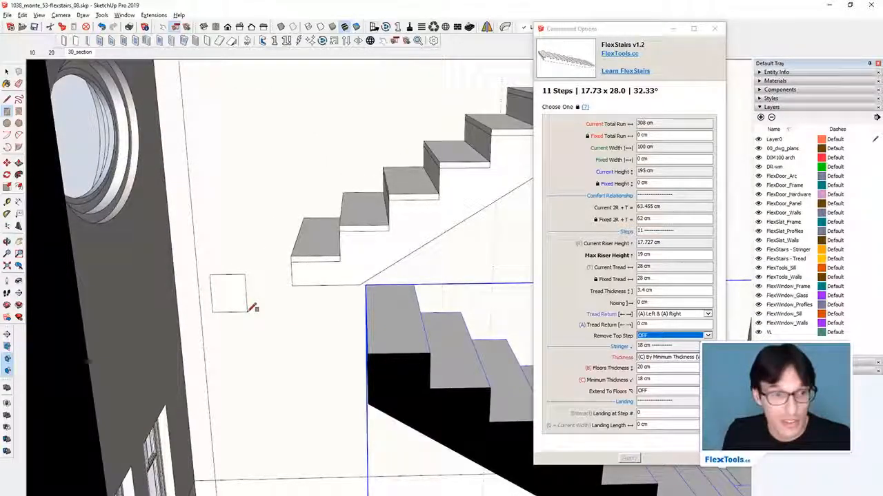
{"action": "left_click", "coordinate": [244, 308]}
{"action": "middle_click_drag", "start_coordinate": [242, 302], "coordinate": [238, 299]}
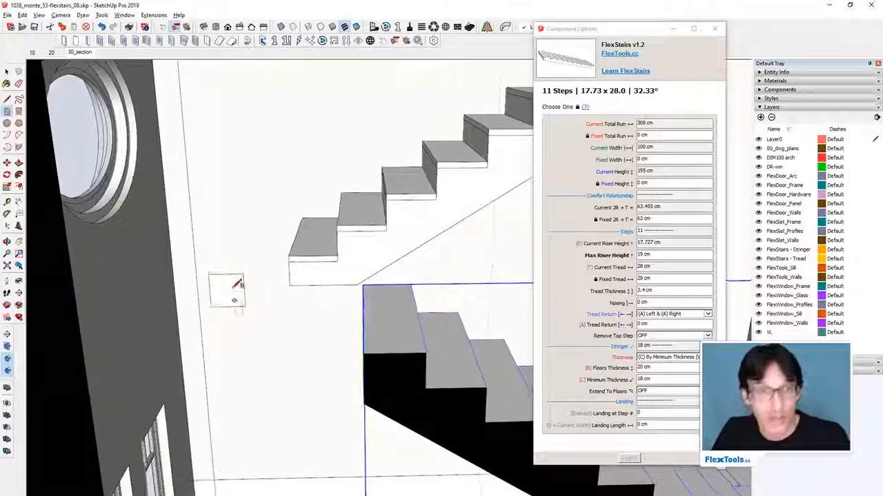
- Push/pull the rectangle out from the wall into a landing block and extend its inner side to the lower flight's top end
{"action": "key", "text": "p"}
{"action": "left_click", "coordinate": [229, 296]}
{"action": "left_click", "coordinate": [198, 354]}
{"action": "left_click", "coordinate": [185, 370]}
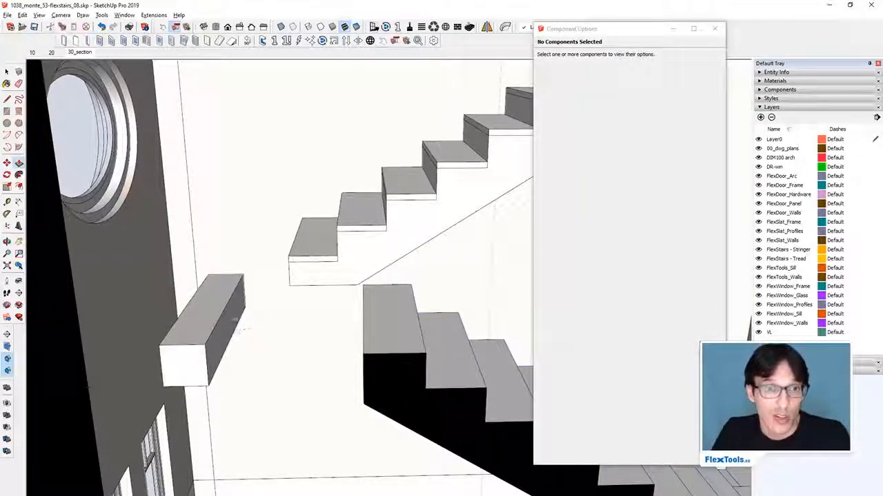
{"action": "left_click", "coordinate": [237, 321]}
{"action": "left_click", "coordinate": [363, 380]}
- Extend the landing block's outer side until it meets the outer wall of the stairwell
{"action": "middle_click_drag", "start_coordinate": [270, 325], "coordinate": [423, 277]}
{"action": "scroll", "coordinate": [284, 364], "scroll_direction": "up", "scroll_amount": 4}
{"action": "mouse_move", "coordinate": [282, 277]}
{"action": "middle_mouse_down"}
{"action": "mouse_move", "coordinate": [282, 254]}
{"action": "mouse_move", "coordinate": [296, 276]}
{"action": "middle_mouse_up"}
{"action": "scroll", "coordinate": [282, 255], "scroll_direction": "up", "scroll_amount": 3}
{"action": "left_click", "coordinate": [316, 293]}
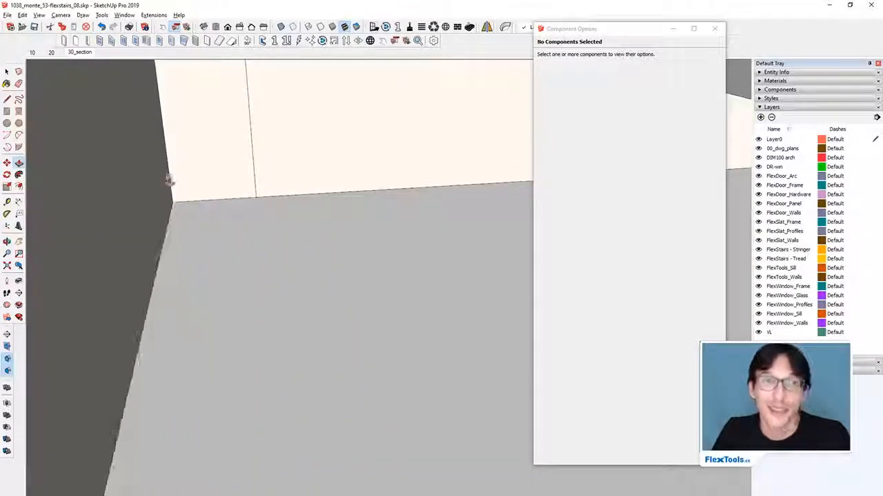
{"action": "middle_click_drag", "start_coordinate": [530, 299], "coordinate": [393, 303]}
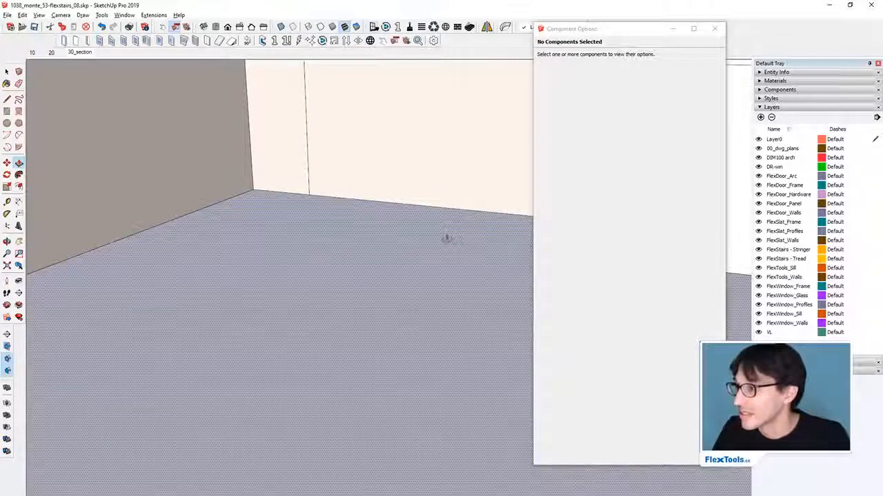
- Select the finished landing block between the two flights and make it a component
{"action": "scroll", "coordinate": [297, 221], "scroll_direction": "down", "scroll_amount": 7}
{"action": "middle_click_drag", "start_coordinate": [280, 282], "coordinate": [283, 231], "text": "shift"}
{"action": "scroll", "coordinate": [365, 304], "scroll_direction": "down", "scroll_amount": 5}
{"action": "middle_click_drag", "start_coordinate": [365, 300], "coordinate": [184, 225]}
{"action": "scroll", "coordinate": [416, 267], "scroll_direction": "up", "scroll_amount": 4}
{"action": "middle_click_drag", "start_coordinate": [242, 229], "coordinate": [346, 329]}
{"action": "scroll", "coordinate": [365, 268], "scroll_direction": "up", "scroll_amount": 6}
{"action": "scroll", "coordinate": [448, 290], "scroll_direction": "down", "scroll_amount": 3}
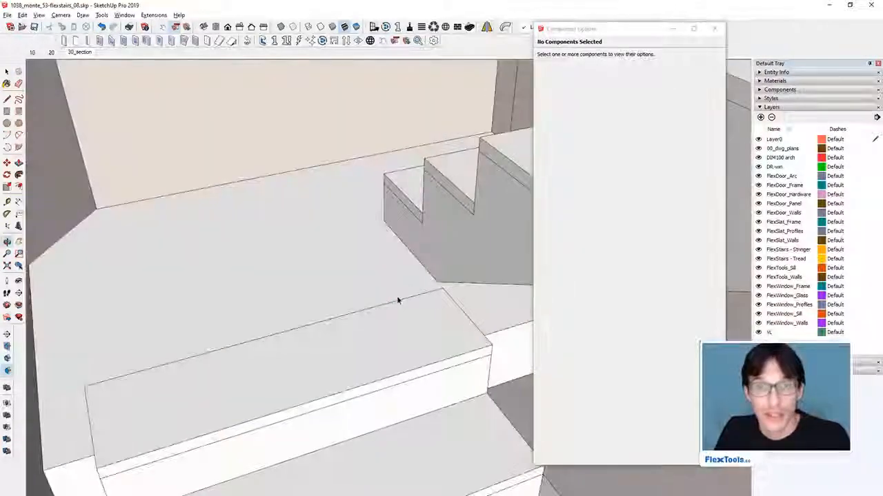
{"action": "double_click", "coordinate": [326, 256]}
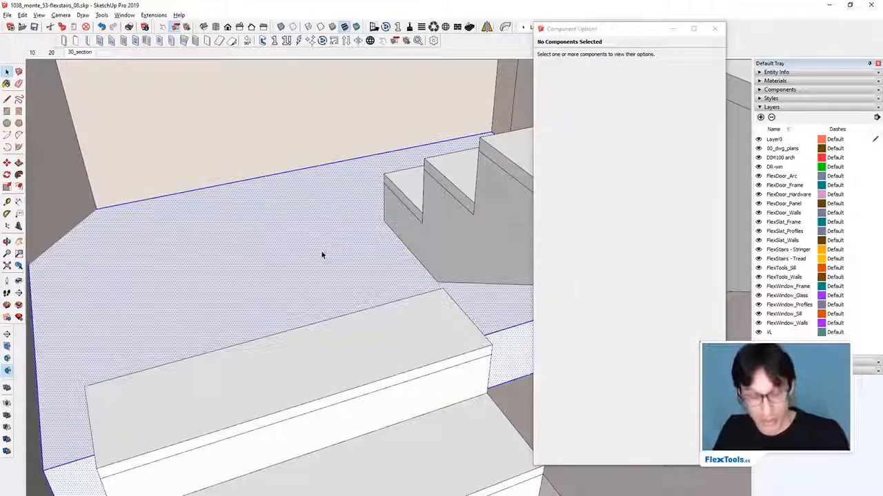
{"action": "key", "text": "g"}
{"action": "key", "text": "Return"}
- Move the landing component vertically, using the bottom corner of the upper flight as the height reference
{"action": "middle_click_drag", "start_coordinate": [317, 251], "coordinate": [224, 193]}
{"action": "scroll", "coordinate": [189, 131], "scroll_direction": "up", "scroll_amount": 4}
{"action": "key", "text": "m"}
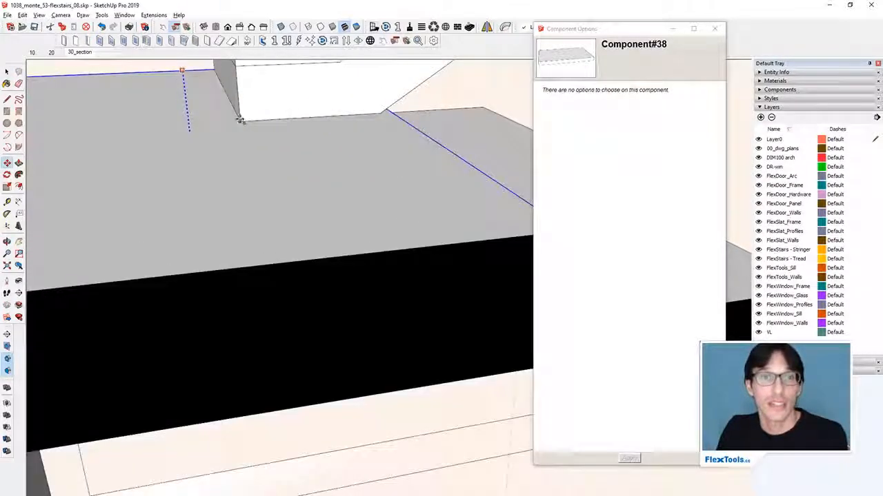
- Move the landing slab along the blue axis to meet the lower corner of the upper stair flight
{"action": "left_click", "coordinate": [240, 120]}
{"action": "scroll", "coordinate": [363, 209], "scroll_direction": "down", "scroll_amount": 4}
{"action": "middle_click_drag", "start_coordinate": [363, 211], "coordinate": [255, 259]}
{"action": "key", "text": "space"}
{"action": "left_click", "coordinate": [211, 270]}
{"action": "scroll", "coordinate": [199, 259], "scroll_direction": "up", "scroll_amount": 3}
{"action": "scroll", "coordinate": [197, 258], "scroll_direction": "down", "scroll_amount": 4}
{"action": "scroll", "coordinate": [178, 279], "scroll_direction": "up", "scroll_amount": 6}
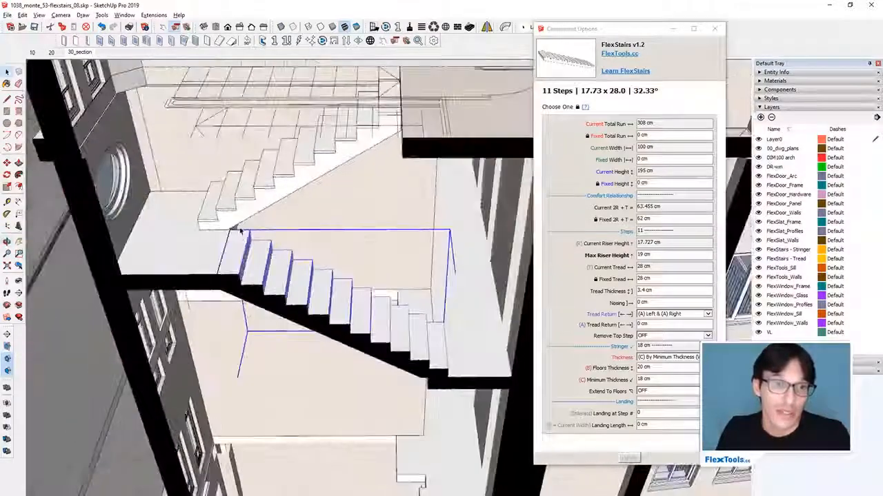
- Split the landing slab's edge face with a vertical line and Push/Pull one part to form a stepped edge
{"action": "double_click", "coordinate": [189, 246]}
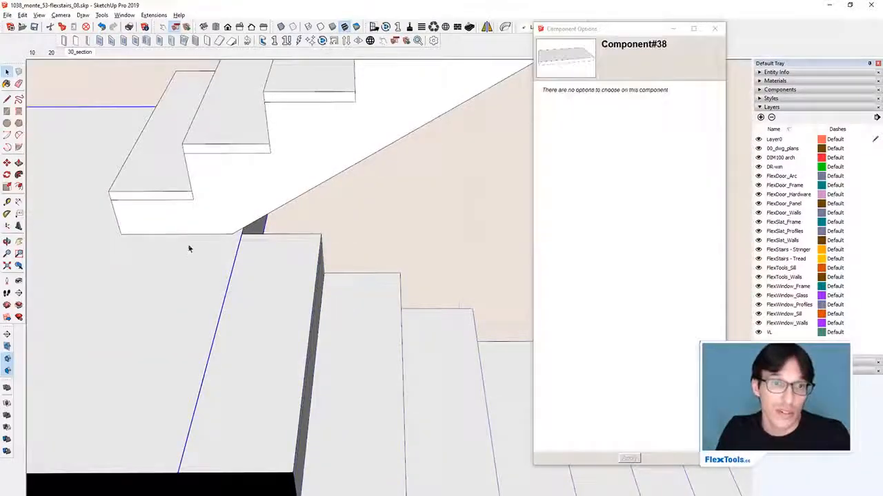
{"action": "mouse_move", "coordinate": [189, 245]}
{"action": "middle_mouse_down"}
{"action": "mouse_move", "coordinate": [267, 278]}
{"action": "mouse_move", "coordinate": [264, 201]}
{"action": "mouse_move", "coordinate": [247, 206]}
{"action": "middle_mouse_up"}
{"action": "key", "text": "l"}
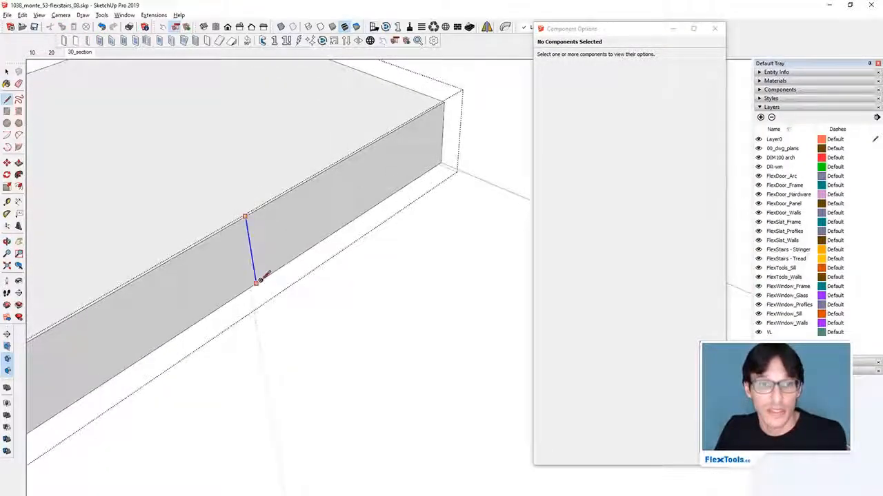
{"action": "key", "text": "p"}
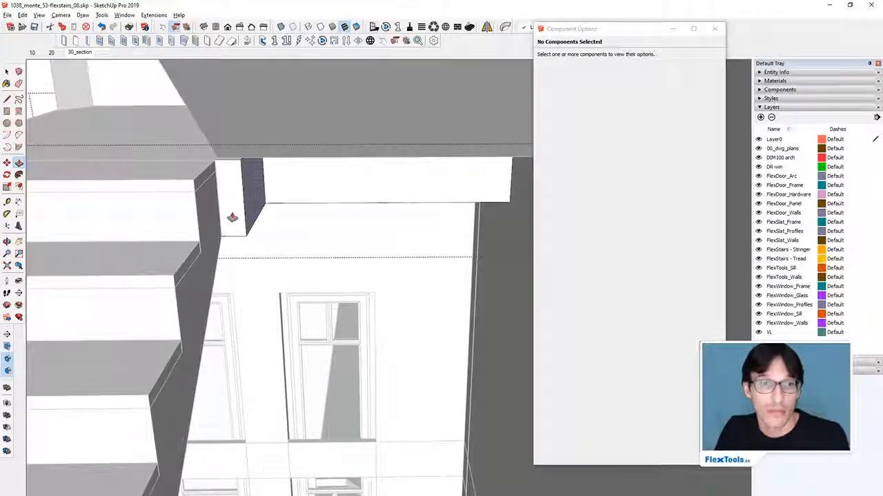
{"action": "left_click", "coordinate": [204, 220]}
{"action": "mouse_move", "coordinate": [159, 144]}
{"action": "middle_mouse_down"}
{"action": "mouse_move", "coordinate": [356, 206]}
{"action": "mouse_move", "coordinate": [244, 190]}
{"action": "middle_mouse_up"}
{"action": "key", "text": "r"}
{"action": "scroll", "coordinate": [309, 212], "scroll_direction": "down", "scroll_amount": 2}
- Move the lower stair flight from its top corner, constrained along the red axis
{"action": "key", "text": "space"}
{"action": "scroll", "coordinate": [334, 270], "scroll_direction": "down", "scroll_amount": 3}
{"action": "middle_click_drag", "start_coordinate": [335, 271], "coordinate": [243, 255]}
{"action": "middle_click_drag", "start_coordinate": [299, 369], "coordinate": [214, 333]}
{"action": "left_click", "coordinate": [273, 356]}
{"action": "scroll", "coordinate": [274, 356], "scroll_direction": "up", "scroll_amount": 3}
{"action": "middle_click_drag", "start_coordinate": [274, 356], "coordinate": [270, 211]}
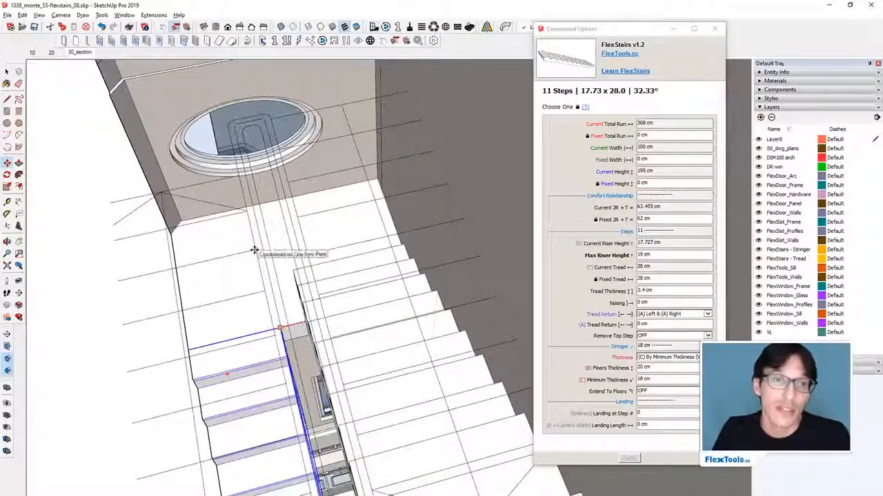
{"action": "middle_click_drag", "start_coordinate": [252, 251], "coordinate": [318, 319]}
- Scale the upper stair flight's width to about 94.18 cm
{"action": "key", "text": "space"}
{"action": "left_click", "coordinate": [378, 349]}
{"action": "key", "text": "s"}
{"action": "middle_click_drag", "start_coordinate": [252, 326], "coordinate": [251, 242]}
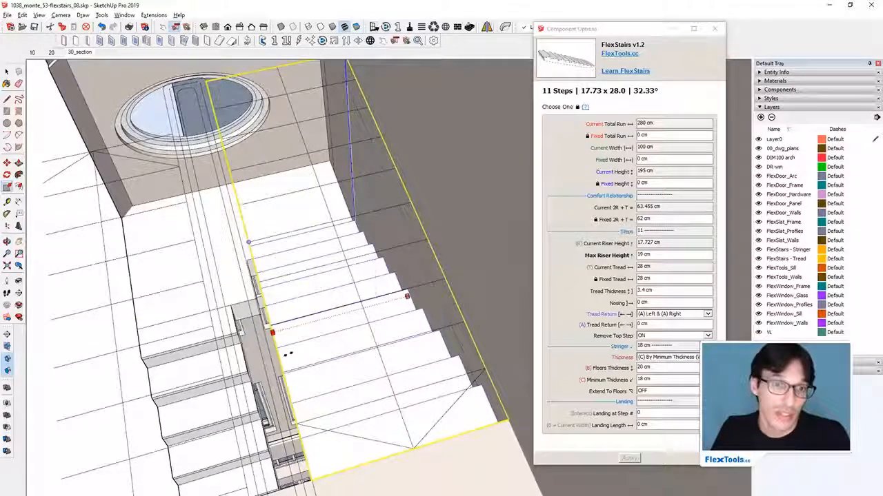
{"action": "key", "text": "space"}
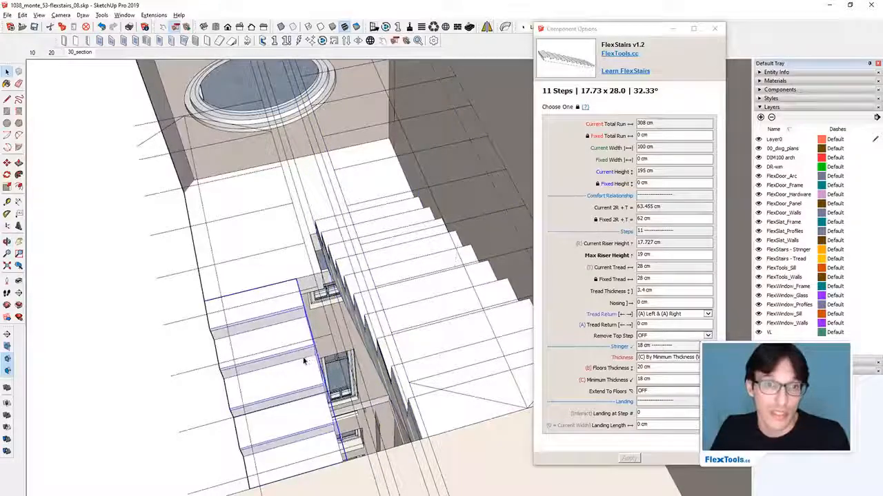
- Scale the lower stair flight's width to about 93.6 cm
{"action": "middle_click_drag", "start_coordinate": [301, 361], "coordinate": [276, 329]}
{"action": "key", "text": "s"}
{"action": "scroll", "coordinate": [297, 312], "scroll_direction": "up", "scroll_amount": 3}
{"action": "middle_click_drag", "start_coordinate": [416, 453], "coordinate": [388, 366]}
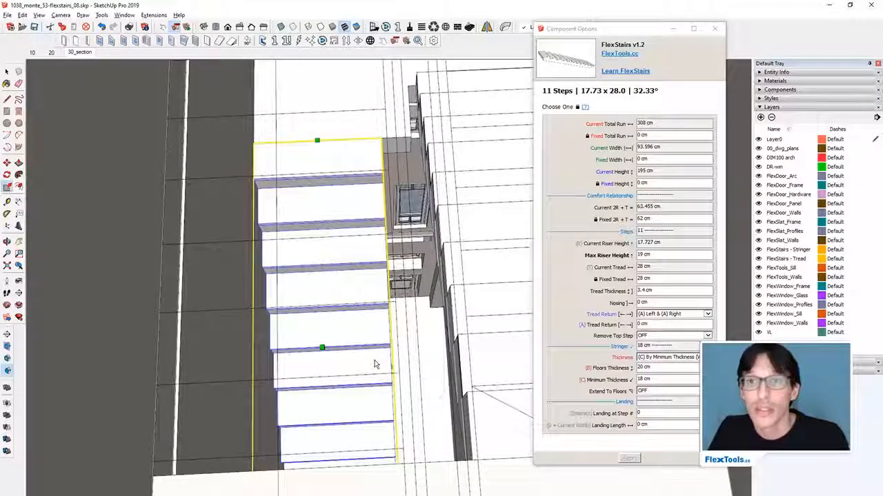
{"action": "middle_click_drag", "start_coordinate": [351, 236], "coordinate": [301, 249]}
{"action": "key", "text": "r"}
- Set the upper stair flight's Fixed Width to 94 cm
{"action": "left_click", "coordinate": [457, 183]}
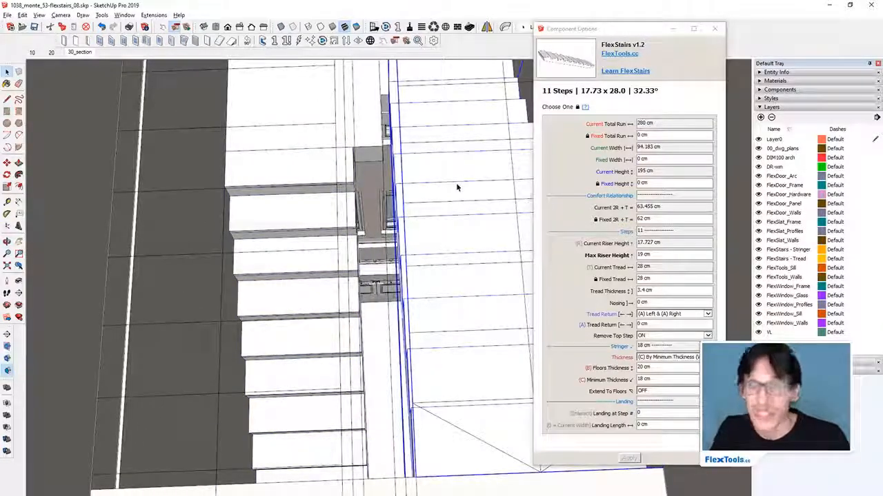
{"action": "middle_click_drag", "start_coordinate": [386, 241], "coordinate": [334, 256]}
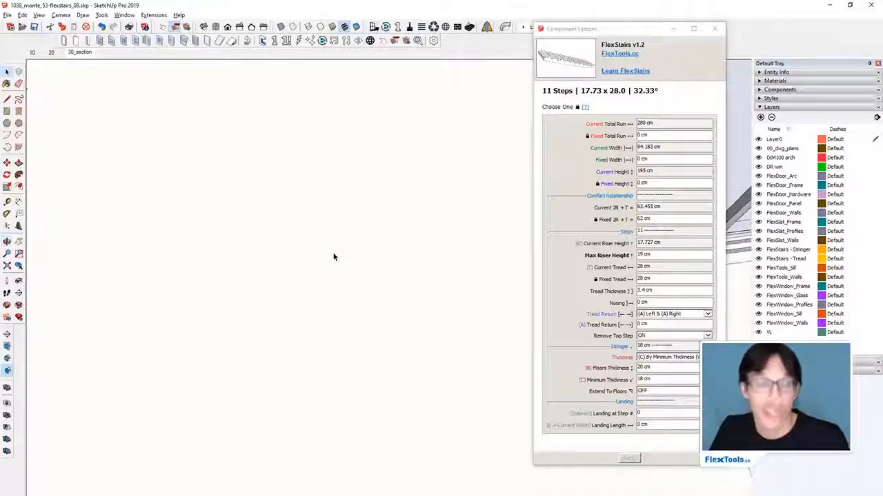
{"action": "key", "text": "ctrl+z"}
{"action": "middle_click_drag", "start_coordinate": [286, 231], "coordinate": [197, 335]}
{"action": "scroll", "coordinate": [226, 287], "scroll_direction": "down", "scroll_amount": 4}
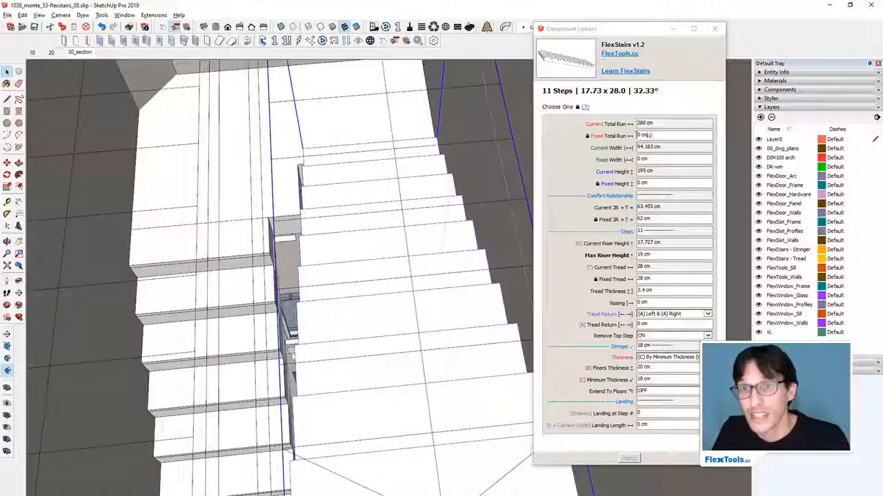
{"action": "left_click", "coordinate": [655, 159]}
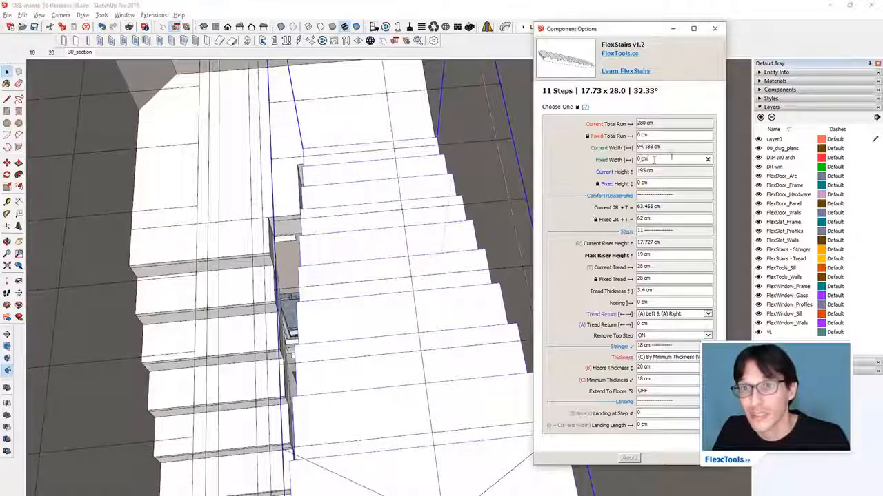
{"action": "left_click_drag", "start_coordinate": [664, 157], "coordinate": [608, 158]}
{"action": "type", "text": "8"}
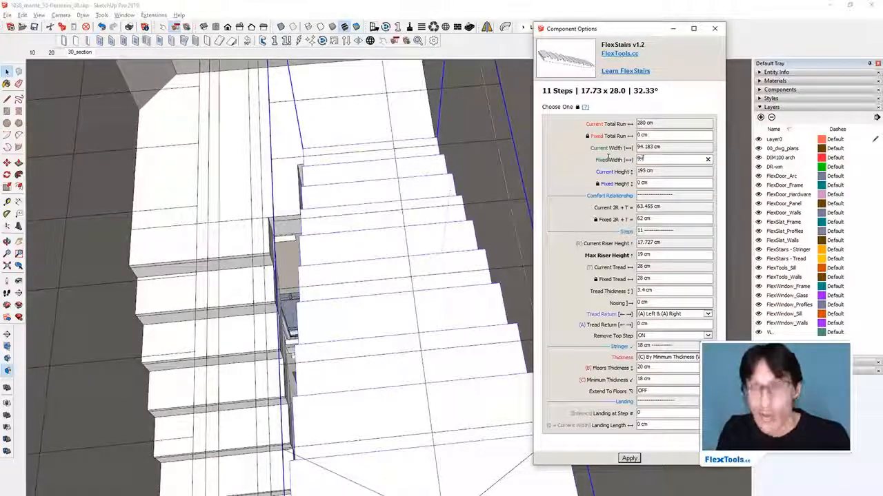
{"action": "key", "text": "Return"}
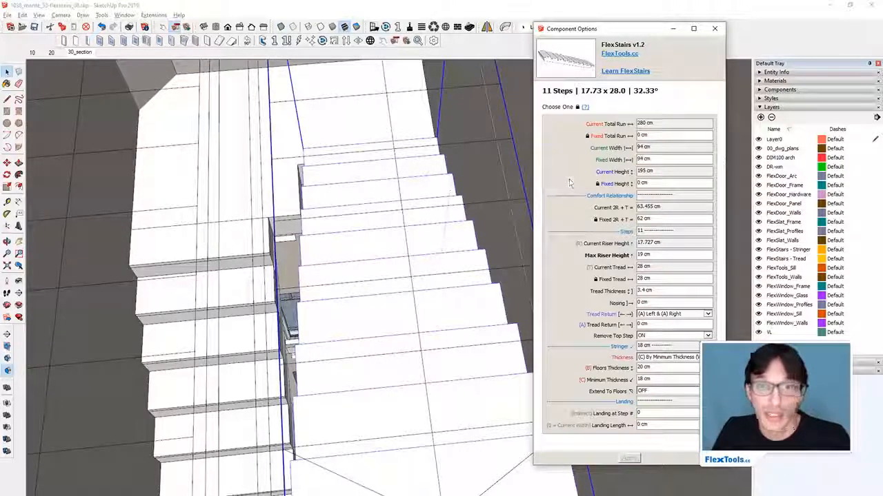
- Try to scale the upper flight wider while its width is fixed
{"action": "middle_click_drag", "start_coordinate": [231, 362], "coordinate": [359, 287]}
{"action": "key", "text": "s"}
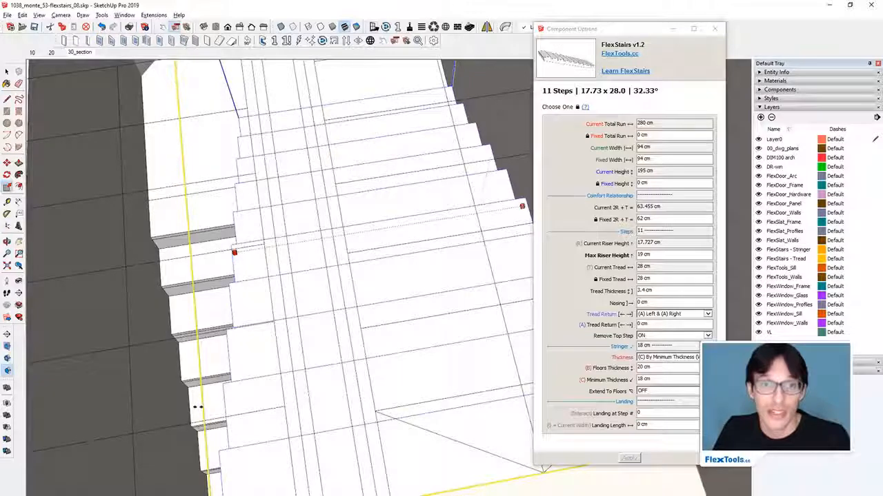
{"action": "left_click_drag", "start_coordinate": [198, 407], "coordinate": [199, 409]}
- Set the upper flight's Fixed Width to 0 cm and apply the change
{"action": "left_click_drag", "start_coordinate": [663, 159], "coordinate": [600, 159]}
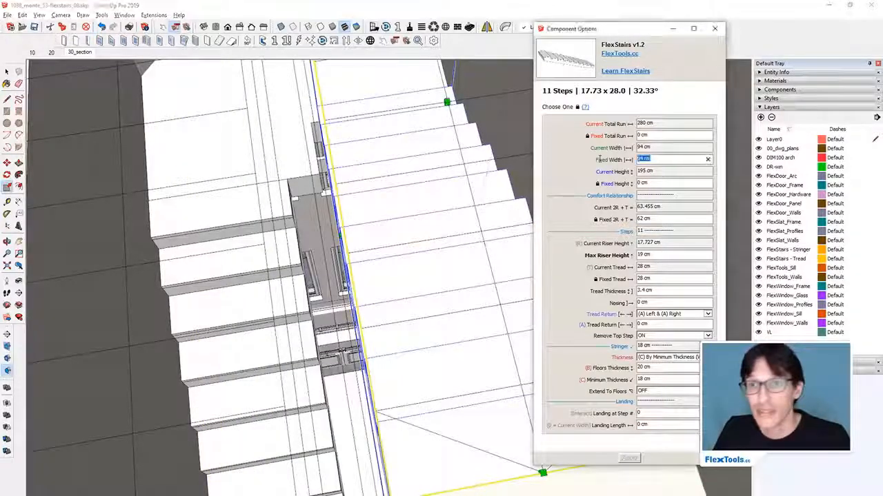
{"action": "key", "text": "Return"}
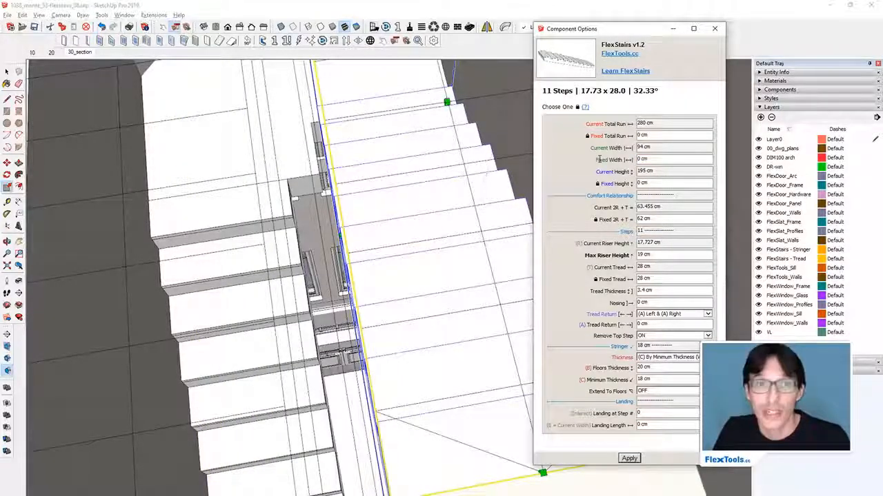
{"action": "left_click", "coordinate": [629, 459]}
- Try rescaling the upper flight's width freely from its inner side
{"action": "left_click_drag", "start_coordinate": [341, 236], "coordinate": [334, 185]}
{"action": "left_click_drag", "start_coordinate": [353, 240], "coordinate": [358, 244]}
{"action": "middle_click_drag", "start_coordinate": [299, 236], "coordinate": [281, 240]}
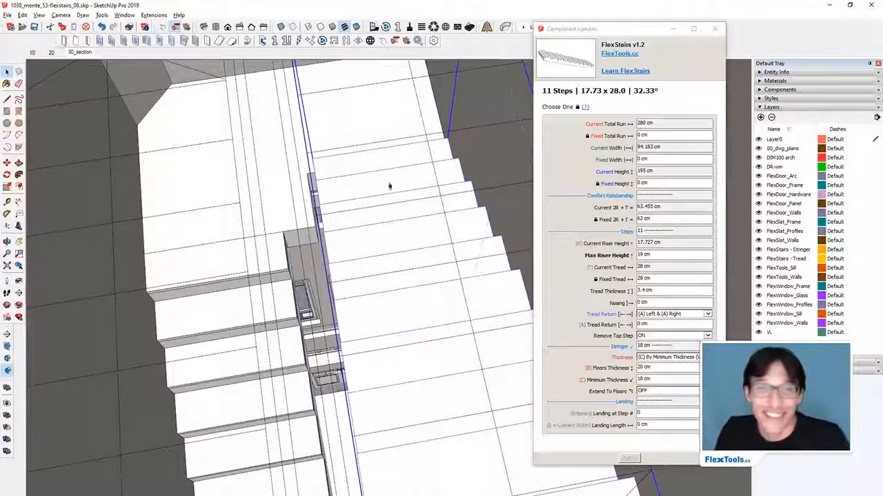
{"action": "middle_click_drag", "start_coordinate": [333, 206], "coordinate": [310, 201]}
{"action": "key", "text": "Delete"}
{"action": "key", "text": "ctrl+z"}
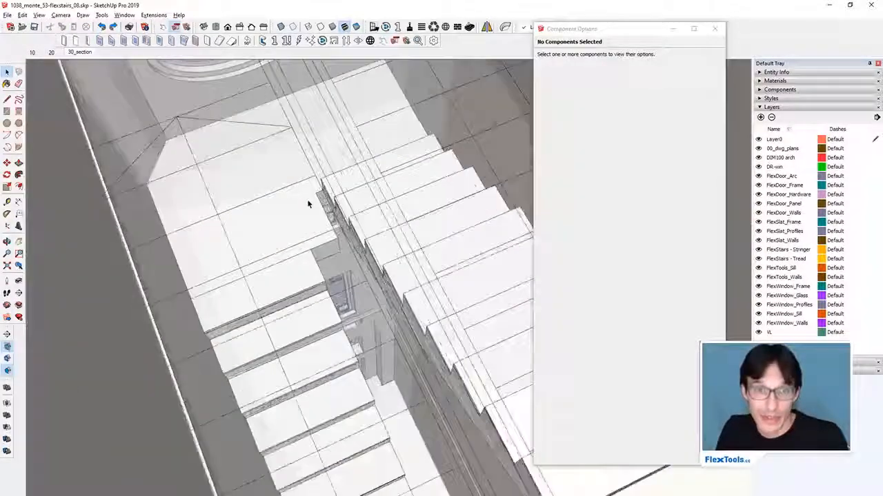
{"action": "key", "text": "Escape"}
- Edit the landing slab and Push/Pull the side face of its stepped edge to align with the lower flight's inner side
{"action": "scroll", "coordinate": [324, 226], "scroll_direction": "up", "scroll_amount": 3}
{"action": "mouse_move", "coordinate": [325, 231]}
{"action": "middle_mouse_down"}
{"action": "mouse_move", "coordinate": [305, 164]}
{"action": "mouse_move", "coordinate": [339, 256]}
{"action": "mouse_move", "coordinate": [257, 292]}
{"action": "middle_mouse_up"}
{"action": "triple_click", "coordinate": [338, 254]}
{"action": "key", "text": "x"}
{"action": "scroll", "coordinate": [321, 251], "scroll_direction": "up", "scroll_amount": 2}
{"action": "key", "text": "shift+t"}
{"action": "key", "text": "x"}
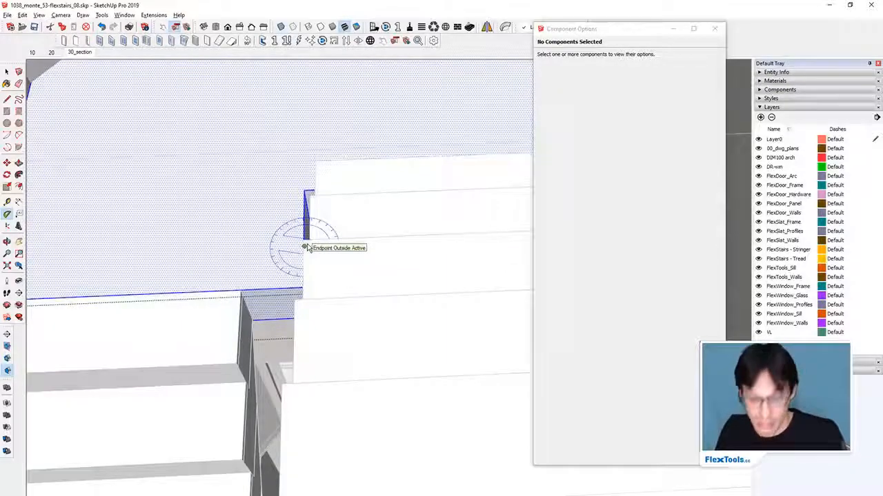
{"action": "middle_click_drag", "start_coordinate": [306, 247], "coordinate": [272, 246]}
{"action": "key", "text": "h"}
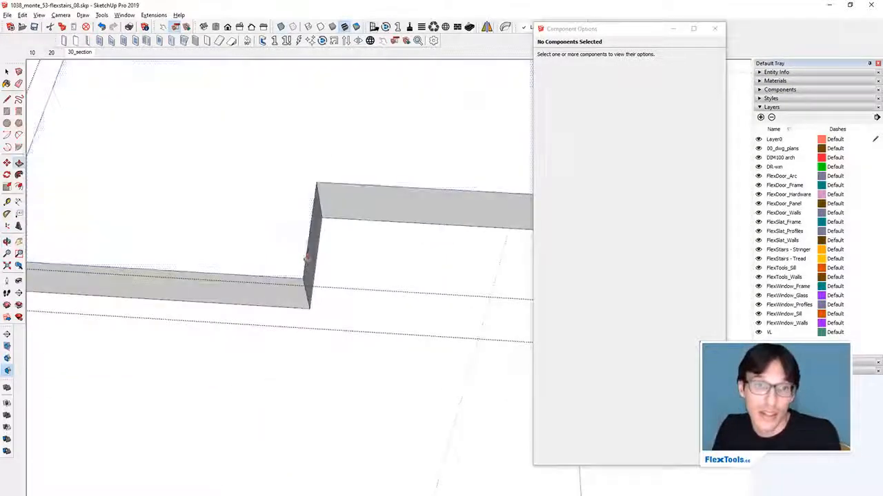
{"action": "left_click", "coordinate": [308, 258]}
{"action": "key", "text": "h"}
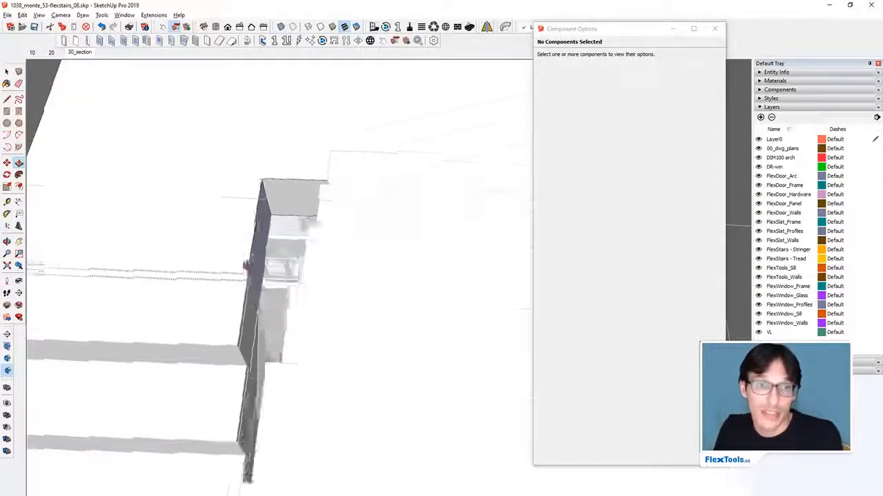
{"action": "scroll", "coordinate": [386, 232], "scroll_direction": "up", "scroll_amount": 6}
{"action": "key", "text": "space"}
{"action": "scroll", "coordinate": [381, 196], "scroll_direction": "up", "scroll_amount": 4}
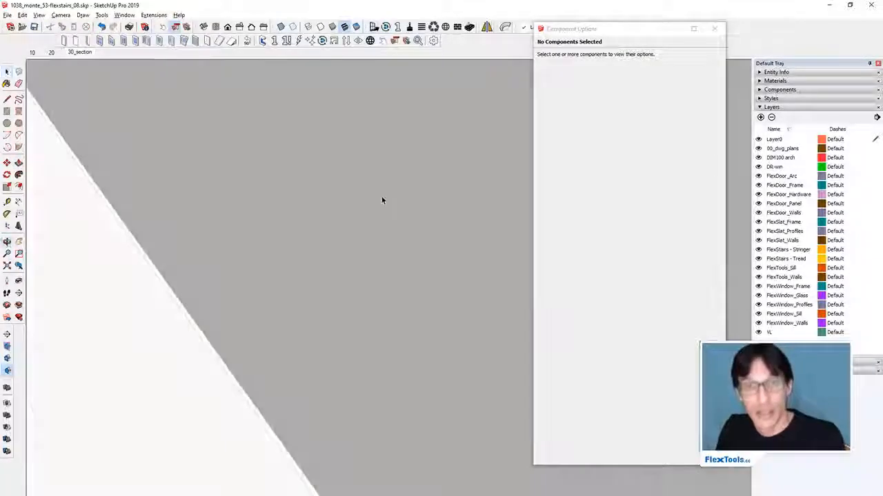
{"action": "scroll", "coordinate": [381, 196], "scroll_direction": "down", "scroll_amount": 4}
{"action": "key", "text": "Escape"}
- Set Remove Top Step to ON for the lower stair flight
{"action": "scroll", "coordinate": [341, 211], "scroll_direction": "down", "scroll_amount": 2}
{"action": "mouse_move", "coordinate": [340, 211]}
{"action": "middle_mouse_down"}
{"action": "mouse_move", "coordinate": [307, 250]}
{"action": "mouse_move", "coordinate": [372, 124]}
{"action": "mouse_move", "coordinate": [319, 173]}
{"action": "mouse_move", "coordinate": [313, 202]}
{"action": "mouse_move", "coordinate": [242, 145]}
{"action": "mouse_move", "coordinate": [370, 373]}
{"action": "mouse_move", "coordinate": [288, 344]}
{"action": "mouse_move", "coordinate": [223, 387]}
{"action": "mouse_move", "coordinate": [327, 305]}
{"action": "middle_mouse_up"}
{"action": "scroll", "coordinate": [319, 174], "scroll_direction": "down", "scroll_amount": 4}
{"action": "middle_click_drag", "start_coordinate": [372, 347], "coordinate": [292, 372]}
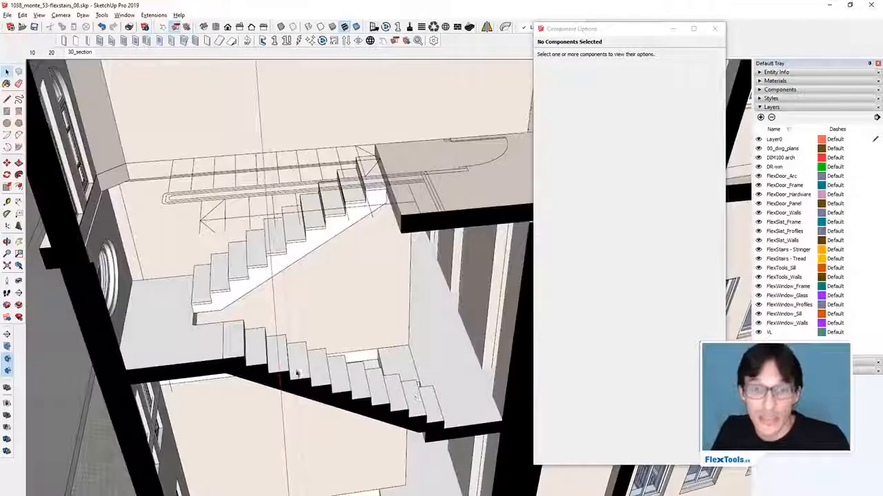
{"action": "left_click", "coordinate": [383, 398]}
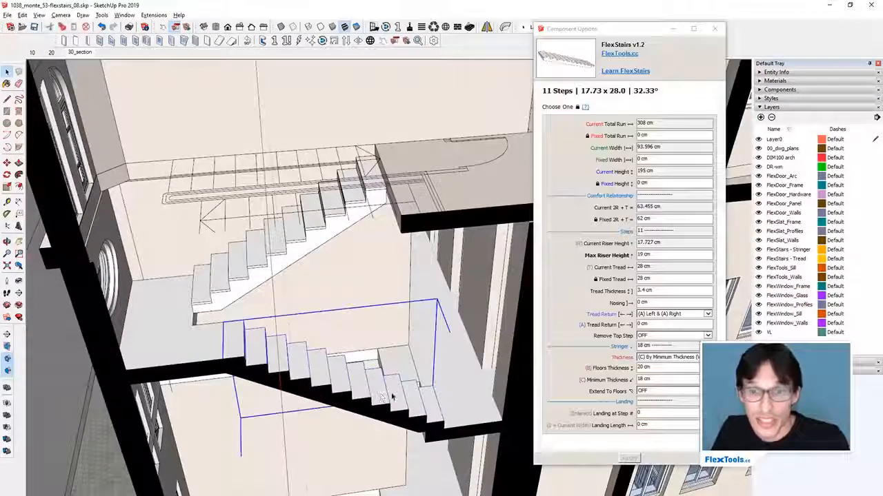
{"action": "left_click", "coordinate": [656, 337]}
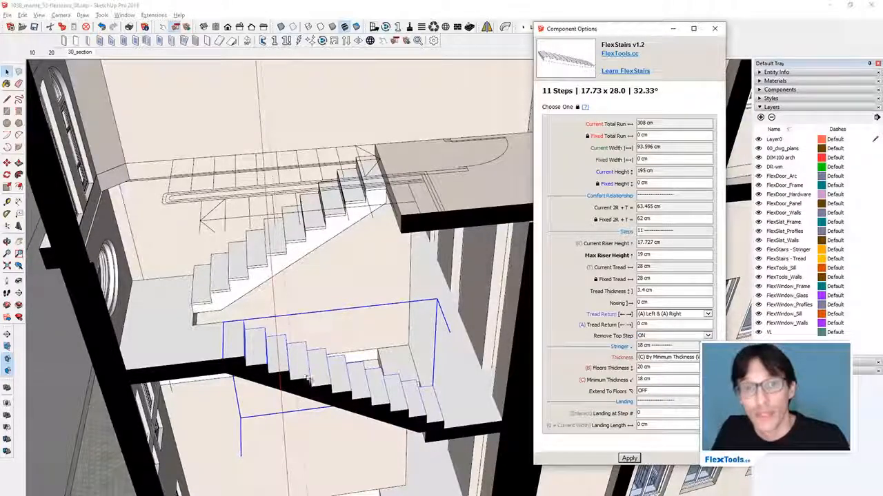
- Set the upper flight's Extend To Floors option to (B) Top and check its end at the upper floor slab
{"action": "mouse_move", "coordinate": [391, 393]}
{"action": "middle_mouse_down"}
{"action": "mouse_move", "coordinate": [232, 310]}
{"action": "mouse_move", "coordinate": [345, 138]}
{"action": "mouse_move", "coordinate": [325, 218]}
{"action": "mouse_move", "coordinate": [330, 374]}
{"action": "mouse_move", "coordinate": [290, 364]}
{"action": "mouse_move", "coordinate": [256, 308]}
{"action": "mouse_move", "coordinate": [187, 416]}
{"action": "mouse_move", "coordinate": [215, 353]}
{"action": "middle_mouse_up"}
{"action": "scroll", "coordinate": [290, 365], "scroll_direction": "up", "scroll_amount": 2}
{"action": "left_click", "coordinate": [383, 144]}
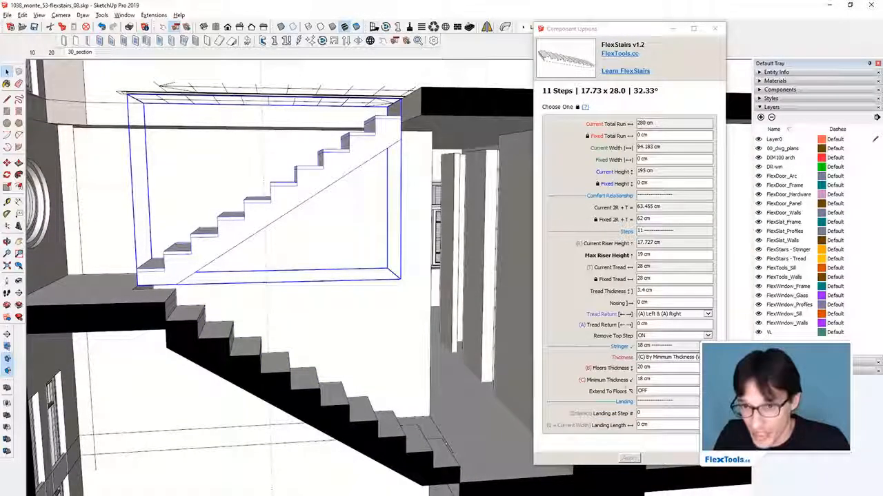
{"action": "left_click", "coordinate": [669, 391]}
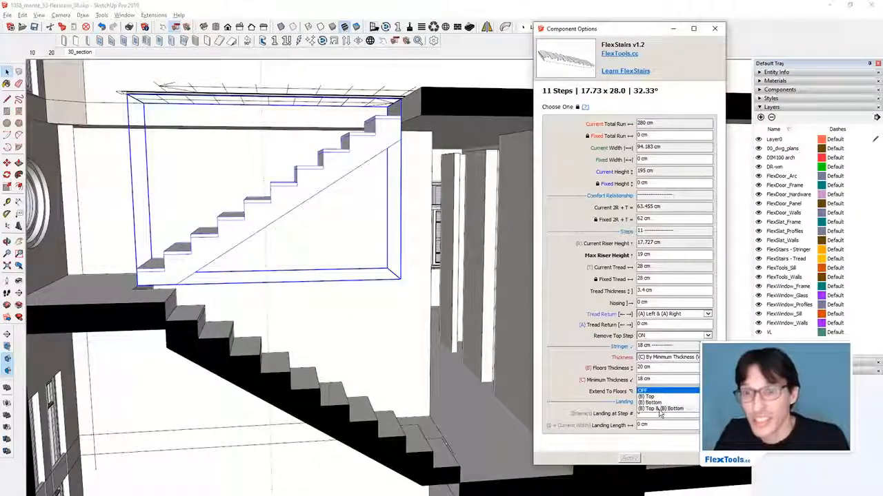
{"action": "left_click", "coordinate": [651, 397]}
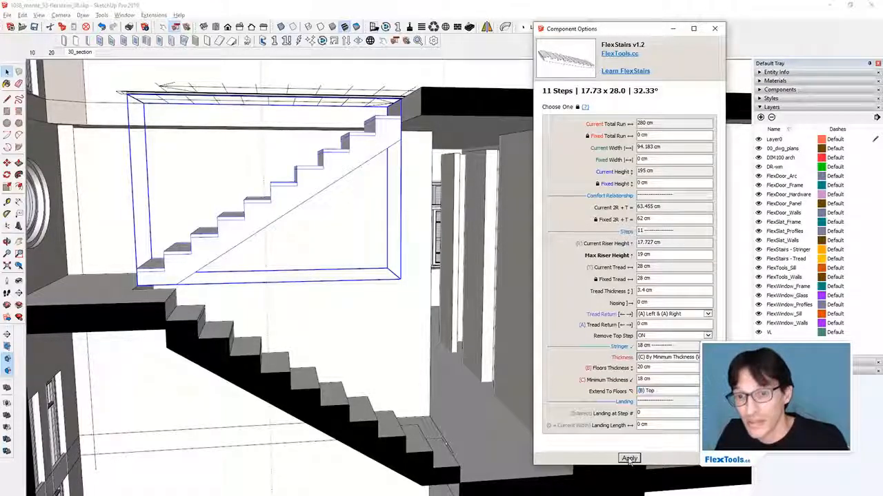
{"action": "scroll", "coordinate": [410, 126], "scroll_direction": "up", "scroll_amount": 5}
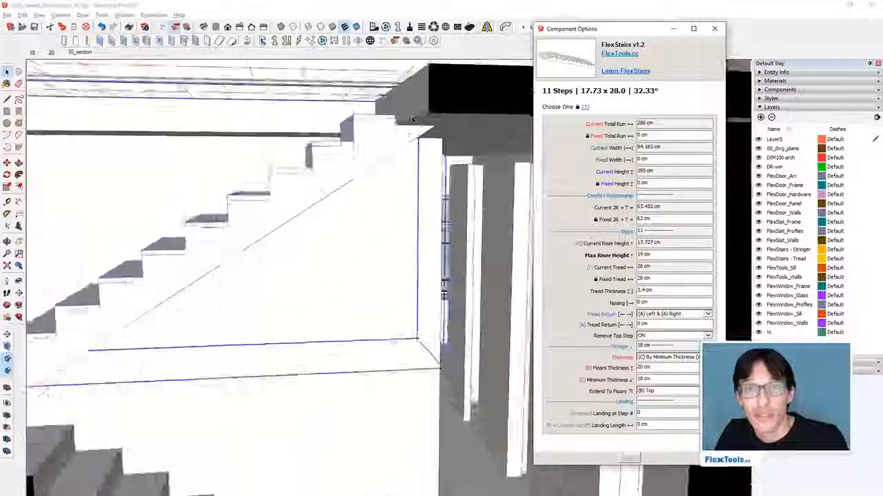
{"action": "mouse_move", "coordinate": [404, 128]}
{"action": "middle_mouse_down", "text": "shift"}
{"action": "mouse_move", "coordinate": [361, 201]}
{"action": "mouse_move", "coordinate": [360, 185]}
{"action": "middle_mouse_up", "text": "shift"}
{"action": "left_click", "coordinate": [360, 182]}
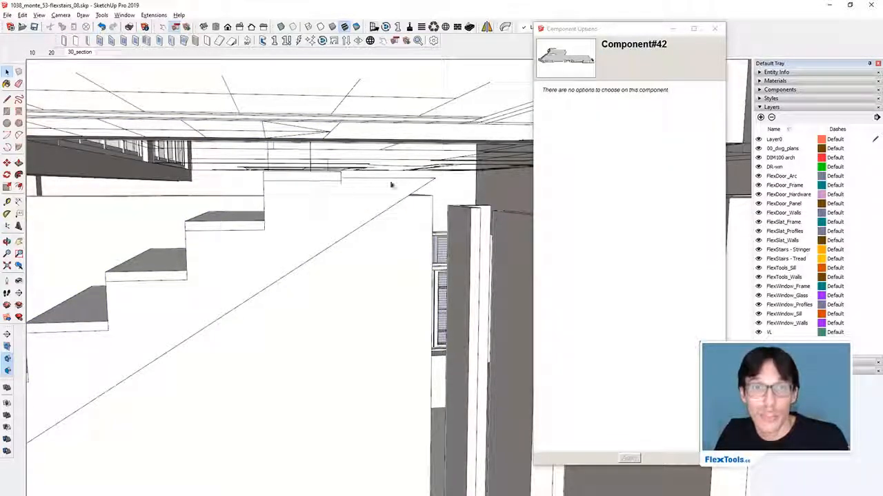
{"action": "left_click", "coordinate": [334, 216]}
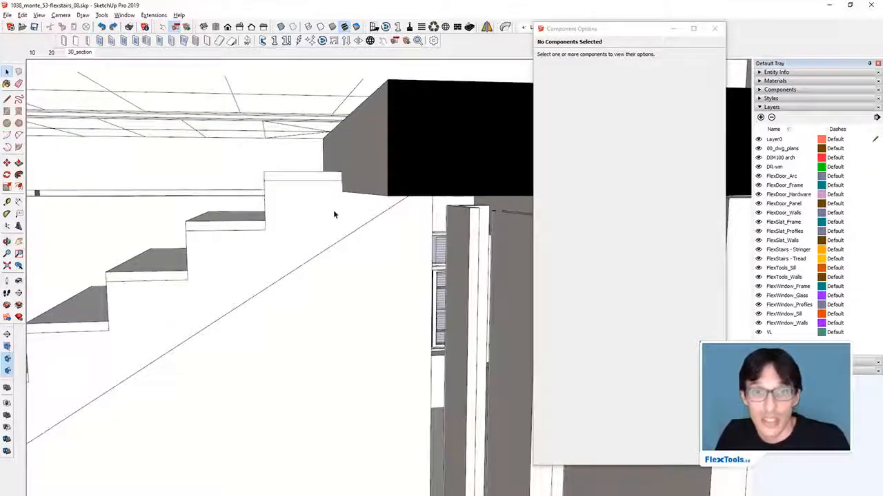
- Set the upper flight's Floors Thickness to 25 cm
{"action": "left_click", "coordinate": [333, 210]}
{"action": "left_click_drag", "start_coordinate": [660, 369], "coordinate": [598, 367]}
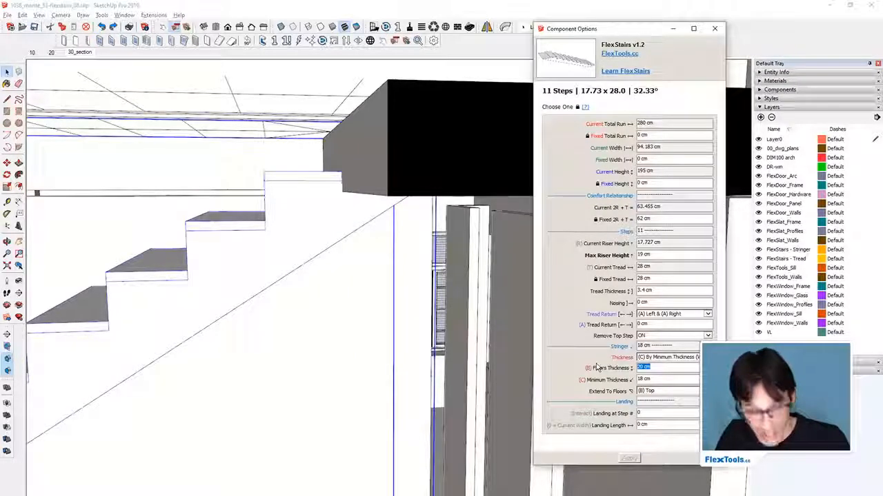
{"action": "type", "text": "25"}
{"action": "key", "text": "Return"}
{"action": "middle_click_drag", "start_coordinate": [335, 223], "coordinate": [340, 129]}
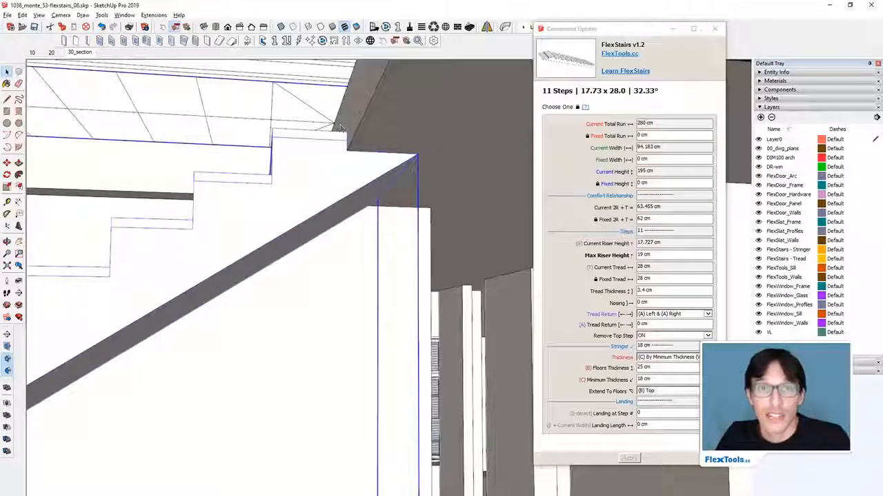
- Set the upper flight's Extend To Floors option to (B) Top & (B) Bottom and check its underside at the landing
{"action": "middle_click_drag", "start_coordinate": [311, 178], "coordinate": [280, 219]}
{"action": "scroll", "coordinate": [280, 222], "scroll_direction": "up", "scroll_amount": 3}
{"action": "middle_click_drag", "start_coordinate": [144, 287], "coordinate": [235, 251]}
{"action": "scroll", "coordinate": [238, 248], "scroll_direction": "up", "scroll_amount": 3}
{"action": "scroll", "coordinate": [237, 248], "scroll_direction": "up", "scroll_amount": 4}
{"action": "middle_click_drag", "start_coordinate": [242, 209], "coordinate": [292, 250]}
{"action": "left_click", "coordinate": [652, 391]}
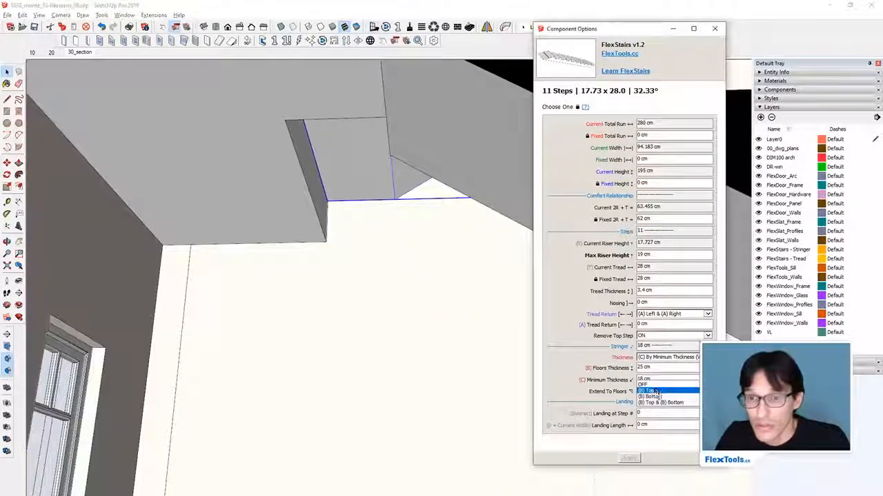
{"action": "left_click", "coordinate": [658, 404]}
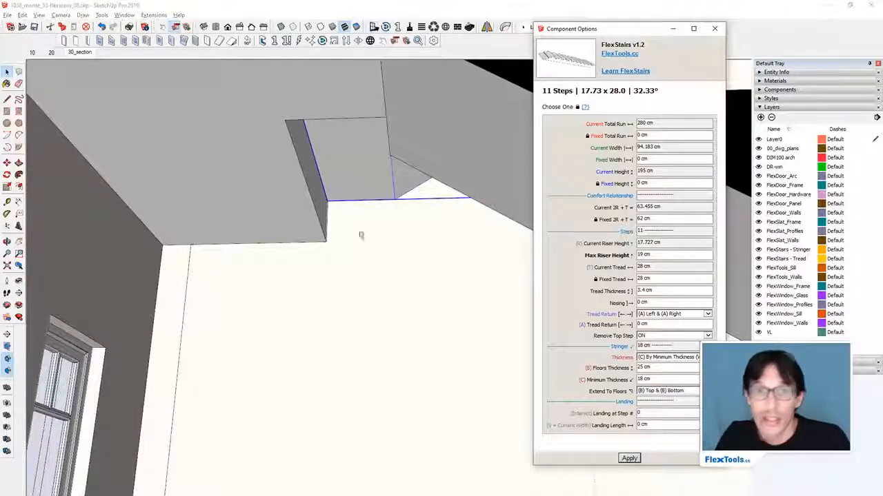
{"action": "scroll", "coordinate": [305, 168], "scroll_direction": "up", "scroll_amount": 3}
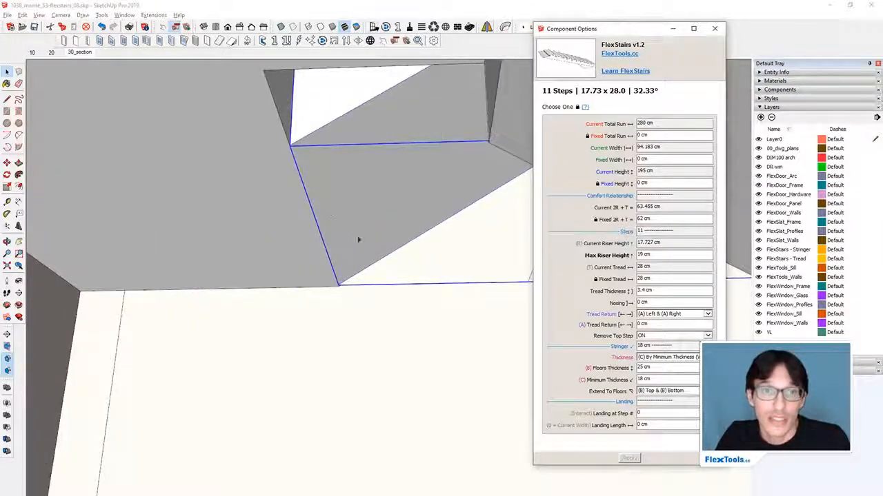
{"action": "scroll", "coordinate": [355, 237], "scroll_direction": "up", "scroll_amount": 3}
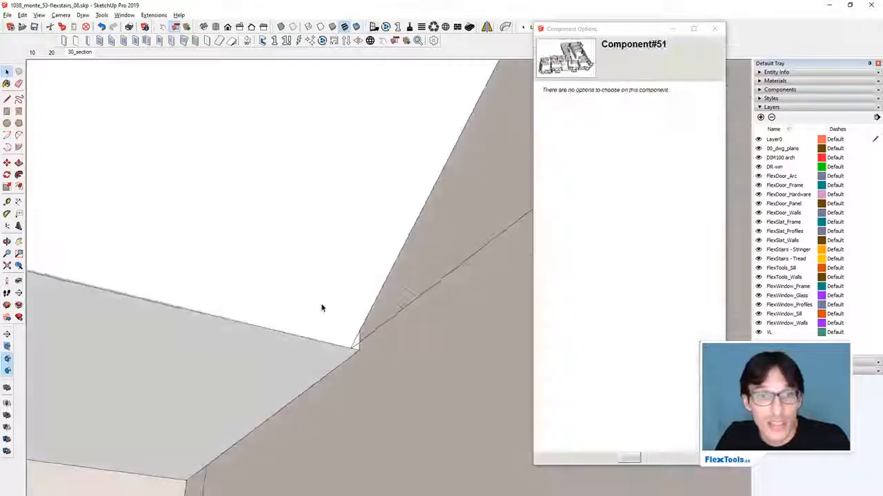
- Scale the upper flight sideways to the wall corner at the landing, making it about 95.6 cm wide
{"action": "middle_click_drag", "start_coordinate": [337, 329], "coordinate": [276, 362]}
{"action": "left_click", "coordinate": [283, 290]}
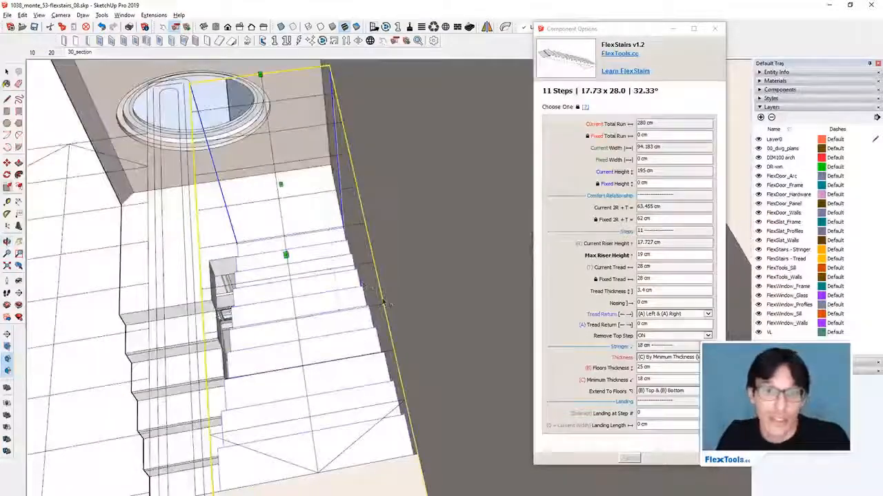
{"action": "middle_click_drag", "start_coordinate": [372, 322], "coordinate": [402, 343]}
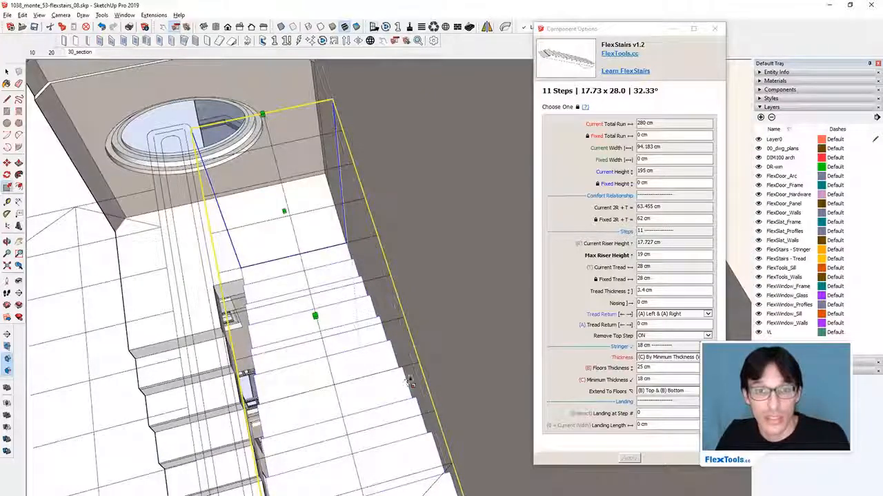
{"action": "left_click", "coordinate": [400, 372]}
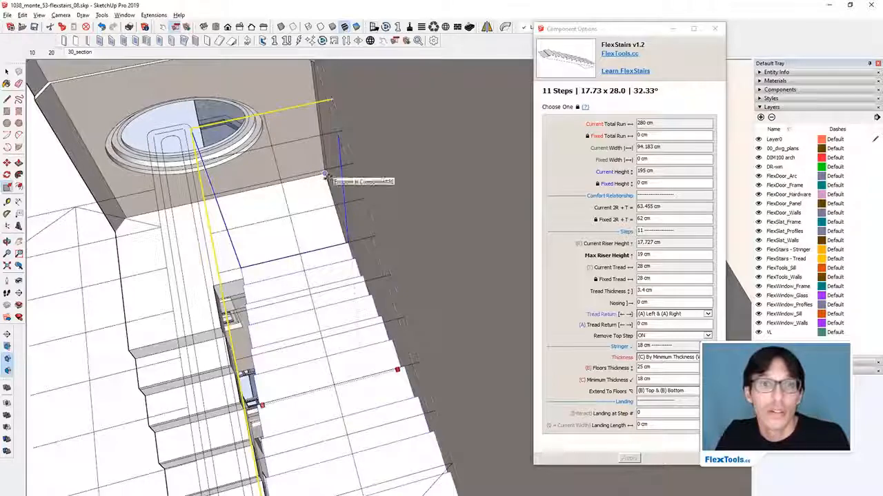
{"action": "scroll", "coordinate": [321, 216], "scroll_direction": "up", "scroll_amount": 10}
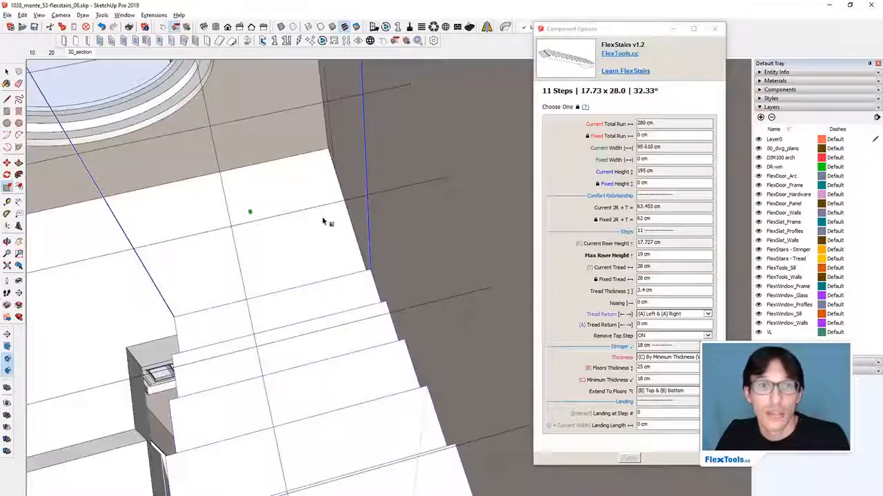
{"action": "scroll", "coordinate": [292, 224], "scroll_direction": "down", "scroll_amount": 10}
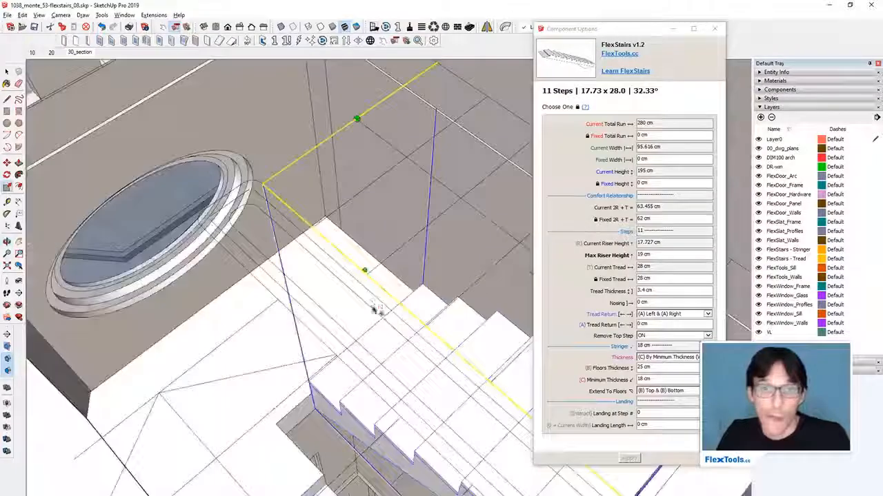
{"action": "middle_click_drag", "start_coordinate": [373, 309], "coordinate": [365, 104]}
{"action": "scroll", "coordinate": [362, 106], "scroll_direction": "down", "scroll_amount": 2}
{"action": "key", "text": "space"}
- Set the lower flight's Extend To Floors option to (B) Top & (B) Bottom and its Floors Thickness to 25 cm
{"action": "middle_click_drag", "start_coordinate": [334, 190], "coordinate": [311, 277]}
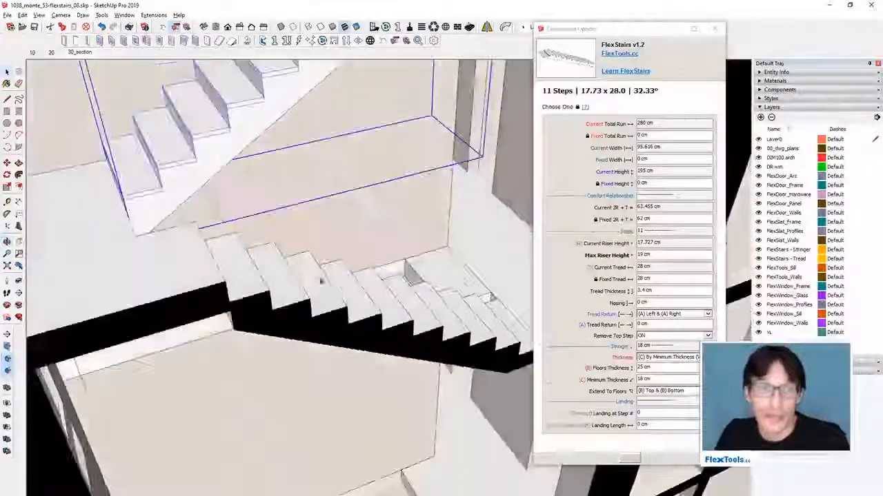
{"action": "left_click", "coordinate": [337, 303]}
{"action": "middle_click_drag", "start_coordinate": [516, 334], "coordinate": [387, 289]}
{"action": "scroll", "coordinate": [398, 297], "scroll_direction": "down", "scroll_amount": 2}
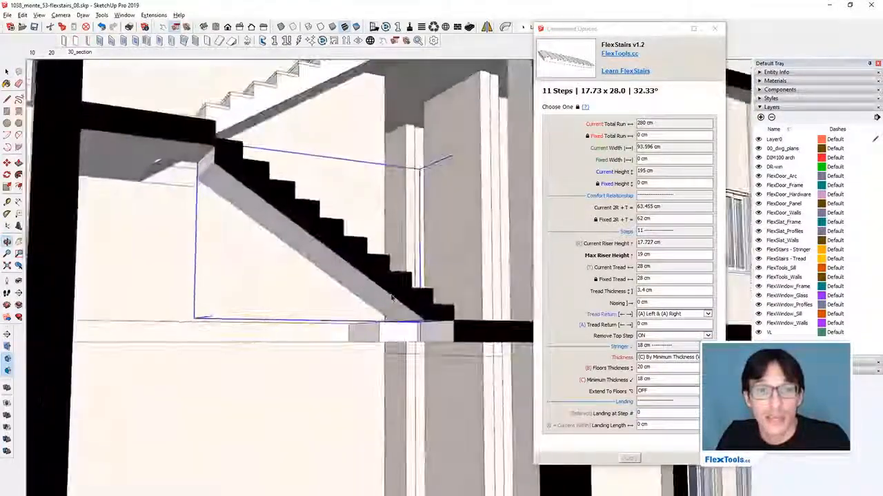
{"action": "left_click", "coordinate": [662, 391]}
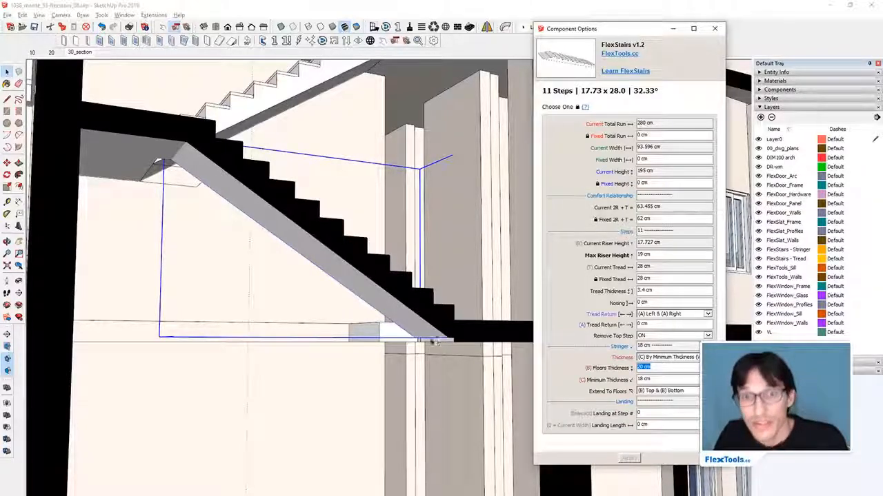
{"action": "middle_click_drag", "start_coordinate": [267, 207], "coordinate": [261, 269]}
{"action": "left_click", "coordinate": [655, 368]}
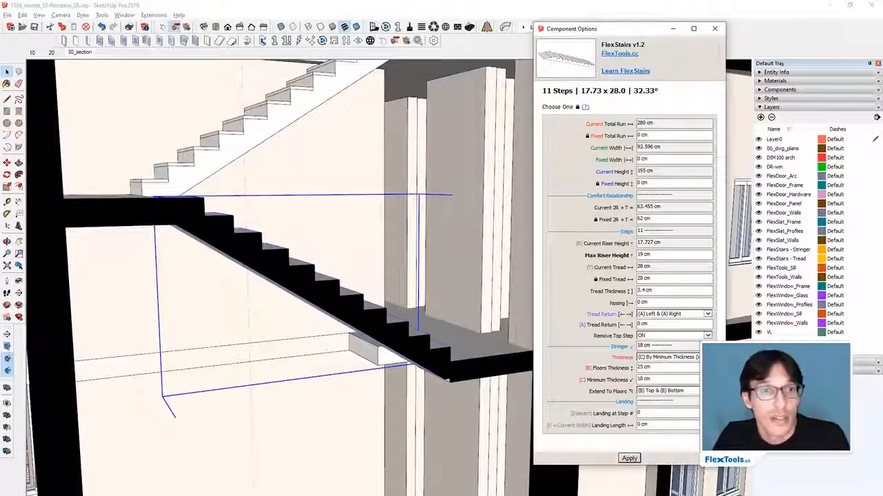
- Open the lower flight component and inspect the floor lines extending from the bottom end of its stringer
{"action": "middle_click_drag", "start_coordinate": [386, 290], "coordinate": [416, 171]}
{"action": "scroll", "coordinate": [446, 225], "scroll_direction": "up", "scroll_amount": 3}
{"action": "left_click", "coordinate": [512, 212]}
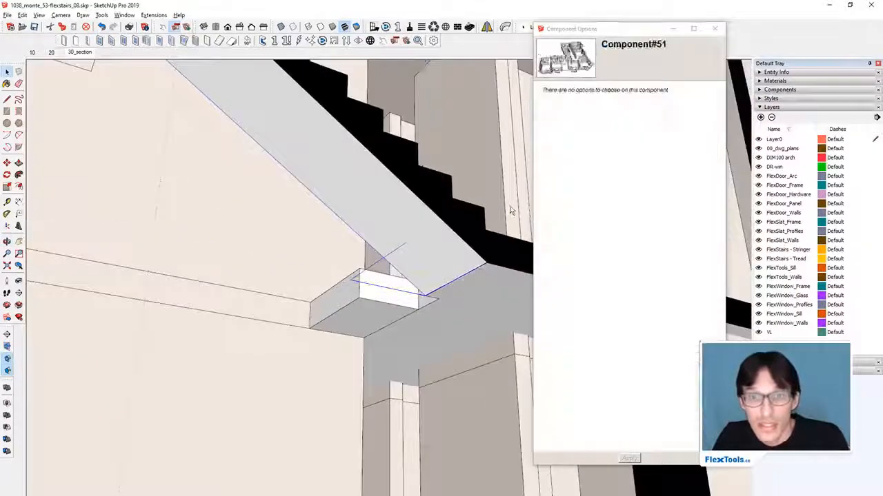
{"action": "middle_click_drag", "start_coordinate": [496, 204], "coordinate": [439, 235]}
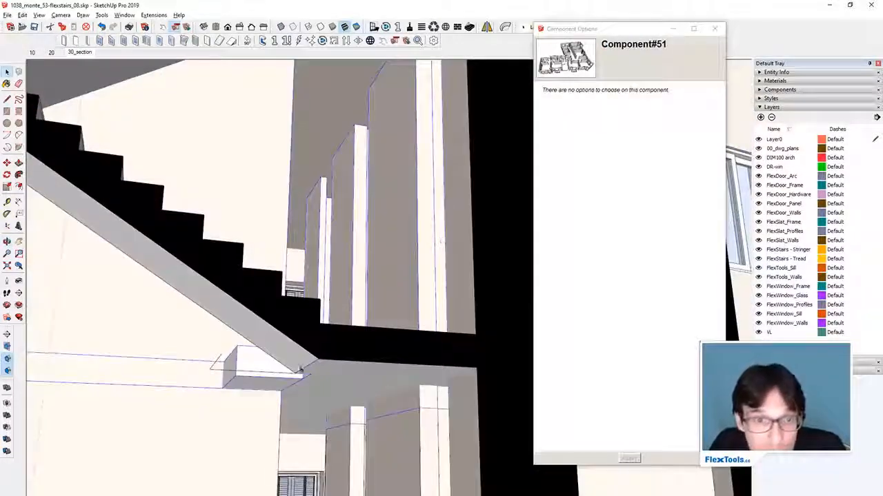
{"action": "left_click", "coordinate": [214, 368]}
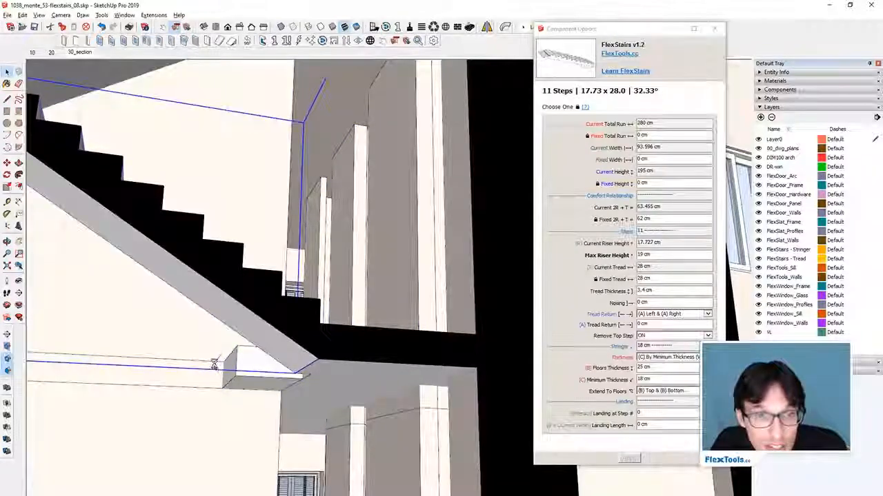
{"action": "double_click", "coordinate": [214, 368]}
{"action": "left_click", "coordinate": [215, 368]}
{"action": "scroll", "coordinate": [286, 378], "scroll_direction": "down", "scroll_amount": 5}
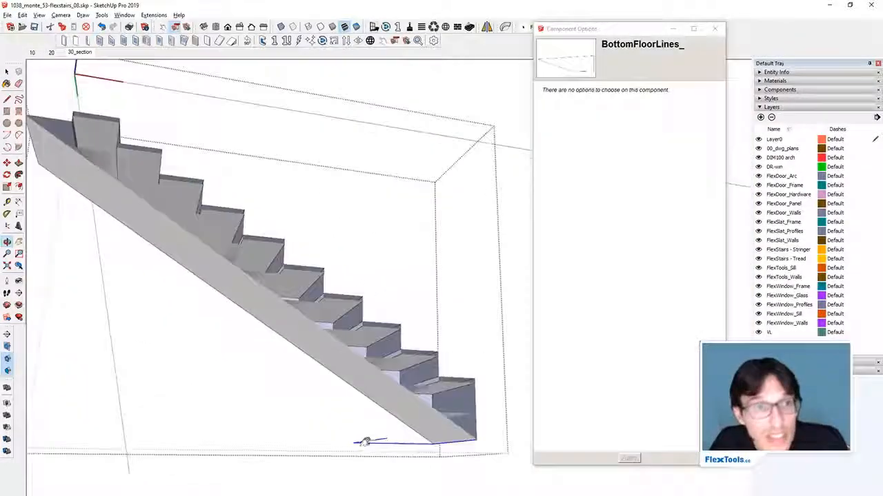
{"action": "key", "text": "Escape"}
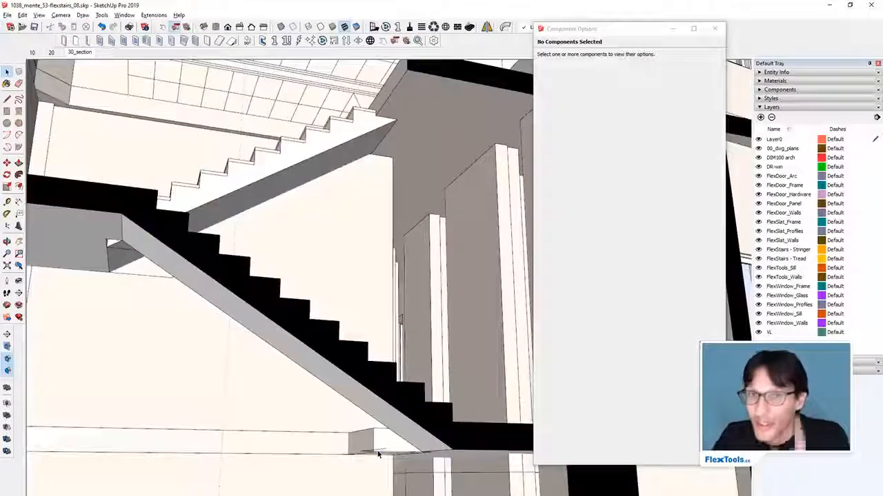
- Set the lower flight's stringer Thickness option to (B) By Floors Thickness
{"action": "middle_click_drag", "start_coordinate": [388, 448], "coordinate": [393, 371]}
{"action": "scroll", "coordinate": [393, 371], "scroll_direction": "up", "scroll_amount": 2}
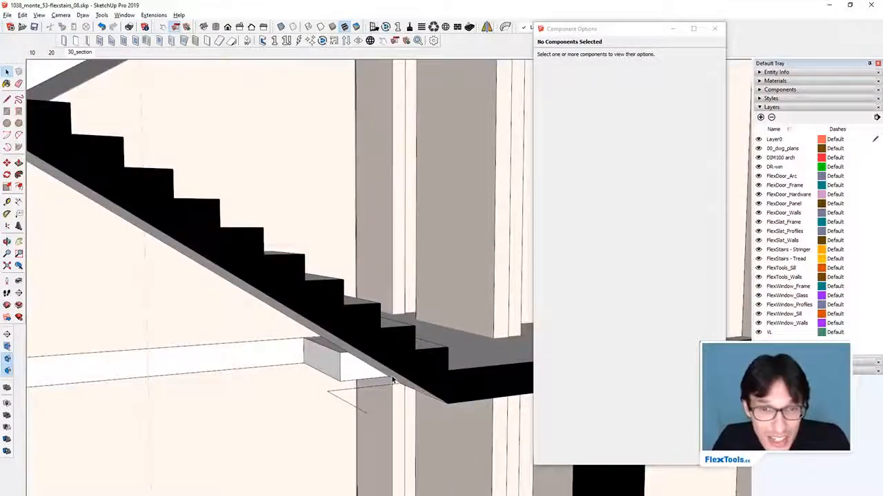
{"action": "left_click", "coordinate": [393, 381]}
{"action": "left_click", "coordinate": [670, 359]}
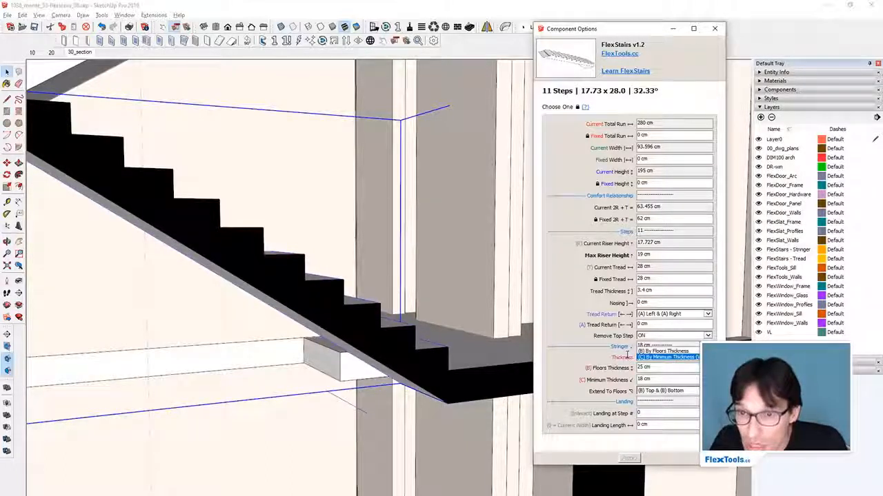
{"action": "left_click", "coordinate": [655, 351]}
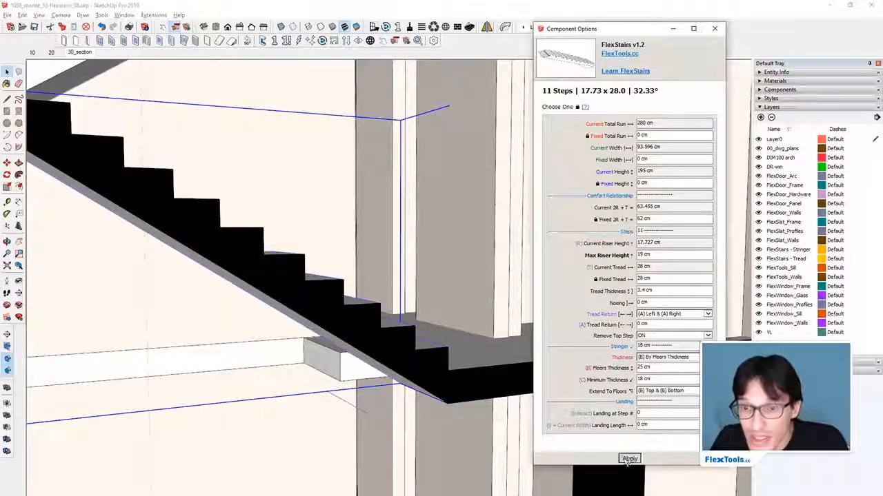
{"action": "scroll", "coordinate": [320, 311], "scroll_direction": "down", "scroll_amount": 4}
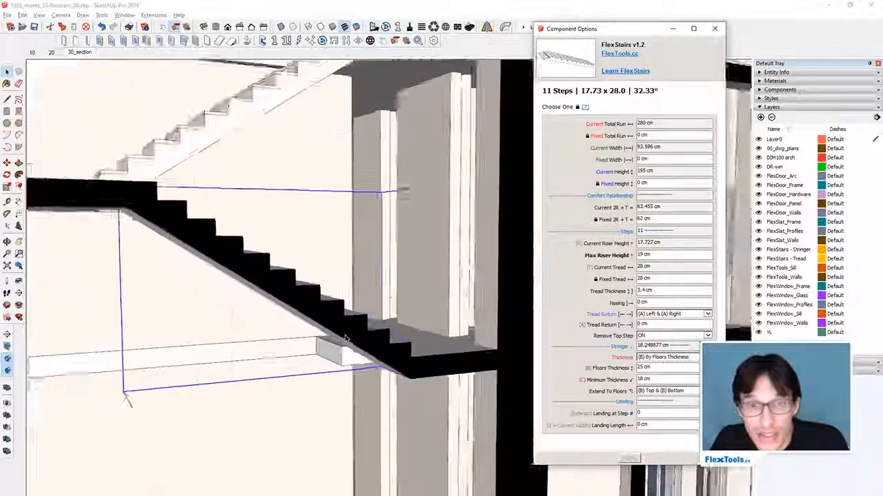
- Set the upper flight's stringer Thickness option to (B) By Floors Thickness
{"action": "scroll", "coordinate": [321, 338], "scroll_direction": "down", "scroll_amount": 3}
{"action": "mouse_move", "coordinate": [306, 336]}
{"action": "middle_mouse_down"}
{"action": "mouse_move", "coordinate": [234, 339]}
{"action": "mouse_move", "coordinate": [296, 347]}
{"action": "middle_mouse_up"}
{"action": "scroll", "coordinate": [254, 225], "scroll_direction": "up", "scroll_amount": 3}
{"action": "left_click", "coordinate": [253, 225]}
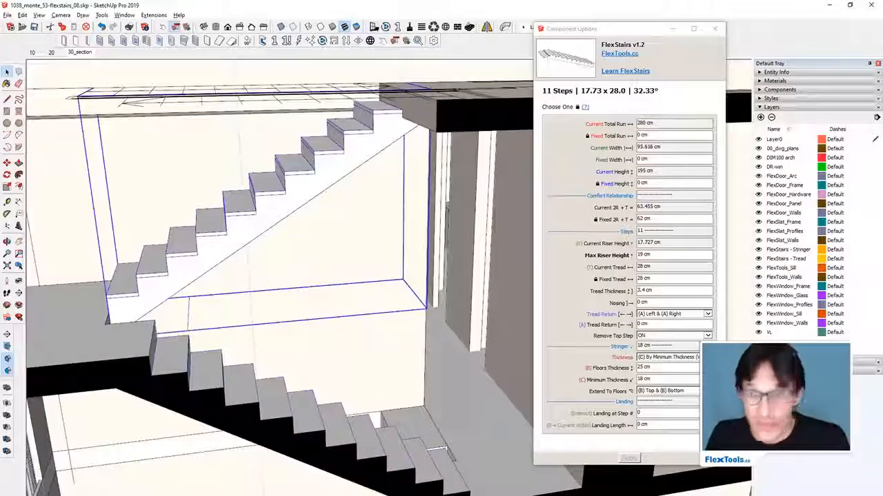
{"action": "left_click", "coordinate": [649, 363]}
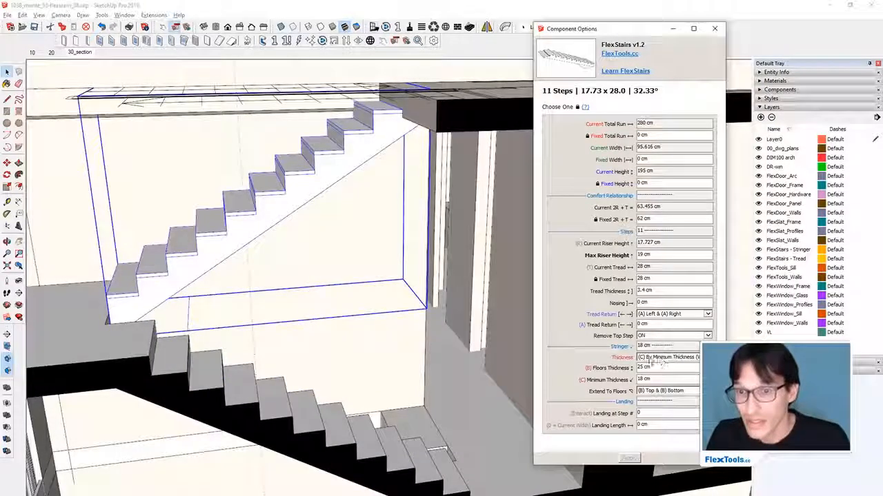
{"action": "left_click", "coordinate": [651, 358]}
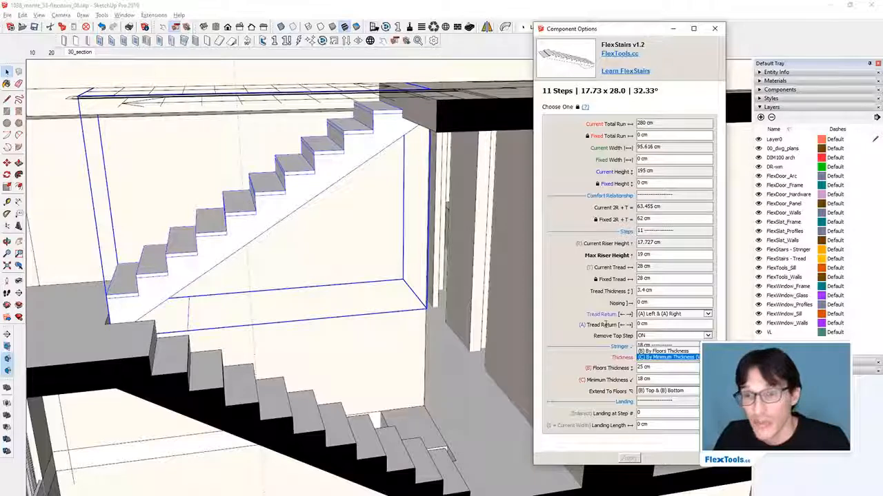
{"action": "left_click", "coordinate": [663, 352]}
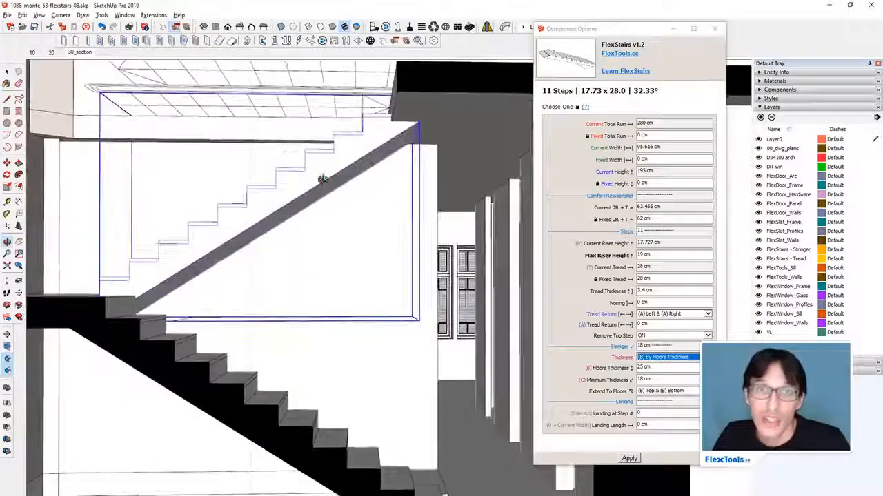
{"action": "left_click", "coordinate": [673, 359]}
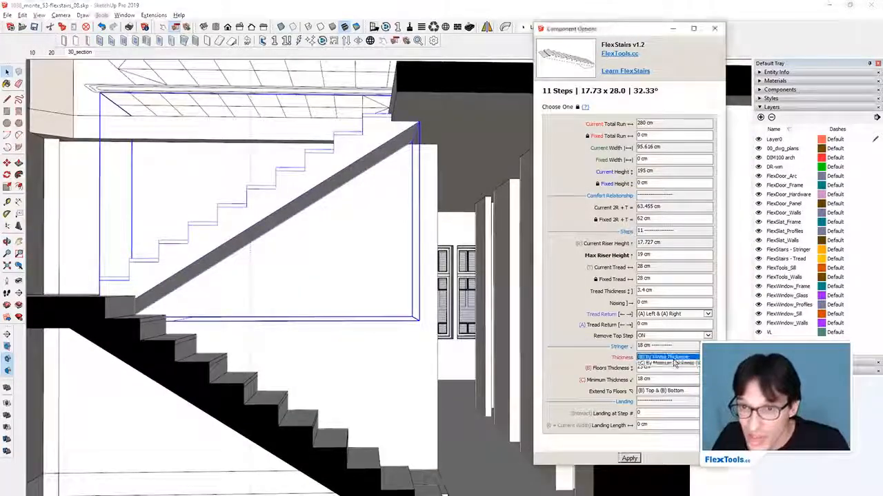
{"action": "left_click", "coordinate": [669, 358]}
{"action": "left_click", "coordinate": [638, 459]}
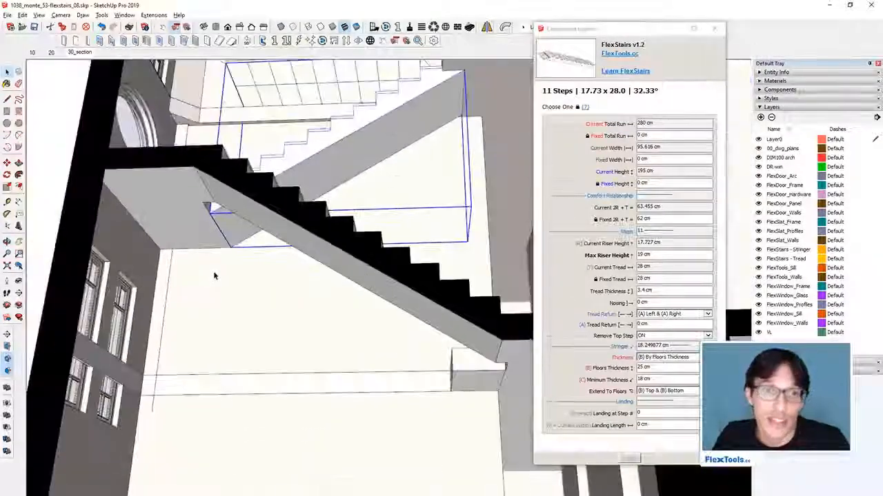
- Examine how both flights, the landing and the floor slabs meet in the building section
{"action": "middle_click_drag", "start_coordinate": [214, 276], "coordinate": [329, 339]}
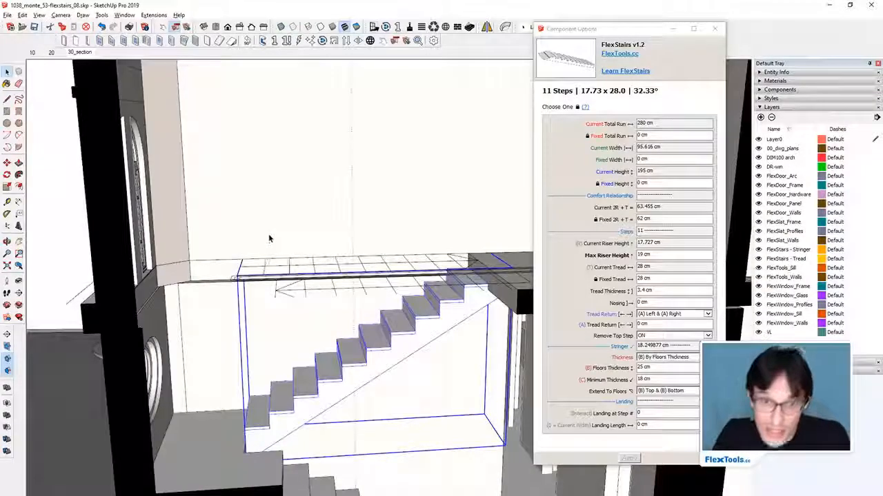
{"action": "scroll", "coordinate": [285, 272], "scroll_direction": "down", "scroll_amount": 4}
{"action": "mouse_move", "coordinate": [345, 318]}
{"action": "middle_mouse_down", "text": "shift"}
{"action": "mouse_move", "coordinate": [286, 271]}
{"action": "mouse_move", "coordinate": [338, 408]}
{"action": "mouse_move", "coordinate": [361, 339]}
{"action": "middle_mouse_up", "text": "shift"}
{"action": "scroll", "coordinate": [361, 319], "scroll_direction": "up", "scroll_amount": 3}
{"action": "scroll", "coordinate": [367, 317], "scroll_direction": "up", "scroll_amount": 3}
{"action": "middle_click_drag", "start_coordinate": [296, 302], "coordinate": [253, 319]}
{"action": "scroll", "coordinate": [253, 319], "scroll_direction": "down", "scroll_amount": 4}
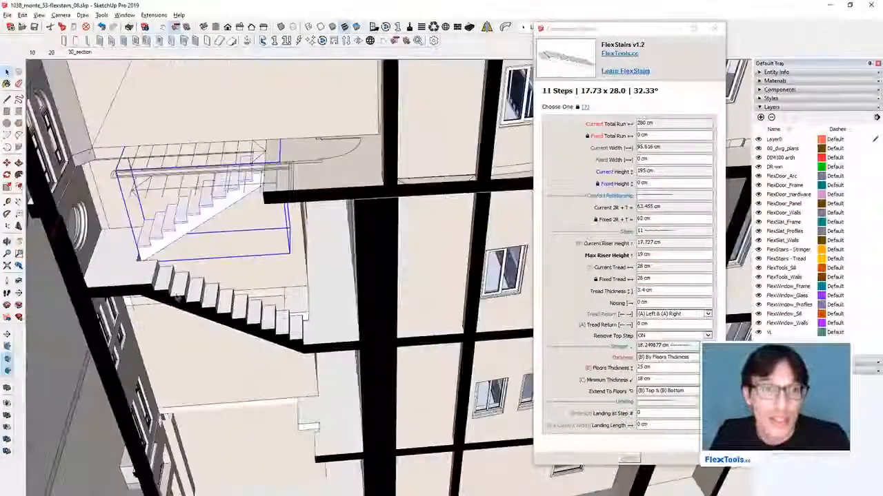
{"action": "left_click", "coordinate": [187, 289]}
{"action": "scroll", "coordinate": [190, 287], "scroll_direction": "up", "scroll_amount": 3}
{"action": "left_click", "coordinate": [190, 287]}
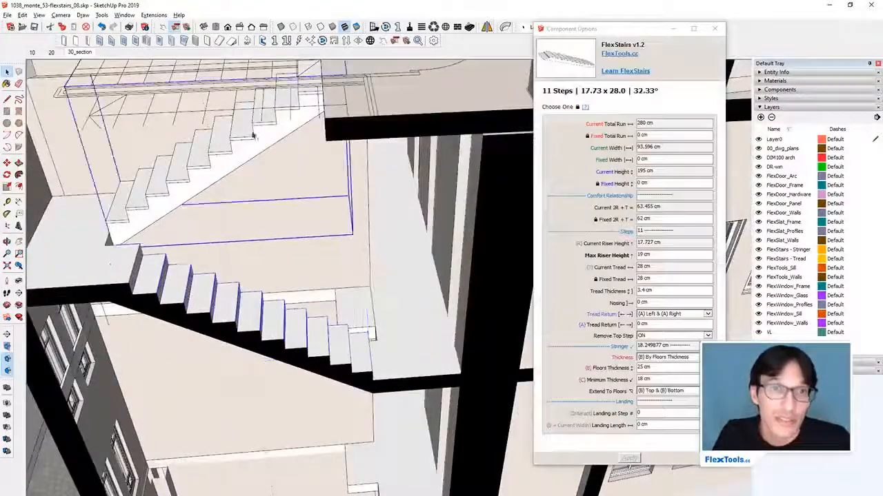
{"action": "scroll", "coordinate": [269, 200], "scroll_direction": "up", "scroll_amount": 3}
{"action": "middle_click_drag", "start_coordinate": [273, 201], "coordinate": [257, 225]}
- Combine the lower flight, landing and upper flight into one component and open it for editing
{"action": "left_click", "coordinate": [198, 318]}
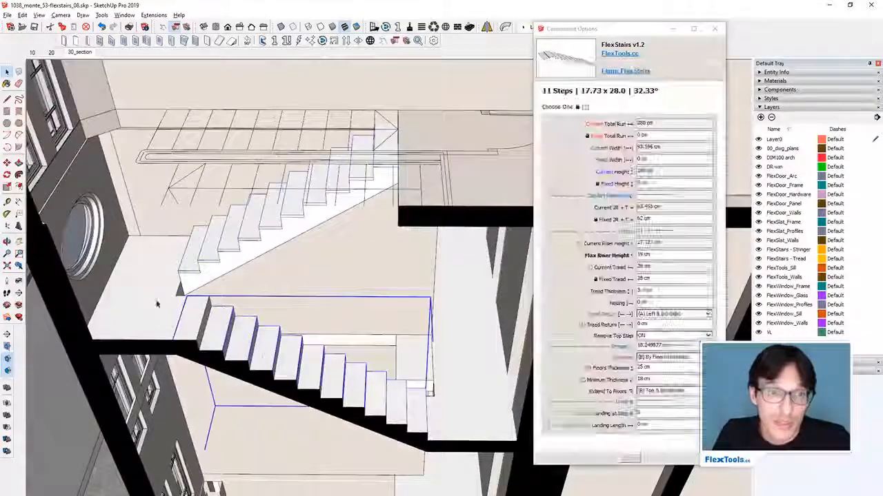
{"action": "left_click", "coordinate": [155, 304], "text": "shift"}
{"action": "left_click", "coordinate": [266, 230], "text": "shift"}
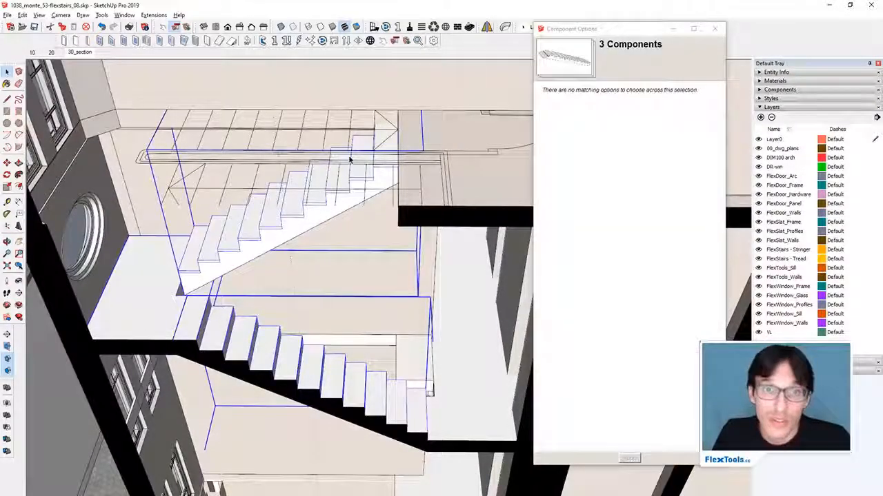
{"action": "key", "text": "g"}
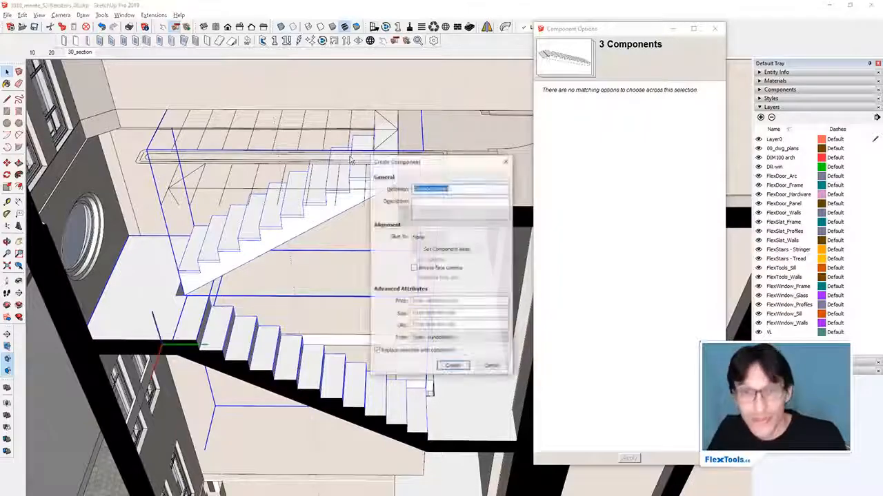
{"action": "key", "text": "Return"}
{"action": "middle_click_drag", "start_coordinate": [352, 156], "coordinate": [202, 263]}
{"action": "double_click", "coordinate": [202, 263]}
{"action": "scroll", "coordinate": [203, 264], "scroll_direction": "down", "scroll_amount": 2}
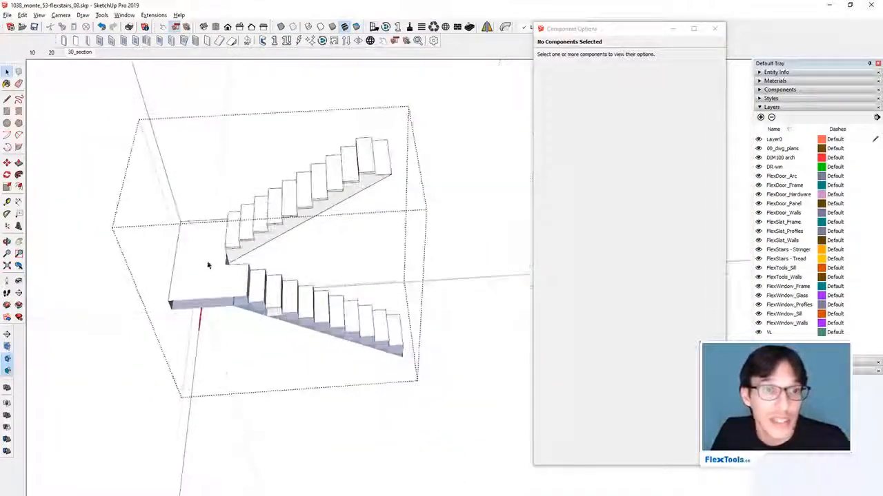
- Copy the combined stair component straight down to the floor below
{"action": "key", "text": "Escape"}
{"action": "key", "text": "m"}
{"action": "left_click", "coordinate": [442, 178]}
{"action": "key", "text": "ctrl"}
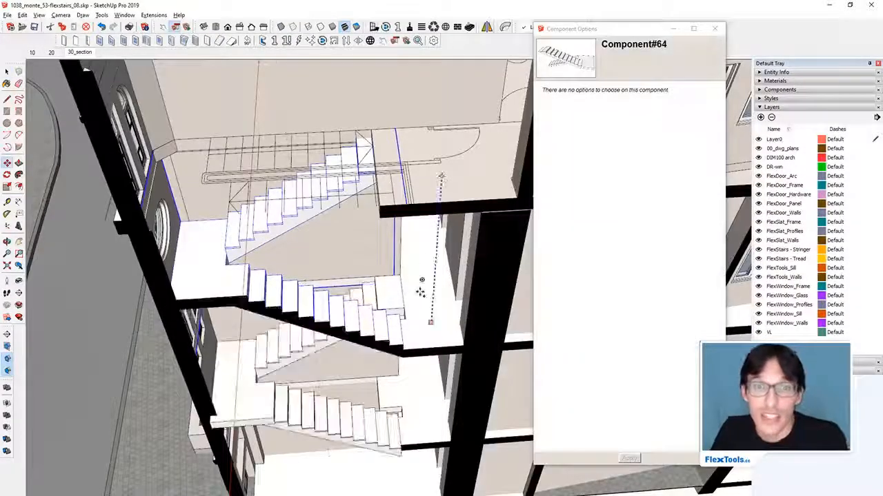
{"action": "left_click", "coordinate": [417, 307]}
- Place another copy of the stair component one storey further down, in the ground floor's stairwell
{"action": "scroll", "coordinate": [396, 342], "scroll_direction": "up", "scroll_amount": 5}
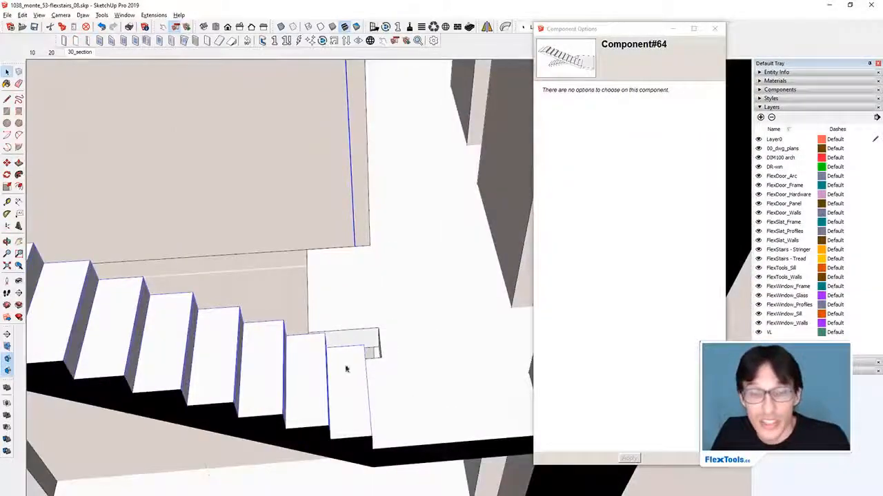
{"action": "scroll", "coordinate": [380, 335], "scroll_direction": "down", "scroll_amount": 5}
{"action": "middle_click_drag", "start_coordinate": [380, 336], "coordinate": [449, 74]}
{"action": "middle_click_drag", "start_coordinate": [399, 233], "coordinate": [345, 443]}
{"action": "middle_click_drag", "start_coordinate": [310, 251], "coordinate": [351, 291]}
{"action": "key", "text": "m"}
{"action": "left_click", "coordinate": [348, 295]}
{"action": "left_click", "coordinate": [355, 389]}
{"action": "mouse_move", "coordinate": [355, 387]}
{"action": "middle_mouse_down"}
{"action": "mouse_move", "coordinate": [372, 131]}
{"action": "mouse_move", "coordinate": [406, 373]}
{"action": "middle_mouse_up"}
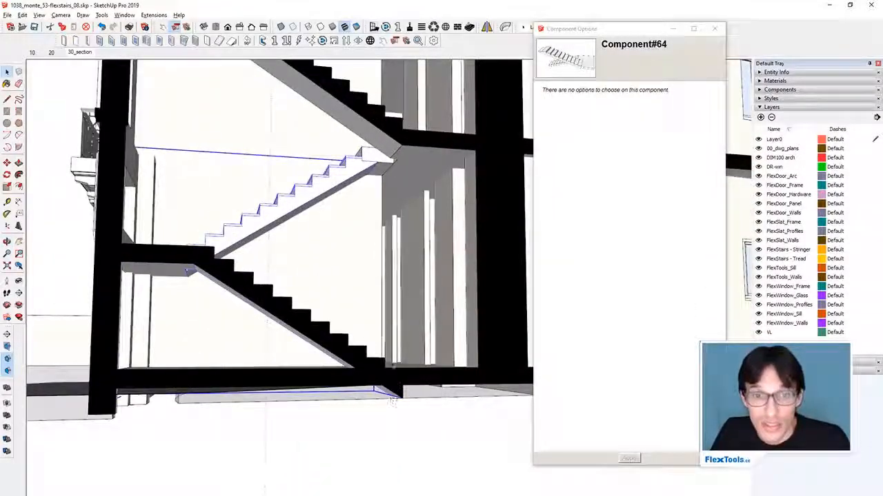
- Compare the ground floor's storey height with the storey above using a vertical Line tool reference
{"action": "middle_click_drag", "start_coordinate": [394, 178], "coordinate": [346, 231]}
{"action": "key", "text": "l"}
{"action": "middle_click_drag", "start_coordinate": [347, 200], "coordinate": [352, 262]}
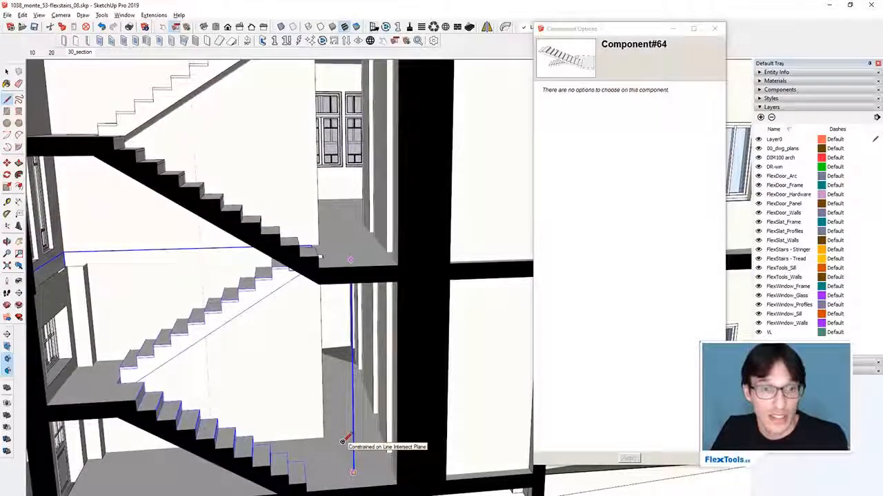
{"action": "scroll", "coordinate": [343, 442], "scroll_direction": "down", "scroll_amount": 3}
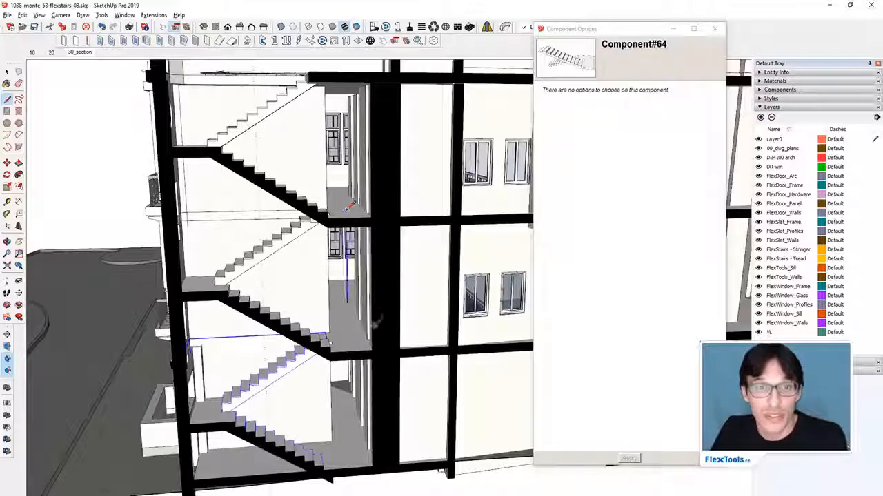
{"action": "scroll", "coordinate": [282, 409], "scroll_direction": "up", "scroll_amount": 5}
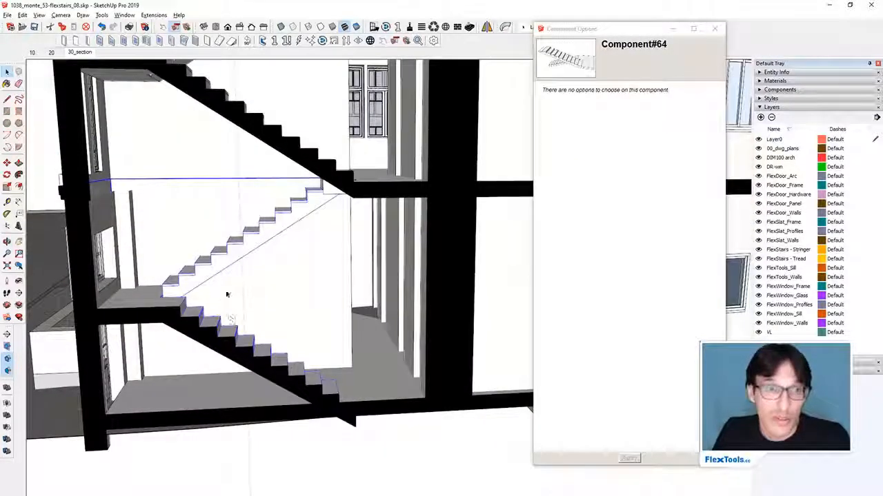
- Make the ground-floor stair component unique
{"action": "middle_click_drag", "start_coordinate": [289, 250], "coordinate": [207, 348]}
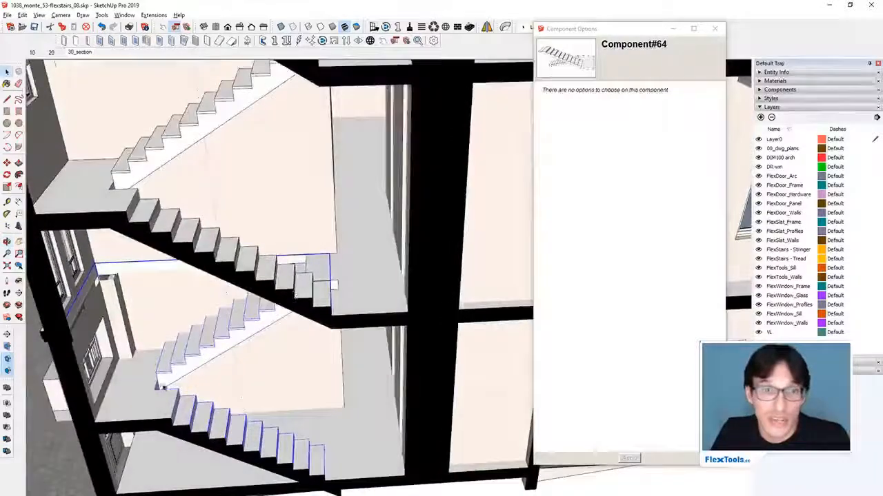
{"action": "middle_click_drag", "start_coordinate": [148, 394], "coordinate": [310, 269]}
{"action": "middle_click_drag", "start_coordinate": [384, 265], "coordinate": [340, 394]}
{"action": "scroll", "coordinate": [340, 394], "scroll_direction": "down", "scroll_amount": 3}
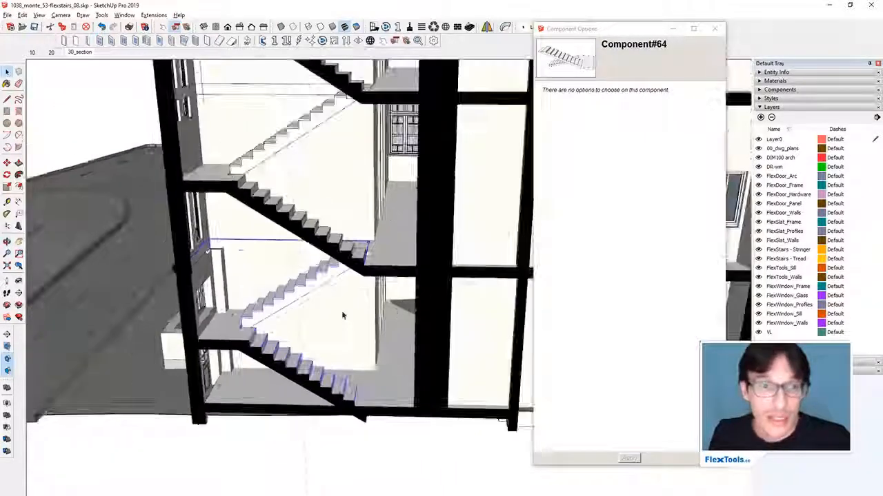
{"action": "scroll", "coordinate": [339, 319], "scroll_direction": "up", "scroll_amount": 3}
{"action": "right_click", "coordinate": [255, 298]}
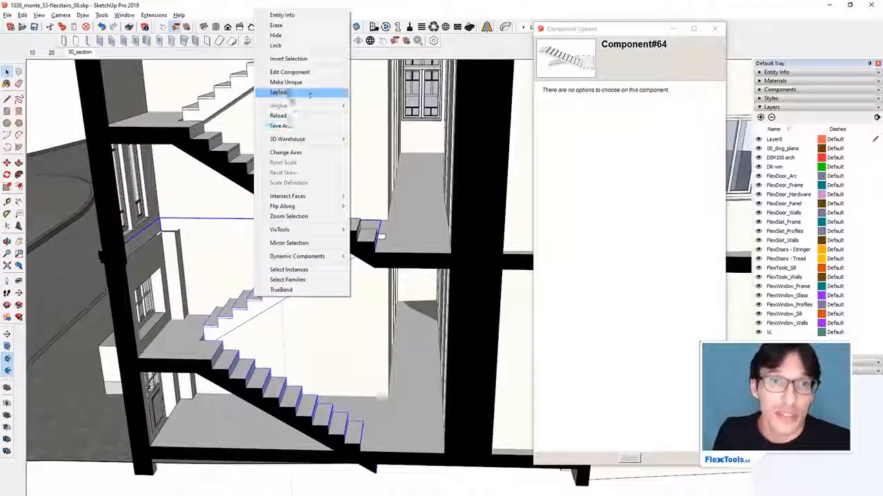
{"action": "left_click", "coordinate": [286, 81]}
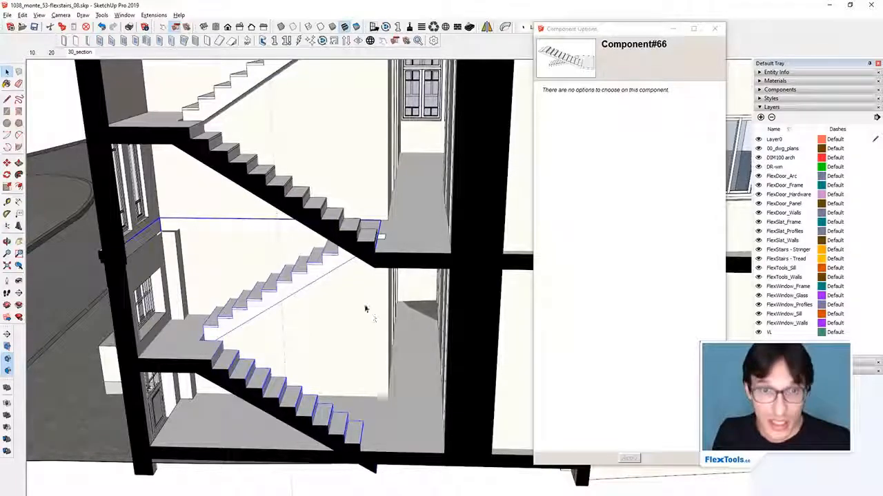
- Open the ground-floor stair component for editing and select its upper flight
{"action": "scroll", "coordinate": [301, 271], "scroll_direction": "up", "scroll_amount": 3}
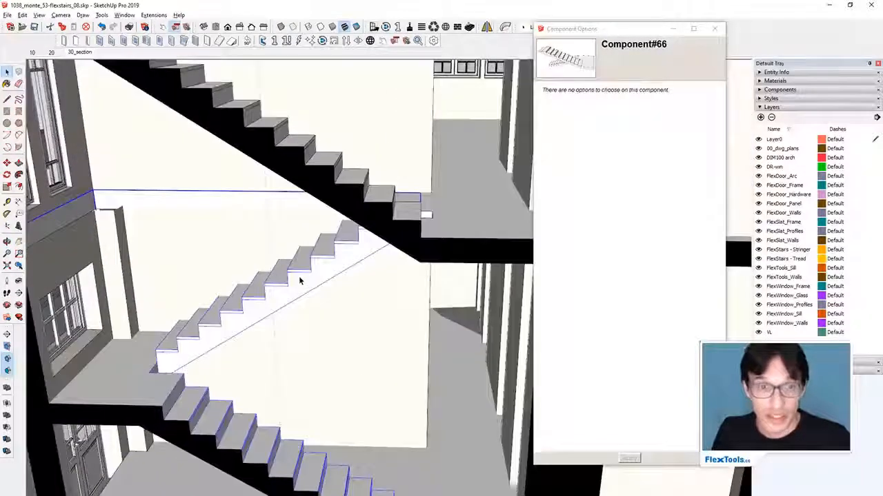
{"action": "double_click", "coordinate": [301, 285]}
{"action": "left_click", "coordinate": [297, 284]}
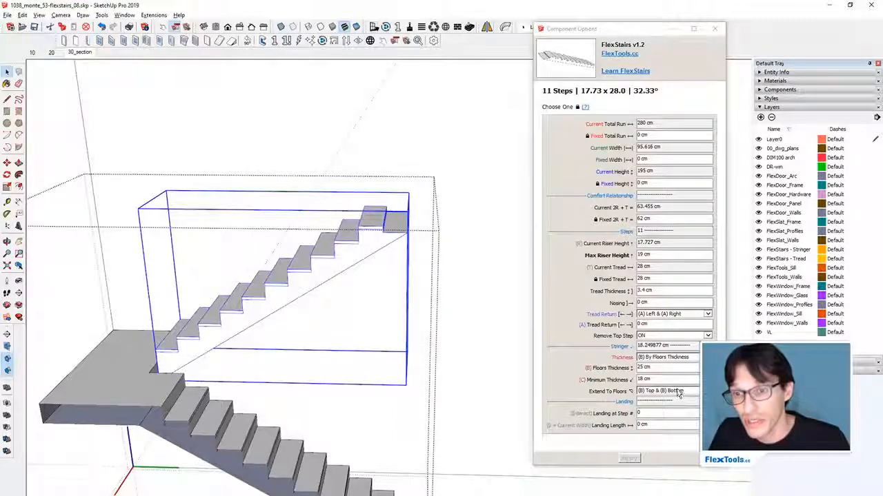
{"action": "left_click", "coordinate": [648, 391]}
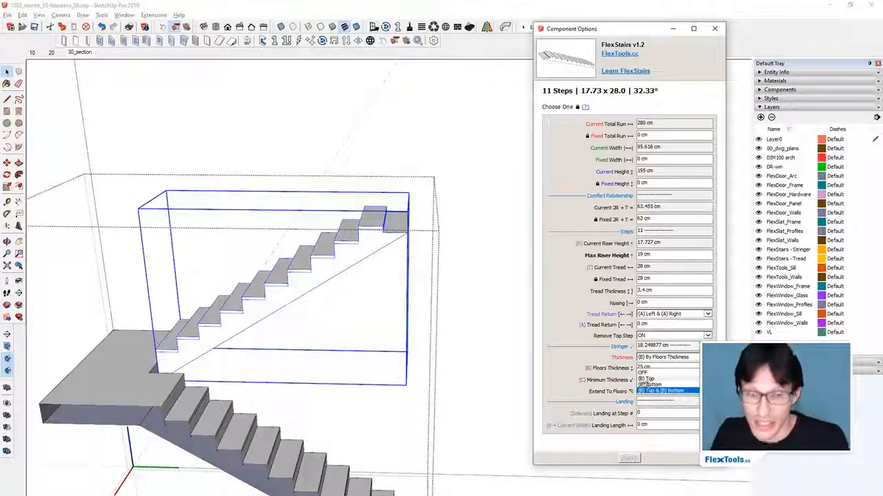
{"action": "left_click", "coordinate": [237, 307]}
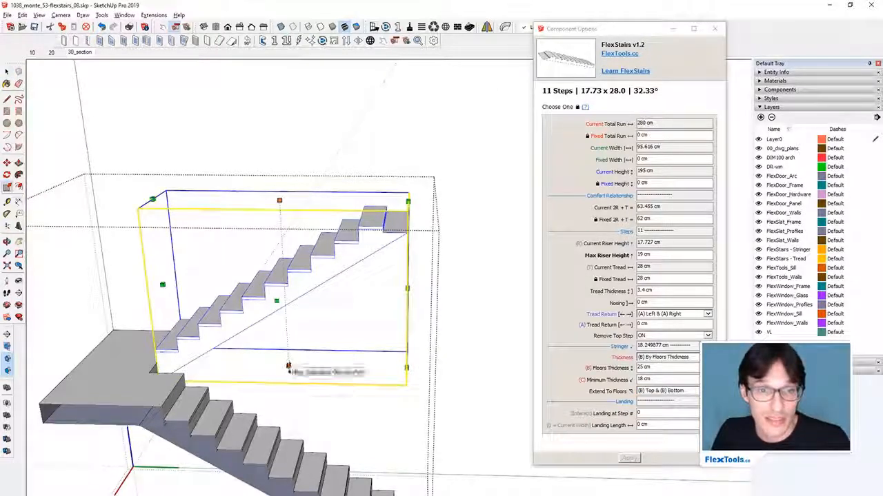
- Try to scale the upper flight's height down to about 174 cm by raising its base at the landing
{"action": "mouse_move", "coordinate": [289, 367]}
{"action": "left_mouse_down"}
{"action": "mouse_move", "coordinate": [286, 318]}
{"action": "mouse_move", "coordinate": [288, 373]}
{"action": "left_mouse_up"}
{"action": "left_click_drag", "start_coordinate": [211, 378], "coordinate": [169, 350]}
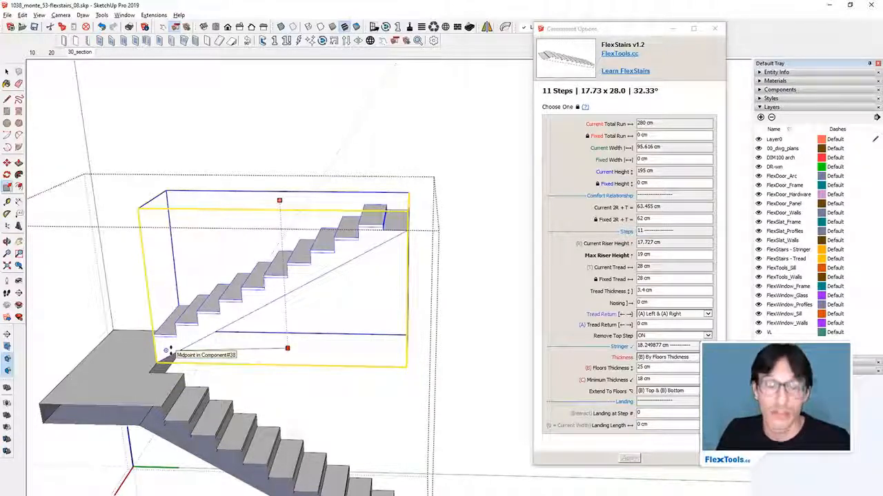
{"action": "left_click_drag", "start_coordinate": [167, 351], "coordinate": [117, 379]}
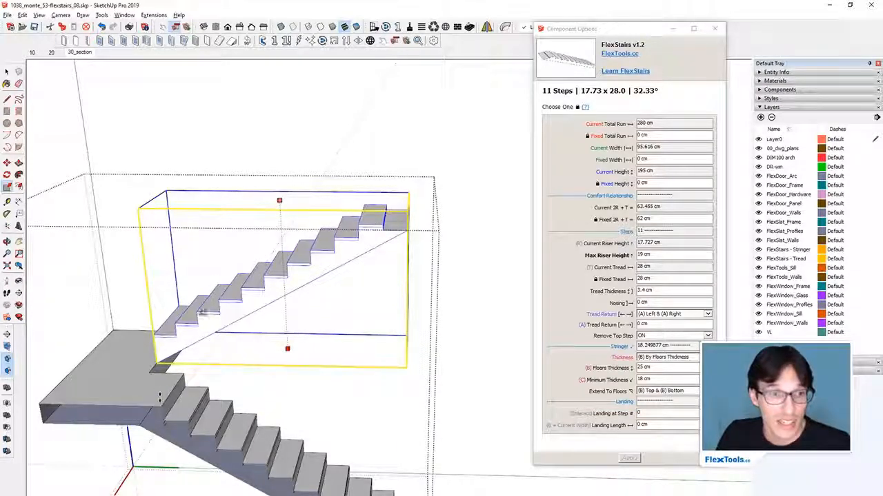
{"action": "middle_click_drag", "start_coordinate": [225, 307], "coordinate": [285, 264]}
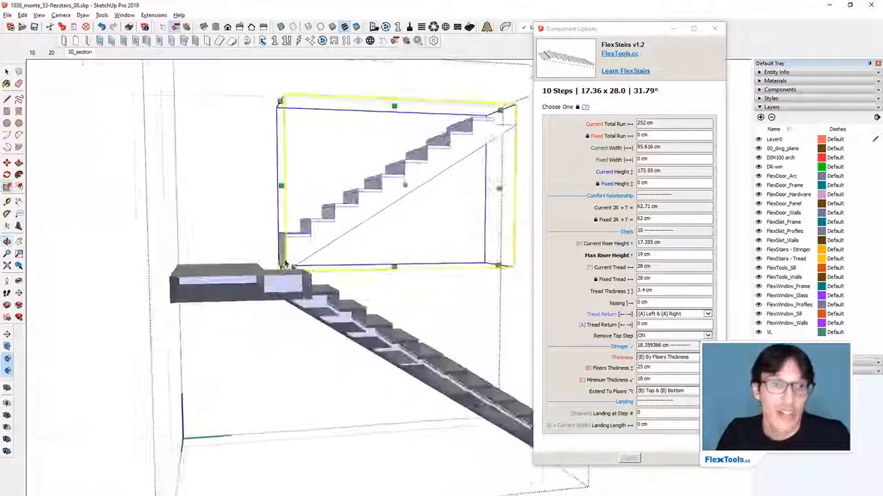
{"action": "scroll", "coordinate": [285, 264], "scroll_direction": "up", "scroll_amount": 5}
{"action": "key", "text": "m"}
{"action": "left_click_drag", "start_coordinate": [239, 251], "coordinate": [148, 252]}
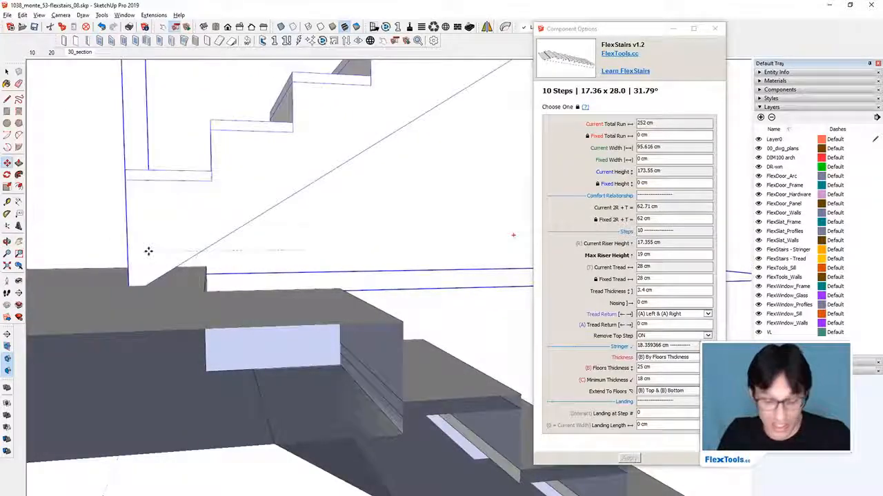
{"action": "key", "text": "space"}
{"action": "scroll", "coordinate": [157, 273], "scroll_direction": "down", "scroll_amount": 4}
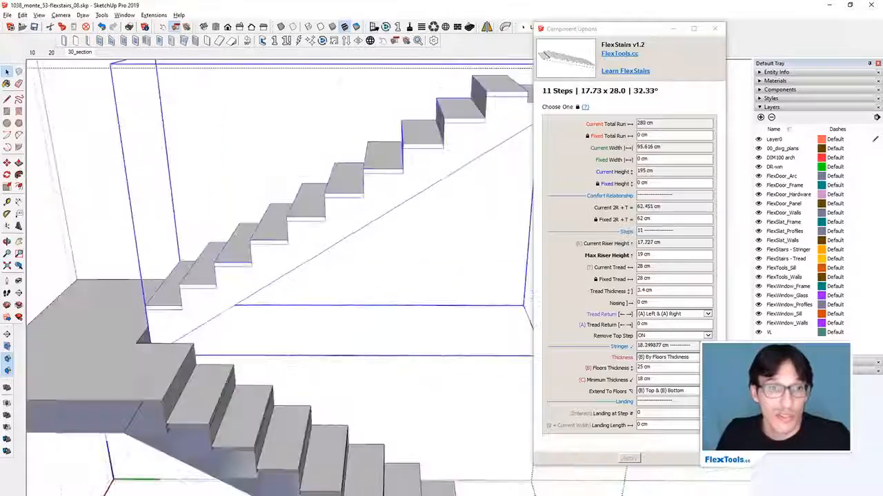
- Set the Extend To Floors option to OFF for both the upper and lower flights of the ground-floor stair
{"action": "left_click", "coordinate": [672, 391]}
{"action": "left_click", "coordinate": [673, 391]}
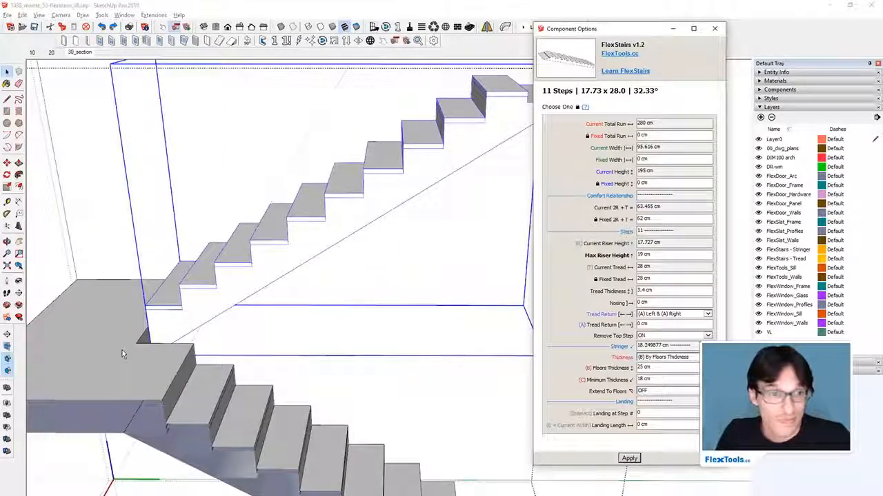
{"action": "middle_click_drag", "start_coordinate": [127, 352], "coordinate": [159, 369]}
{"action": "scroll", "coordinate": [159, 369], "scroll_direction": "down", "scroll_amount": 4}
{"action": "left_click", "coordinate": [159, 369]}
{"action": "left_click", "coordinate": [669, 392]}
{"action": "left_click", "coordinate": [650, 373]}
{"action": "left_click", "coordinate": [631, 459]}
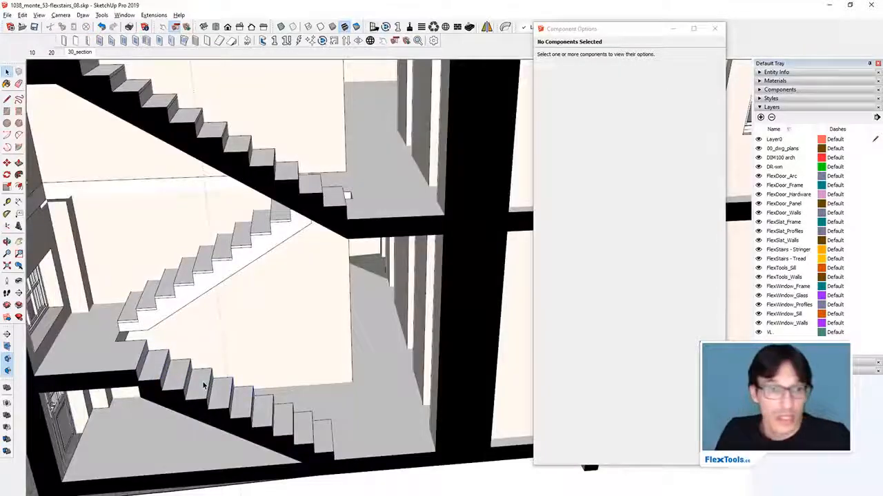
- Scale the whole ground-floor stair component vertically from its base so that it starts on the ground floor slab
{"action": "left_click", "coordinate": [202, 372]}
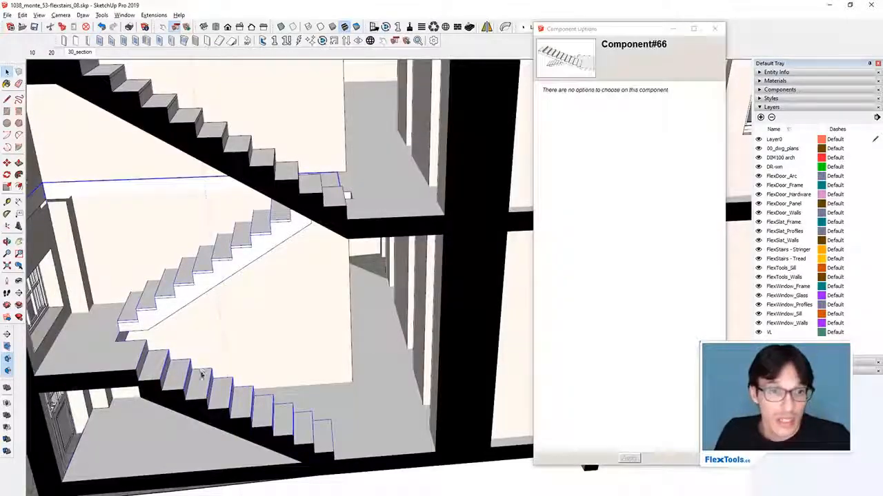
{"action": "middle_click_drag", "start_coordinate": [200, 309], "coordinate": [278, 215]}
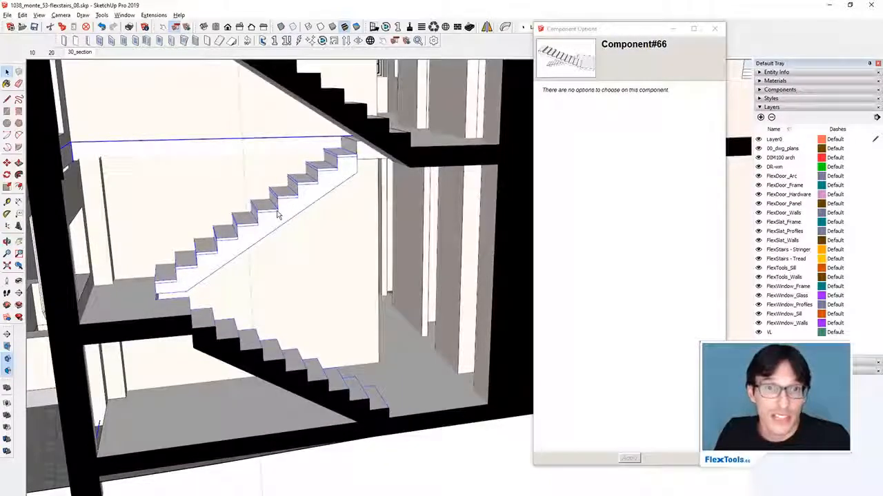
{"action": "double_click", "coordinate": [278, 215]}
{"action": "left_click", "coordinate": [278, 215]}
{"action": "key", "text": "Escape"}
{"action": "left_click", "coordinate": [265, 227]}
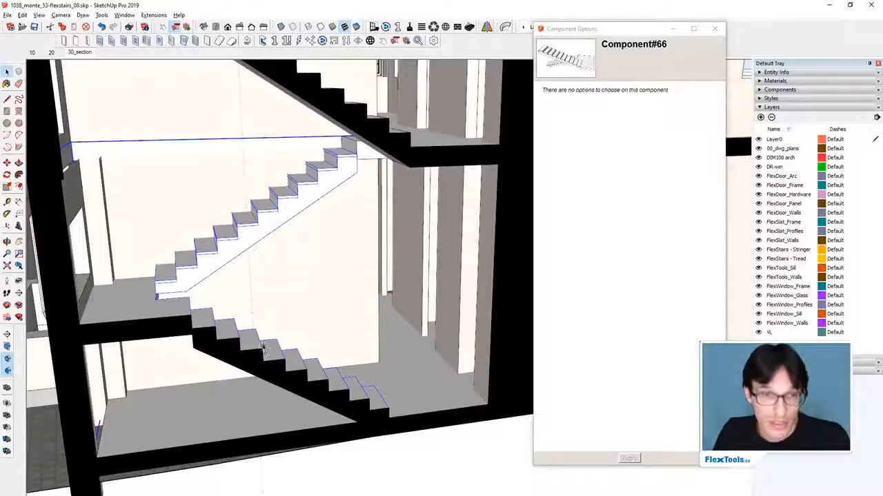
{"action": "key", "text": "s"}
{"action": "middle_click_drag", "start_coordinate": [260, 319], "coordinate": [259, 284]}
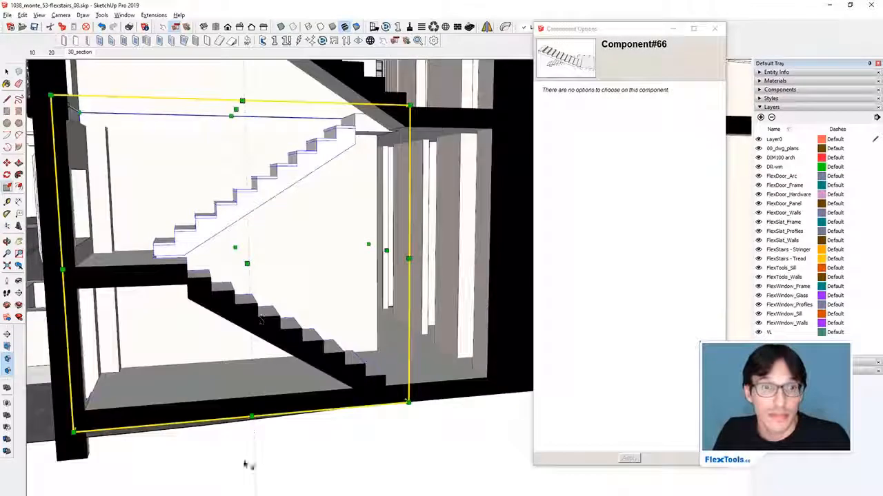
{"action": "left_click", "coordinate": [250, 416]}
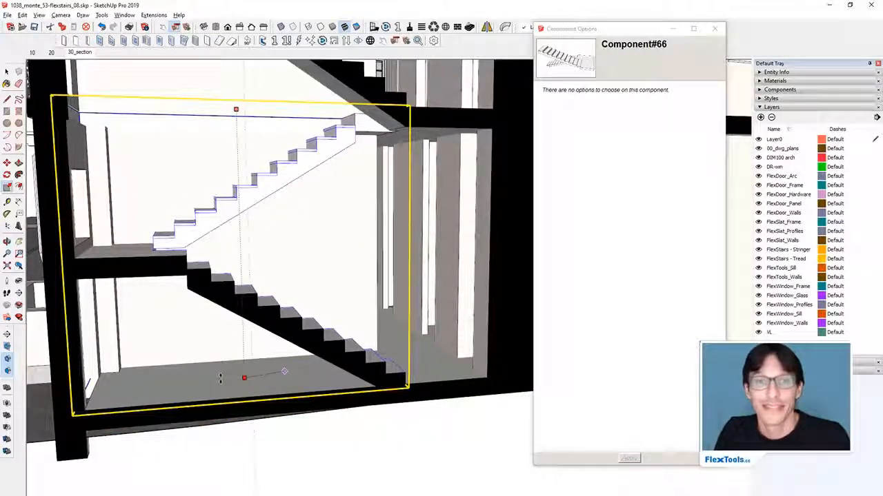
{"action": "left_click", "coordinate": [221, 378]}
{"action": "middle_click_drag", "start_coordinate": [230, 379], "coordinate": [273, 379]}
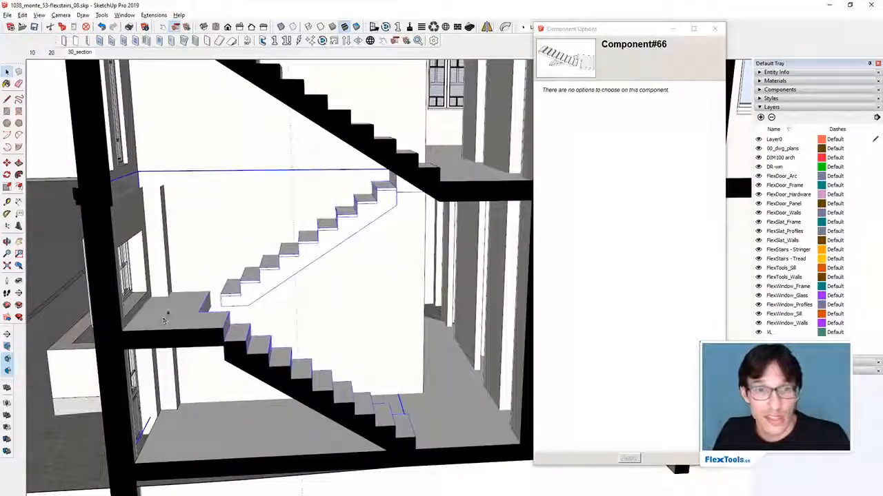
- Open the landing inside the ground-floor stair component and try to Push/Pull its underside
{"action": "middle_click_drag", "start_coordinate": [166, 324], "coordinate": [201, 324]}
{"action": "scroll", "coordinate": [201, 324], "scroll_direction": "up", "scroll_amount": 6}
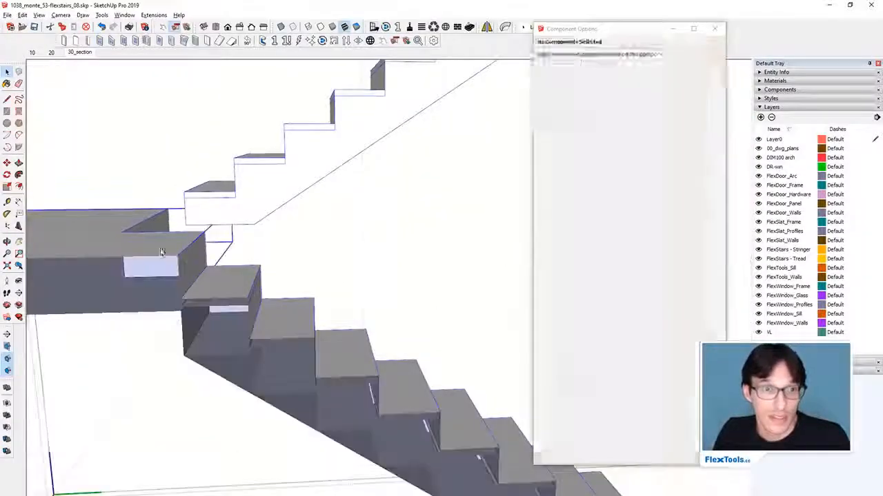
{"action": "triple_click", "coordinate": [157, 249]}
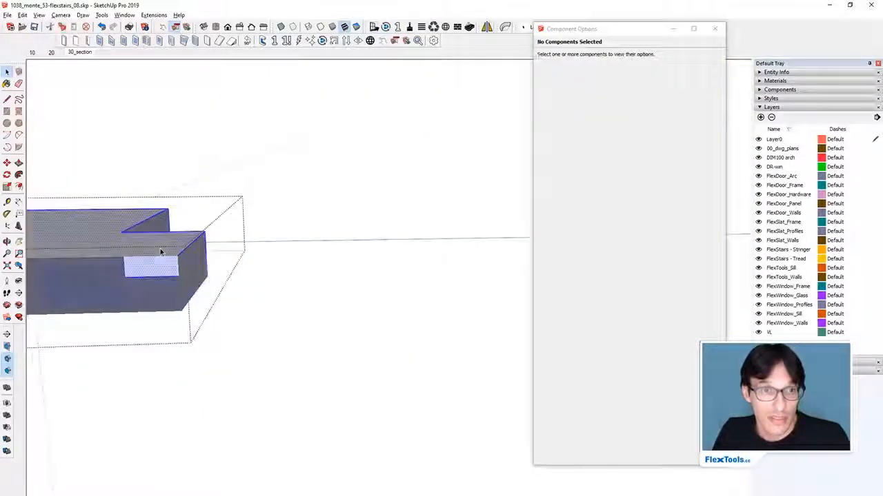
{"action": "left_click_drag", "start_coordinate": [157, 250], "coordinate": [380, 335], "text": "shift"}
{"action": "key", "text": "p"}
{"action": "left_click", "coordinate": [303, 332]}
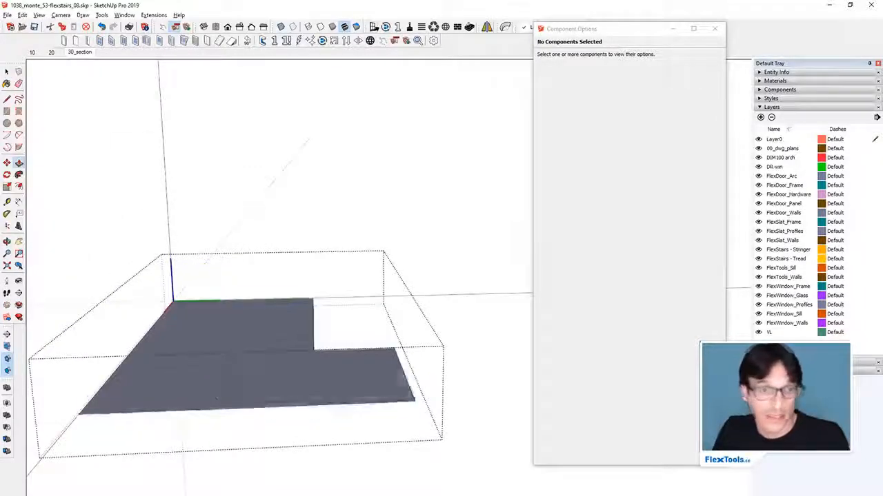
{"action": "key", "text": "Escape"}
{"action": "middle_click_drag", "start_coordinate": [244, 316], "coordinate": [275, 267]}
{"action": "left_click", "coordinate": [275, 267]}
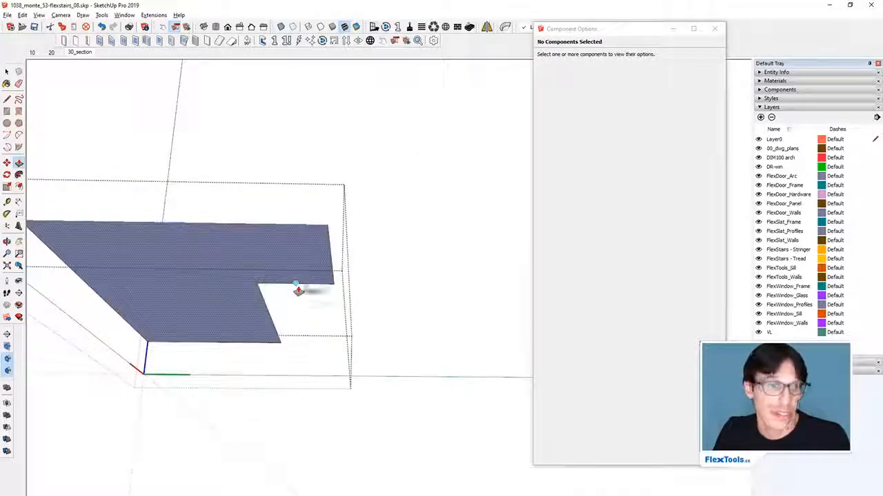
{"action": "key", "text": "Escape"}
- Check the landing slab's thickness with the Tape Measure and leave component editing
{"action": "middle_click_drag", "start_coordinate": [260, 282], "coordinate": [219, 329]}
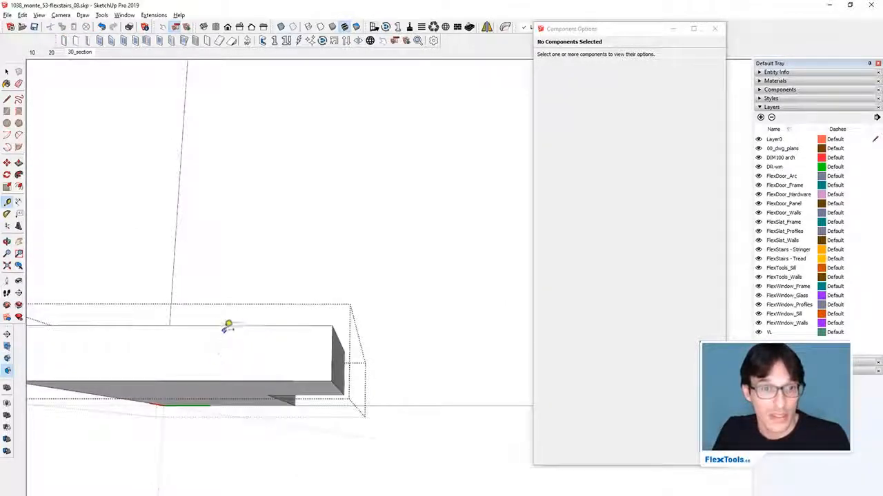
{"action": "key", "text": "Return"}
{"action": "mouse_move", "coordinate": [226, 344]}
{"action": "middle_mouse_down"}
{"action": "mouse_move", "coordinate": [227, 322]}
{"action": "mouse_move", "coordinate": [223, 335]}
{"action": "middle_mouse_up"}
{"action": "key", "text": "p"}
{"action": "key", "text": "e"}
{"action": "key", "text": "space"}
{"action": "scroll", "coordinate": [282, 294], "scroll_direction": "down", "scroll_amount": 3}
{"action": "key", "text": "Escape"}
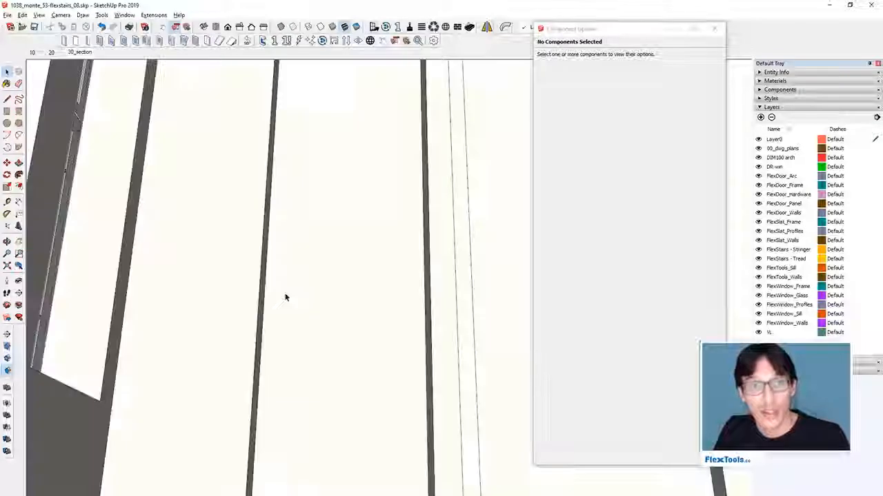
{"action": "scroll", "coordinate": [286, 297], "scroll_direction": "down", "scroll_amount": 5}
{"action": "middle_click_drag", "start_coordinate": [286, 297], "coordinate": [278, 363]}
{"action": "scroll", "coordinate": [278, 364], "scroll_direction": "up", "scroll_amount": 3}
{"action": "left_click", "coordinate": [278, 363]}
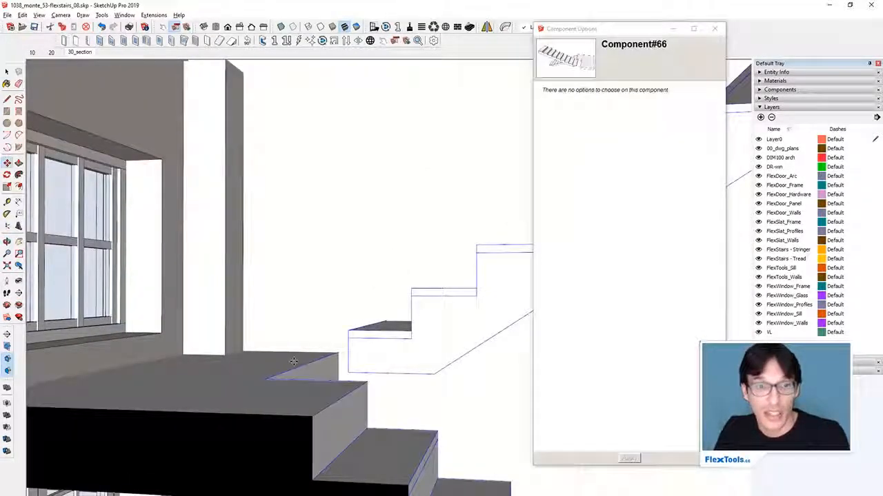
{"action": "double_click", "coordinate": [291, 364]}
{"action": "left_click", "coordinate": [299, 359]}
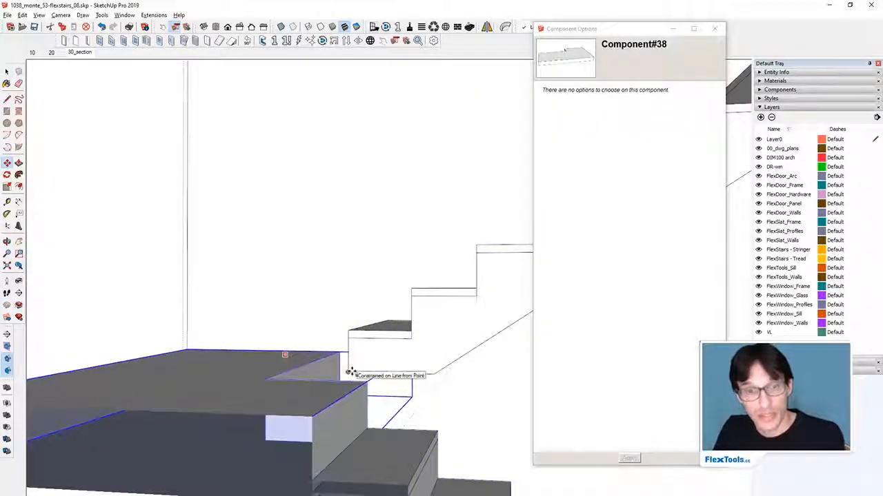
{"action": "middle_click_drag", "start_coordinate": [348, 371], "coordinate": [391, 324]}
{"action": "key", "text": "Escape"}
{"action": "scroll", "coordinate": [292, 389], "scroll_direction": "down", "scroll_amount": 4}
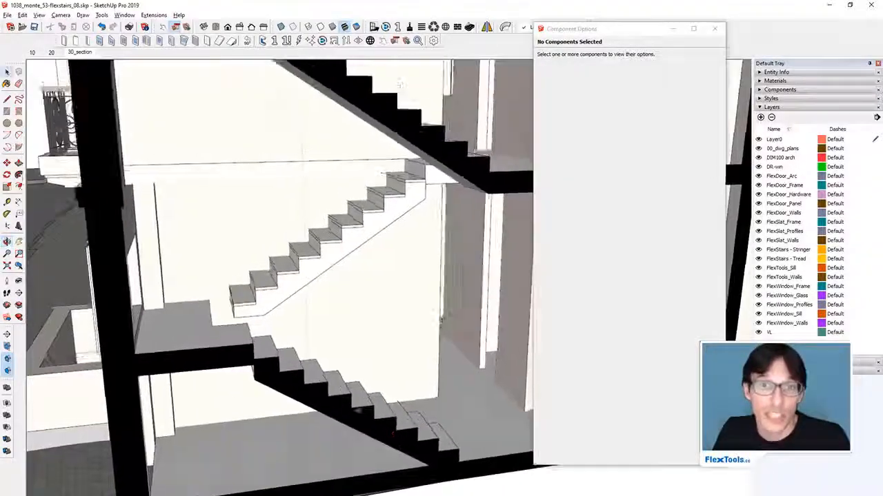
- Set the Extend To Floors option of the ground-floor stair's upper flight to (B) Top & (B) Bottom
{"action": "double_click", "coordinate": [382, 213]}
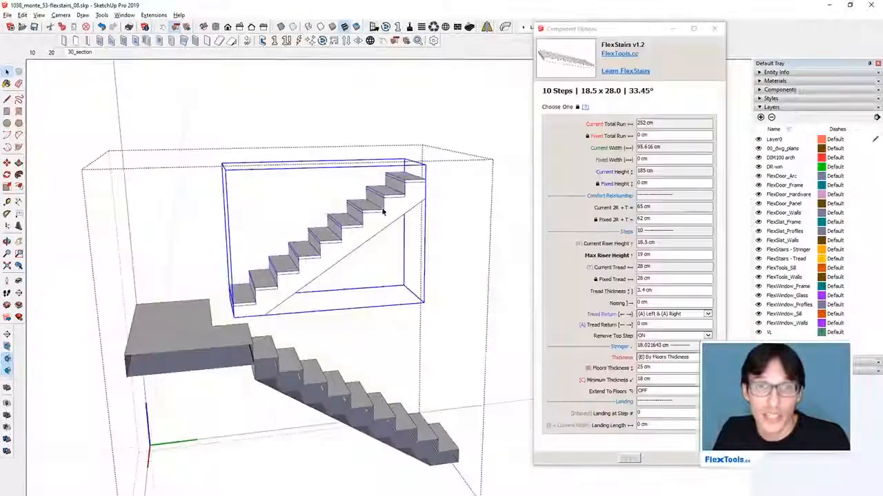
{"action": "left_click", "coordinate": [688, 391]}
{"action": "left_click", "coordinate": [660, 409]}
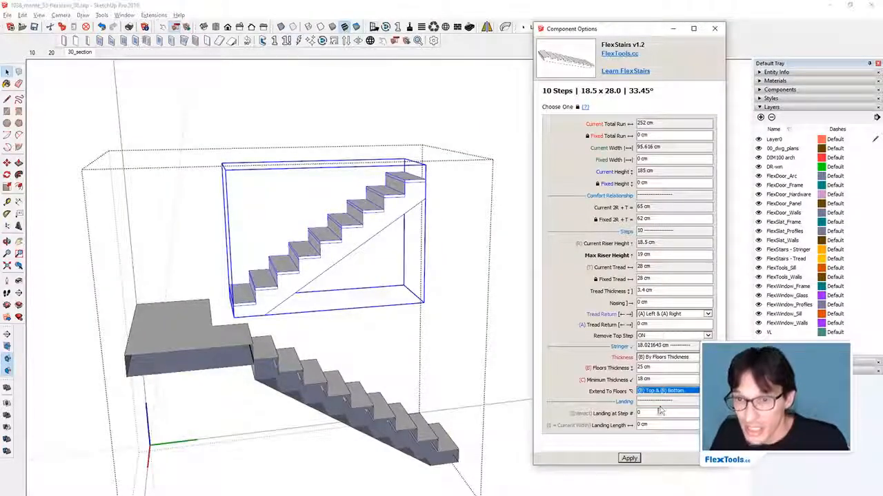
{"action": "left_click", "coordinate": [632, 460]}
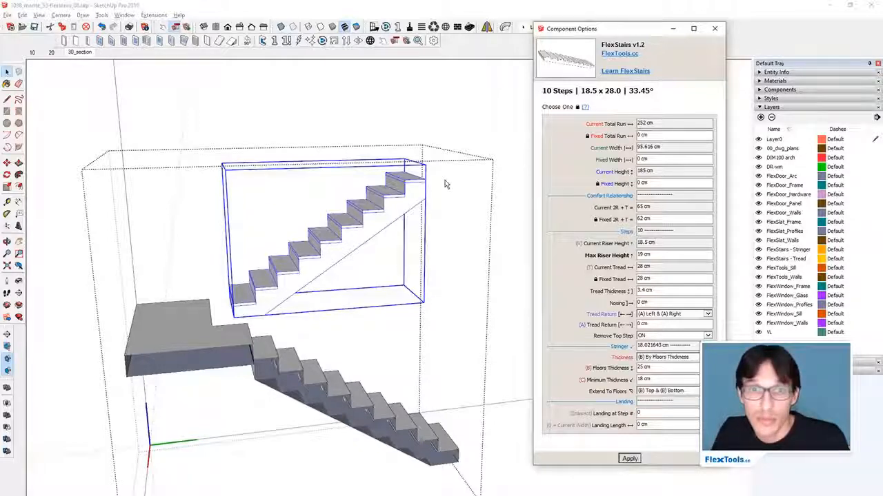
- Set the Extend To Floors option of the ground-floor stair's lower flight to (B) Top
{"action": "middle_click_drag", "start_coordinate": [207, 340], "coordinate": [153, 337]}
{"action": "left_click", "coordinate": [296, 401]}
{"action": "left_click", "coordinate": [664, 391]}
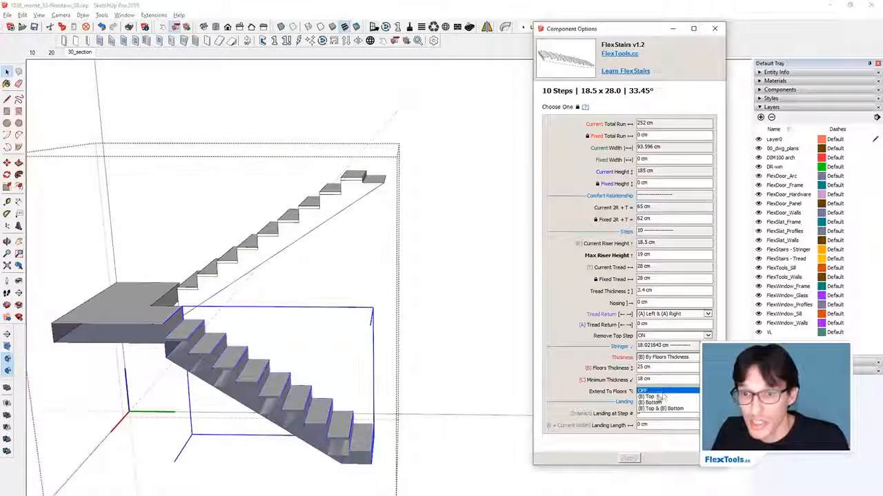
{"action": "left_click", "coordinate": [655, 398]}
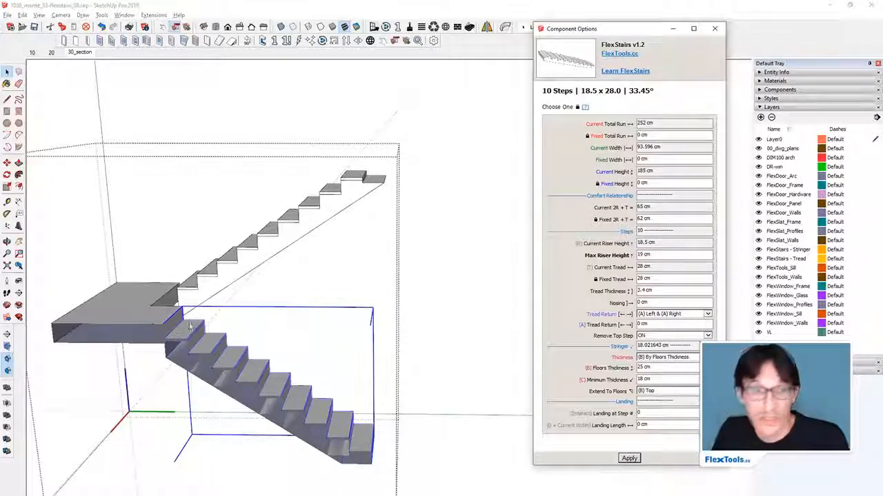
- Split the ground-floor landing's notch face with a vertical line, Push/Pull the part beside the upper flight outward, and leave component editing
{"action": "scroll", "coordinate": [207, 338], "scroll_direction": "up", "scroll_amount": 8}
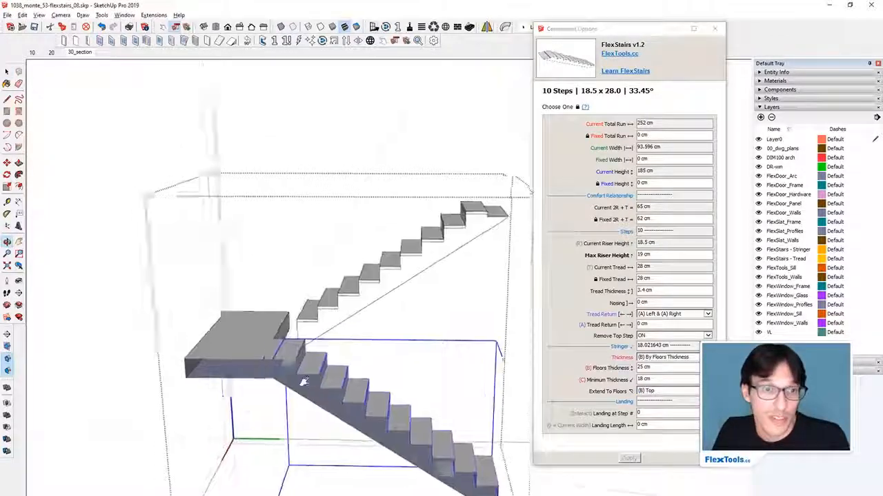
{"action": "double_click", "coordinate": [239, 363]}
{"action": "triple_click", "coordinate": [239, 364]}
{"action": "middle_click_drag", "start_coordinate": [214, 364], "coordinate": [138, 357]}
{"action": "key", "text": "l"}
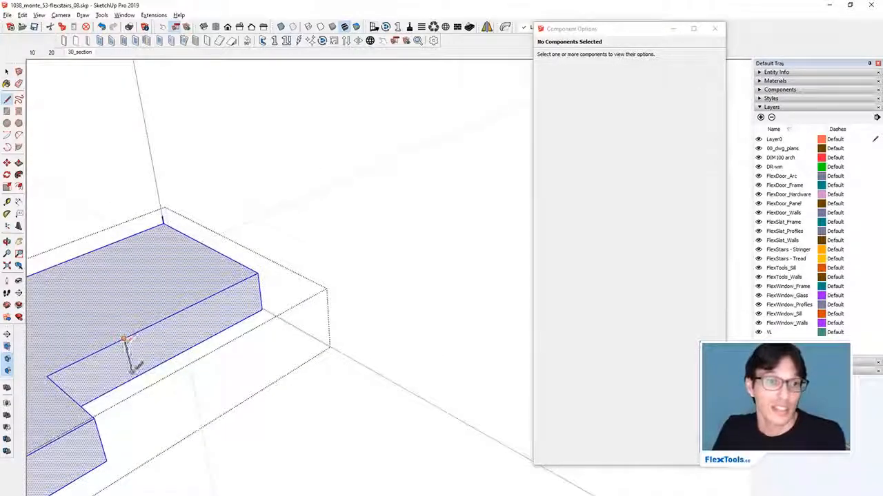
{"action": "left_click", "coordinate": [133, 378]}
{"action": "key", "text": "p"}
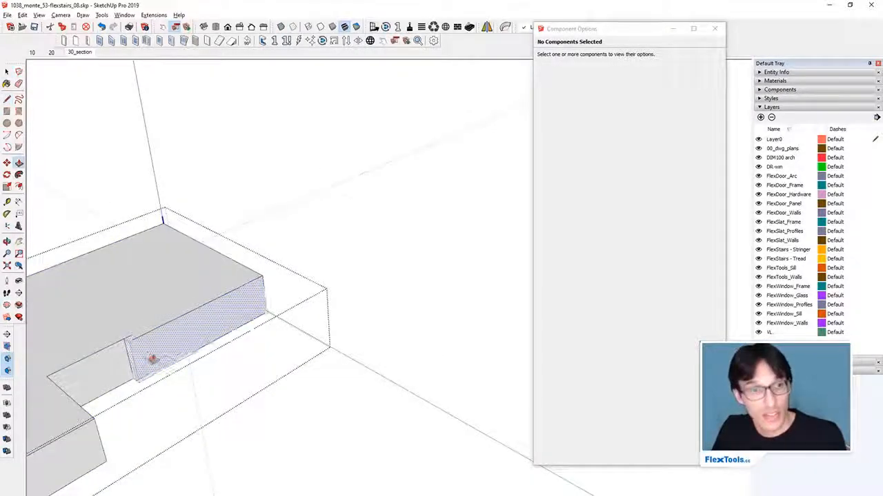
{"action": "left_click", "coordinate": [148, 357]}
{"action": "middle_click_drag", "start_coordinate": [154, 359], "coordinate": [379, 400]}
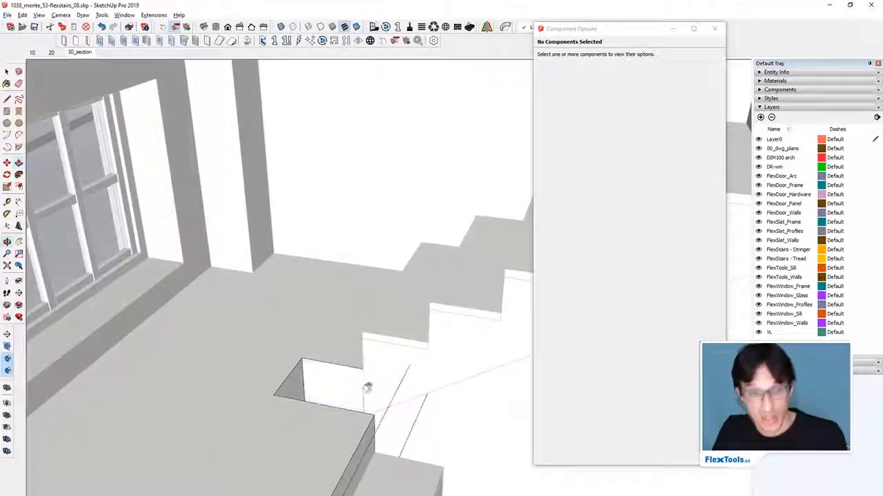
{"action": "scroll", "coordinate": [288, 373], "scroll_direction": "down", "scroll_amount": 10}
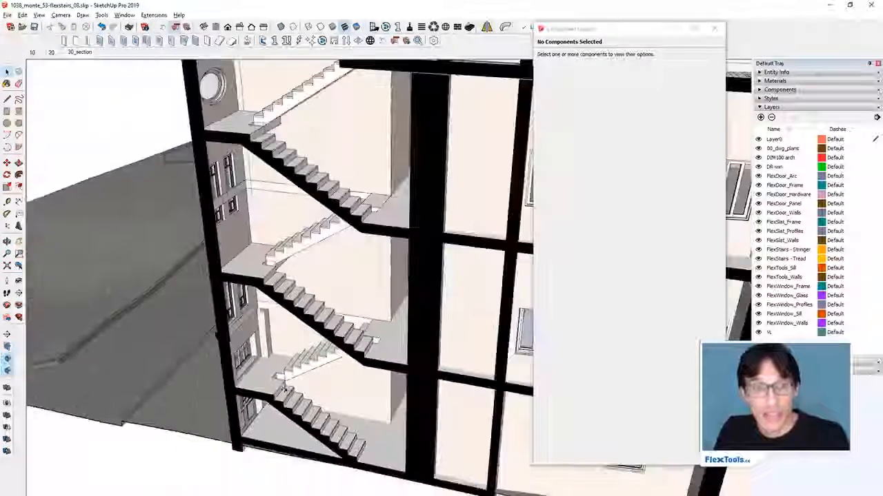
{"action": "middle_click_drag", "start_coordinate": [283, 390], "coordinate": [396, 472]}
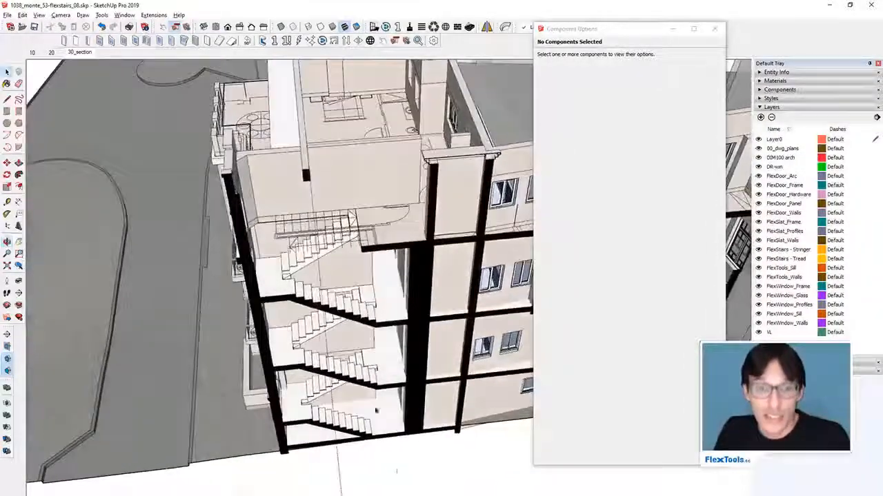
- Set the tread thickness of the upper-storey stair's upper flight to 8 cm
{"action": "scroll", "coordinate": [372, 281], "scroll_direction": "up", "scroll_amount": 5}
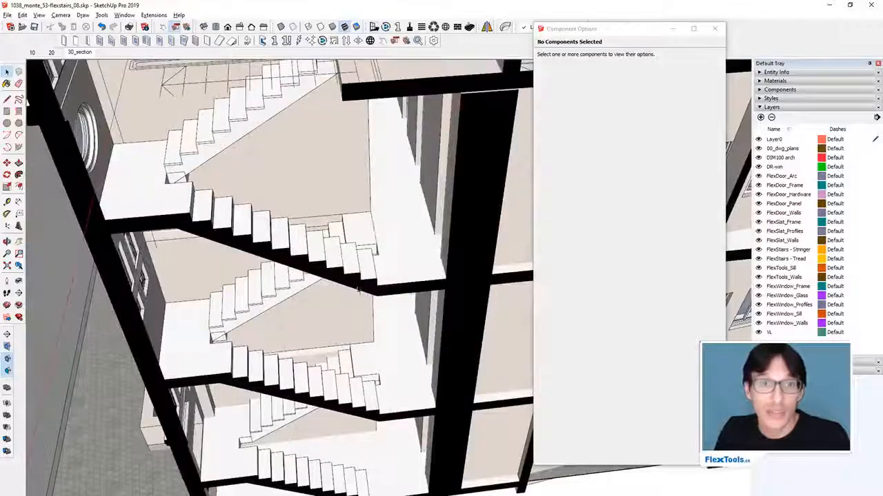
{"action": "scroll", "coordinate": [358, 286], "scroll_direction": "down", "scroll_amount": 5}
{"action": "middle_click_drag", "start_coordinate": [355, 334], "coordinate": [265, 219]}
{"action": "scroll", "coordinate": [284, 183], "scroll_direction": "up", "scroll_amount": 5}
{"action": "middle_click_drag", "start_coordinate": [333, 179], "coordinate": [295, 238]}
{"action": "left_click", "coordinate": [277, 228]}
{"action": "scroll", "coordinate": [269, 238], "scroll_direction": "up", "scroll_amount": 3}
{"action": "scroll", "coordinate": [297, 240], "scroll_direction": "up", "scroll_amount": 3}
{"action": "scroll", "coordinate": [297, 239], "scroll_direction": "down", "scroll_amount": 3}
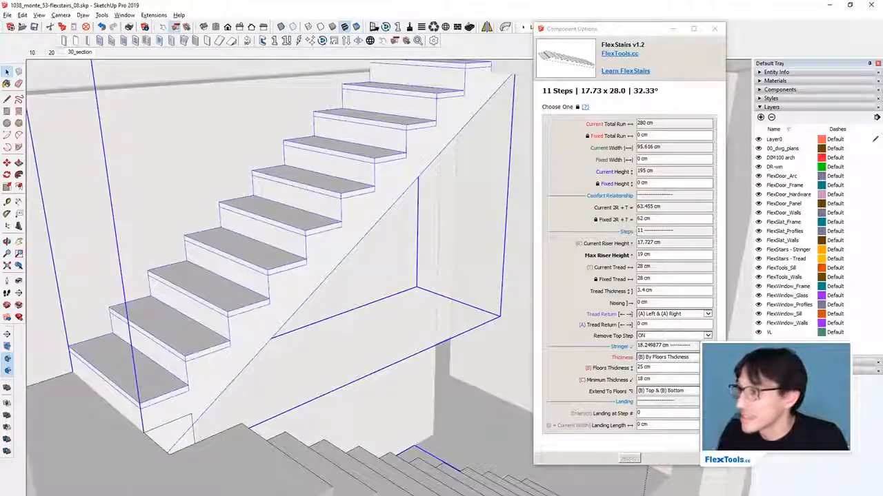
{"action": "left_click", "coordinate": [657, 290]}
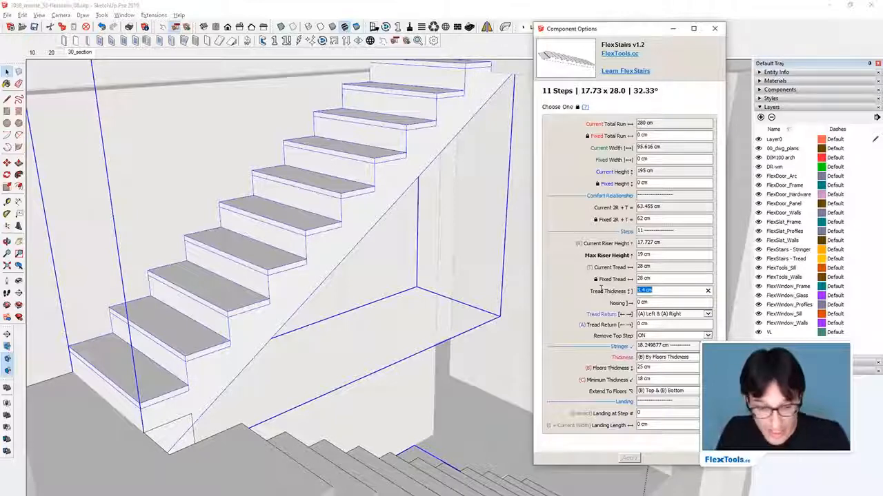
{"action": "type", "text": "8"}
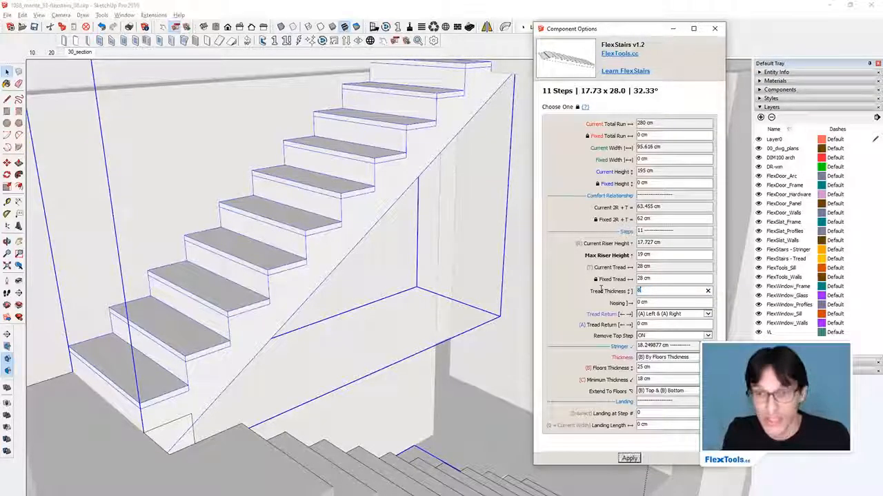
{"action": "key", "text": "Return"}
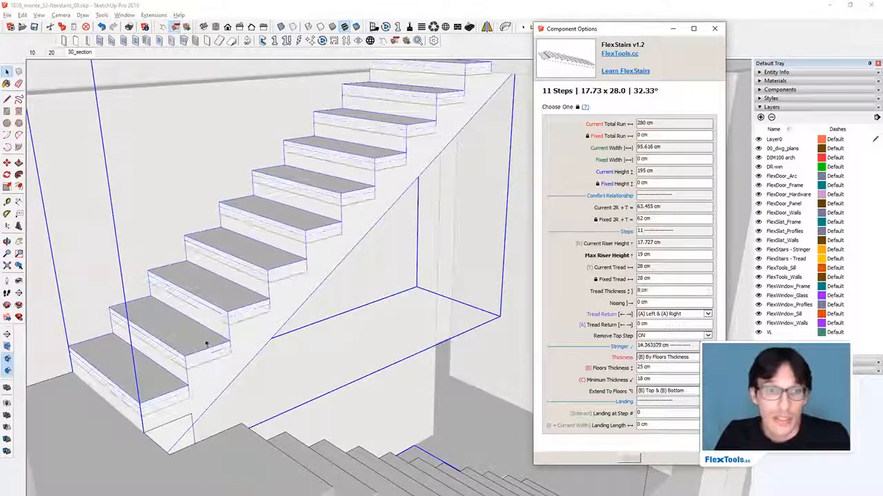
- Give the treads of the upper-storey stair's upper flight a 4 cm nosing
{"action": "left_click", "coordinate": [655, 304]}
{"action": "type", "text": "4"}
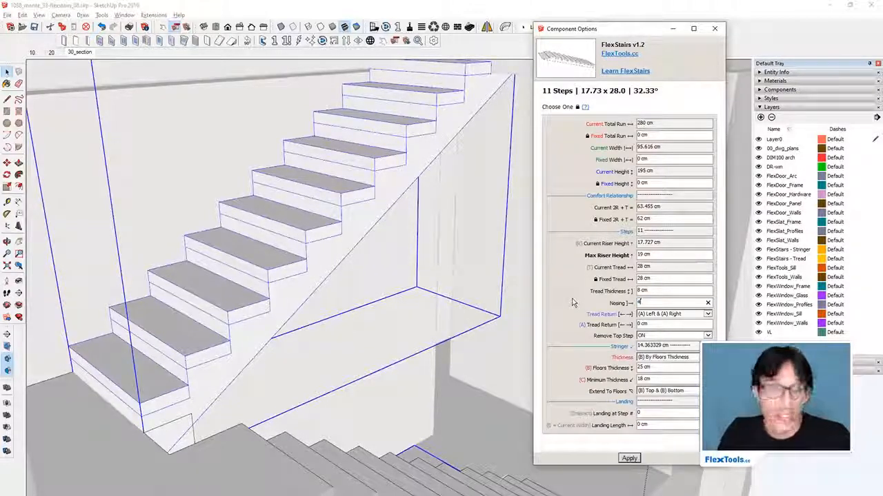
{"action": "key", "text": "Return"}
{"action": "middle_click_drag", "start_coordinate": [138, 374], "coordinate": [181, 349]}
{"action": "scroll", "coordinate": [193, 272], "scroll_direction": "up", "scroll_amount": 3}
{"action": "middle_click_drag", "start_coordinate": [193, 271], "coordinate": [274, 276]}
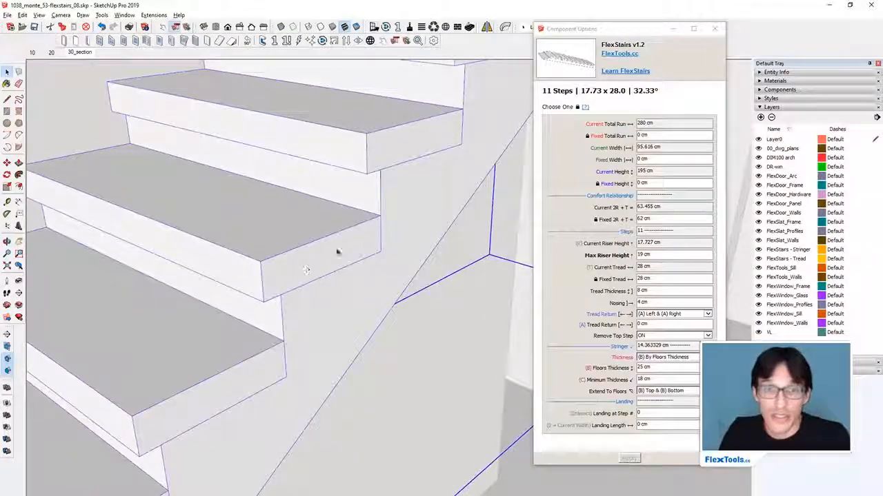
- Give the upper flight's treads a 4 cm tread return on the (A) Right Only side
{"action": "left_click", "coordinate": [660, 325]}
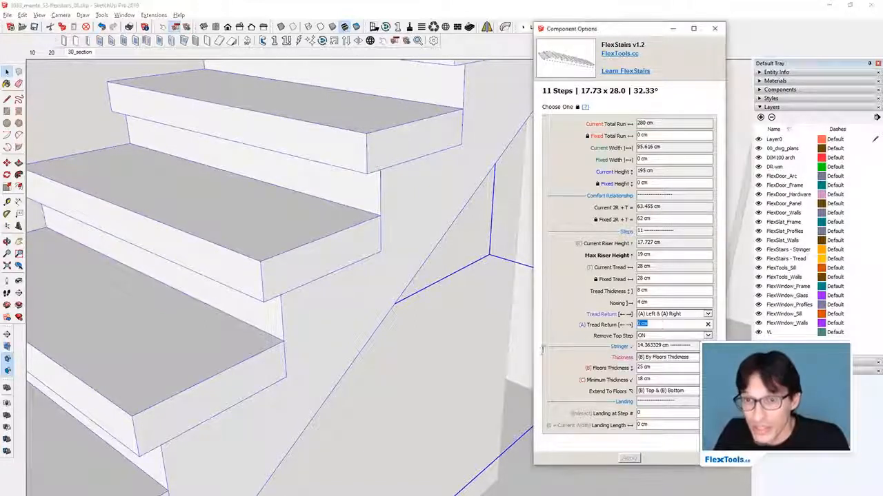
{"action": "left_click", "coordinate": [654, 315]}
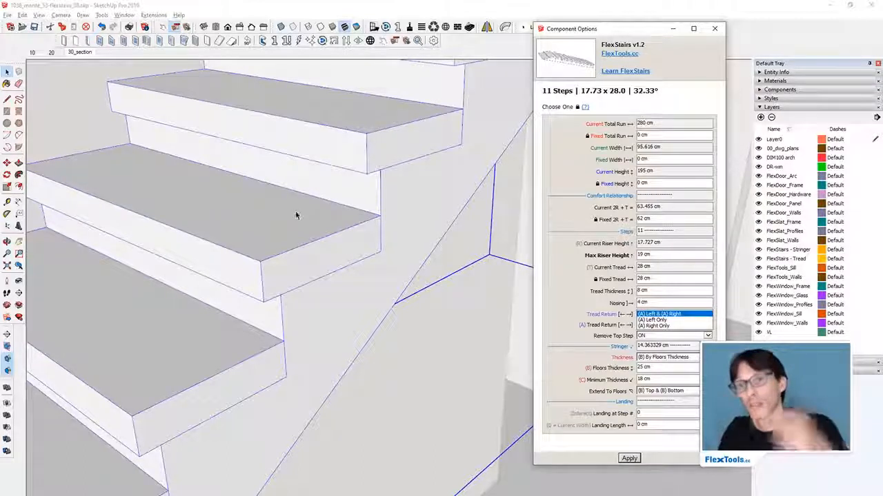
{"action": "left_click", "coordinate": [657, 326]}
{"action": "left_click", "coordinate": [629, 458]}
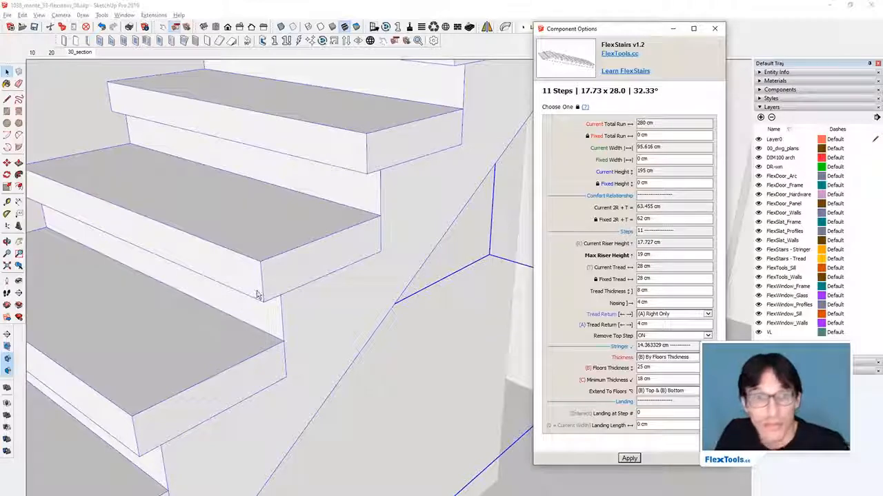
{"action": "middle_click_drag", "start_coordinate": [257, 296], "coordinate": [399, 271]}
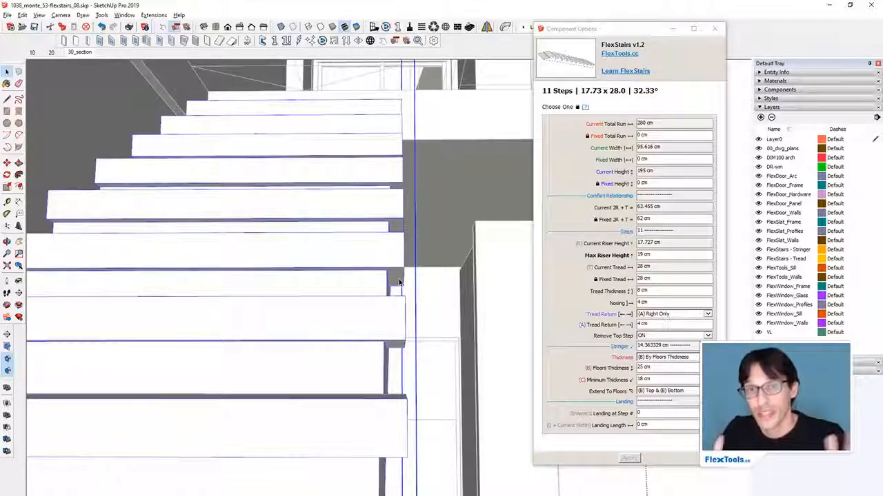
- Open the upper-storey landing and try to Push/Pull its notch face beneath the upper flight's first step
{"action": "middle_click_drag", "start_coordinate": [398, 283], "coordinate": [197, 323]}
{"action": "scroll", "coordinate": [347, 273], "scroll_direction": "down", "scroll_amount": 4}
{"action": "middle_click_drag", "start_coordinate": [260, 317], "coordinate": [331, 372]}
{"action": "scroll", "coordinate": [138, 262], "scroll_direction": "up", "scroll_amount": 5}
{"action": "middle_click_drag", "start_coordinate": [333, 318], "coordinate": [226, 324]}
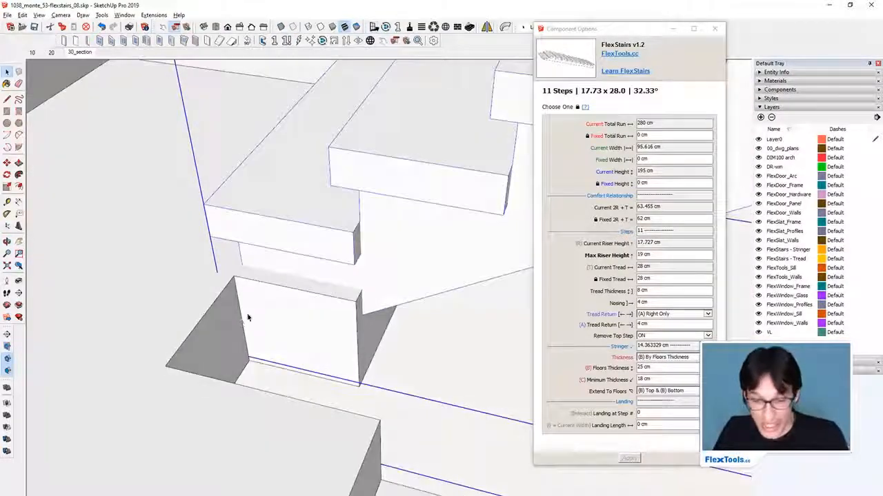
{"action": "triple_click", "coordinate": [246, 316]}
{"action": "key", "text": "p"}
{"action": "left_click", "coordinate": [312, 319]}
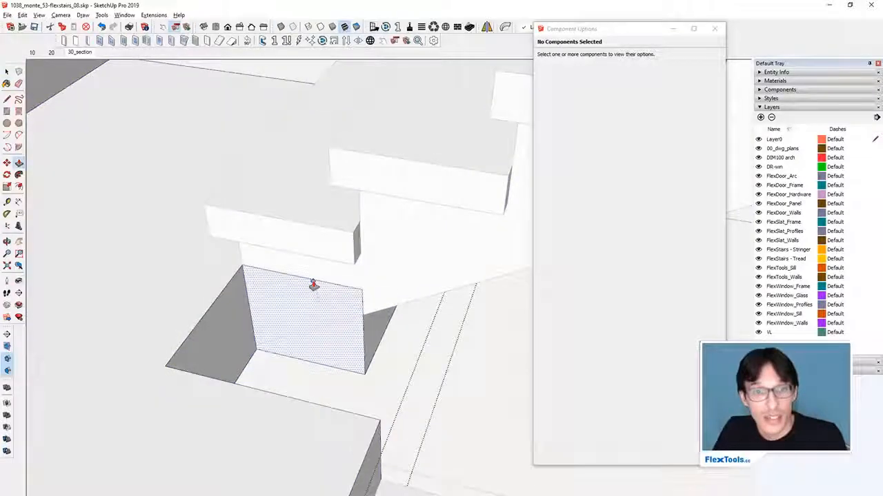
{"action": "left_click", "coordinate": [333, 291]}
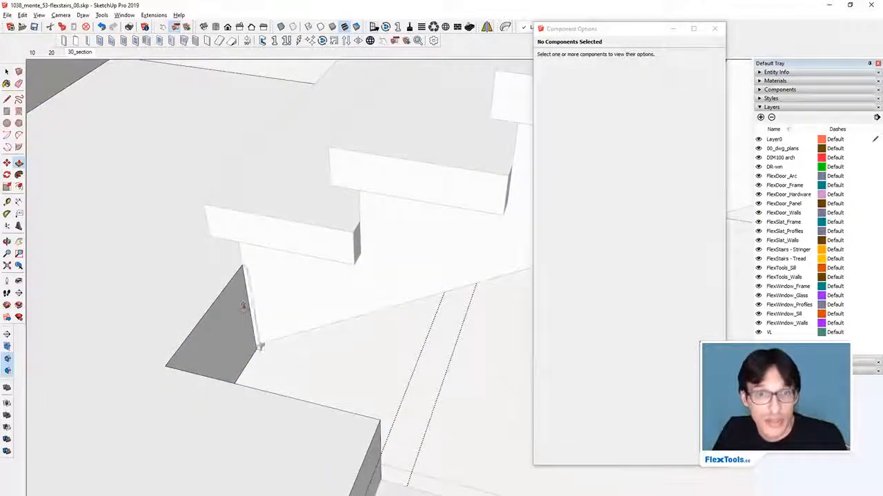
{"action": "scroll", "coordinate": [247, 276], "scroll_direction": "down", "scroll_amount": 5}
{"action": "scroll", "coordinate": [252, 274], "scroll_direction": "down", "scroll_amount": 3}
{"action": "middle_click_drag", "start_coordinate": [252, 274], "coordinate": [288, 140]}
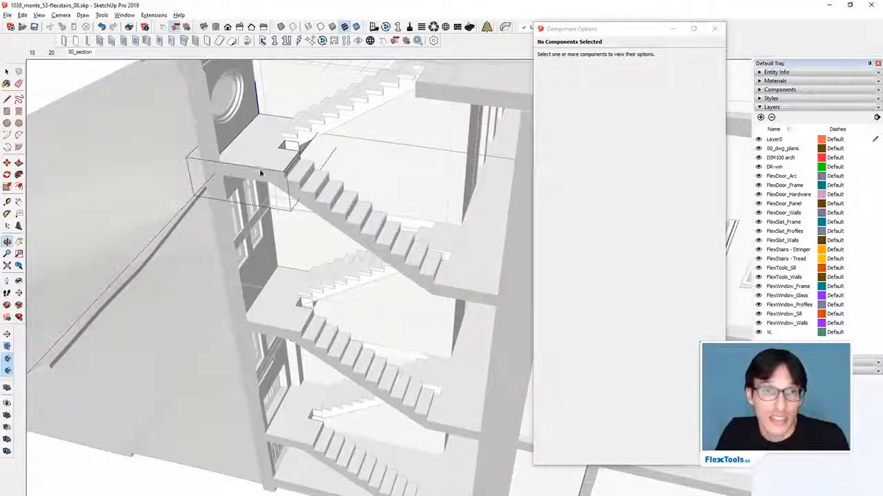
{"action": "middle_click_drag", "start_coordinate": [267, 163], "coordinate": [262, 196]}
{"action": "scroll", "coordinate": [262, 195], "scroll_direction": "up", "scroll_amount": 3}
{"action": "key", "text": "Escape"}
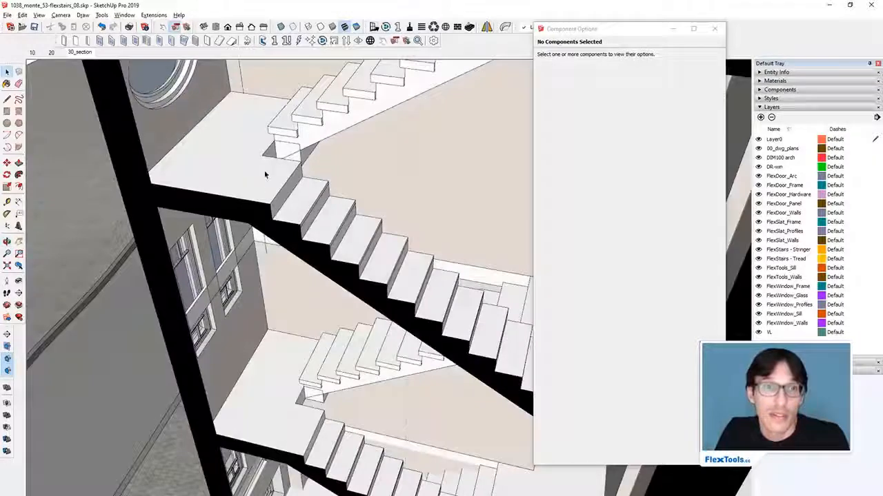
- Make the landing inside the upper-storey stair component unique
{"action": "left_click", "coordinate": [266, 173]}
{"action": "scroll", "coordinate": [257, 171], "scroll_direction": "down", "scroll_amount": 3}
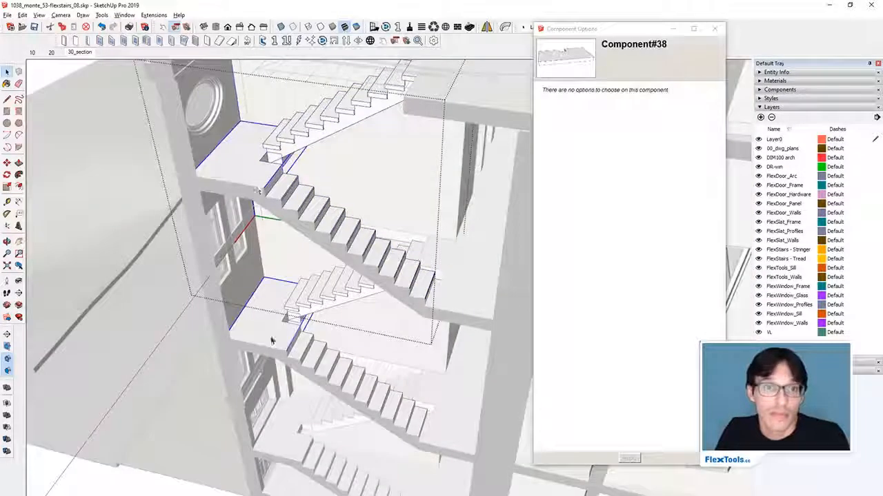
{"action": "right_click", "coordinate": [276, 308]}
{"action": "right_click", "coordinate": [238, 181]}
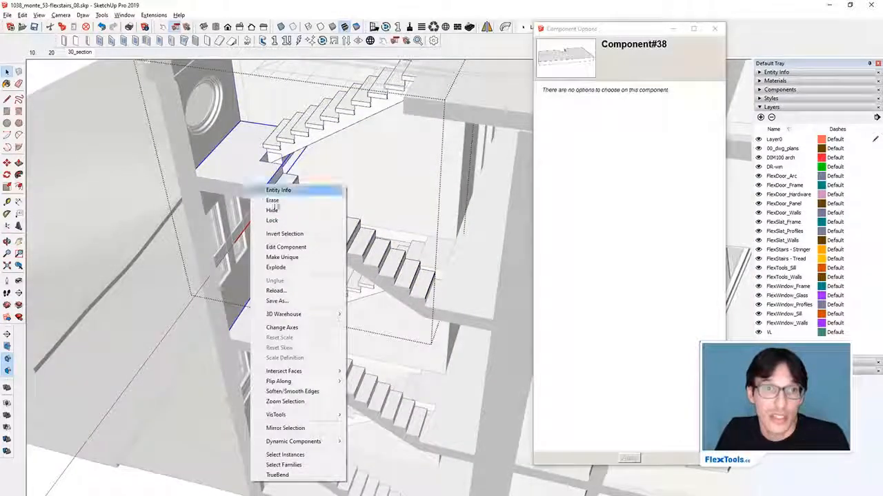
{"action": "left_click", "coordinate": [309, 257]}
- Open the upper-storey stair's landing for editing and Push/Pull its notch face beneath the upper flight's first step
{"action": "double_click", "coordinate": [254, 151]}
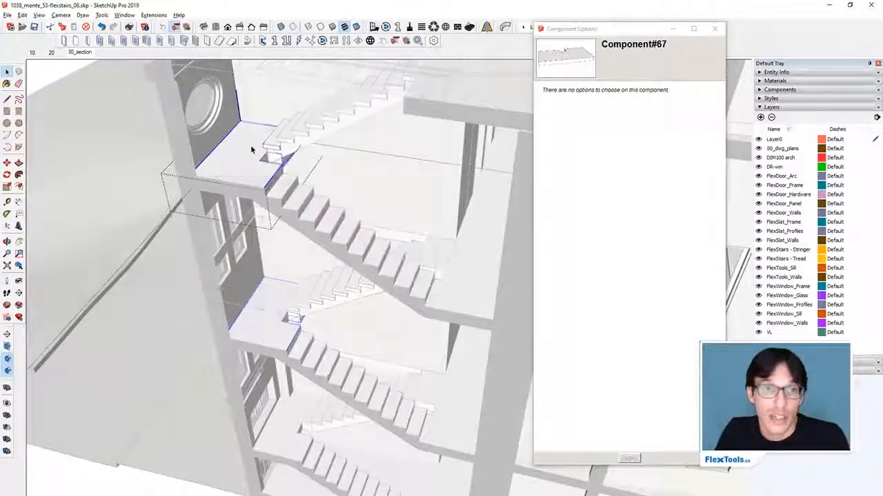
{"action": "double_click", "coordinate": [254, 151]}
{"action": "key", "text": "q"}
{"action": "scroll", "coordinate": [277, 154], "scroll_direction": "up", "scroll_amount": 3}
{"action": "scroll", "coordinate": [290, 161], "scroll_direction": "up", "scroll_amount": 3}
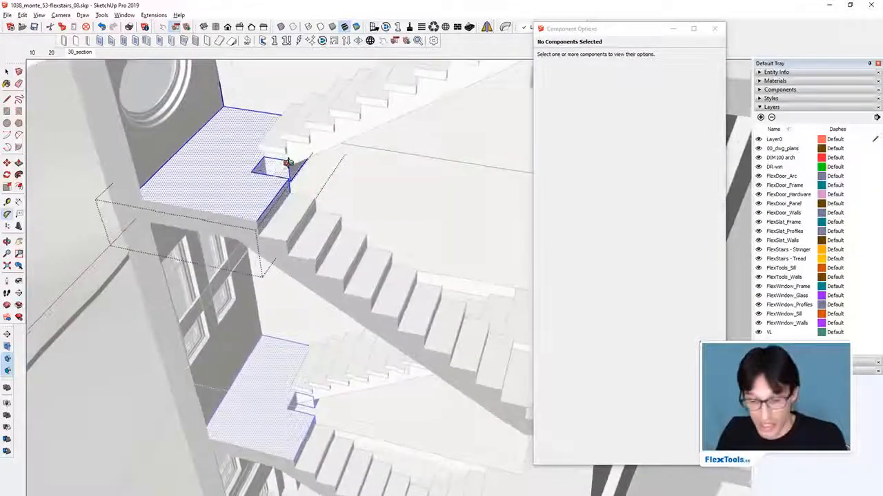
{"action": "key", "text": "p"}
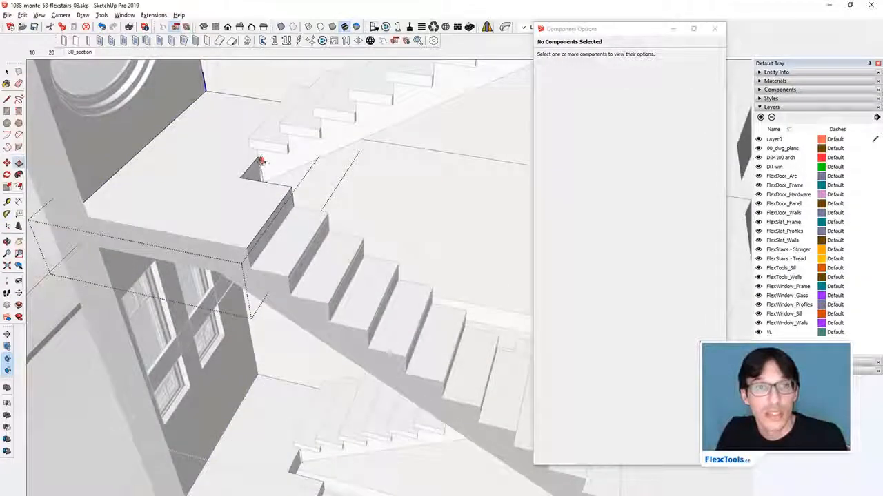
{"action": "scroll", "coordinate": [257, 159], "scroll_direction": "down", "scroll_amount": 10}
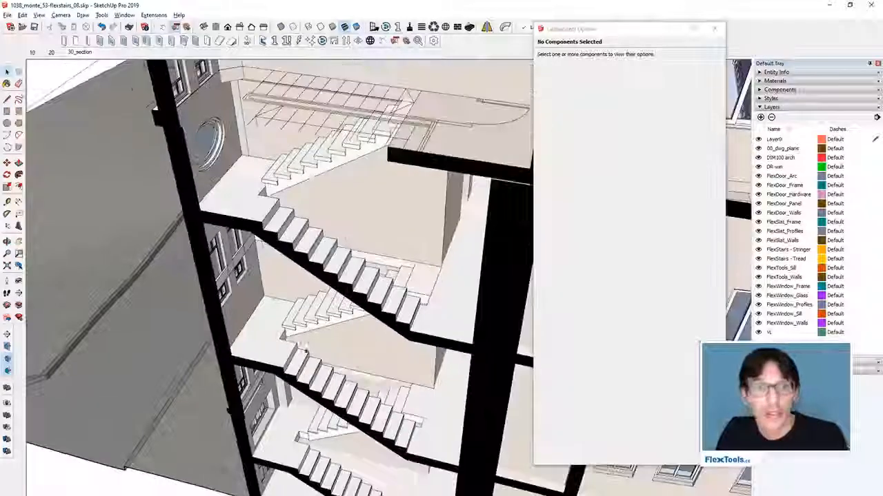
- Give the treads of the upper-storey stair's lower flight a 4 cm nosing
{"action": "middle_click_drag", "start_coordinate": [326, 320], "coordinate": [357, 337]}
{"action": "scroll", "coordinate": [357, 336], "scroll_direction": "up", "scroll_amount": 10}
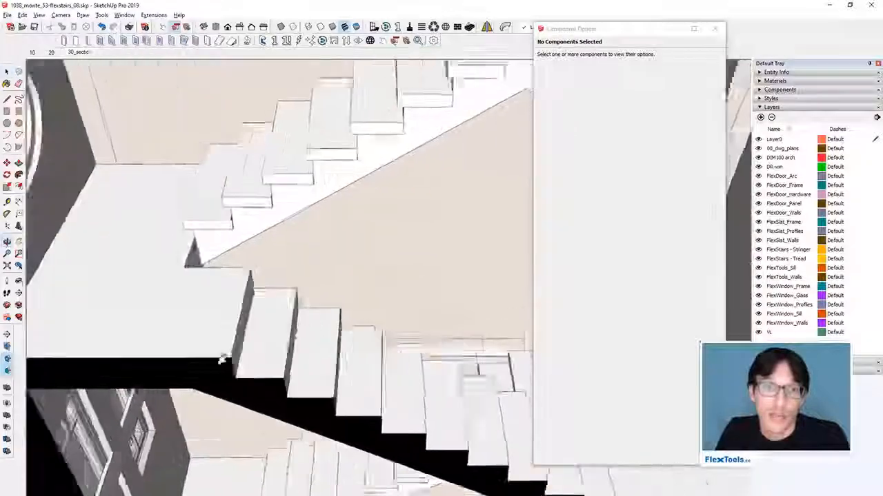
{"action": "scroll", "coordinate": [119, 354], "scroll_direction": "down", "scroll_amount": 3}
{"action": "left_click", "coordinate": [325, 306]}
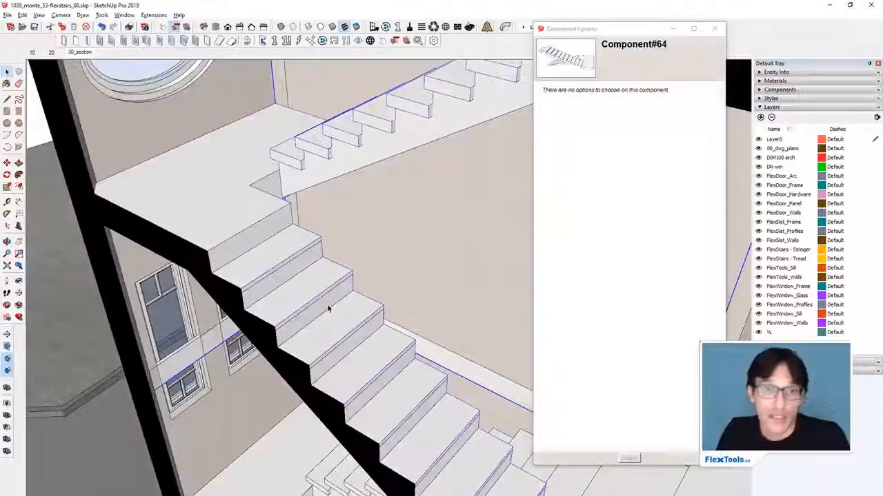
{"action": "scroll", "coordinate": [328, 309], "scroll_direction": "up", "scroll_amount": 2}
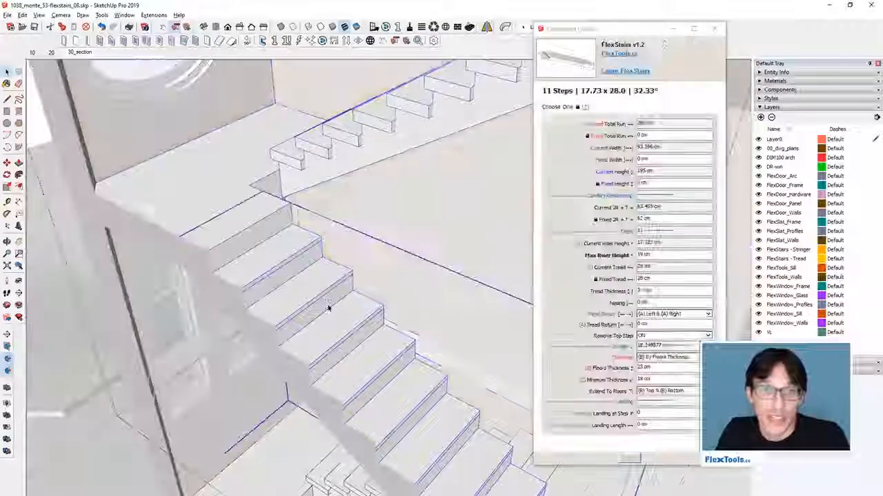
{"action": "left_click", "coordinate": [657, 304]}
{"action": "type", "text": "2"}
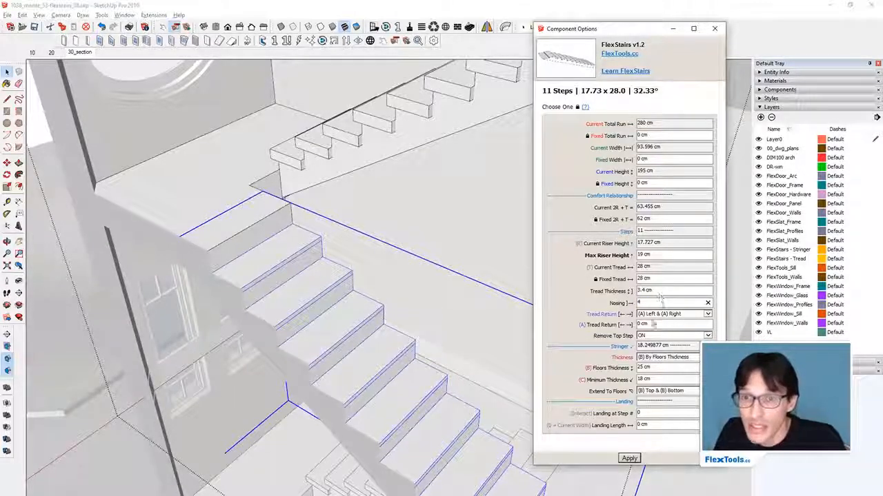
{"action": "key", "text": "Tab"}
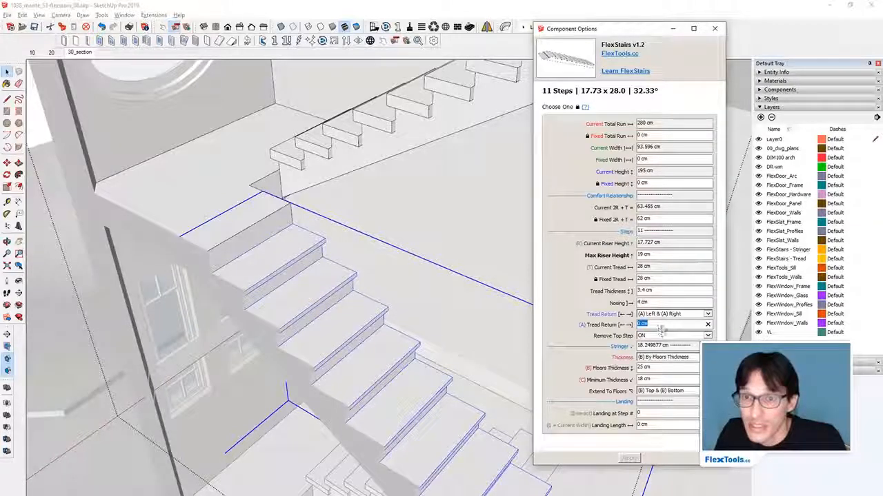
- Give the upper-storey stair's lower flight a 4 cm tread return on the (A) Right Only side
{"action": "left_click", "coordinate": [667, 315]}
{"action": "left_click", "coordinate": [658, 326]}
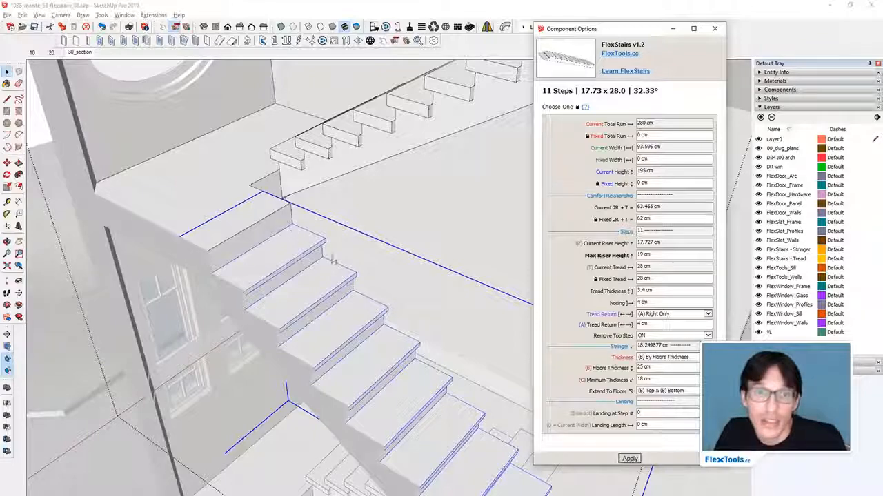
{"action": "mouse_move", "coordinate": [355, 305]}
{"action": "middle_mouse_down"}
{"action": "mouse_move", "coordinate": [306, 302]}
{"action": "mouse_move", "coordinate": [317, 228]}
{"action": "mouse_move", "coordinate": [350, 317]}
{"action": "middle_mouse_up"}
{"action": "key", "text": "Escape"}
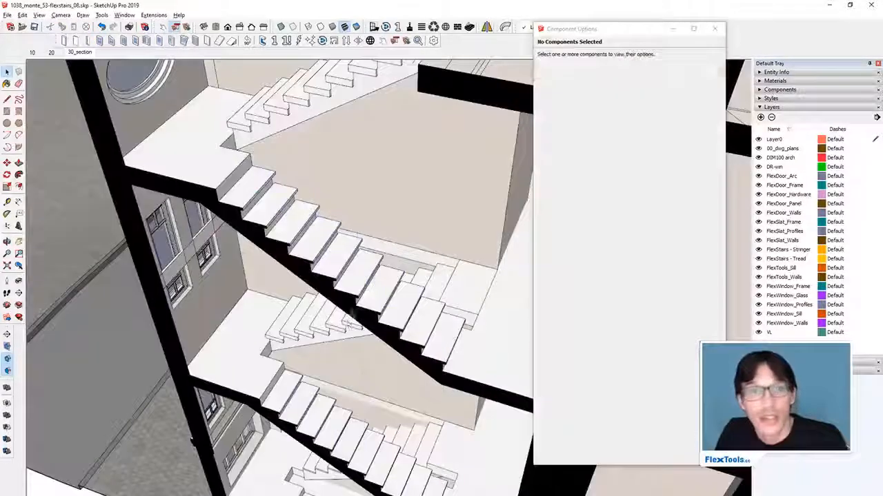
- Set the tread thickness of the upper-storey stair's lower flight to 8 cm
{"action": "double_click", "coordinate": [286, 201]}
{"action": "left_click", "coordinate": [286, 200]}
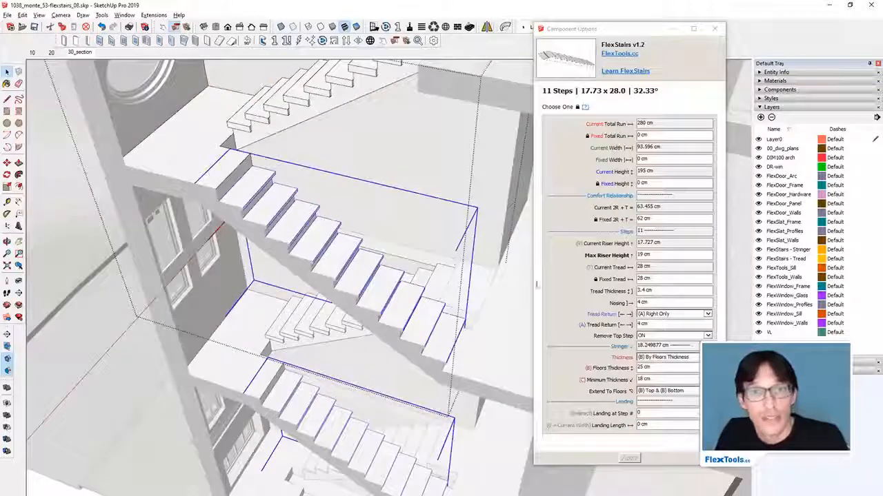
{"action": "left_click", "coordinate": [660, 290]}
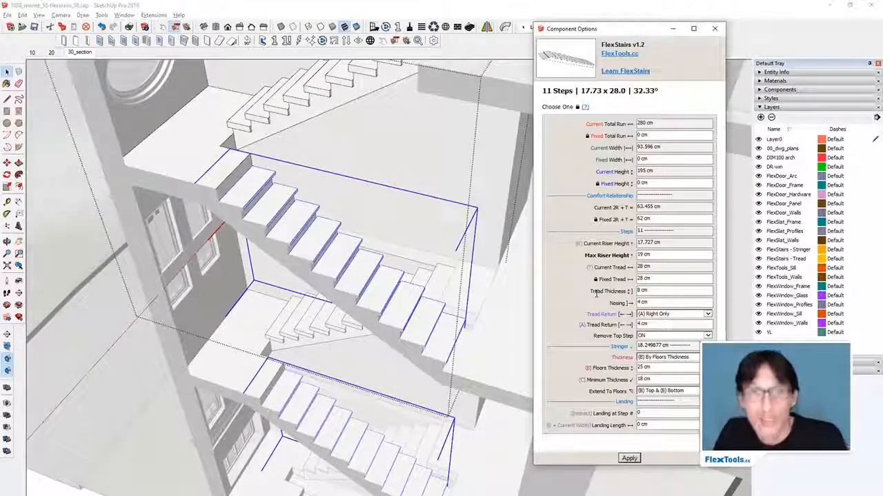
- Delete the existing stair component on the middle storey
{"action": "middle_click_drag", "start_coordinate": [319, 201], "coordinate": [324, 317]}
{"action": "scroll", "coordinate": [311, 331], "scroll_direction": "down", "scroll_amount": 5}
{"action": "left_click", "coordinate": [324, 356]}
{"action": "scroll", "coordinate": [324, 315], "scroll_direction": "up", "scroll_amount": 3}
{"action": "left_click", "coordinate": [325, 312]}
{"action": "scroll", "coordinate": [324, 312], "scroll_direction": "down", "scroll_amount": 5}
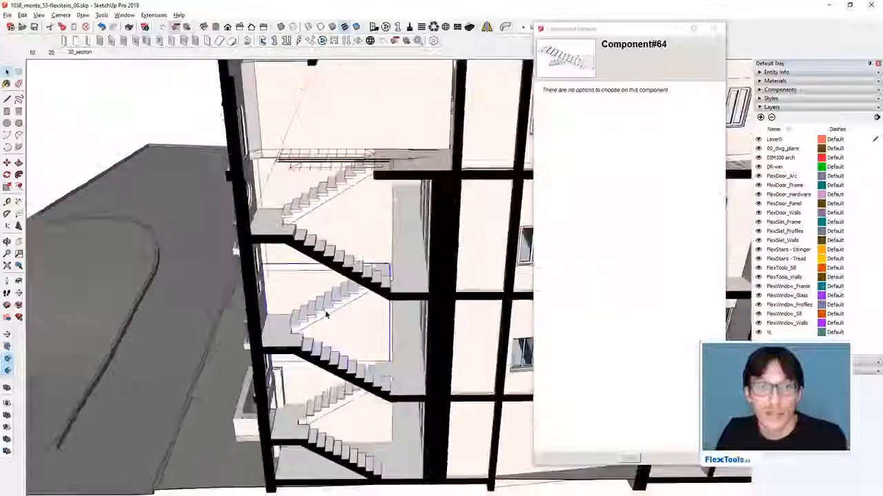
{"action": "key", "text": "Delete"}
- Copy the upper-storey stair component straight down one floor to fill the empty middle storey
{"action": "left_click", "coordinate": [349, 185]}
{"action": "key", "text": "m"}
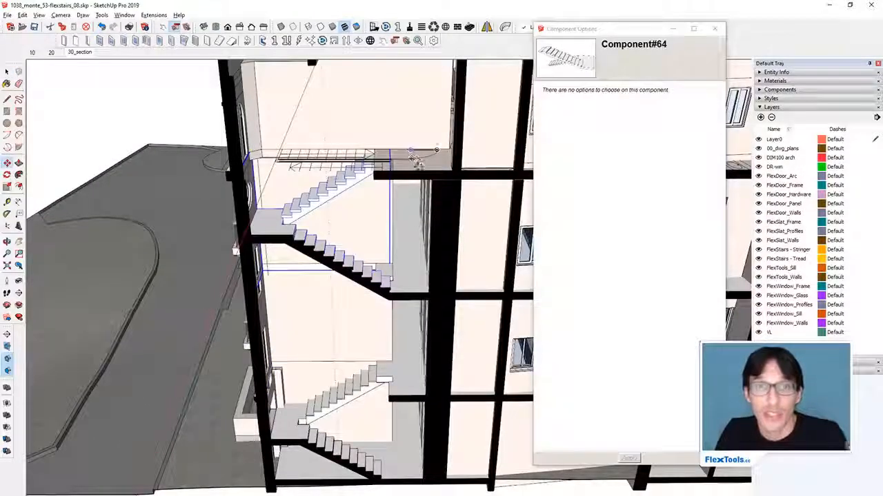
{"action": "left_click", "coordinate": [417, 166]}
{"action": "key", "text": "ctrl"}
{"action": "left_click", "coordinate": [415, 287]}
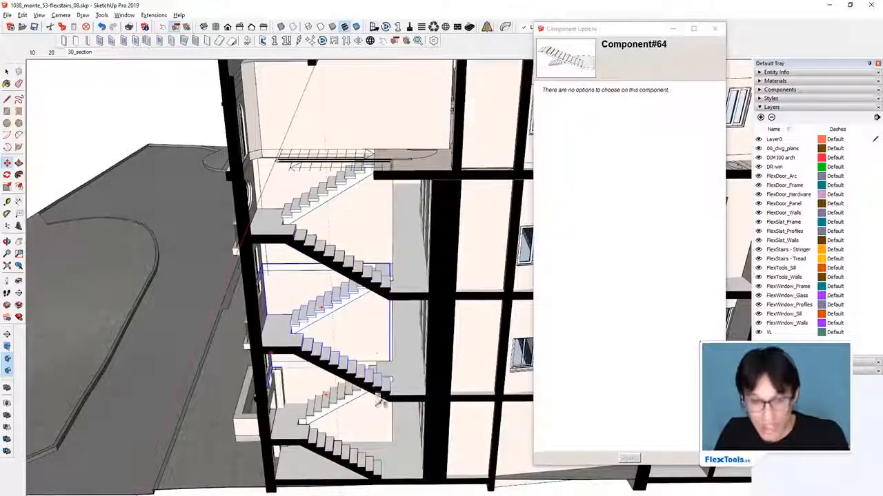
- Give the lowest-storey stair's upper flight a 4 cm nosing and a tread thickness of 8 cm
{"action": "key", "text": "space"}
{"action": "scroll", "coordinate": [366, 399], "scroll_direction": "up", "scroll_amount": 4}
{"action": "scroll", "coordinate": [331, 376], "scroll_direction": "down", "scroll_amount": 4}
{"action": "left_click", "coordinate": [309, 325]}
{"action": "scroll", "coordinate": [311, 323], "scroll_direction": "up", "scroll_amount": 3}
{"action": "left_click_drag", "start_coordinate": [673, 301], "coordinate": [590, 312]}
{"action": "type", "text": "4"}
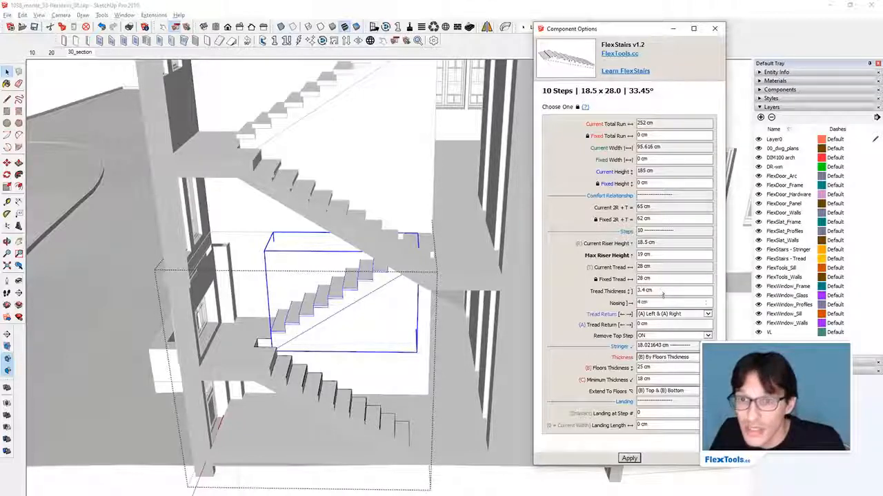
{"action": "left_click_drag", "start_coordinate": [662, 295], "coordinate": [639, 291]}
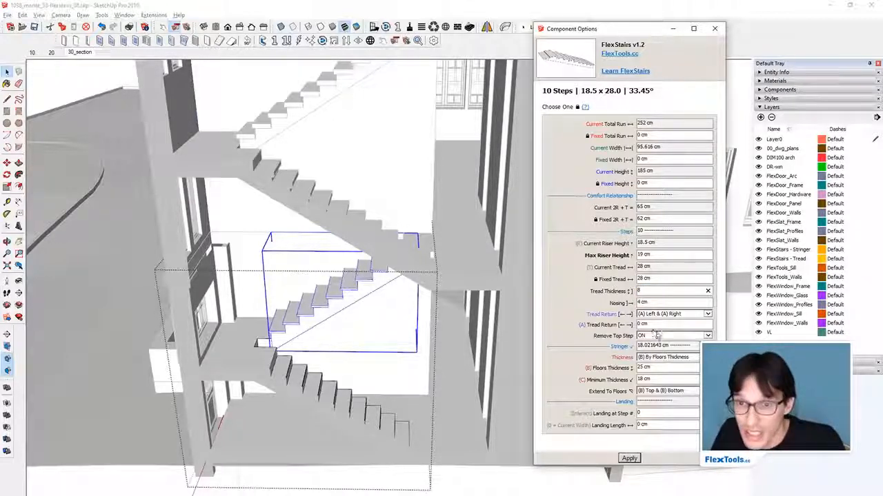
- Give the lowest-storey stair's upper flight a 4 cm tread return on the (A) Right Only side
{"action": "left_click", "coordinate": [668, 314]}
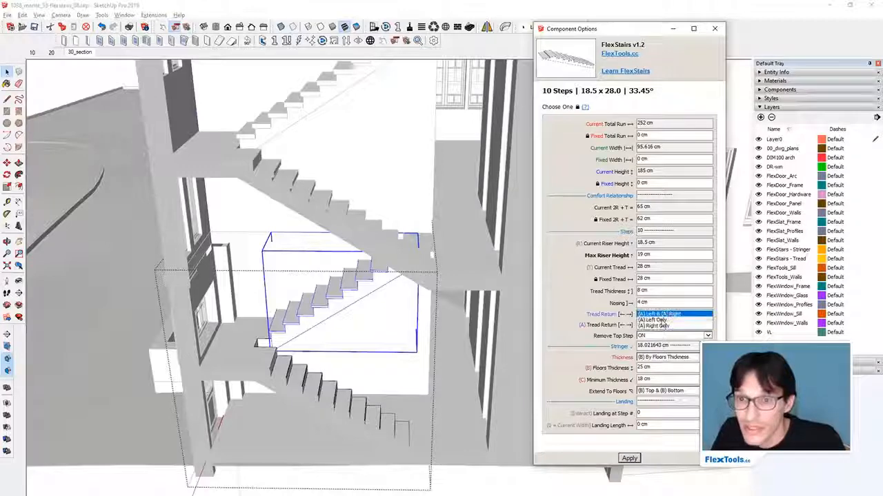
{"action": "left_click", "coordinate": [660, 328]}
{"action": "left_click", "coordinate": [630, 459]}
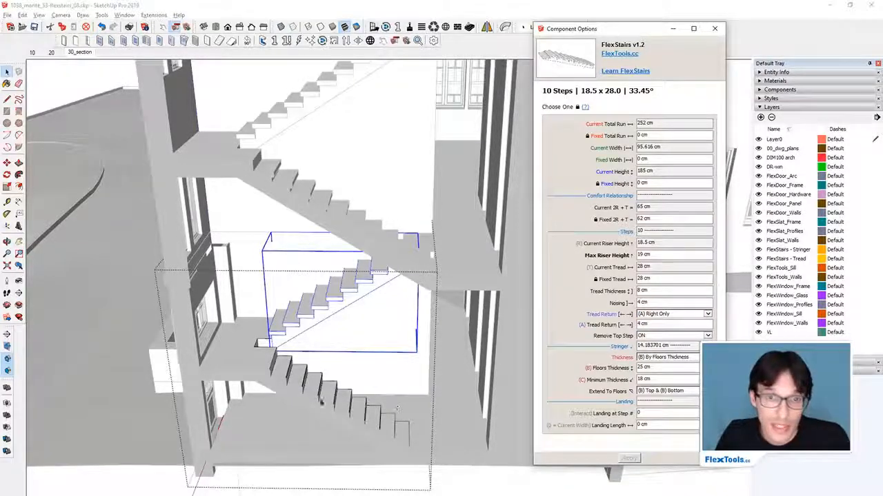
- Give the lowest-storey stair's lower flight a 4 cm tread return on the (A) Right Only side
{"action": "left_click", "coordinate": [317, 402]}
{"action": "left_click_drag", "start_coordinate": [659, 323], "coordinate": [629, 324]}
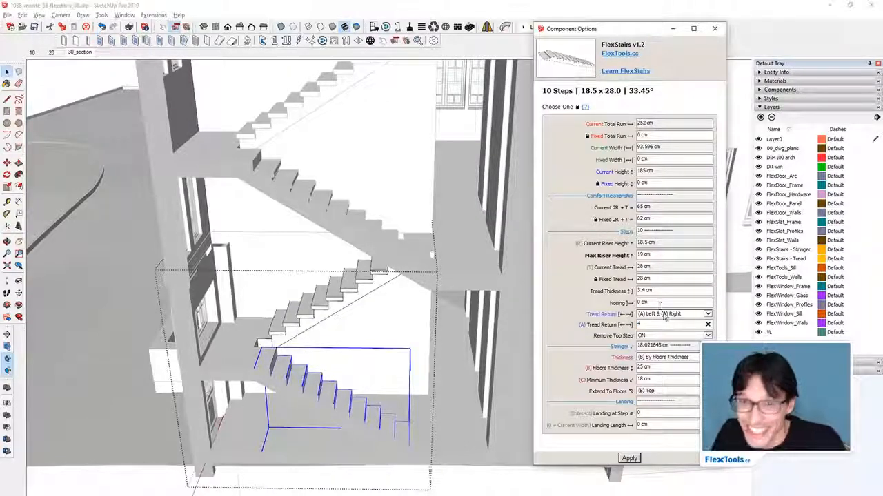
{"action": "left_click", "coordinate": [657, 314]}
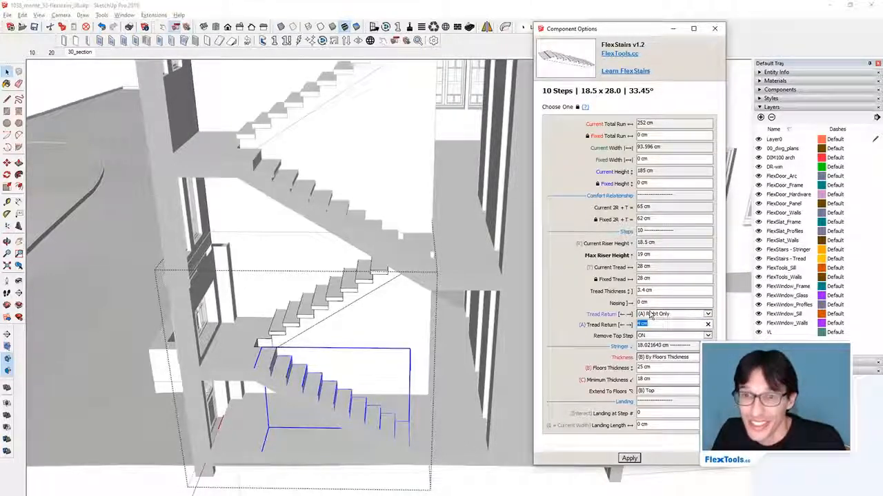
- Set the lowest-storey stair's lower flight to a 4 cm nosing and 8 cm tread thickness
{"action": "type", "text": "4"}
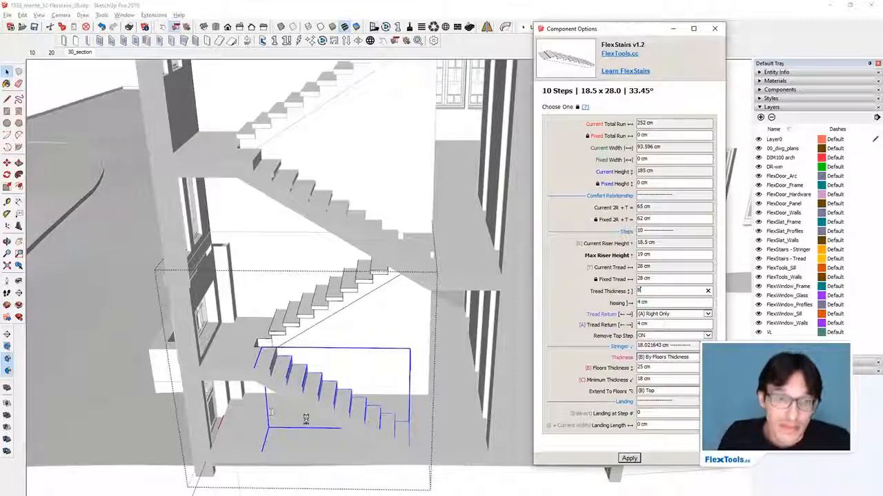
{"action": "type", "text": "8"}
{"action": "key", "text": "Return"}
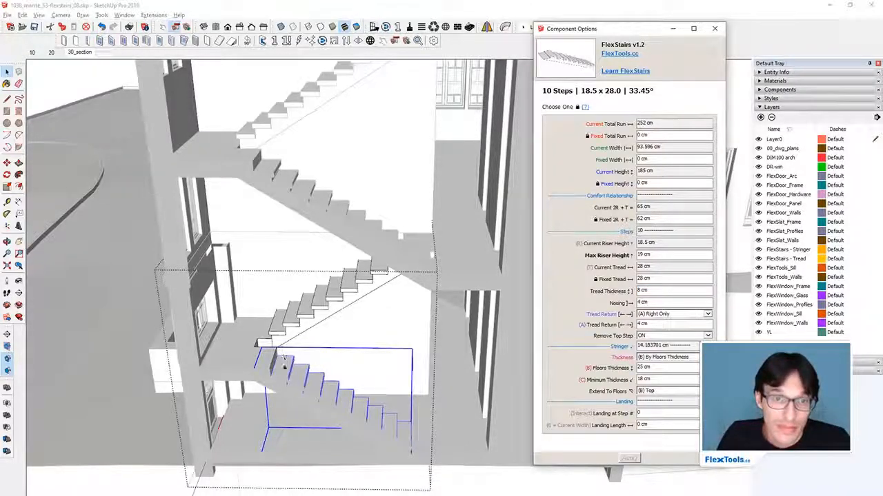
- Inspect the lowest-storey stair's treads and landing, and the space around the entrance door beneath it
{"action": "scroll", "coordinate": [289, 357], "scroll_direction": "up", "scroll_amount": 10}
{"action": "scroll", "coordinate": [347, 362], "scroll_direction": "down", "scroll_amount": 10}
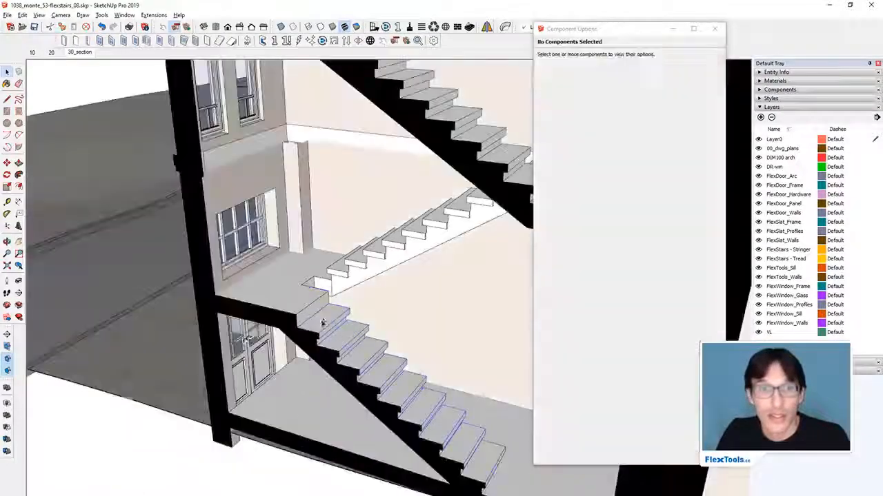
{"action": "scroll", "coordinate": [322, 323], "scroll_direction": "up", "scroll_amount": 10}
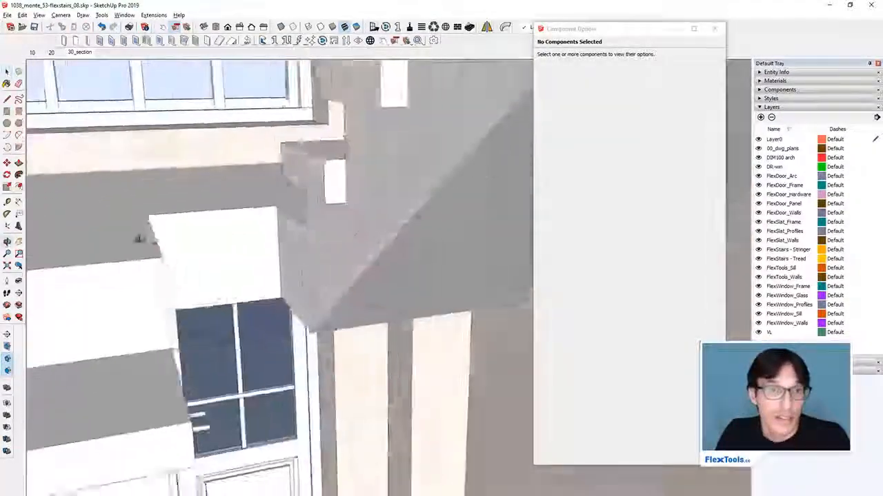
{"action": "middle_click_drag", "start_coordinate": [139, 239], "coordinate": [201, 223]}
{"action": "scroll", "coordinate": [167, 258], "scroll_direction": "down", "scroll_amount": 5}
{"action": "middle_click_drag", "start_coordinate": [167, 257], "coordinate": [303, 284]}
{"action": "scroll", "coordinate": [276, 330], "scroll_direction": "down", "scroll_amount": 5}
{"action": "scroll", "coordinate": [388, 421], "scroll_direction": "down", "scroll_amount": 4}
- Close the Component Options window
{"action": "left_click", "coordinate": [330, 235]}
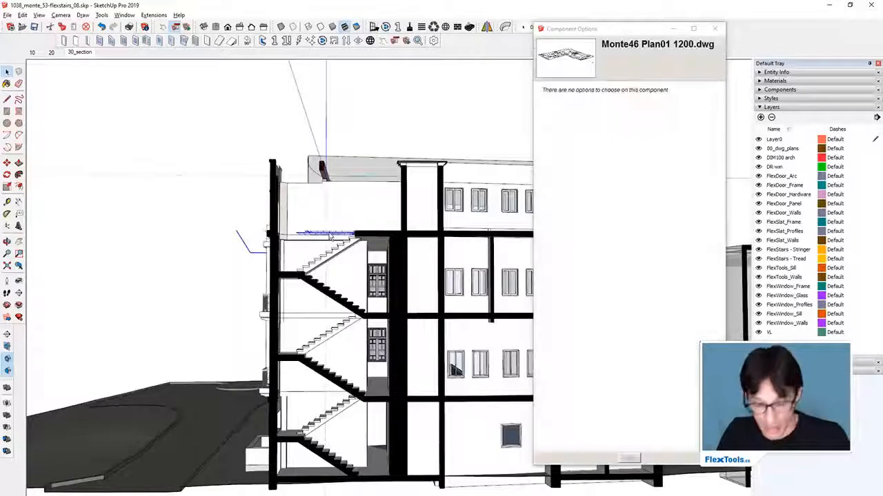
{"action": "middle_click_drag", "start_coordinate": [340, 286], "coordinate": [342, 318]}
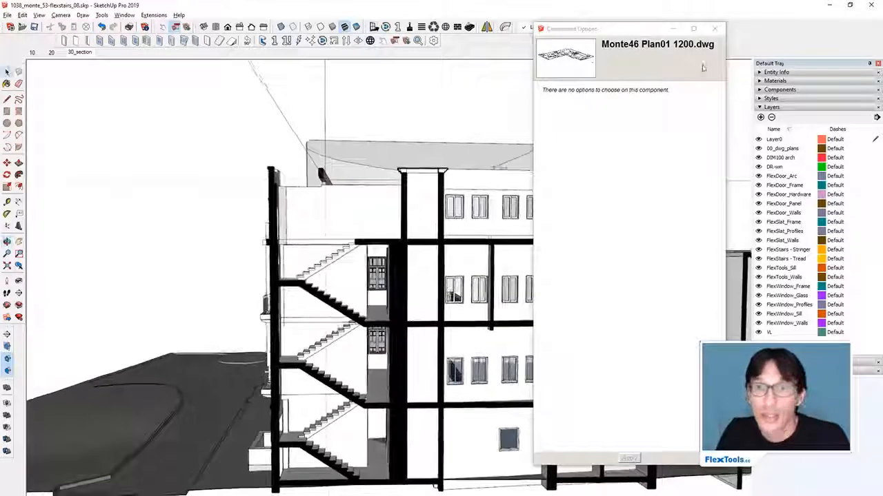
{"action": "left_click", "coordinate": [715, 29]}
- Examine the finished stairs on all three storeys in the building section, checking how flights, landings and floors meet
{"action": "scroll", "coordinate": [447, 267], "scroll_direction": "down", "scroll_amount": 3}
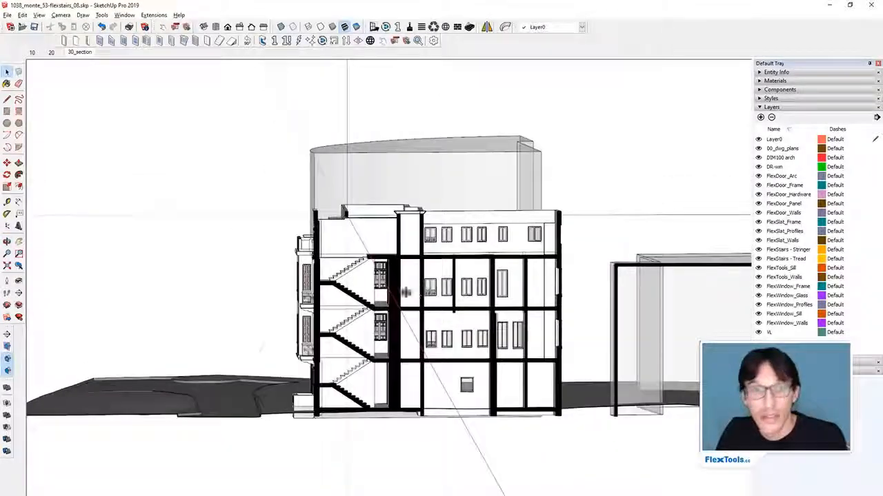
{"action": "middle_click_drag", "start_coordinate": [407, 294], "coordinate": [367, 299]}
{"action": "scroll", "coordinate": [345, 317], "scroll_direction": "up", "scroll_amount": 4}
{"action": "middle_click_drag", "start_coordinate": [336, 324], "coordinate": [407, 357]}
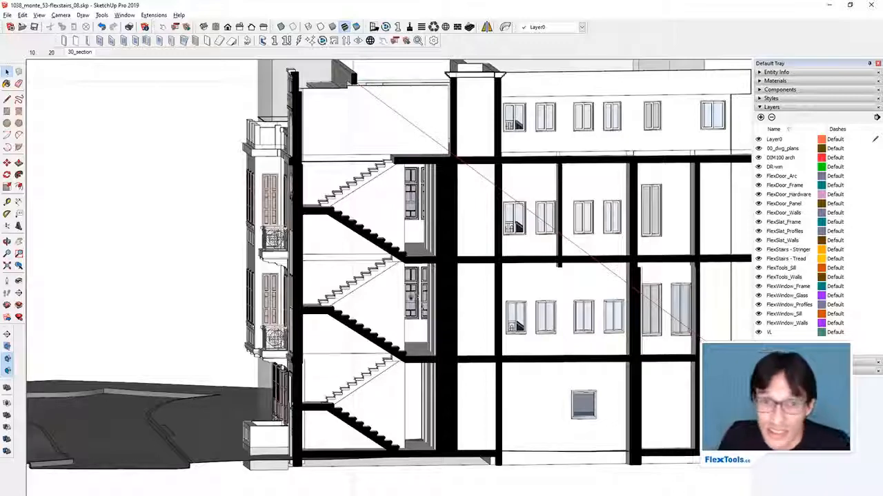
{"action": "scroll", "coordinate": [369, 305], "scroll_direction": "up", "scroll_amount": 3}
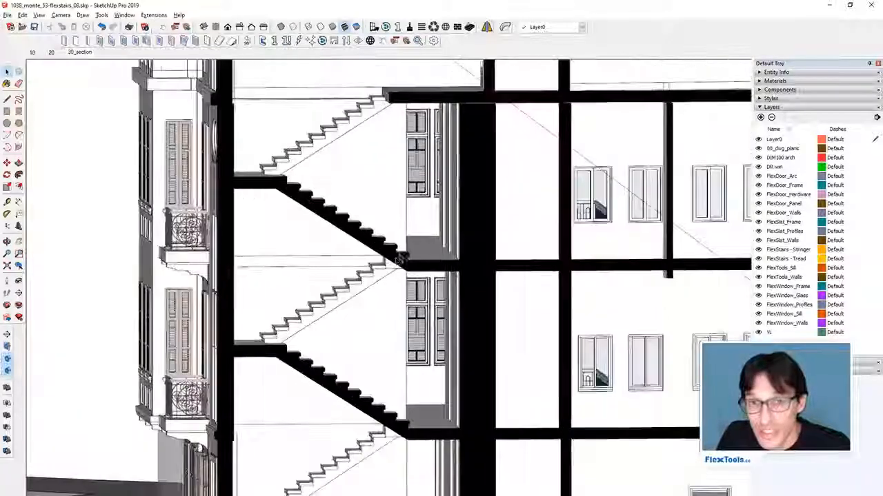
{"action": "scroll", "coordinate": [369, 305], "scroll_direction": "down", "scroll_amount": 2}
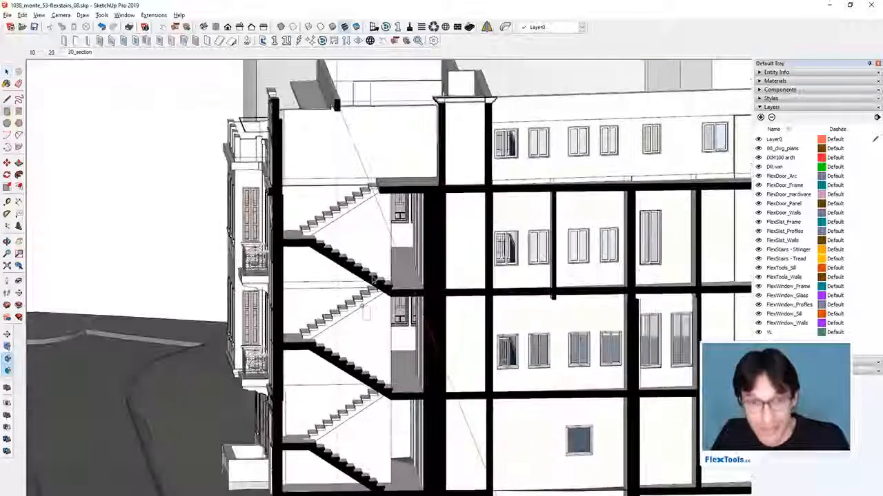
{"action": "scroll", "coordinate": [354, 372], "scroll_direction": "up", "scroll_amount": 4}
{"action": "middle_click_drag", "start_coordinate": [353, 372], "coordinate": [366, 431]}
{"action": "scroll", "coordinate": [364, 368], "scroll_direction": "down", "scroll_amount": 4}
{"action": "middle_click_drag", "start_coordinate": [355, 360], "coordinate": [334, 226], "text": "shift"}
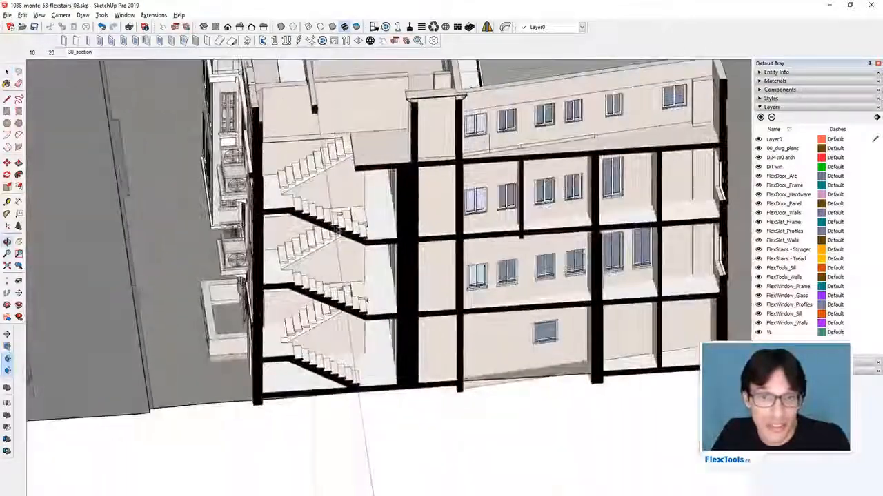
{"action": "scroll", "coordinate": [337, 235], "scroll_direction": "up", "scroll_amount": 2}
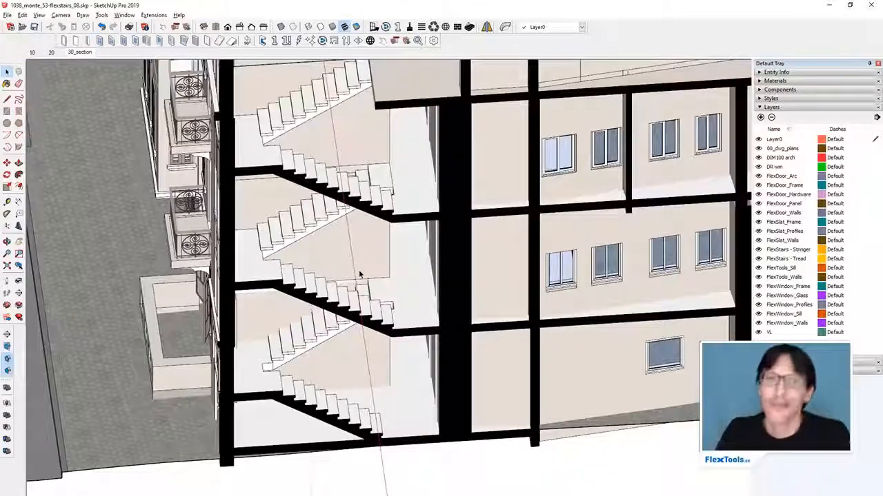
{"action": "scroll", "coordinate": [350, 245], "scroll_direction": "down", "scroll_amount": 5}
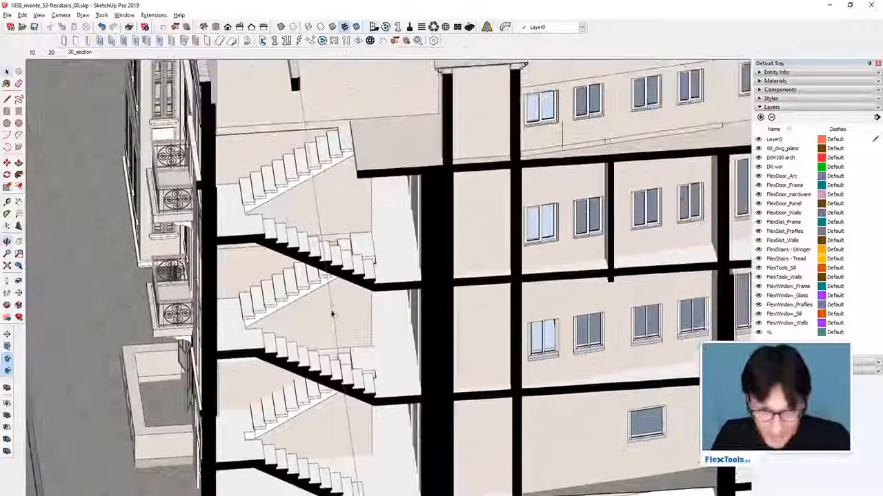
- Activate the vertical section plane that cuts across the stairwell and hide the section planes again
{"action": "middle_click_drag", "start_coordinate": [324, 303], "coordinate": [344, 291]}
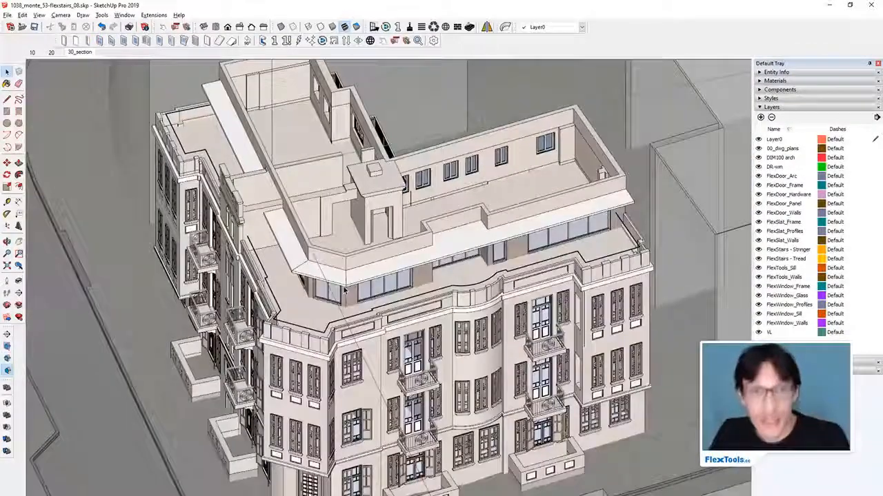
{"action": "scroll", "coordinate": [386, 276], "scroll_direction": "down", "scroll_amount": 3}
{"action": "middle_click_drag", "start_coordinate": [386, 275], "coordinate": [413, 269]}
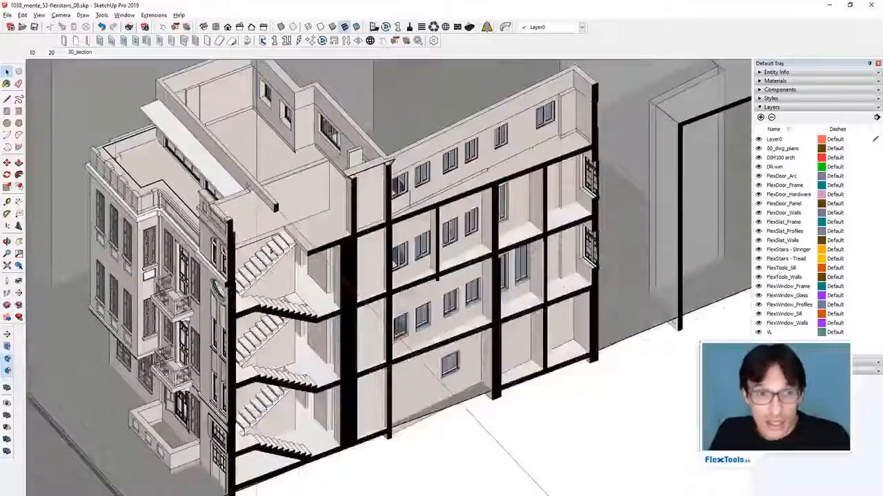
{"action": "middle_click_drag", "start_coordinate": [278, 314], "coordinate": [398, 309]}
{"action": "scroll", "coordinate": [372, 306], "scroll_direction": "down", "scroll_amount": 3}
{"action": "scroll", "coordinate": [397, 309], "scroll_direction": "down", "scroll_amount": 6}
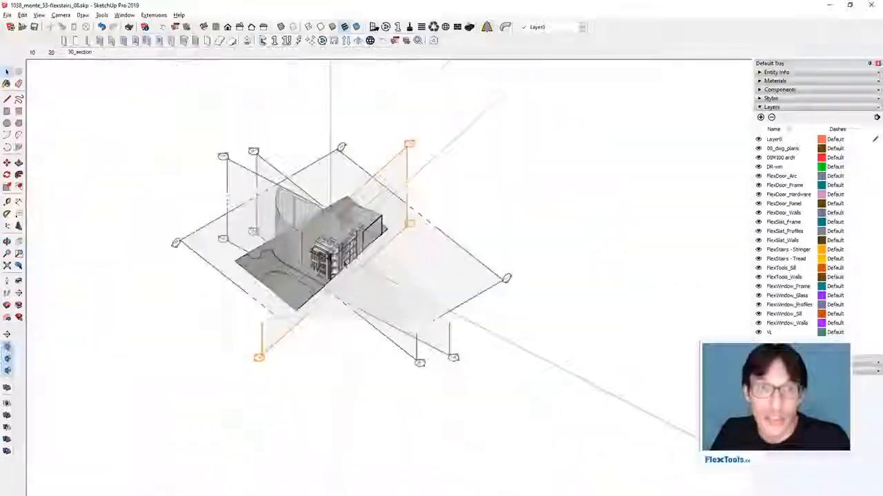
{"action": "double_click", "coordinate": [261, 163]}
{"action": "double_click", "coordinate": [228, 189]}
{"action": "key", "text": "shift+s"}
- Examine the stair flights, landings and stairwell walls in the cross section, both close up and across the whole building
{"action": "scroll", "coordinate": [333, 270], "scroll_direction": "up", "scroll_amount": 10}
{"action": "middle_click_drag", "start_coordinate": [383, 196], "coordinate": [473, 90]}
{"action": "middle_click_drag", "start_coordinate": [434, 226], "coordinate": [424, 278]}
{"action": "scroll", "coordinate": [423, 278], "scroll_direction": "up", "scroll_amount": 6}
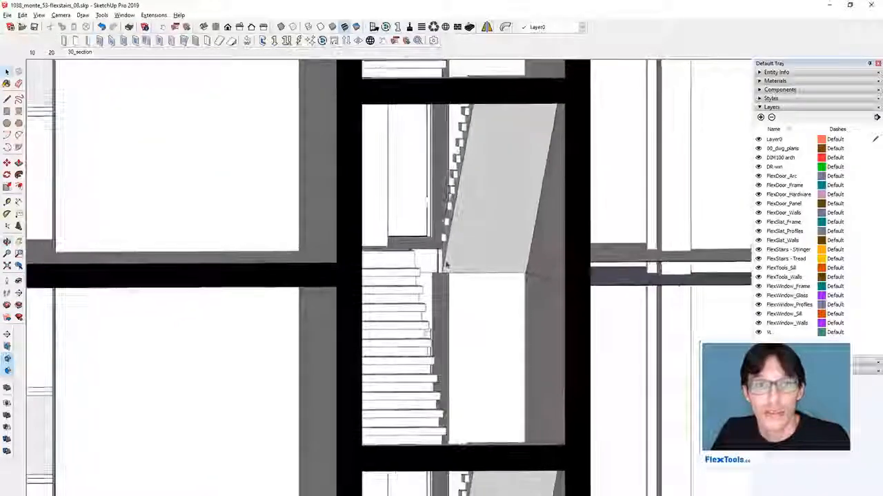
{"action": "scroll", "coordinate": [446, 264], "scroll_direction": "up", "scroll_amount": 4}
{"action": "left_click", "coordinate": [435, 251]}
{"action": "scroll", "coordinate": [448, 242], "scroll_direction": "down", "scroll_amount": 10}
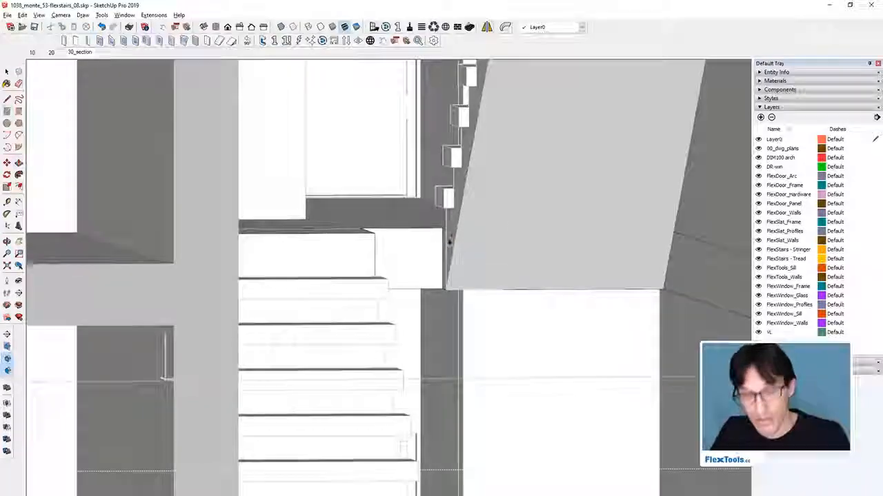
{"action": "scroll", "coordinate": [388, 249], "scroll_direction": "down", "scroll_amount": 8}
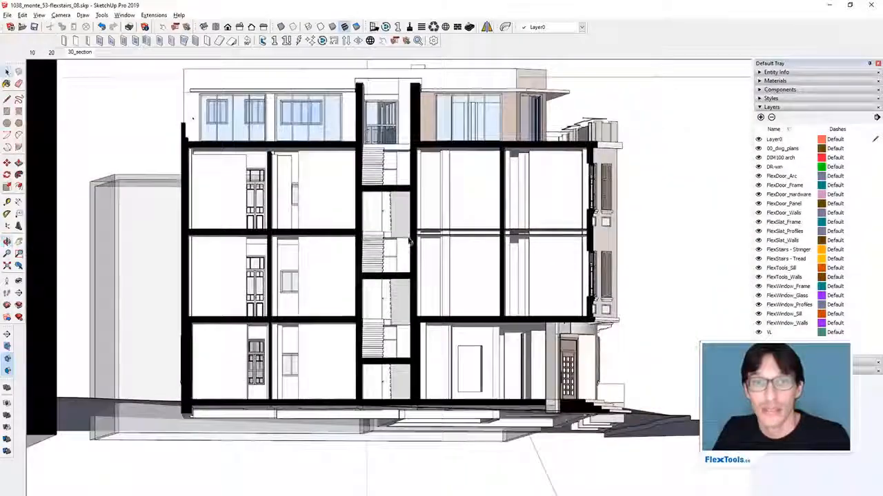
{"action": "middle_click_drag", "start_coordinate": [405, 258], "coordinate": [388, 280]}
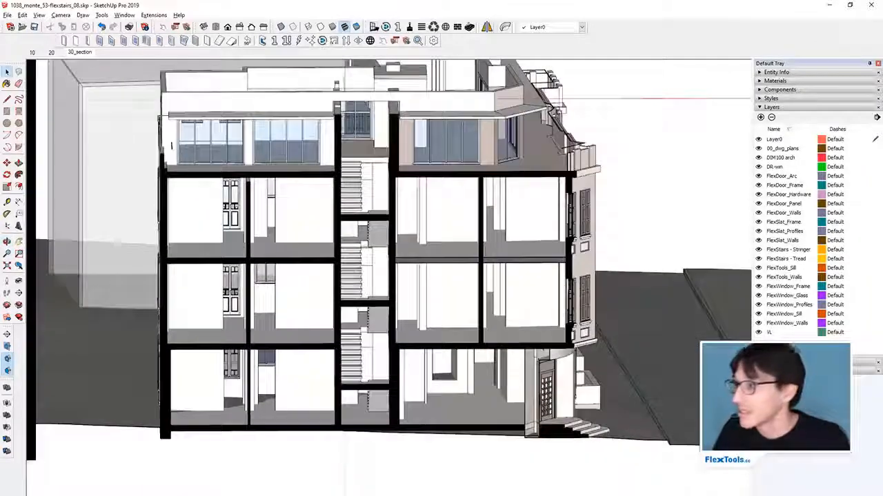
{"action": "middle_click_drag", "start_coordinate": [480, 233], "coordinate": [475, 275]}
{"action": "middle_click_drag", "start_coordinate": [407, 242], "coordinate": [311, 314]}
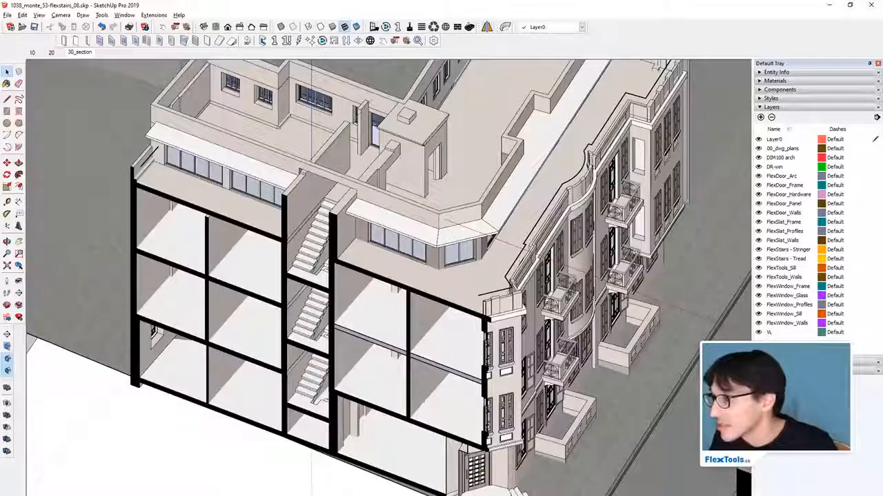
{"action": "middle_click_drag", "start_coordinate": [379, 252], "coordinate": [470, 253]}
{"action": "middle_click_drag", "start_coordinate": [417, 262], "coordinate": [229, 262]}
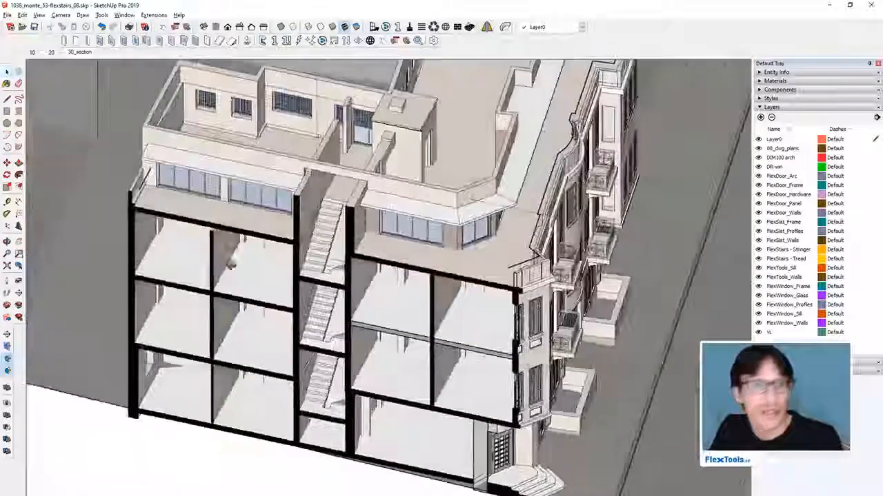
{"action": "scroll", "coordinate": [337, 289], "scroll_direction": "up", "scroll_amount": 3}
{"action": "middle_click_drag", "start_coordinate": [410, 294], "coordinate": [367, 262]}
{"action": "scroll", "coordinate": [367, 261], "scroll_direction": "down", "scroll_amount": 6}
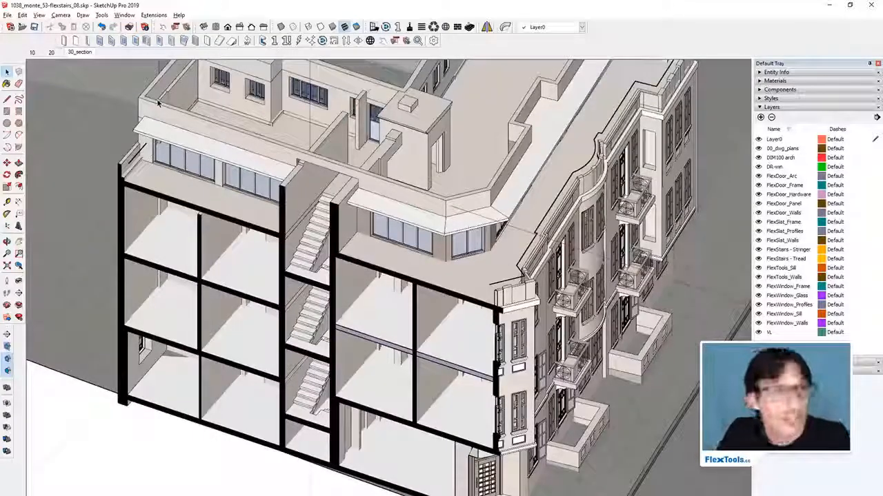
- Switch to scene 20 and delete the top balcony's double door beside the oval window on the entrance facade
{"action": "left_click", "coordinate": [50, 52]}
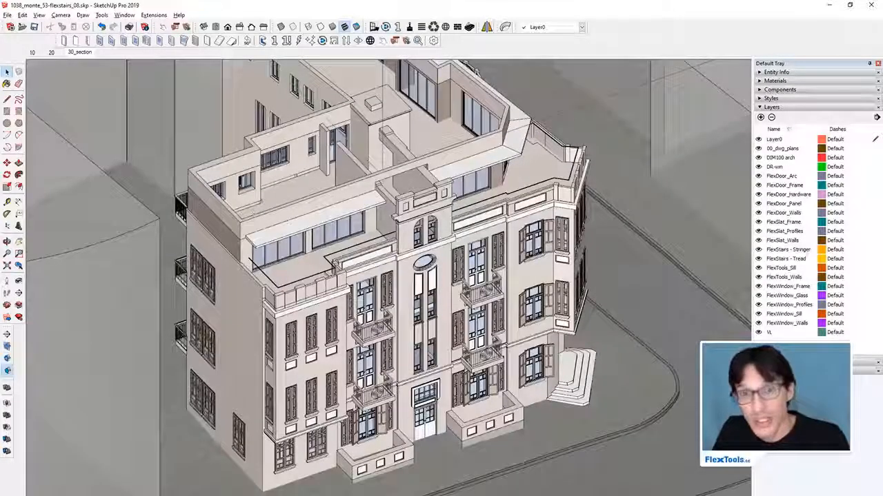
{"action": "mouse_move", "coordinate": [438, 344]}
{"action": "middle_mouse_down"}
{"action": "mouse_move", "coordinate": [344, 327]}
{"action": "mouse_move", "coordinate": [287, 345]}
{"action": "mouse_move", "coordinate": [255, 338]}
{"action": "middle_mouse_up"}
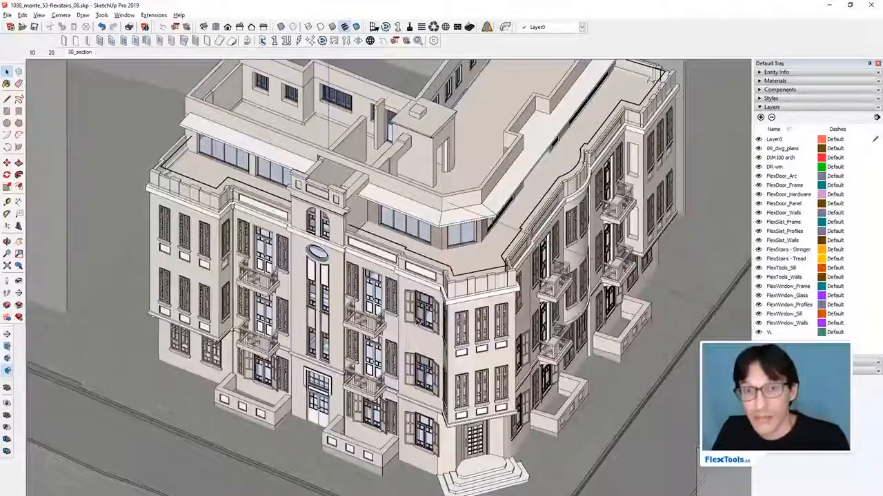
{"action": "scroll", "coordinate": [415, 321], "scroll_direction": "up", "scroll_amount": 6}
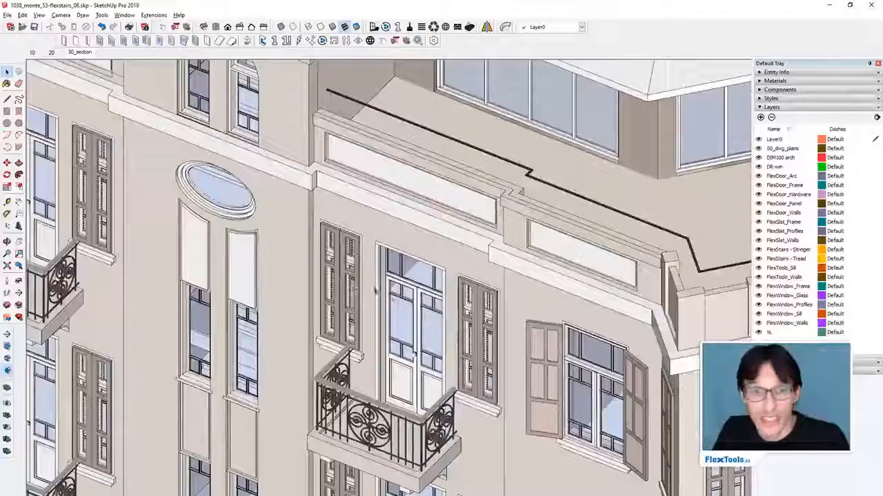
{"action": "middle_click_drag", "start_coordinate": [353, 289], "coordinate": [375, 260]}
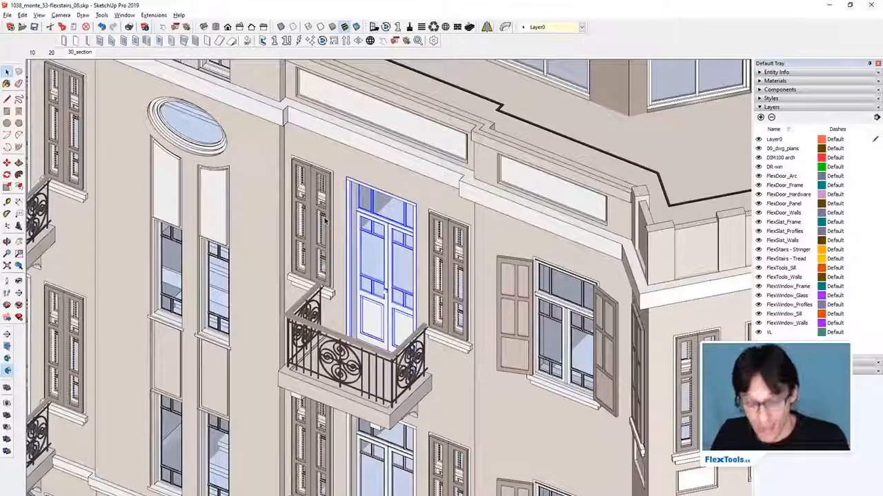
{"action": "middle_click_drag", "start_coordinate": [325, 220], "coordinate": [375, 262]}
{"action": "scroll", "coordinate": [317, 241], "scroll_direction": "down", "scroll_amount": 5}
{"action": "mouse_move", "coordinate": [211, 208]}
{"action": "middle_mouse_down"}
{"action": "mouse_move", "coordinate": [331, 207]}
{"action": "mouse_move", "coordinate": [255, 181]}
{"action": "middle_mouse_up"}
{"action": "scroll", "coordinate": [424, 275], "scroll_direction": "up", "scroll_amount": 7}
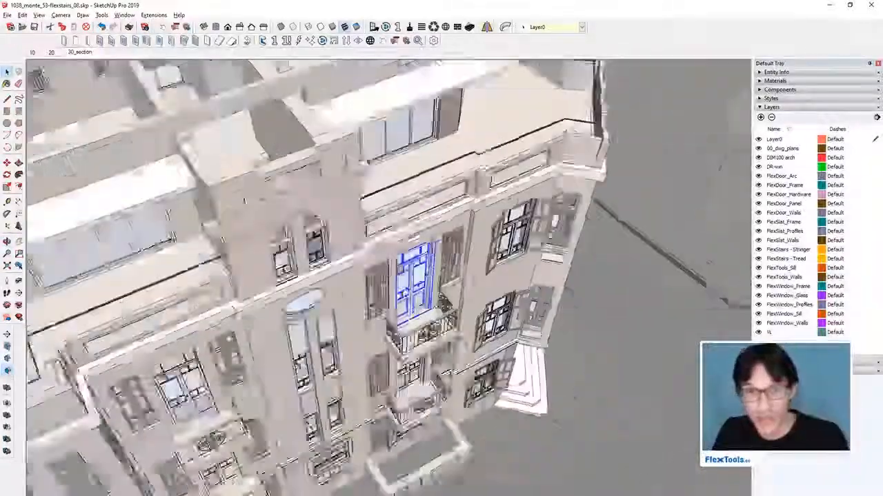
{"action": "middle_click_drag", "start_coordinate": [424, 275], "coordinate": [379, 292]}
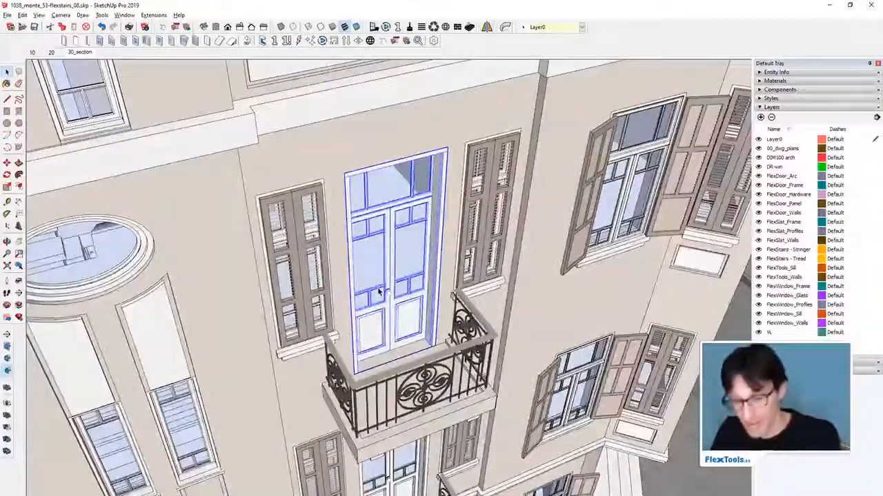
{"action": "key", "text": "Delete"}
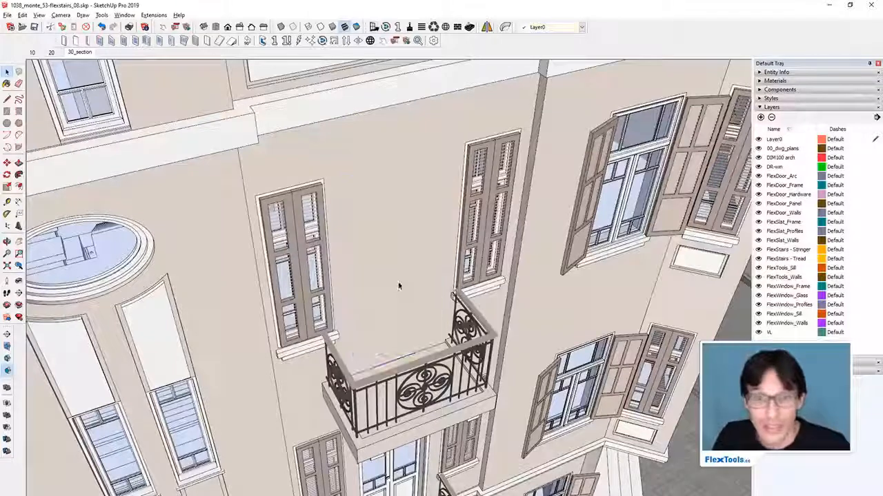
- Delete the shuttered window nearest the oval window and move the other one to the middle of the wall above the balcony
{"action": "left_click", "coordinate": [332, 281]}
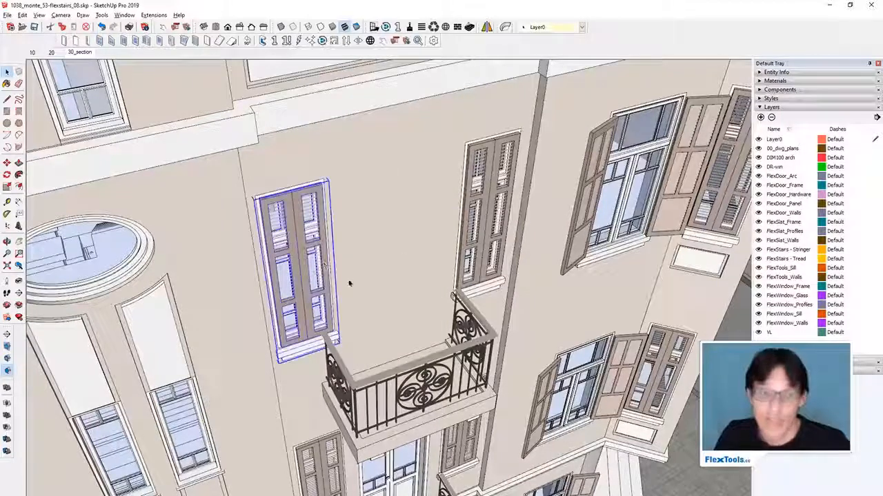
{"action": "key", "text": "Delete"}
{"action": "left_click", "coordinate": [481, 229]}
{"action": "key", "text": "m"}
{"action": "left_click_drag", "start_coordinate": [420, 211], "coordinate": [324, 239]}
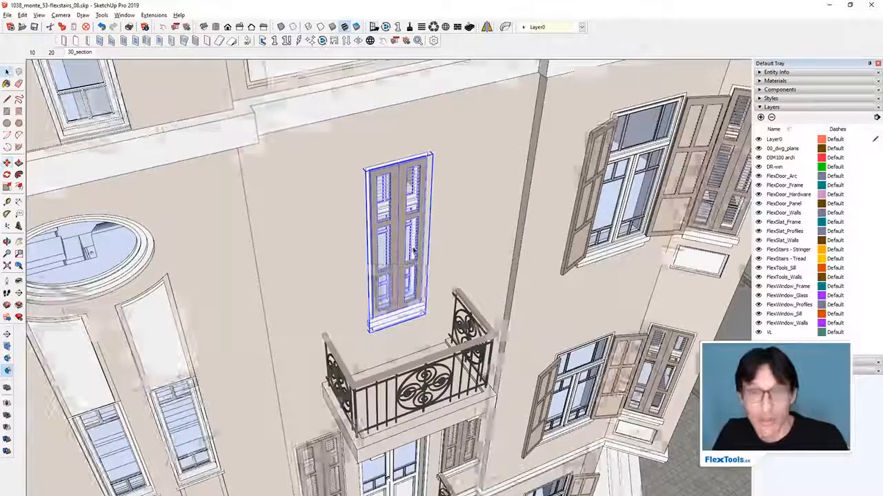
{"action": "scroll", "coordinate": [413, 252], "scroll_direction": "down", "scroll_amount": 5}
{"action": "scroll", "coordinate": [407, 241], "scroll_direction": "up", "scroll_amount": 5}
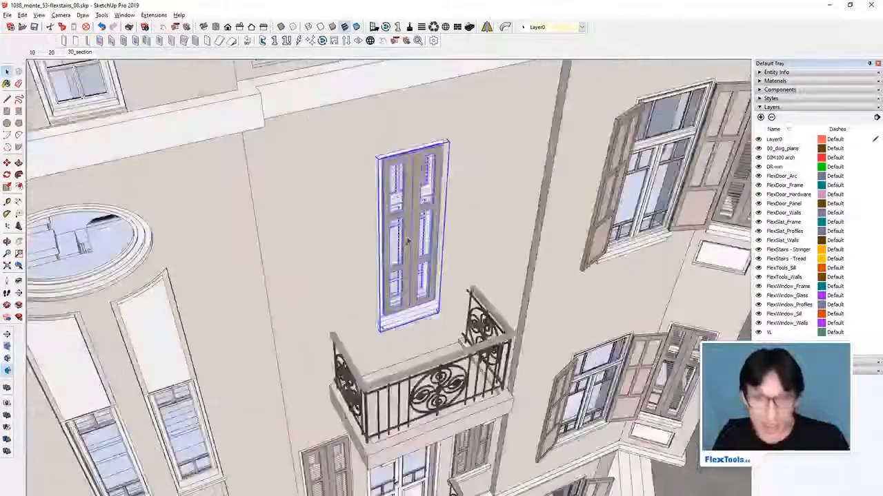
- Swing open both shutters of the relocated window above the balcony with the Interact tool
{"action": "key", "text": "i"}
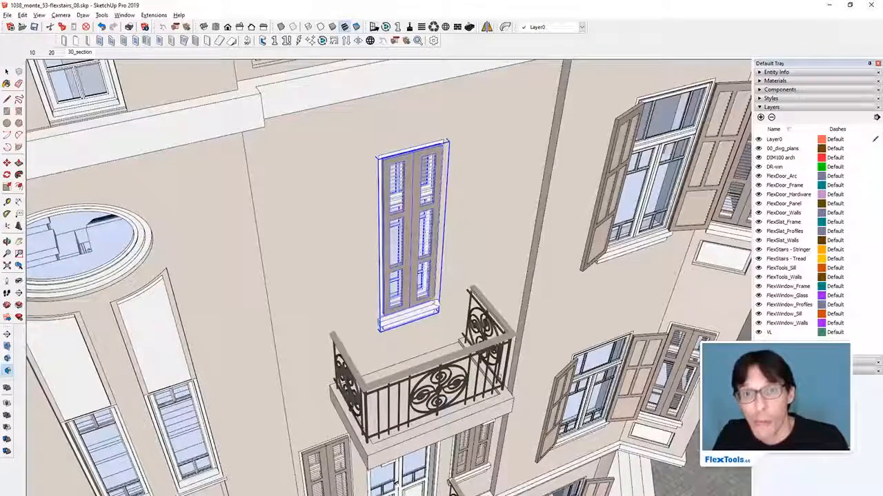
{"action": "left_click", "coordinate": [430, 298]}
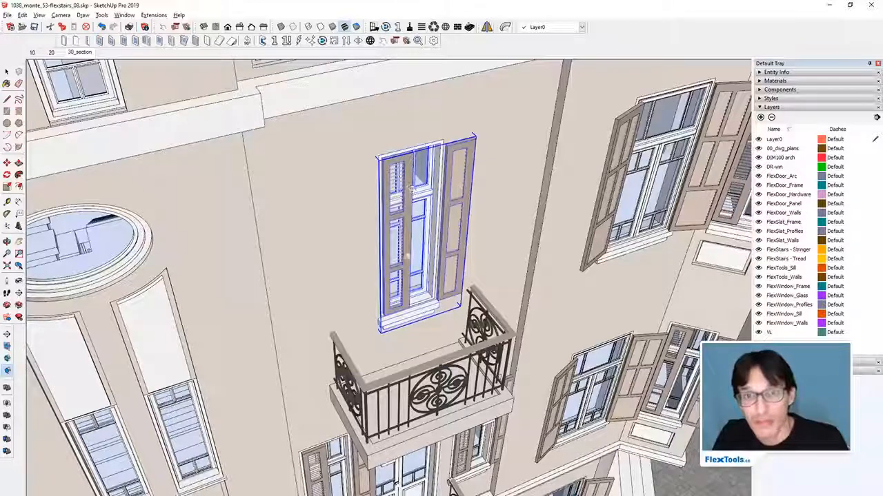
{"action": "left_click", "coordinate": [402, 252]}
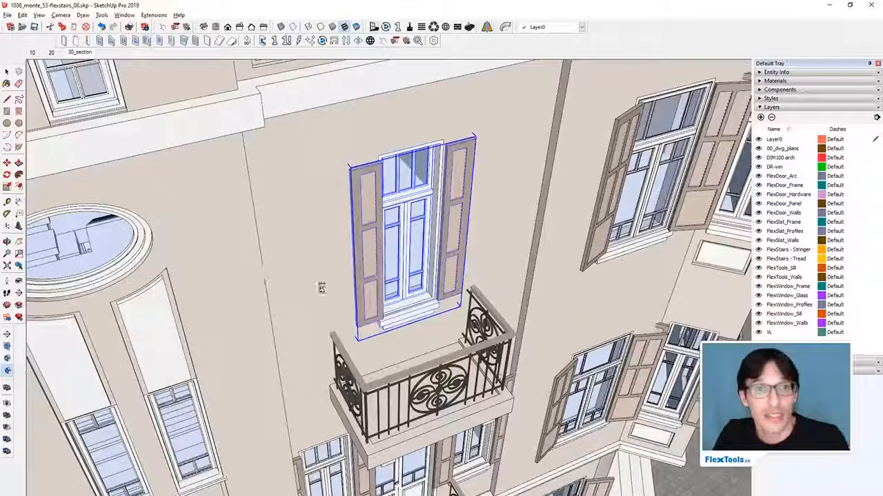
{"action": "left_click", "coordinate": [390, 262]}
{"action": "key", "text": "space"}
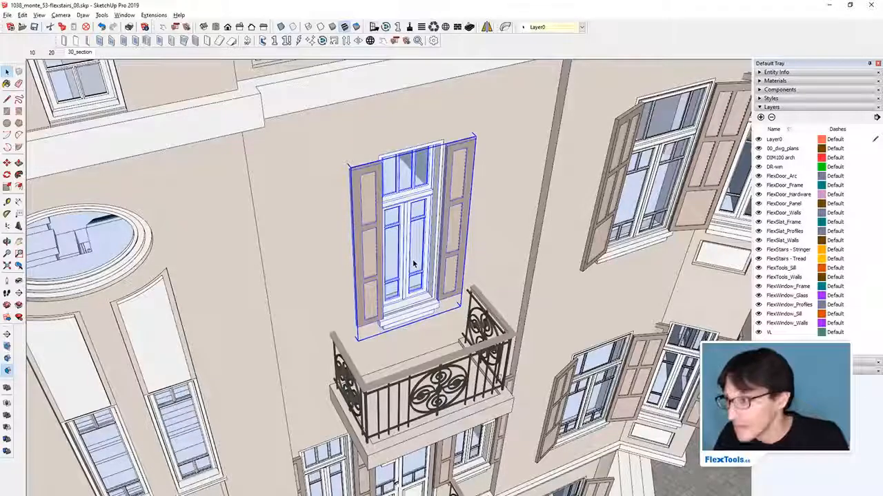
- Place a separate shutter slat component on the wall beside the window, and delete it again
{"action": "mouse_move", "coordinate": [415, 262]}
{"action": "middle_mouse_down"}
{"action": "mouse_move", "coordinate": [361, 315]}
{"action": "mouse_move", "coordinate": [424, 294]}
{"action": "middle_mouse_up"}
{"action": "scroll", "coordinate": [377, 317], "scroll_direction": "down", "scroll_amount": 2}
{"action": "scroll", "coordinate": [365, 319], "scroll_direction": "down", "scroll_amount": 3}
{"action": "scroll", "coordinate": [427, 294], "scroll_direction": "up", "scroll_amount": 5}
{"action": "scroll", "coordinate": [428, 294], "scroll_direction": "up", "scroll_amount": 6}
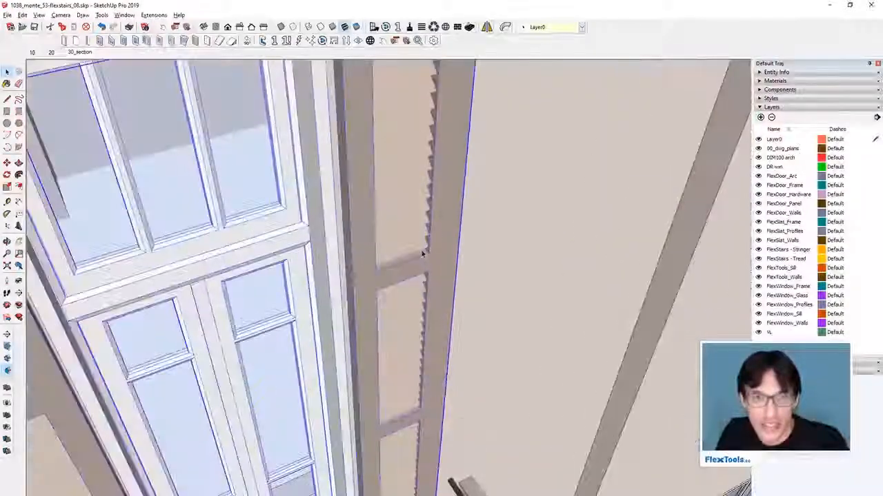
{"action": "scroll", "coordinate": [414, 258], "scroll_direction": "down", "scroll_amount": 4}
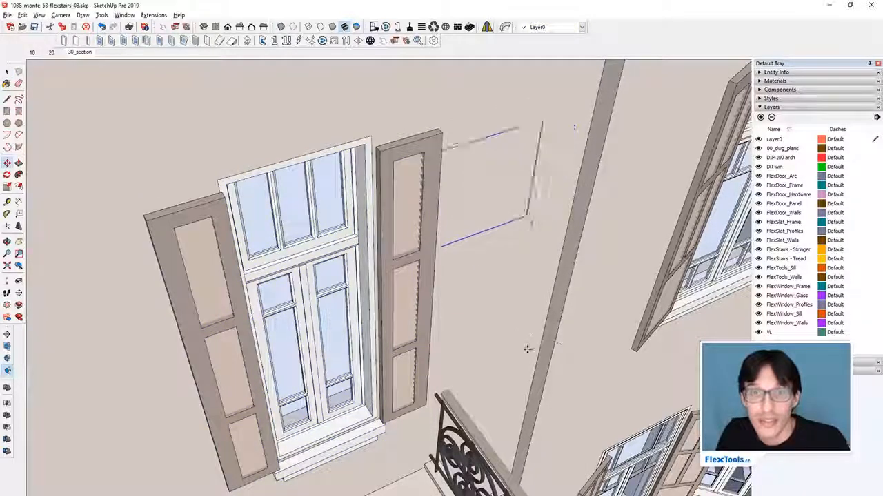
{"action": "left_click", "coordinate": [535, 373]}
{"action": "middle_click_drag", "start_coordinate": [503, 321], "coordinate": [457, 335]}
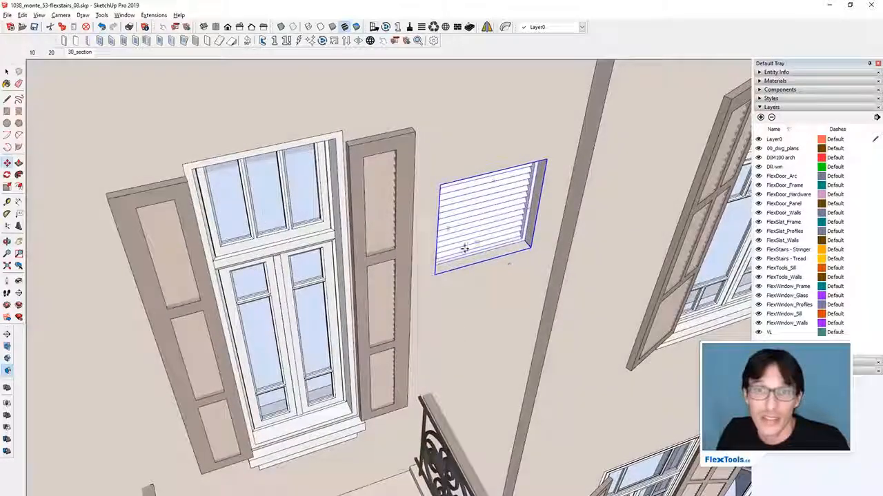
{"action": "scroll", "coordinate": [455, 239], "scroll_direction": "down", "scroll_amount": 3}
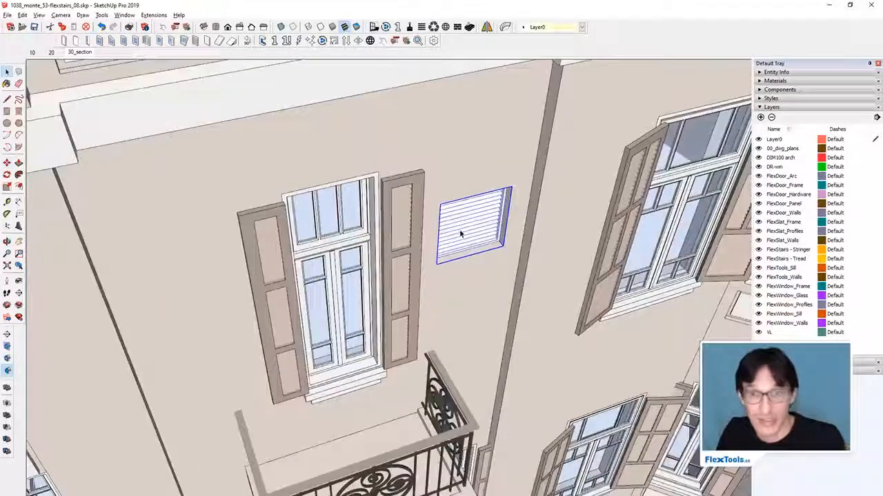
{"action": "key", "text": "Delete"}
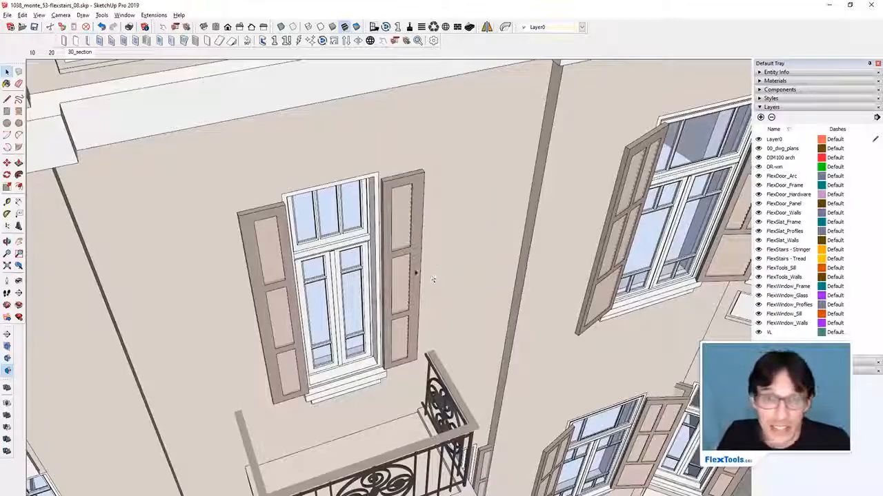
- Review the reworked balcony facade and return to the vertical section cut through the stairwell
{"action": "scroll", "coordinate": [430, 278], "scroll_direction": "down", "scroll_amount": 6}
{"action": "middle_click_drag", "start_coordinate": [428, 276], "coordinate": [325, 262]}
{"action": "middle_click_drag", "start_coordinate": [355, 223], "coordinate": [376, 276]}
{"action": "scroll", "coordinate": [400, 231], "scroll_direction": "up", "scroll_amount": 4}
{"action": "middle_click_drag", "start_coordinate": [365, 228], "coordinate": [316, 299]}
{"action": "scroll", "coordinate": [405, 258], "scroll_direction": "down", "scroll_amount": 5}
{"action": "scroll", "coordinate": [406, 259], "scroll_direction": "up", "scroll_amount": 5}
{"action": "key", "text": "ctrl+z"}
{"action": "key", "text": "Page_Down"}
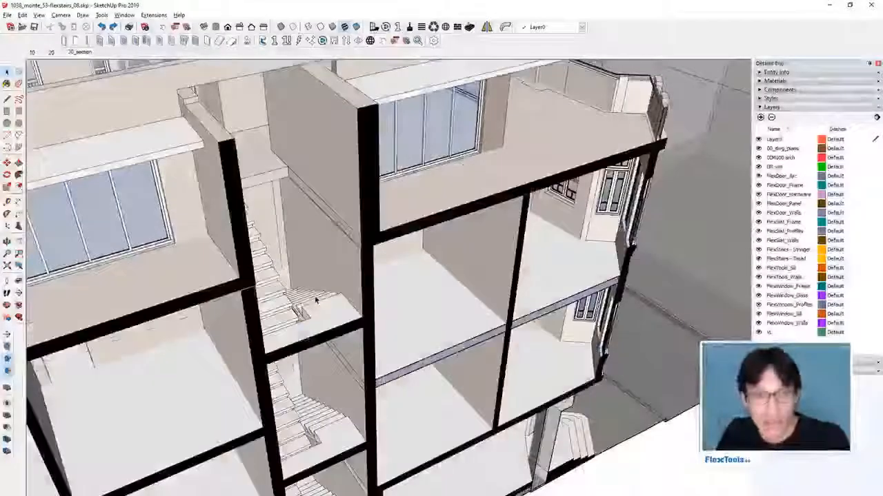
- Activate the horizontal section plane through the building and inspect the stairwell and balcony facade in the resulting cut
{"action": "scroll", "coordinate": [364, 311], "scroll_direction": "down", "scroll_amount": 12}
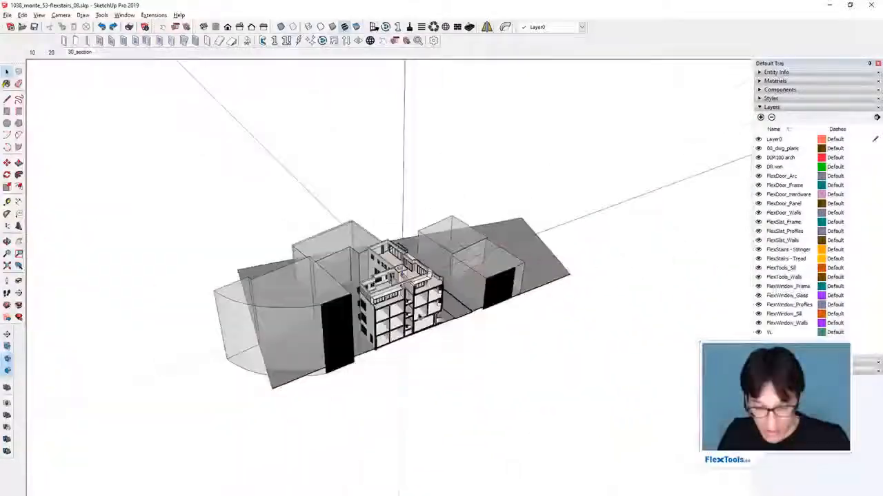
{"action": "scroll", "coordinate": [465, 160], "scroll_direction": "up", "scroll_amount": 8}
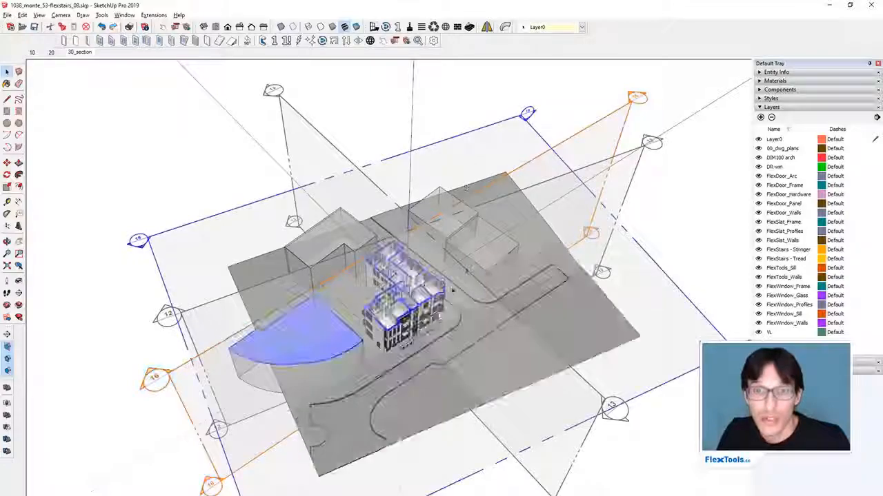
{"action": "scroll", "coordinate": [466, 216], "scroll_direction": "up", "scroll_amount": 3}
{"action": "scroll", "coordinate": [465, 215], "scroll_direction": "down", "scroll_amount": 6}
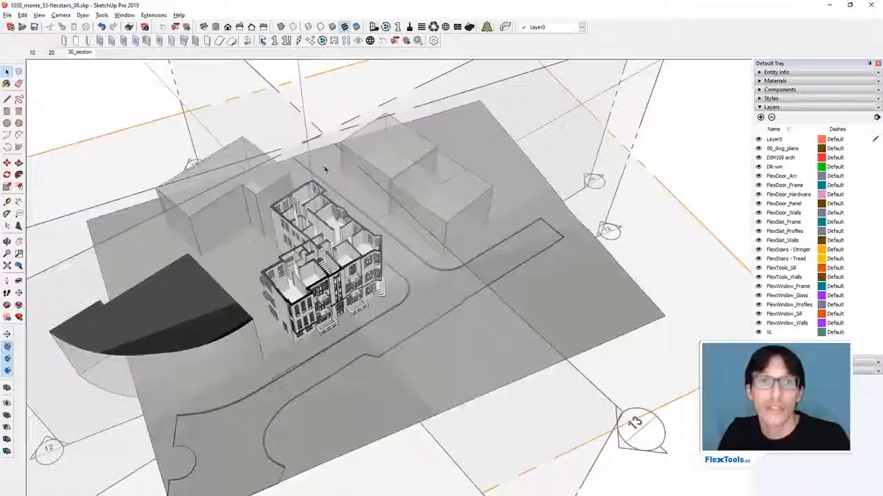
{"action": "left_click", "coordinate": [362, 90]}
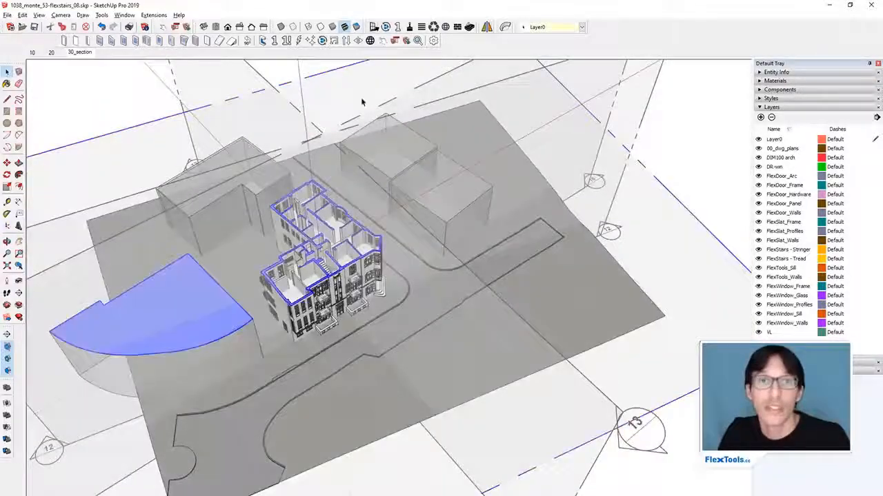
{"action": "left_click", "coordinate": [295, 96]}
{"action": "scroll", "coordinate": [296, 96], "scroll_direction": "up", "scroll_amount": 5}
{"action": "scroll", "coordinate": [321, 280], "scroll_direction": "up", "scroll_amount": 8}
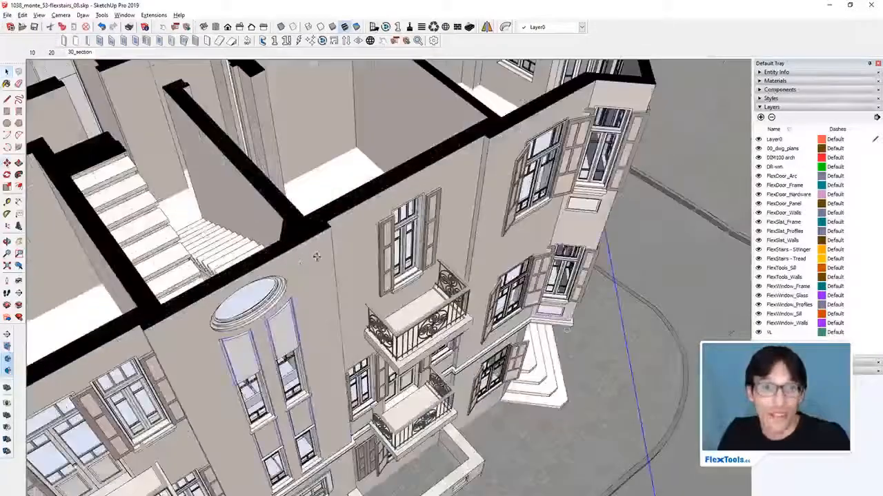
- Select the horizontal section plane and move it vertically downward through the building's upper storey
{"action": "scroll", "coordinate": [320, 279], "scroll_direction": "down", "scroll_amount": 10}
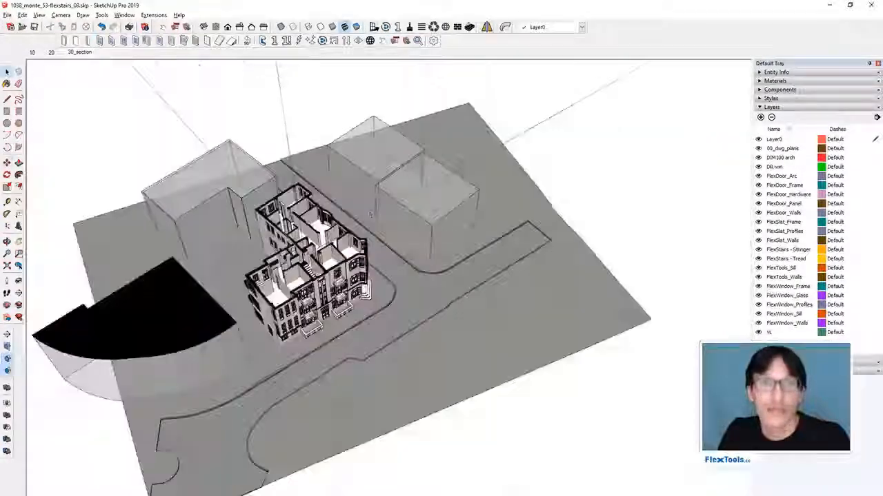
{"action": "scroll", "coordinate": [357, 164], "scroll_direction": "up", "scroll_amount": 3}
{"action": "left_click", "coordinate": [315, 86]}
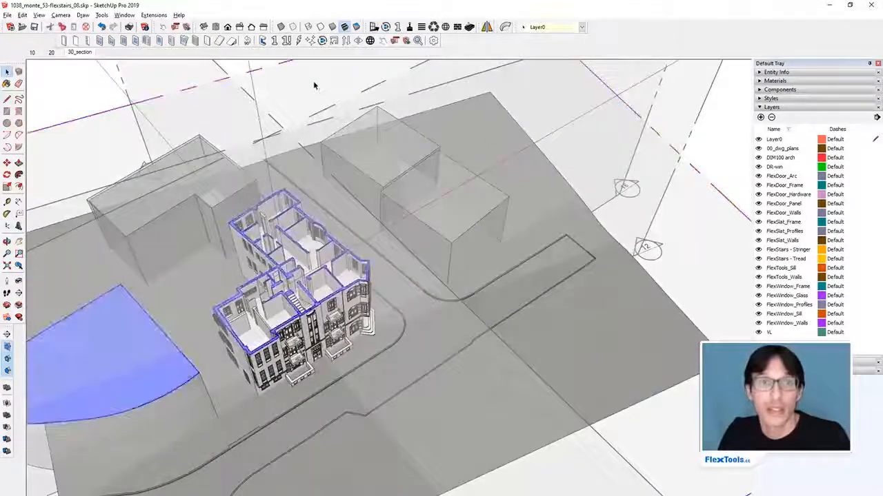
{"action": "scroll", "coordinate": [377, 298], "scroll_direction": "up", "scroll_amount": 6}
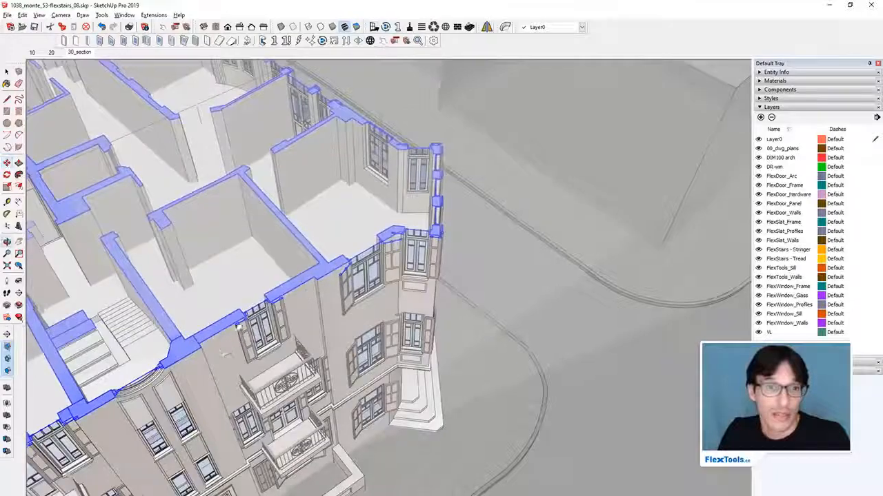
{"action": "scroll", "coordinate": [314, 262], "scroll_direction": "up", "scroll_amount": 4}
{"action": "scroll", "coordinate": [324, 213], "scroll_direction": "up", "scroll_amount": 1}
{"action": "key", "text": "m"}
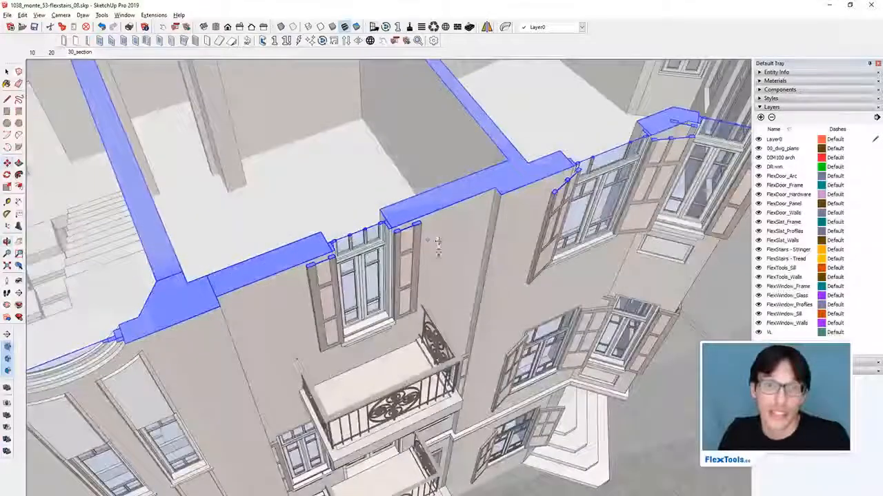
{"action": "left_click", "coordinate": [437, 244]}
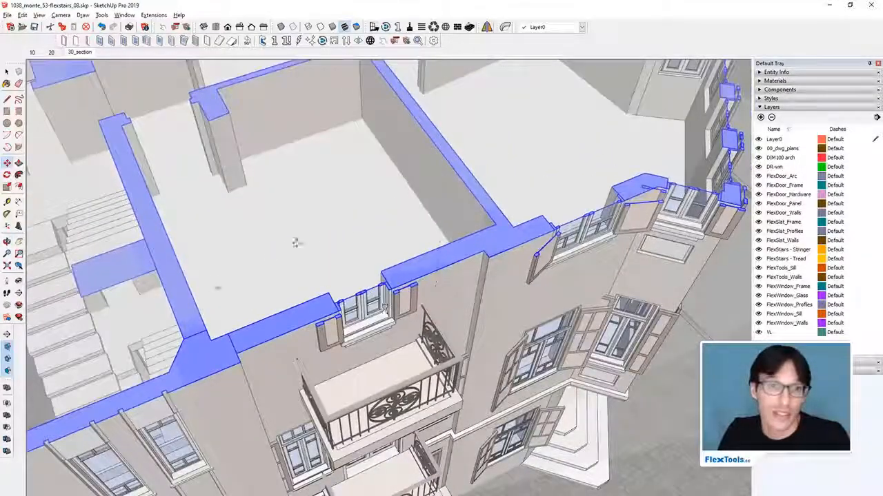
{"action": "left_click", "coordinate": [84, 53]}
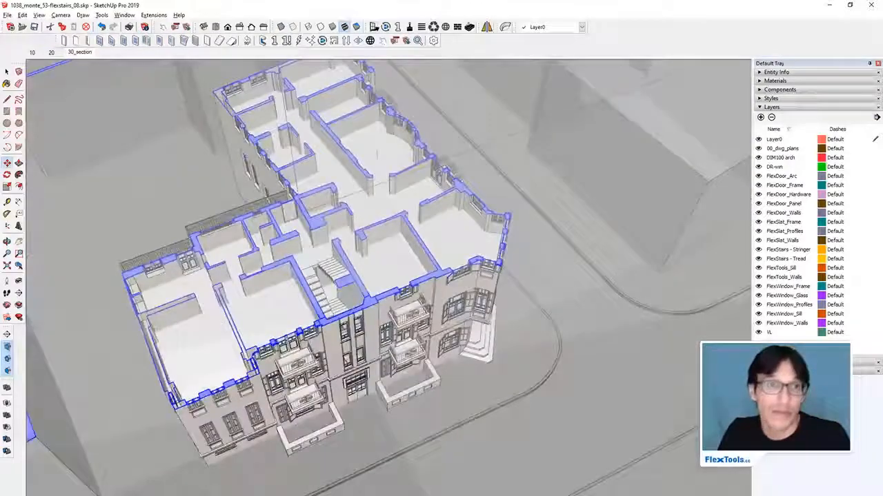
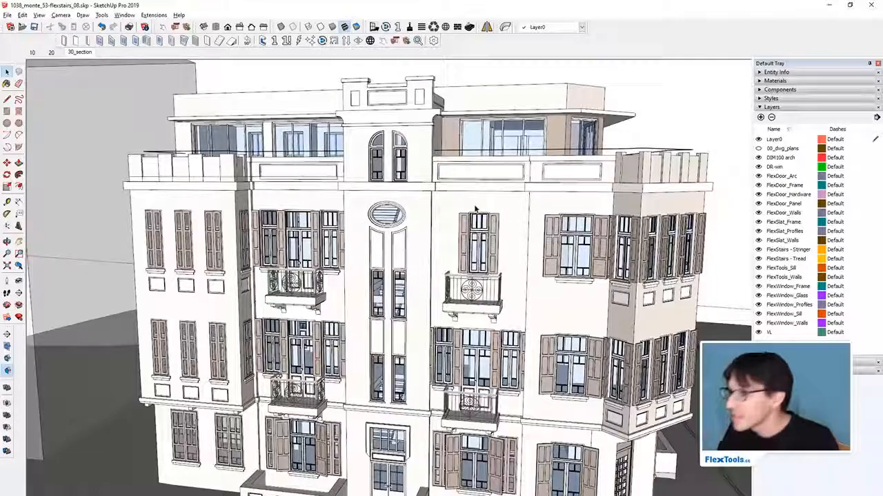
- Stretch the top-floor sliding window beside the end of the rear balcony downward with the Scale tool to make it taller
{"action": "middle_click_drag", "start_coordinate": [393, 229], "coordinate": [461, 281]}
{"action": "scroll", "coordinate": [386, 234], "scroll_direction": "down", "scroll_amount": 4}
{"action": "middle_click_drag", "start_coordinate": [311, 198], "coordinate": [593, 257]}
{"action": "scroll", "coordinate": [408, 195], "scroll_direction": "up", "scroll_amount": 4}
{"action": "middle_click_drag", "start_coordinate": [407, 195], "coordinate": [528, 182]}
{"action": "scroll", "coordinate": [366, 173], "scroll_direction": "up", "scroll_amount": 4}
{"action": "scroll", "coordinate": [376, 156], "scroll_direction": "up", "scroll_amount": 2}
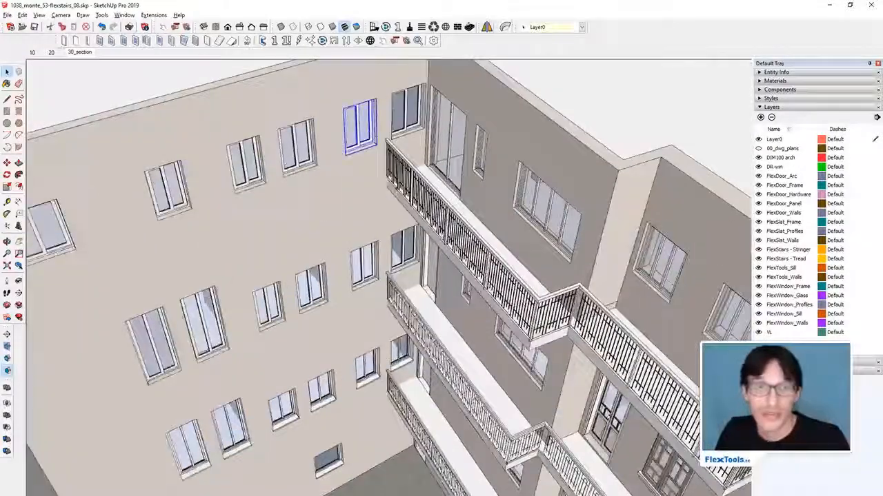
{"action": "scroll", "coordinate": [372, 172], "scroll_direction": "up", "scroll_amount": 2}
{"action": "left_click", "coordinate": [387, 161]}
{"action": "scroll", "coordinate": [384, 159], "scroll_direction": "down", "scroll_amount": 1}
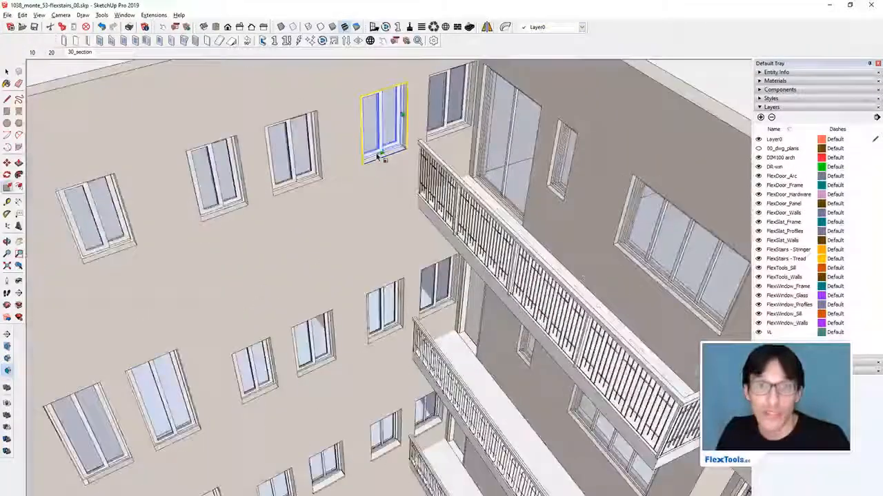
{"action": "left_click_drag", "start_coordinate": [380, 153], "coordinate": [381, 202]}
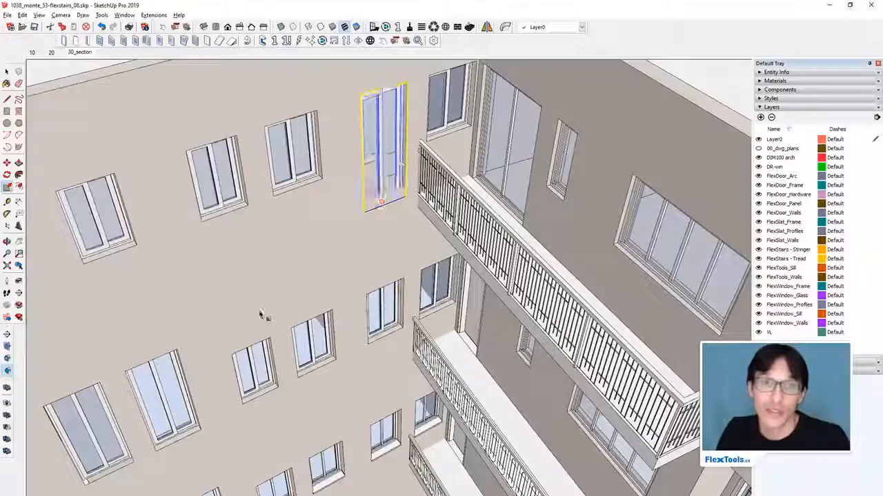
- Widen the neighbouring top-floor sliding window toward the enlarged tall window with the Scale tool
{"action": "scroll", "coordinate": [355, 178], "scroll_direction": "down", "scroll_amount": 3}
{"action": "scroll", "coordinate": [311, 156], "scroll_direction": "up", "scroll_amount": 3}
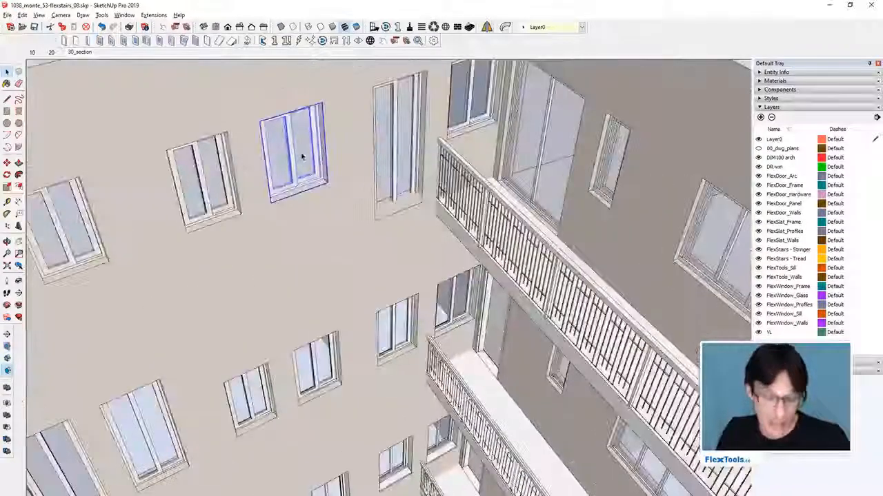
{"action": "left_click", "coordinate": [314, 159]}
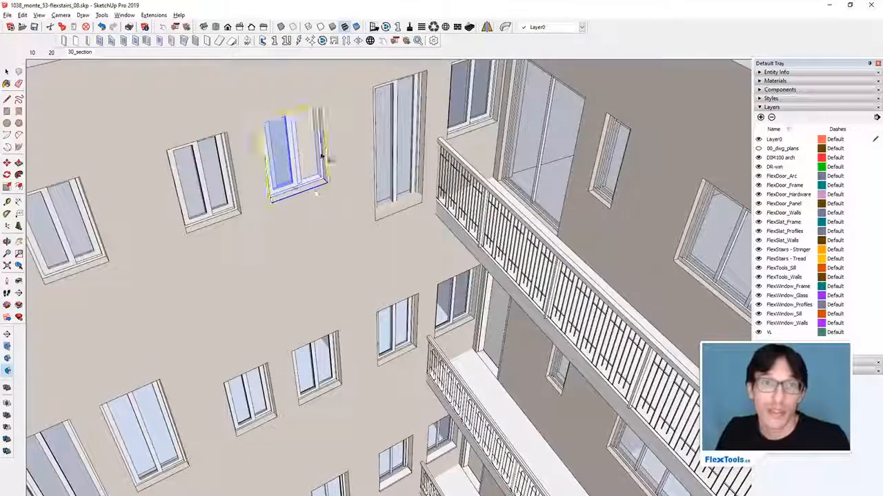
{"action": "scroll", "coordinate": [324, 249], "scroll_direction": "down", "scroll_amount": 5}
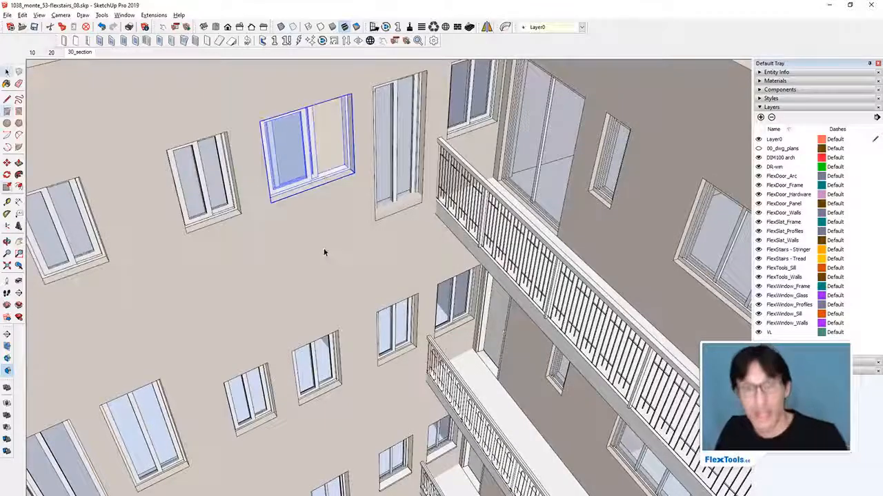
{"action": "middle_click_drag", "start_coordinate": [527, 256], "coordinate": [544, 234]}
{"action": "left_click", "coordinate": [543, 234]}
{"action": "scroll", "coordinate": [550, 232], "scroll_direction": "up", "scroll_amount": 4}
{"action": "key", "text": "m"}
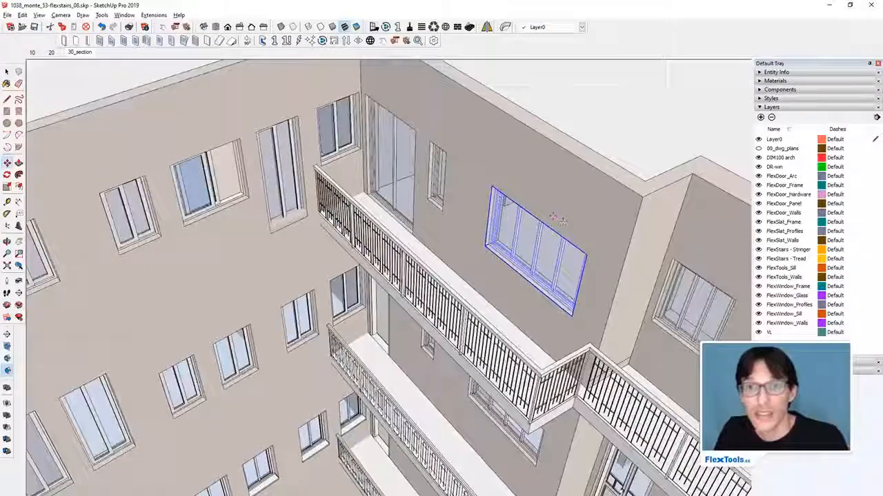
{"action": "middle_click_drag", "start_coordinate": [455, 174], "coordinate": [541, 175]}
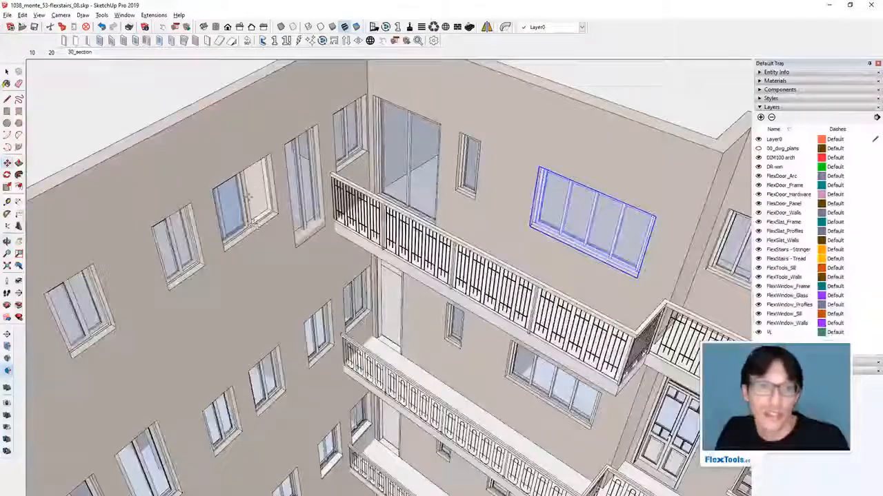
{"action": "middle_click_drag", "start_coordinate": [248, 269], "coordinate": [198, 256]}
{"action": "key", "text": "space"}
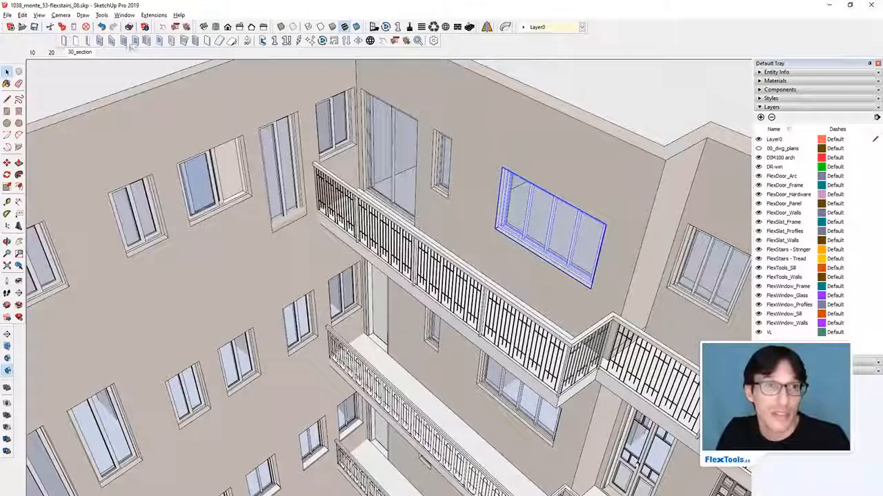
- Place a new two-panel sliding window component on the top storey of the rear side wall, and delete it again
{"action": "key", "text": "m"}
{"action": "left_click", "coordinate": [209, 330]}
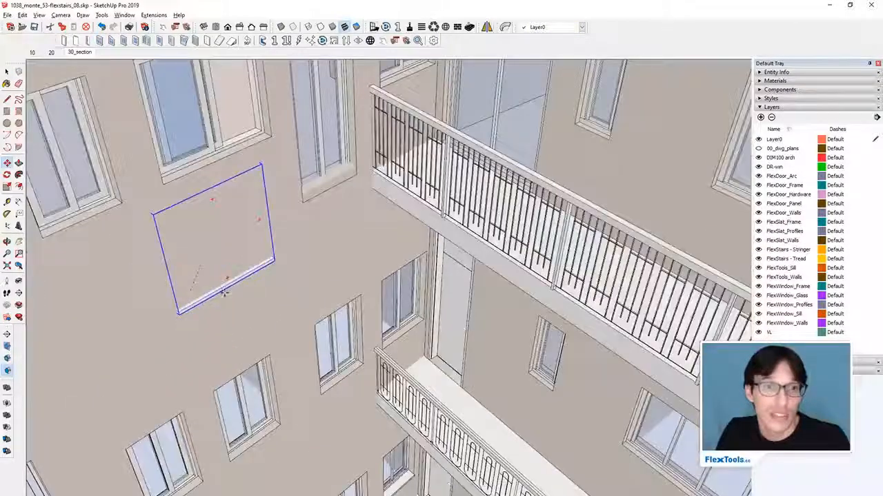
{"action": "middle_click_drag", "start_coordinate": [226, 293], "coordinate": [322, 271]}
{"action": "scroll", "coordinate": [321, 271], "scroll_direction": "down", "scroll_amount": 5}
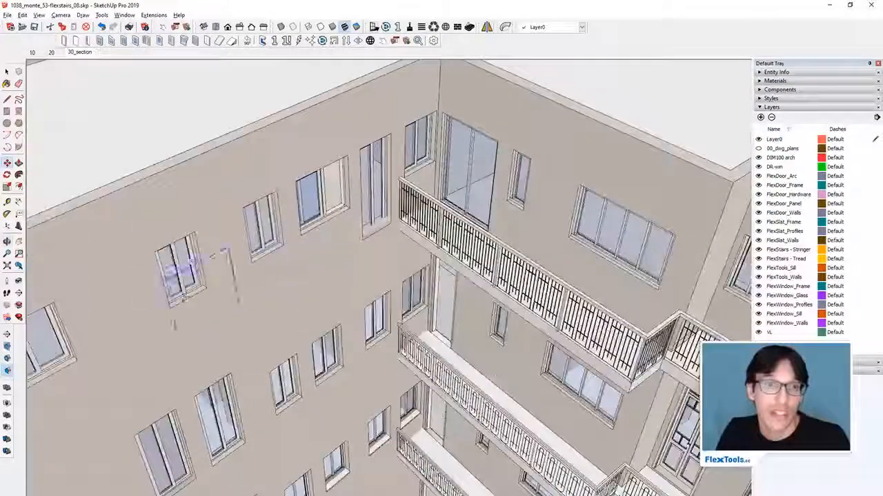
{"action": "left_click", "coordinate": [130, 325]}
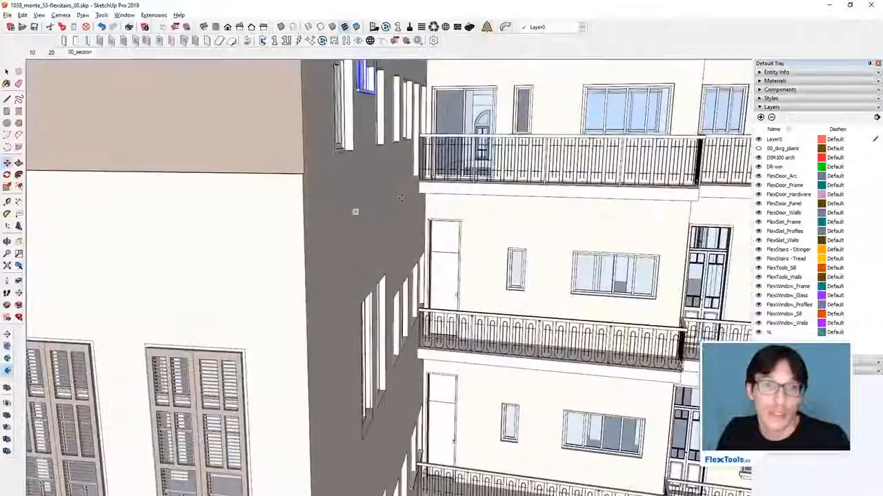
{"action": "middle_click_drag", "start_coordinate": [401, 198], "coordinate": [217, 267]}
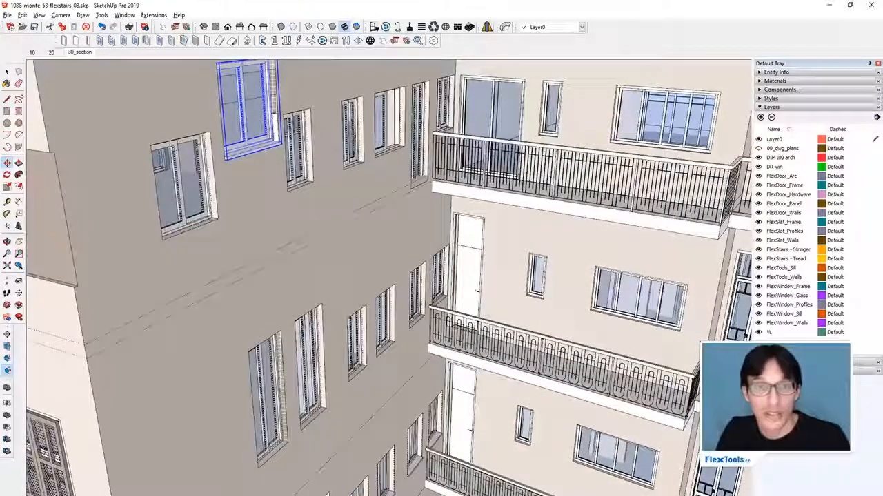
{"action": "middle_click_drag", "start_coordinate": [325, 230], "coordinate": [270, 296]}
{"action": "middle_click_drag", "start_coordinate": [215, 286], "coordinate": [199, 264]}
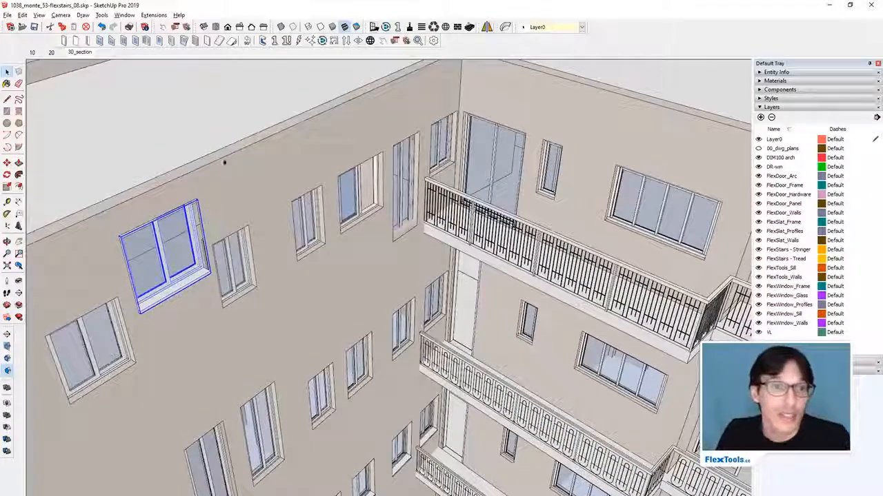
{"action": "middle_click_drag", "start_coordinate": [190, 149], "coordinate": [158, 238]}
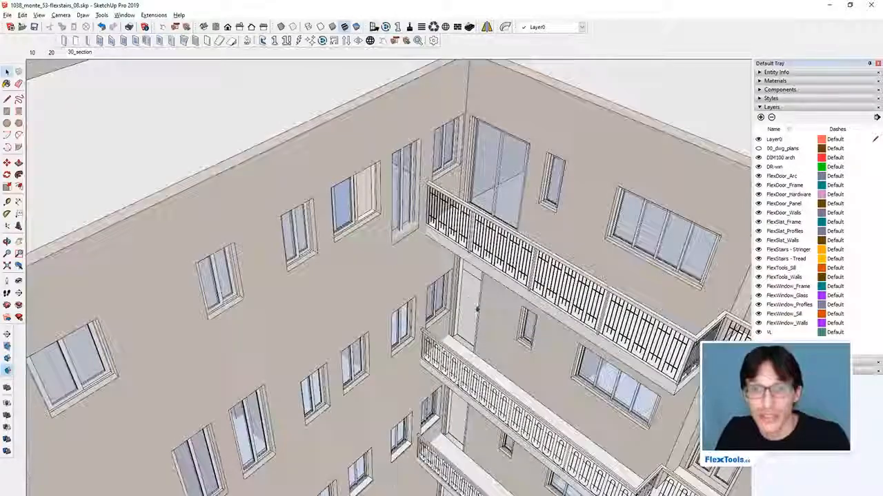
- Swing open the door on the balcony one floor below and move it along the wall, away from the inside corner
{"action": "scroll", "coordinate": [469, 305], "scroll_direction": "up", "scroll_amount": 4}
{"action": "scroll", "coordinate": [469, 305], "scroll_direction": "up", "scroll_amount": 3}
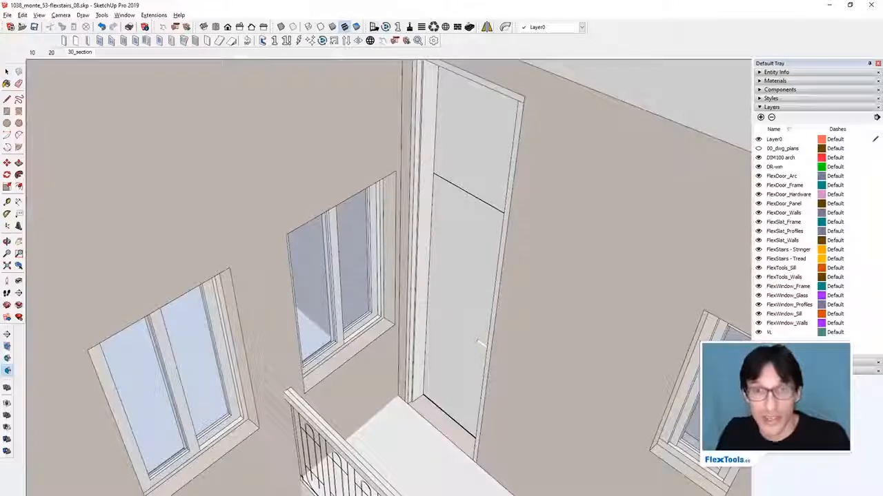
{"action": "middle_click_drag", "start_coordinate": [468, 336], "coordinate": [438, 304]}
{"action": "left_click", "coordinate": [483, 299]}
{"action": "key", "text": "space"}
{"action": "left_click", "coordinate": [411, 263]}
{"action": "key", "text": "m"}
{"action": "left_click", "coordinate": [478, 232]}
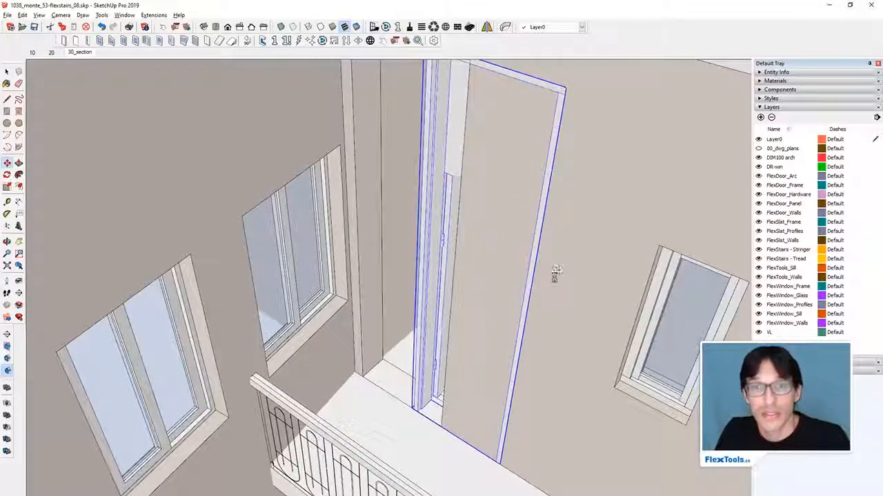
{"action": "left_click", "coordinate": [556, 270]}
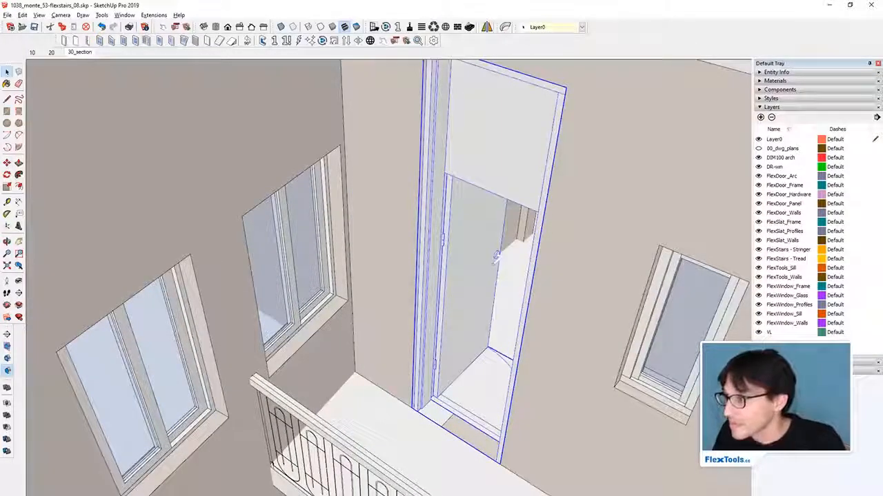
- Activate the vertical section cut through the stairwell and examine the stair flights and landings on every floor
{"action": "scroll", "coordinate": [376, 191], "scroll_direction": "down", "scroll_amount": 15}
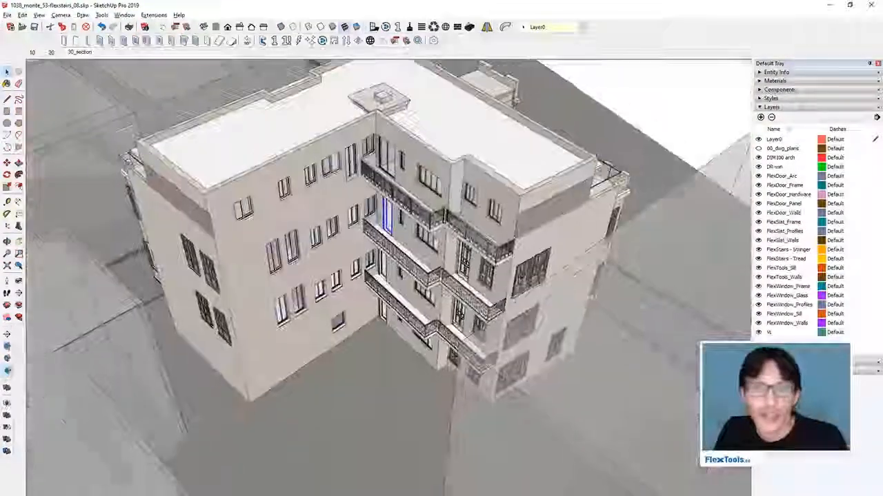
{"action": "middle_click_drag", "start_coordinate": [606, 207], "coordinate": [359, 105]}
{"action": "middle_click_drag", "start_coordinate": [475, 294], "coordinate": [343, 315]}
{"action": "scroll", "coordinate": [370, 279], "scroll_direction": "up", "scroll_amount": 8}
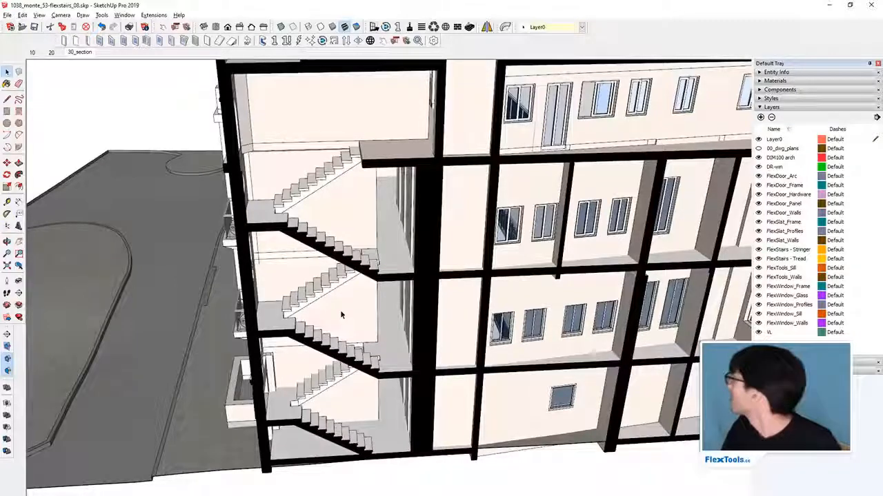
{"action": "scroll", "coordinate": [301, 190], "scroll_direction": "up", "scroll_amount": 3}
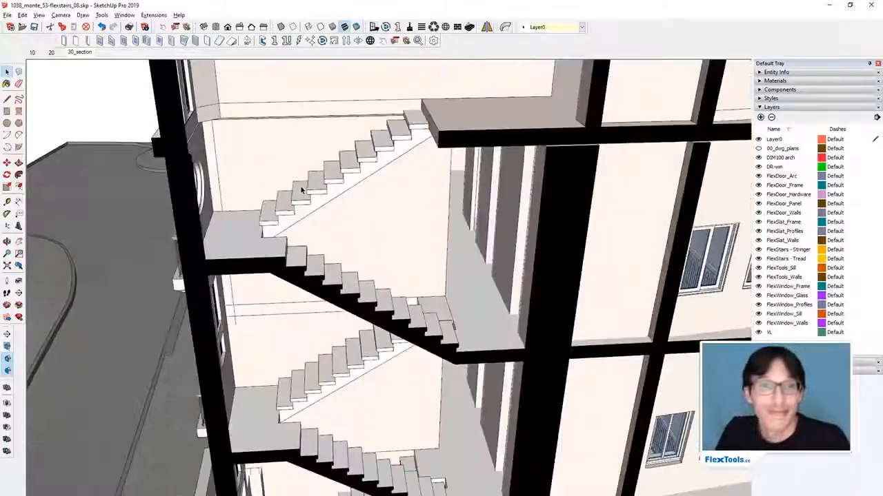
{"action": "scroll", "coordinate": [359, 225], "scroll_direction": "down", "scroll_amount": 5}
{"action": "middle_click_drag", "start_coordinate": [365, 233], "coordinate": [436, 298]}
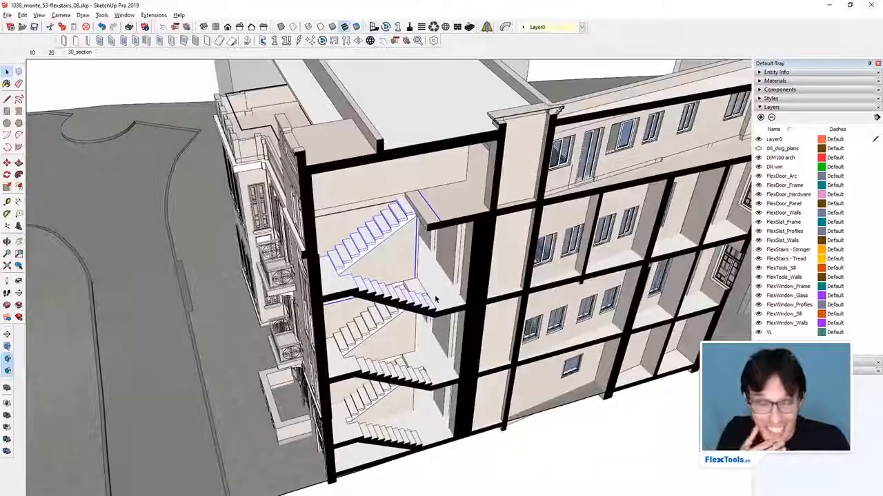
{"action": "scroll", "coordinate": [413, 278], "scroll_direction": "down", "scroll_amount": 6}
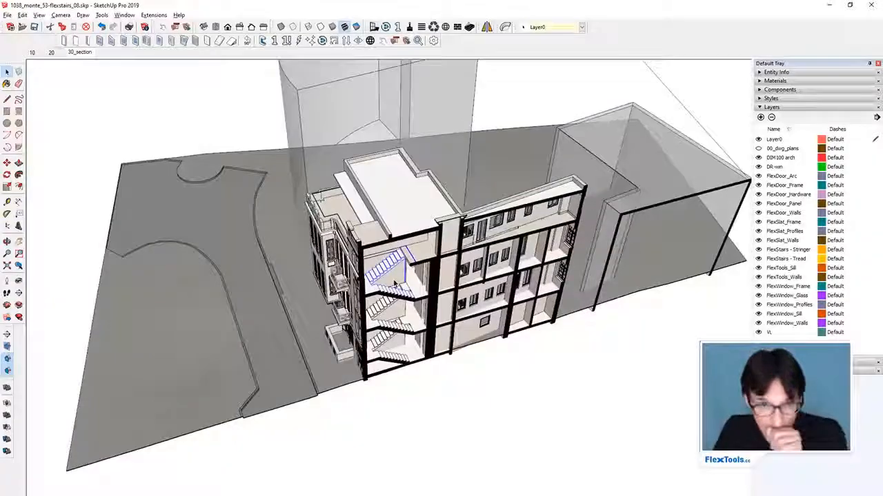
{"action": "scroll", "coordinate": [399, 279], "scroll_direction": "up", "scroll_amount": 8}
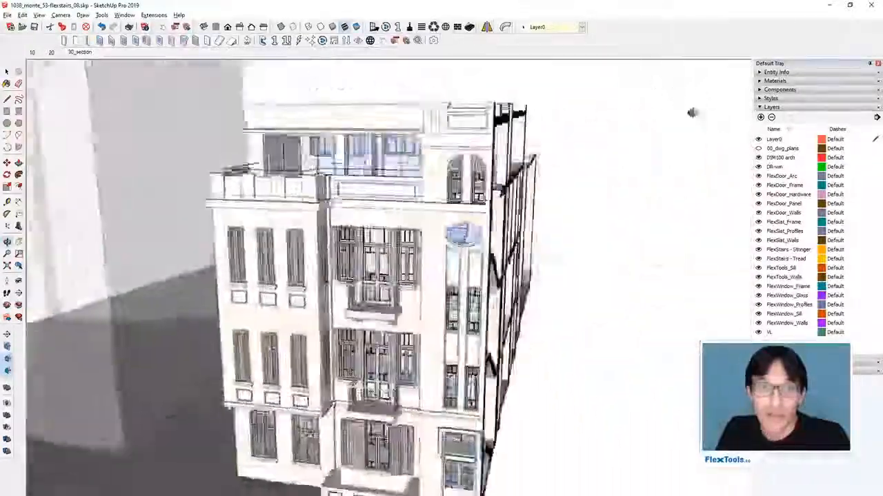
- Return to the front facade and turn off the section cut to show the complete building
{"action": "middle_click_drag", "start_coordinate": [689, 112], "coordinate": [406, 197]}
{"action": "scroll", "coordinate": [437, 263], "scroll_direction": "up", "scroll_amount": 3}
{"action": "middle_click_drag", "start_coordinate": [469, 214], "coordinate": [300, 206]}
{"action": "key", "text": "shift+s"}
- Place a rectangular FlexTools component flat on the main roof and open the WallCutter dialog beside it
{"action": "middle_click_drag", "start_coordinate": [333, 238], "coordinate": [450, 245]}
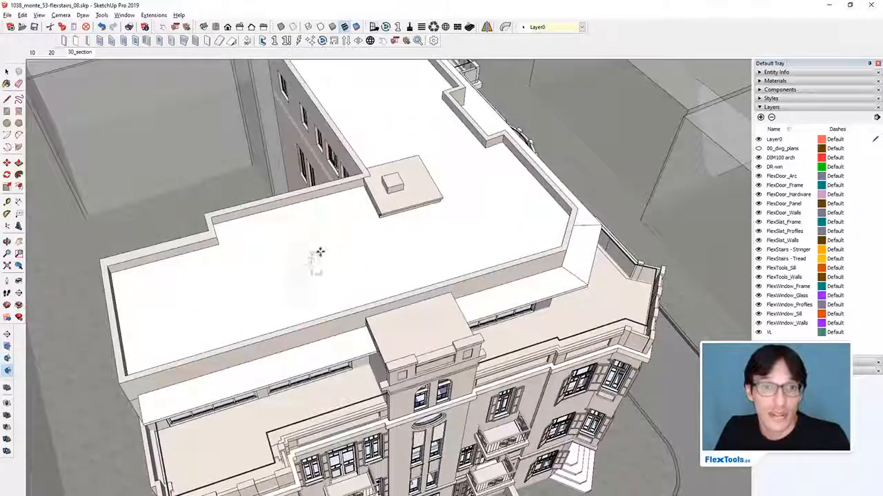
{"action": "scroll", "coordinate": [353, 218], "scroll_direction": "up", "scroll_amount": 3}
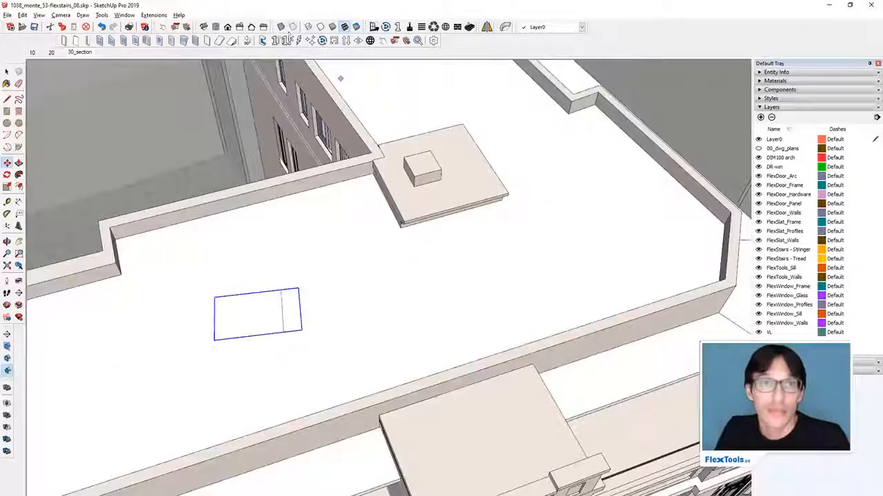
{"action": "left_click", "coordinate": [262, 41]}
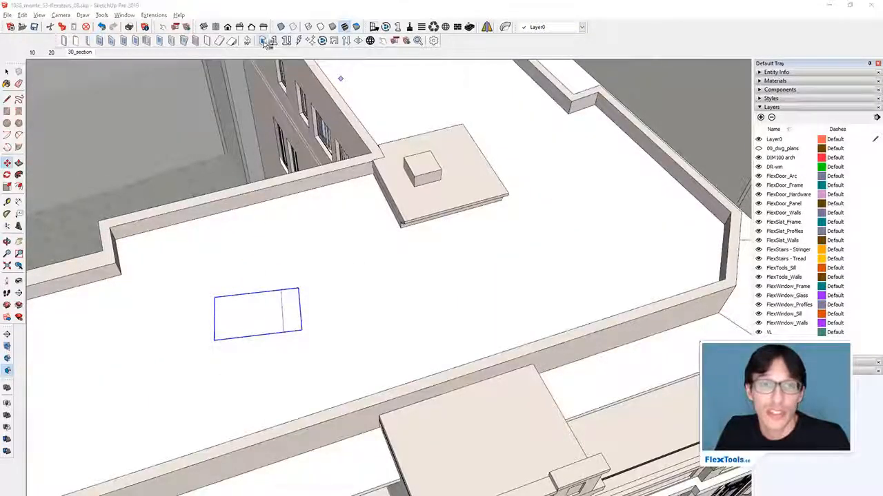
{"action": "left_click_drag", "start_coordinate": [315, 278], "coordinate": [477, 124]}
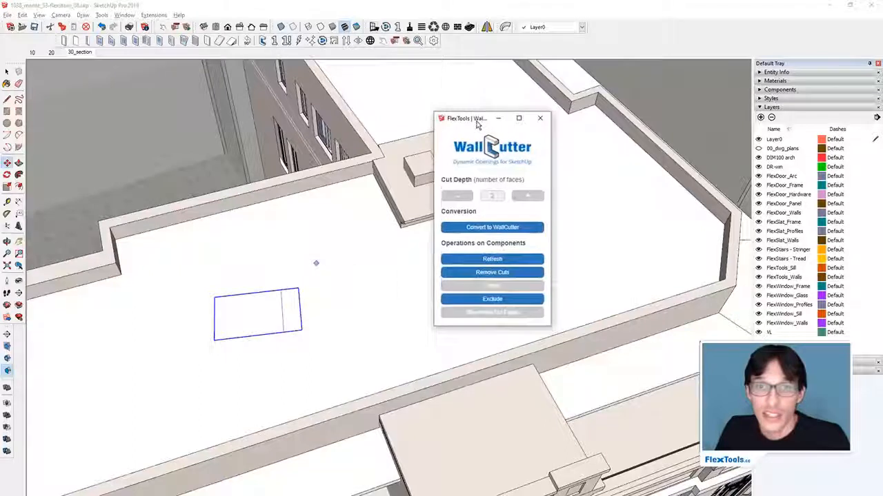
- Convert the component on the main roof to a WallCutter so it cuts through the slab, and close the dialog
{"action": "left_click", "coordinate": [488, 228]}
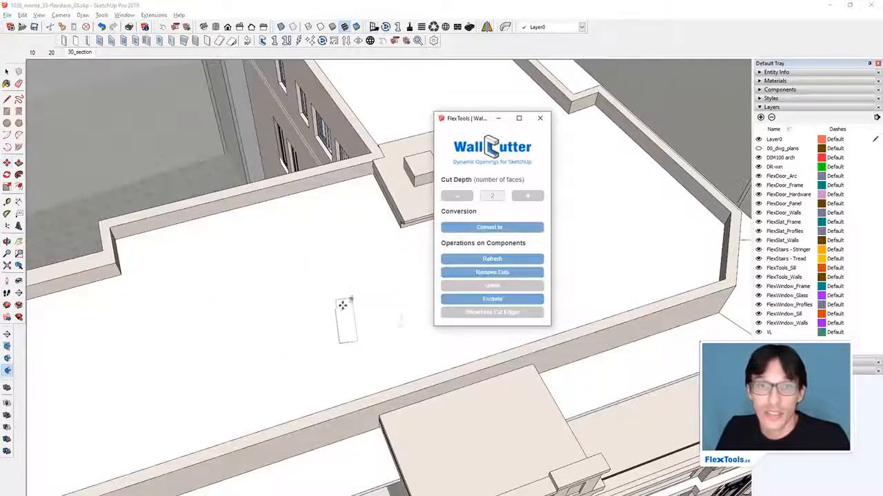
{"action": "left_click", "coordinate": [541, 118]}
{"action": "middle_click_drag", "start_coordinate": [360, 298], "coordinate": [504, 231]}
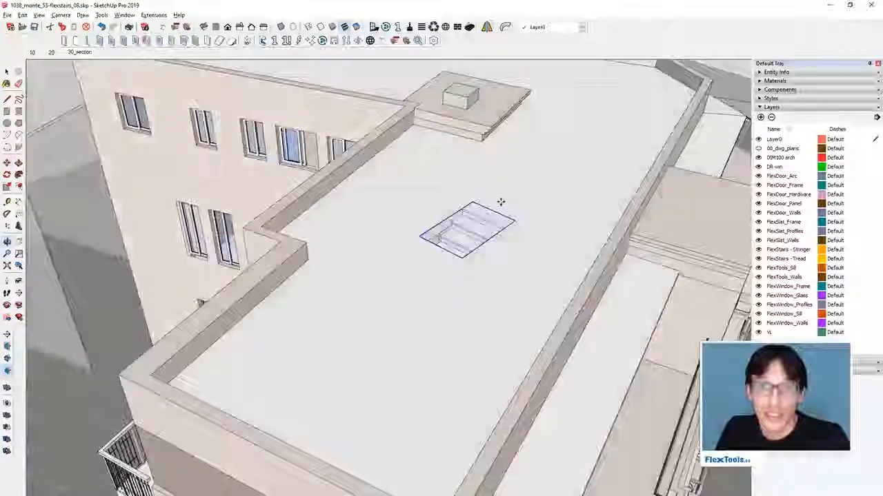
- Stretch the roof stair's height with Scale down to the floor of the storey below
{"action": "scroll", "coordinate": [497, 212], "scroll_direction": "up", "scroll_amount": 5}
{"action": "middle_click_drag", "start_coordinate": [477, 262], "coordinate": [603, 173]}
{"action": "key", "text": "s"}
{"action": "middle_click_drag", "start_coordinate": [511, 196], "coordinate": [507, 113]}
{"action": "left_click_drag", "start_coordinate": [510, 108], "coordinate": [507, 438]}
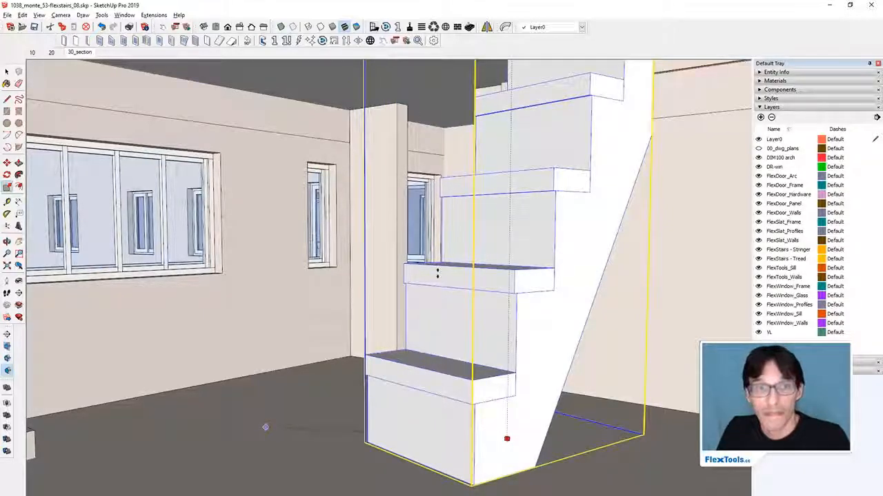
{"action": "middle_click_drag", "start_coordinate": [437, 273], "coordinate": [370, 191]}
- Move the lengthened stair across the main roof to the area beside the stepped parapet
{"action": "scroll", "coordinate": [393, 221], "scroll_direction": "down", "scroll_amount": 10}
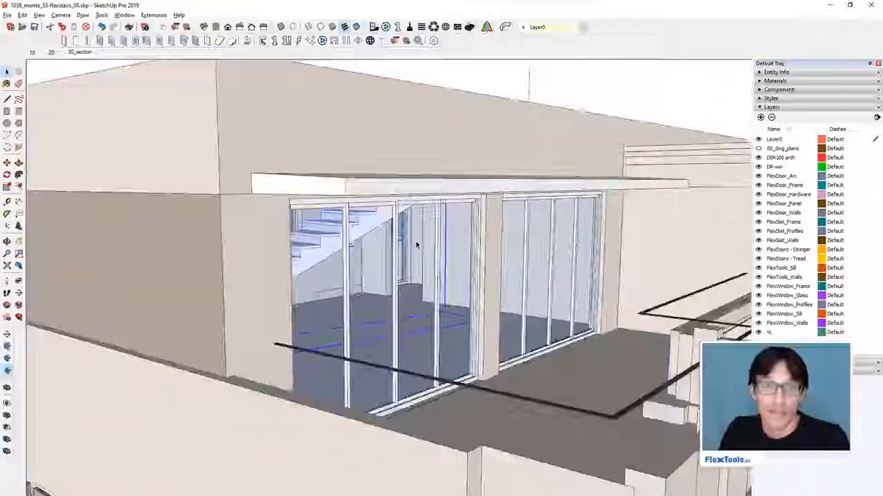
{"action": "scroll", "coordinate": [416, 244], "scroll_direction": "down", "scroll_amount": 4}
{"action": "middle_click_drag", "start_coordinate": [416, 245], "coordinate": [266, 392]}
{"action": "key", "text": "m"}
{"action": "left_click_drag", "start_coordinate": [266, 393], "coordinate": [359, 436]}
{"action": "middle_click_drag", "start_coordinate": [273, 437], "coordinate": [566, 351]}
{"action": "left_click_drag", "start_coordinate": [601, 339], "coordinate": [483, 363]}
{"action": "left_click_drag", "start_coordinate": [541, 353], "coordinate": [532, 263]}
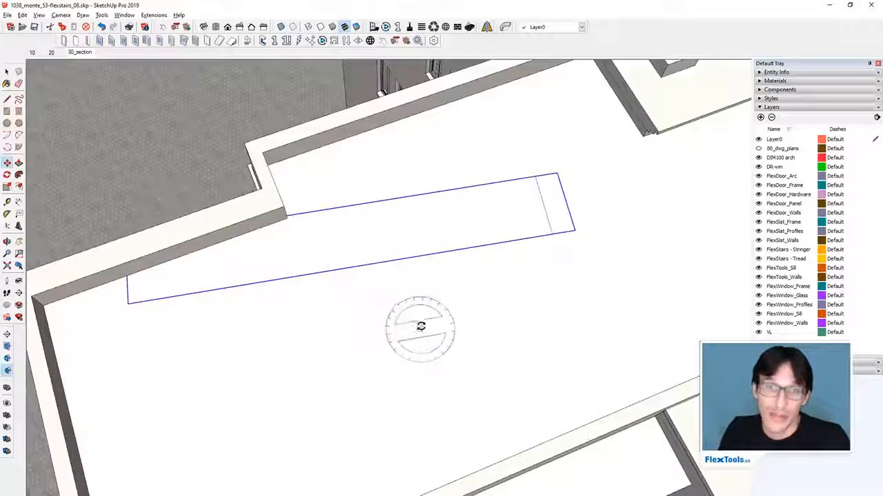
- Rotate the stair parallel to the roof's long parapet and shift it slightly away from the parapet
{"action": "left_click", "coordinate": [417, 316]}
{"action": "left_click", "coordinate": [234, 332]}
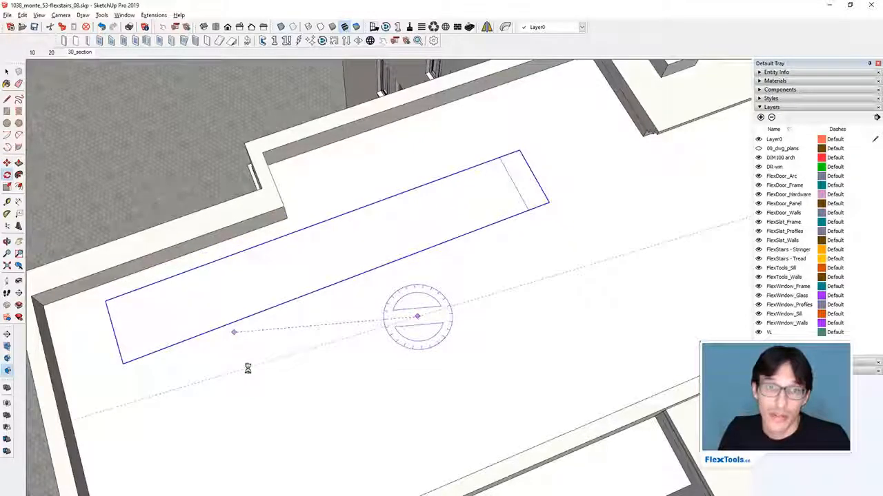
{"action": "left_click", "coordinate": [497, 265]}
{"action": "key", "text": "m"}
{"action": "left_click", "coordinate": [478, 262]}
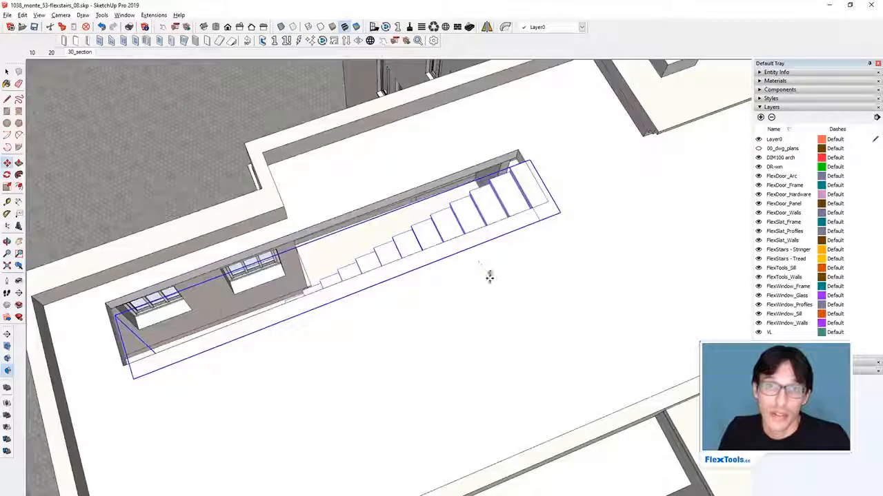
{"action": "left_click", "coordinate": [466, 290]}
- Delete the parapet around the main roof, leaving only the flat slab with the stair opening
{"action": "middle_click_drag", "start_coordinate": [335, 349], "coordinate": [297, 227]}
{"action": "scroll", "coordinate": [297, 227], "scroll_direction": "up", "scroll_amount": 4}
{"action": "middle_click_drag", "start_coordinate": [369, 239], "coordinate": [343, 234]}
{"action": "middle_click_drag", "start_coordinate": [393, 380], "coordinate": [411, 422]}
{"action": "scroll", "coordinate": [432, 371], "scroll_direction": "down", "scroll_amount": 2}
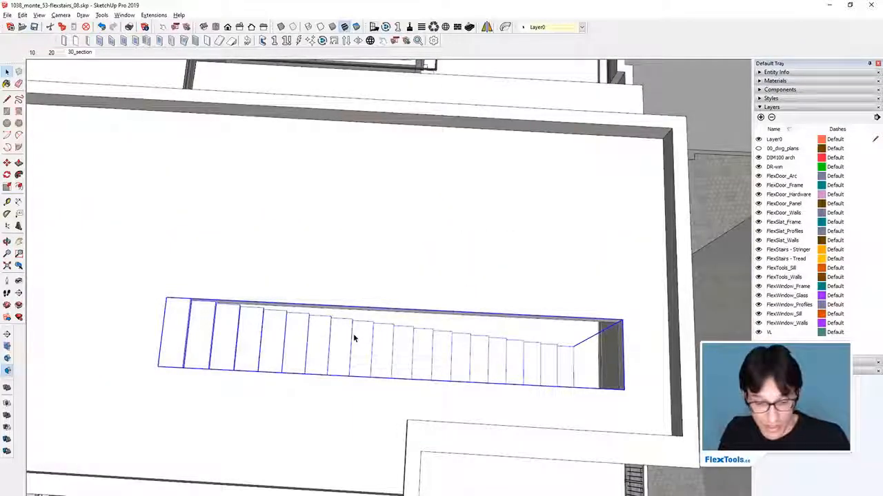
{"action": "scroll", "coordinate": [310, 386], "scroll_direction": "down", "scroll_amount": 1}
{"action": "middle_click_drag", "start_coordinate": [451, 385], "coordinate": [310, 400]}
{"action": "left_click", "coordinate": [403, 335]}
{"action": "key", "text": "Delete"}
- Select the stair and move it together with its opening to another spot on the roof slab
{"action": "left_click", "coordinate": [247, 233]}
{"action": "left_click", "coordinate": [208, 183]}
{"action": "key", "text": "m"}
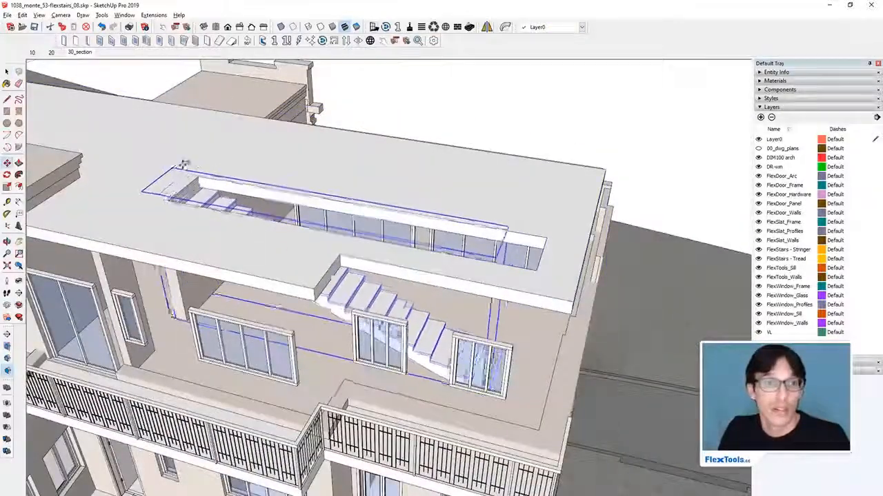
{"action": "middle_click_drag", "start_coordinate": [366, 254], "coordinate": [349, 321]}
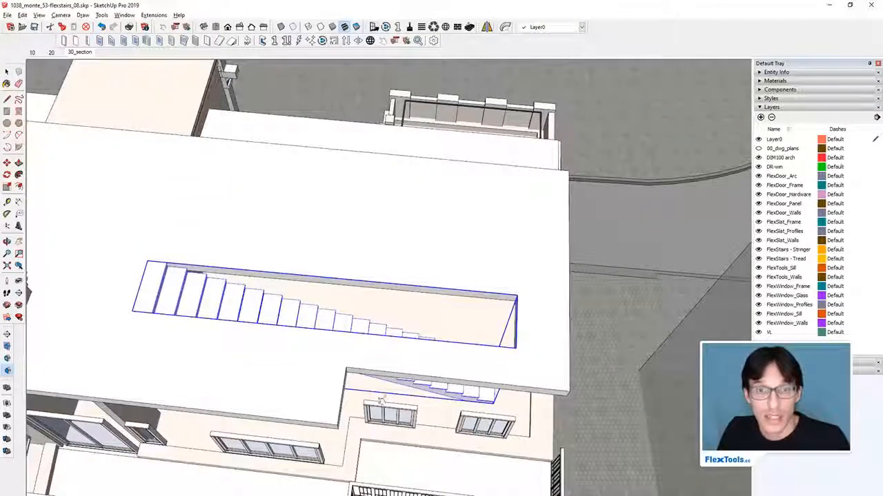
- Add an intermediate landing about midway along the roof stair's flight
{"action": "middle_click_drag", "start_coordinate": [377, 398], "coordinate": [262, 229]}
{"action": "middle_click_drag", "start_coordinate": [441, 255], "coordinate": [317, 220]}
{"action": "middle_click_drag", "start_coordinate": [370, 296], "coordinate": [499, 246]}
{"action": "scroll", "coordinate": [503, 283], "scroll_direction": "up", "scroll_amount": 3}
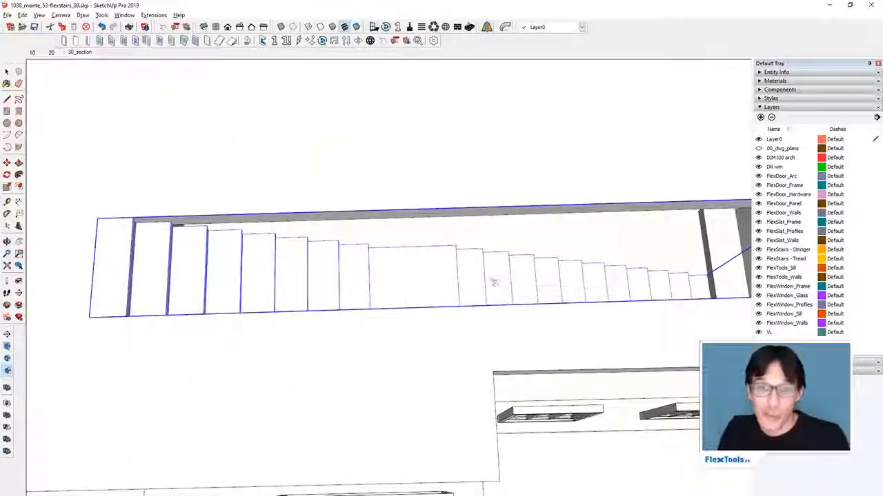
- Move the stair off the roof to hang in front of the building's street facade
{"action": "middle_click_drag", "start_coordinate": [495, 282], "coordinate": [329, 308]}
{"action": "scroll", "coordinate": [345, 281], "scroll_direction": "down", "scroll_amount": 6}
{"action": "key", "text": "m"}
{"action": "left_click", "coordinate": [325, 236]}
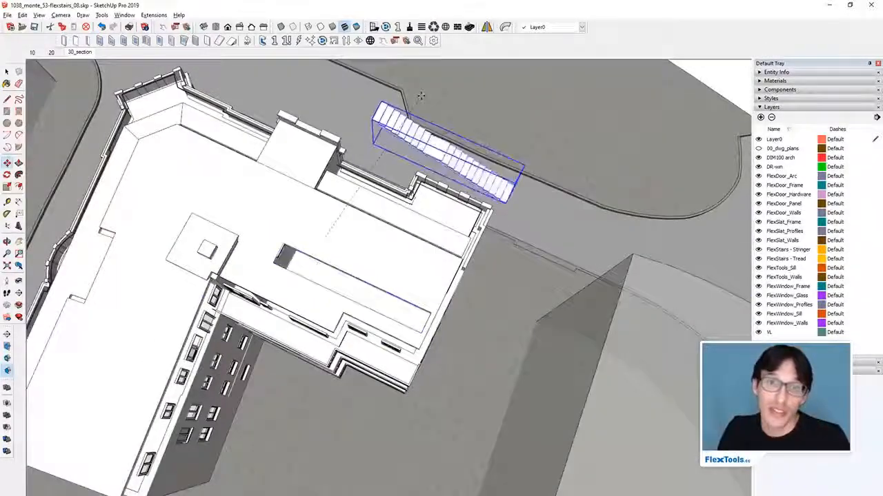
{"action": "scroll", "coordinate": [436, 172], "scroll_direction": "up", "scroll_amount": 4}
{"action": "key", "text": "space"}
- Examine the stair and its landing in front of the street facade from close up and from farther away
{"action": "middle_click_drag", "start_coordinate": [496, 173], "coordinate": [170, 160]}
{"action": "mouse_move", "coordinate": [320, 76]}
{"action": "middle_mouse_down", "text": "shift"}
{"action": "mouse_move", "coordinate": [334, 231]}
{"action": "mouse_move", "coordinate": [390, 244]}
{"action": "middle_mouse_up", "text": "shift"}
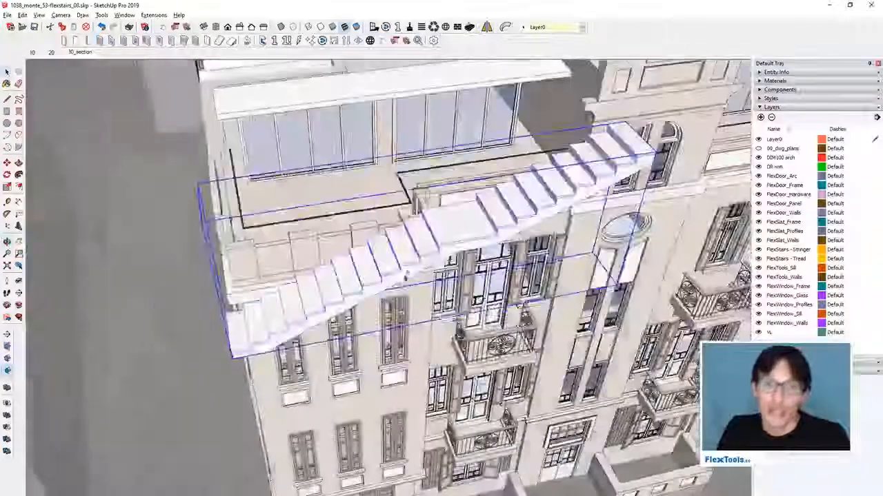
{"action": "scroll", "coordinate": [414, 241], "scroll_direction": "down", "scroll_amount": 2}
{"action": "scroll", "coordinate": [465, 245], "scroll_direction": "up", "scroll_amount": 4}
{"action": "scroll", "coordinate": [465, 245], "scroll_direction": "down", "scroll_amount": 3}
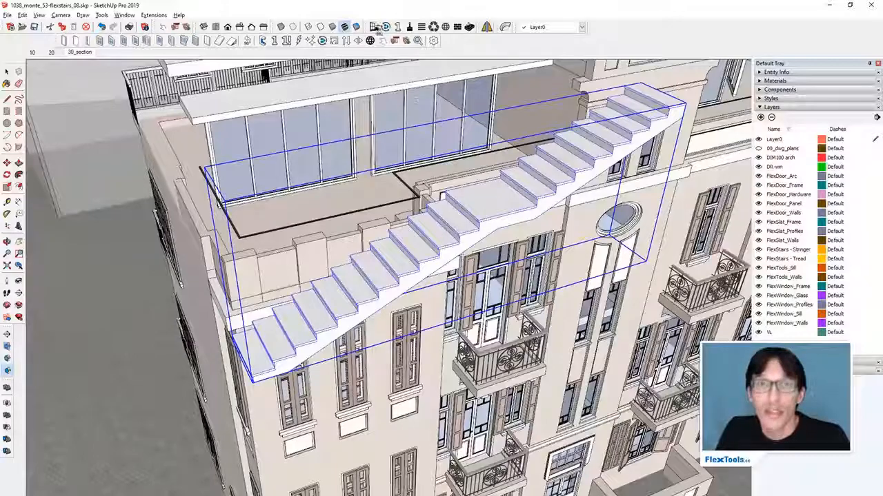
{"action": "middle_click_drag", "start_coordinate": [427, 159], "coordinate": [345, 227]}
{"action": "scroll", "coordinate": [258, 195], "scroll_direction": "down", "scroll_amount": 6}
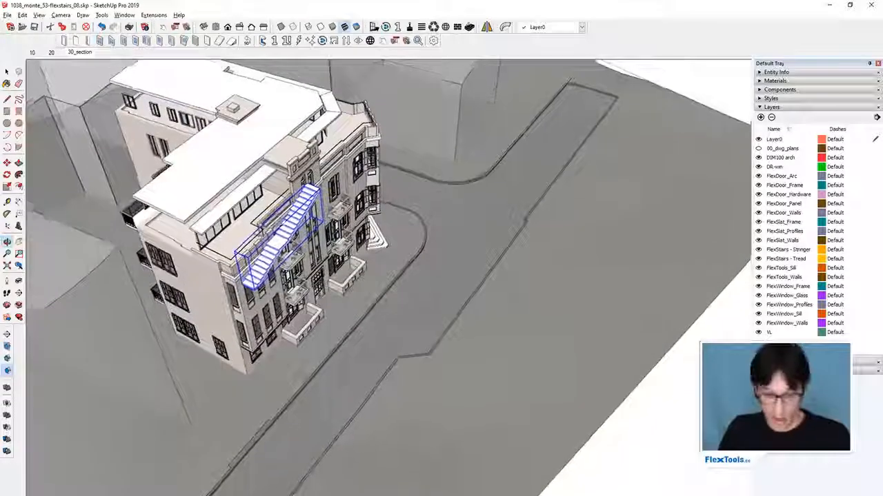
- Move the stair away from the facade and place it over the street beside the building
{"action": "scroll", "coordinate": [321, 219], "scroll_direction": "up", "scroll_amount": 5}
{"action": "scroll", "coordinate": [308, 234], "scroll_direction": "down", "scroll_amount": 2}
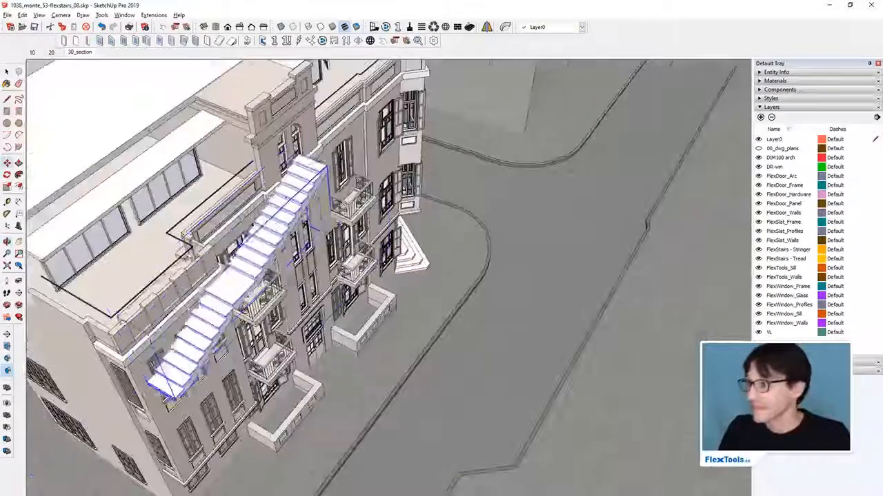
{"action": "left_click", "coordinate": [454, 262]}
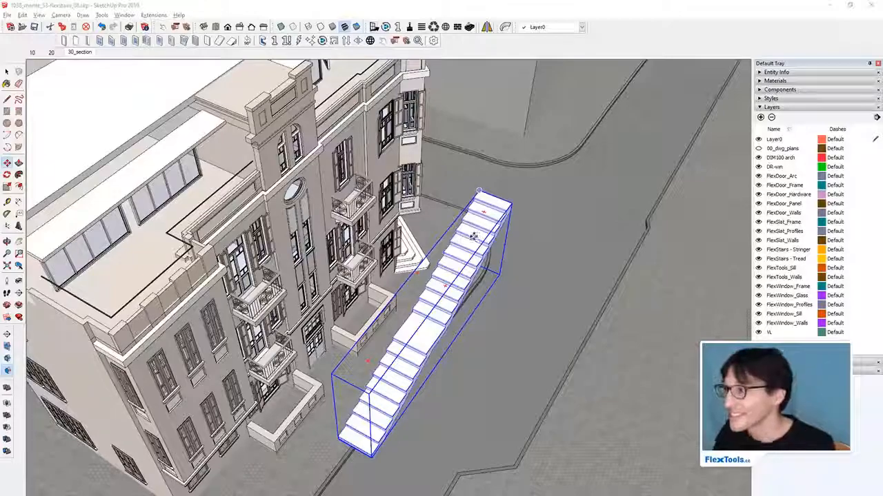
{"action": "middle_click_drag", "start_coordinate": [318, 218], "coordinate": [241, 248]}
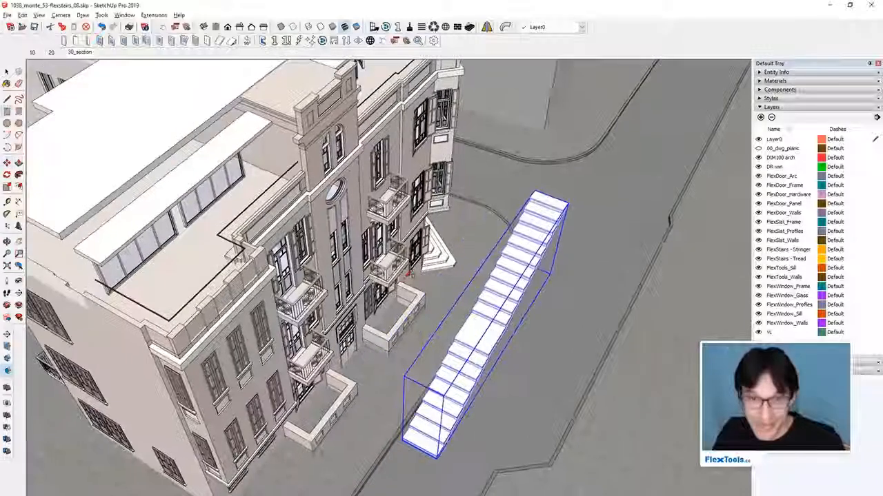
- View the whole building and its surroundings together with the freestanding stair
{"action": "key", "text": "space"}
{"action": "scroll", "coordinate": [456, 269], "scroll_direction": "down", "scroll_amount": 3}
{"action": "middle_click_drag", "start_coordinate": [455, 275], "coordinate": [410, 242]}
{"action": "scroll", "coordinate": [434, 295], "scroll_direction": "up", "scroll_amount": 5}
{"action": "scroll", "coordinate": [438, 299], "scroll_direction": "down", "scroll_amount": 3}
{"action": "middle_click_drag", "start_coordinate": [438, 299], "coordinate": [459, 335]}
{"action": "scroll", "coordinate": [470, 269], "scroll_direction": "down", "scroll_amount": 4}
{"action": "scroll", "coordinate": [470, 270], "scroll_direction": "down", "scroll_amount": 4}
- Look at the annotated FlexStairs options capture in Snip & Sketch, minimize it and switch to the untitled SketchUp model
{"action": "key", "text": "alt+Tab"}
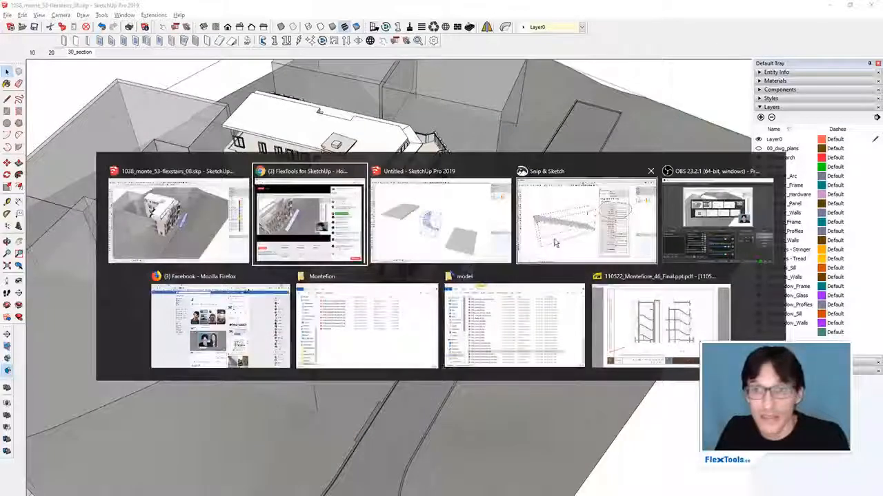
{"action": "left_click", "coordinate": [586, 220]}
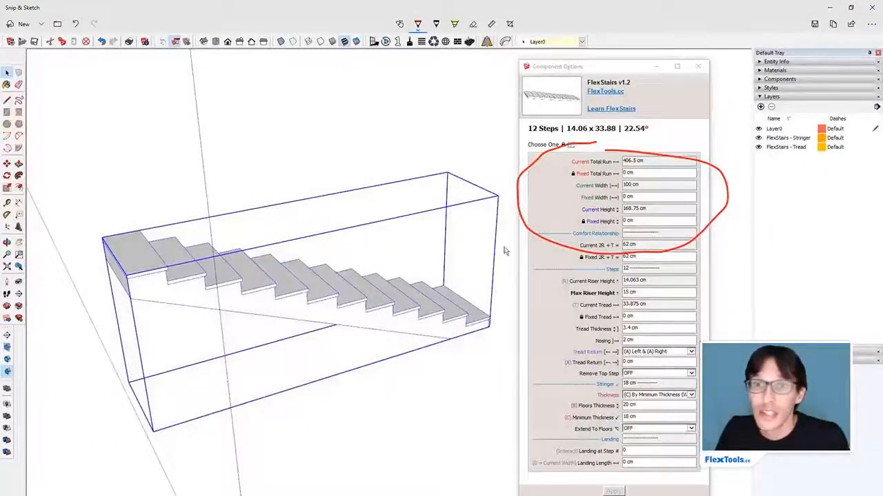
{"action": "left_click", "coordinate": [833, 6]}
{"action": "key", "text": "alt+Tab"}
{"action": "key", "text": "Tab"}
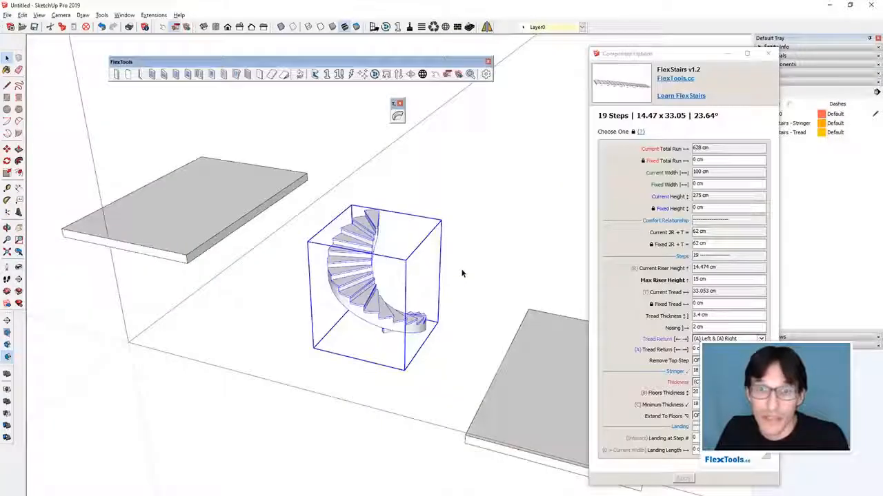
- Insert a new FlexStairs component at the edge corner of the upper slab
{"action": "mouse_move", "coordinate": [463, 273]}
{"action": "middle_mouse_down"}
{"action": "mouse_move", "coordinate": [335, 282]}
{"action": "mouse_move", "coordinate": [276, 200]}
{"action": "mouse_move", "coordinate": [243, 128]}
{"action": "middle_mouse_up"}
{"action": "left_click", "coordinate": [271, 75]}
{"action": "left_click", "coordinate": [126, 207]}
- Scale the new stair's height down to the level of the lower slab
{"action": "key", "text": "s"}
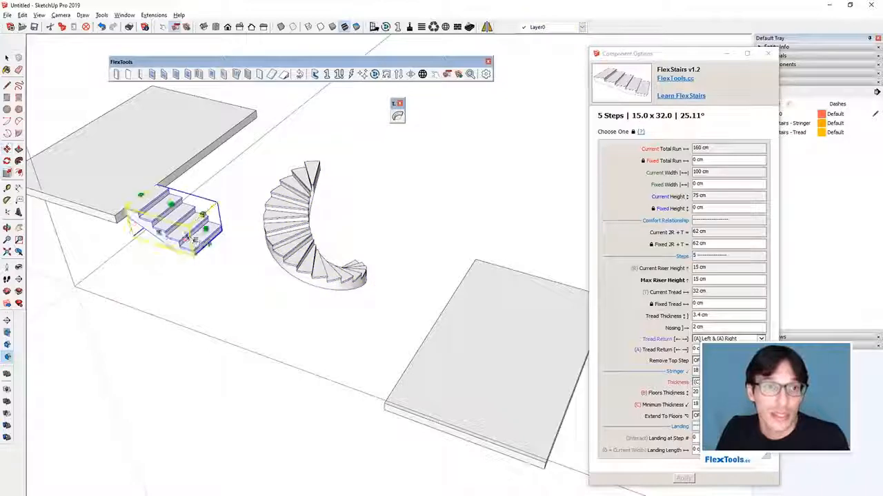
{"action": "left_click", "coordinate": [178, 235]}
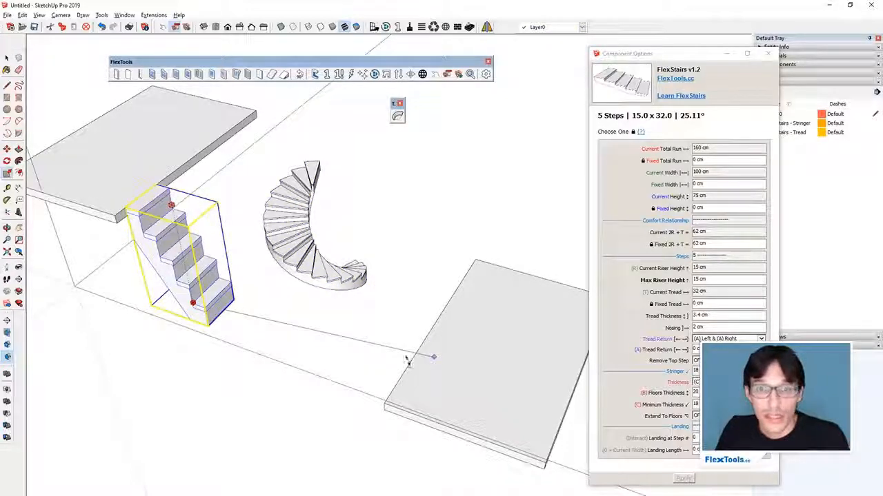
{"action": "left_click", "coordinate": [408, 357]}
{"action": "key", "text": "space"}
{"action": "middle_click_drag", "start_coordinate": [393, 340], "coordinate": [390, 322]}
- Interact with step 10 of the straight stair to turn it into a landing, and locate the Landing options
{"action": "left_click", "coordinate": [279, 287]}
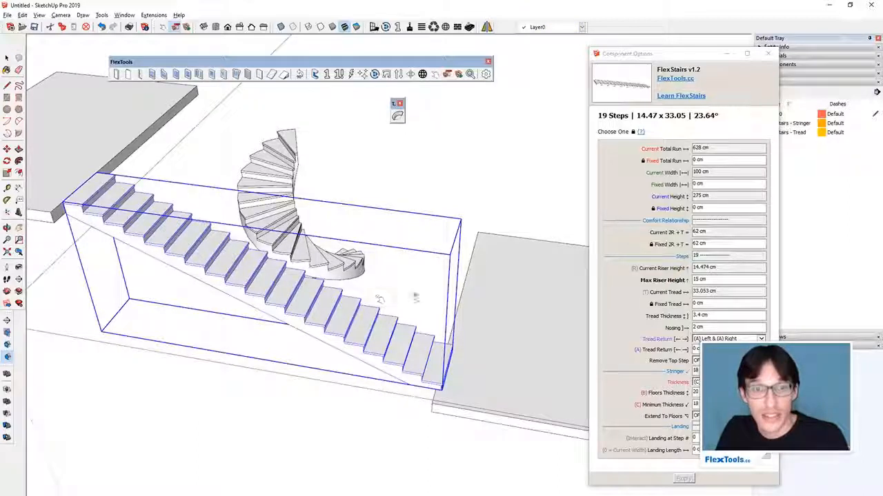
{"action": "left_click_drag", "start_coordinate": [719, 56], "coordinate": [663, 54]}
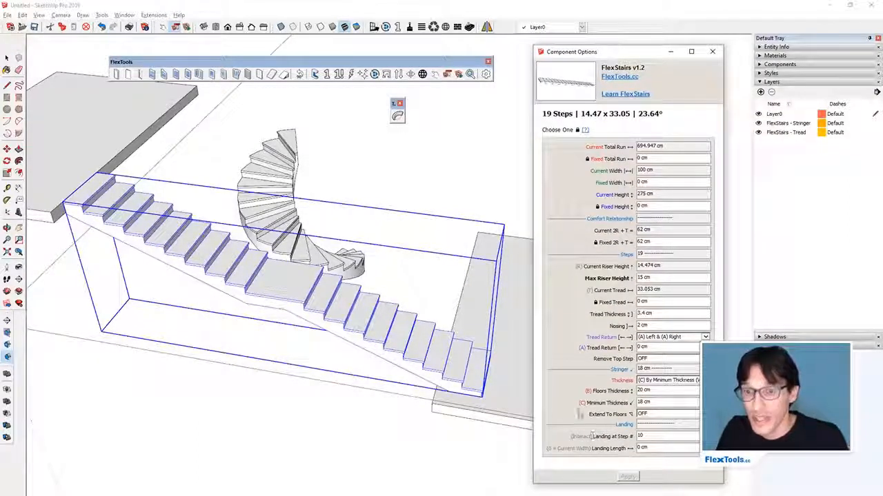
{"action": "left_click_drag", "start_coordinate": [610, 447], "coordinate": [610, 429]}
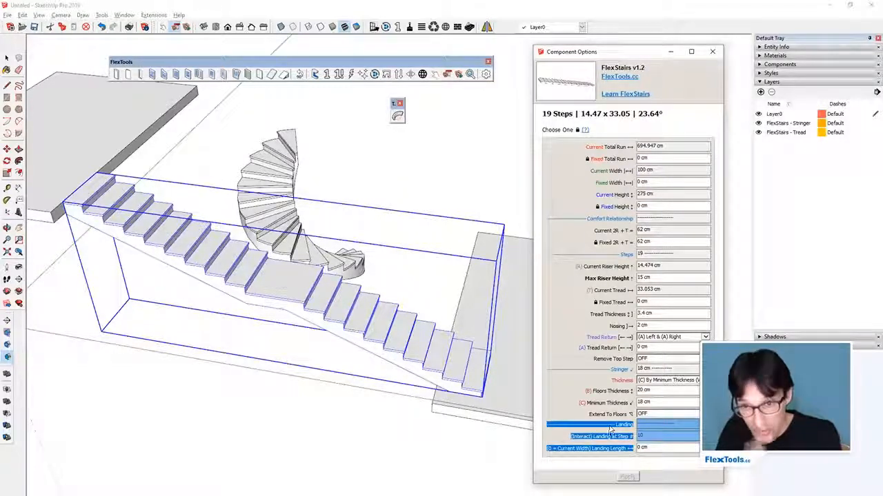
- Set the straight stair's landing to step 4 and apply it, and change the landing to step 8
{"action": "left_click", "coordinate": [640, 437]}
{"action": "type", "text": "10"}
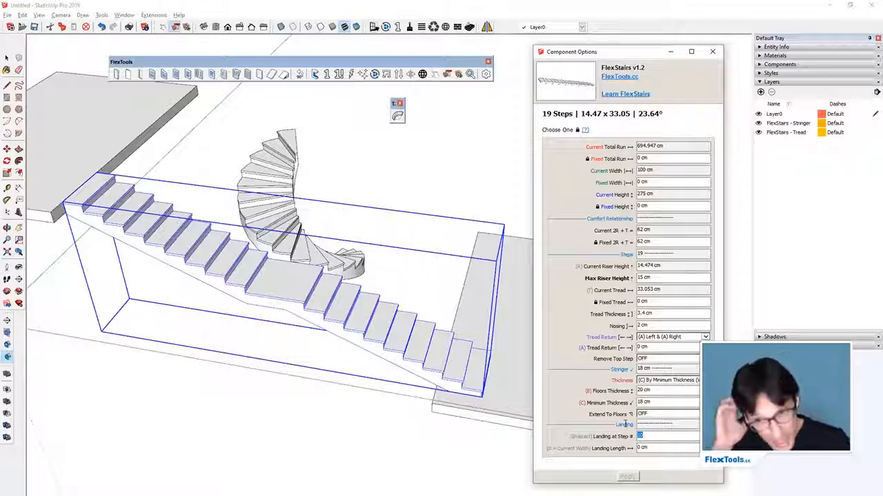
{"action": "type", "text": "4"}
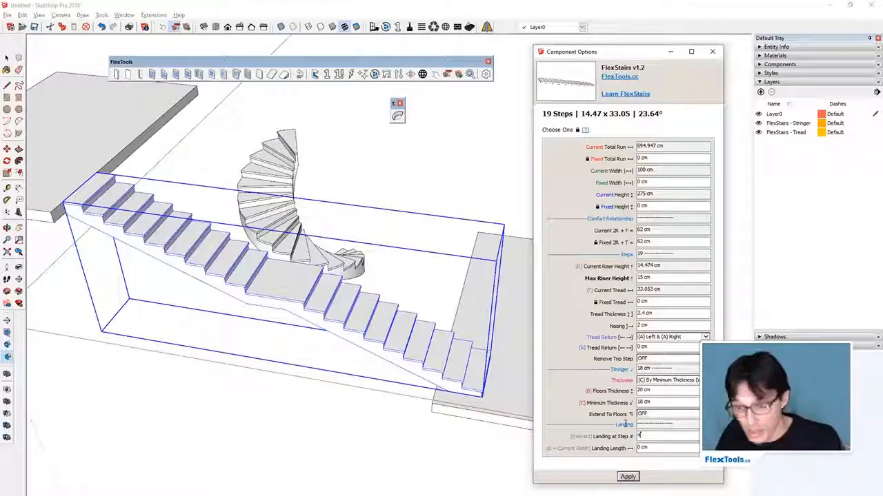
{"action": "key", "text": "Return"}
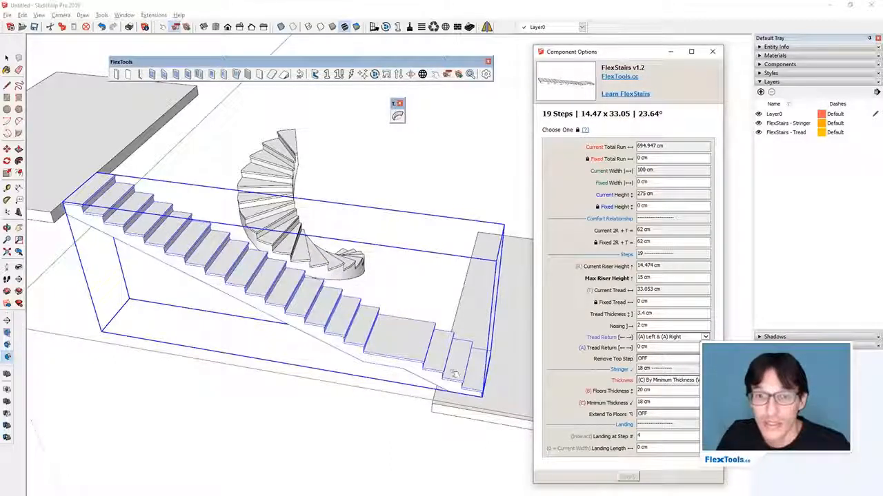
{"action": "left_click_drag", "start_coordinate": [652, 436], "coordinate": [609, 434]}
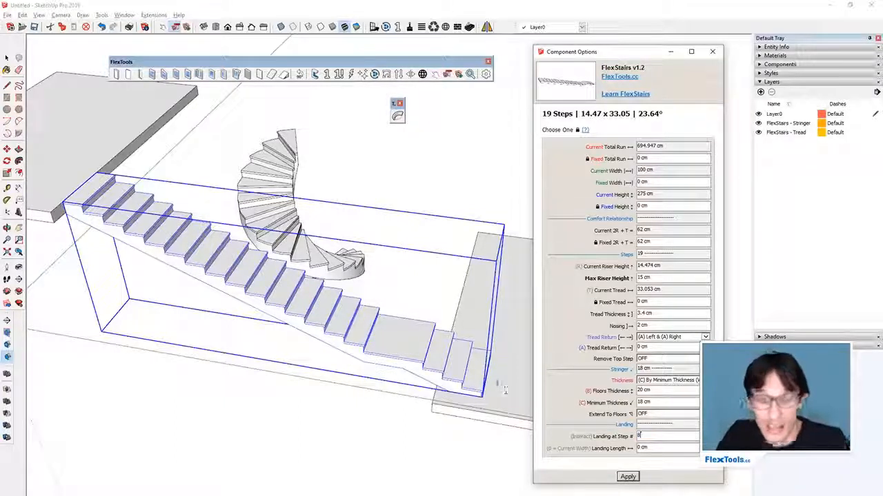
{"action": "left_click", "coordinate": [627, 476]}
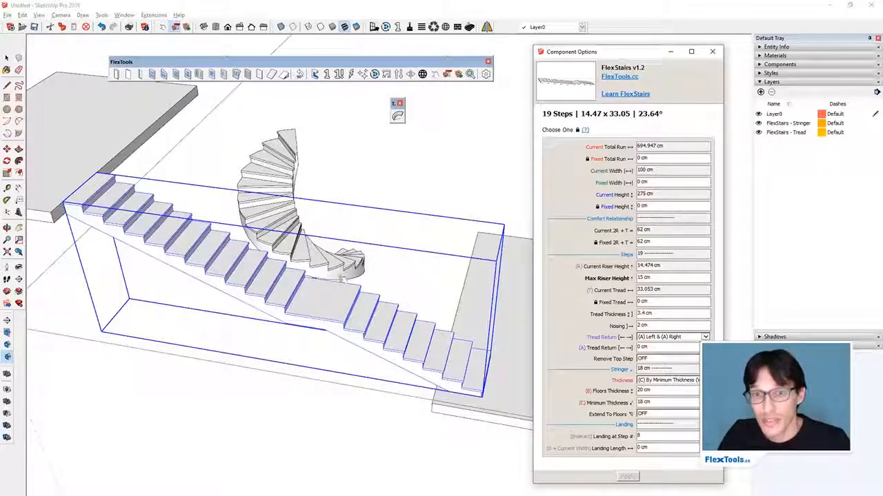
- Widen the straight stair with Scale so the landing lengthens with the flight's width
{"action": "middle_click_drag", "start_coordinate": [340, 278], "coordinate": [276, 277]}
{"action": "key", "text": "s"}
{"action": "left_click_drag", "start_coordinate": [266, 264], "coordinate": [278, 243]}
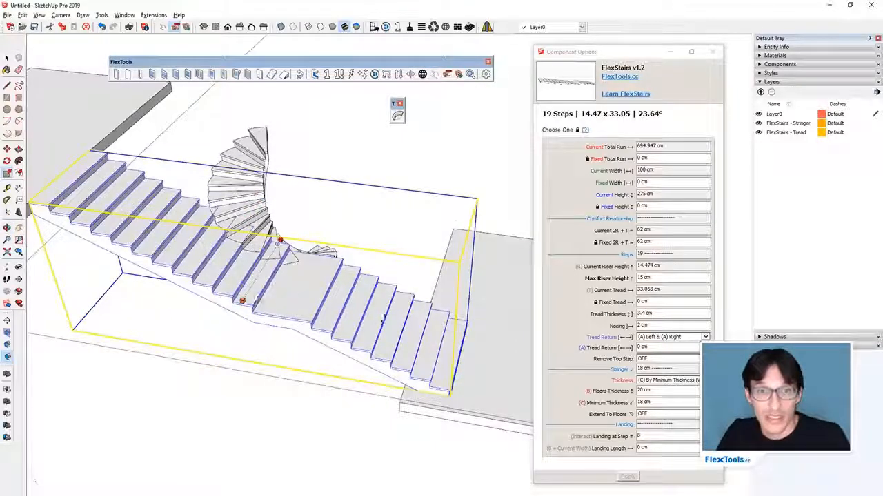
{"action": "middle_click_drag", "start_coordinate": [386, 322], "coordinate": [356, 308]}
- Select the spiral stair and move it back, clear of the widened straight stair
{"action": "key", "text": "m"}
{"action": "key", "text": "space"}
{"action": "left_click", "coordinate": [241, 222]}
{"action": "key", "text": "m"}
{"action": "left_click_drag", "start_coordinate": [241, 222], "coordinate": [291, 148]}
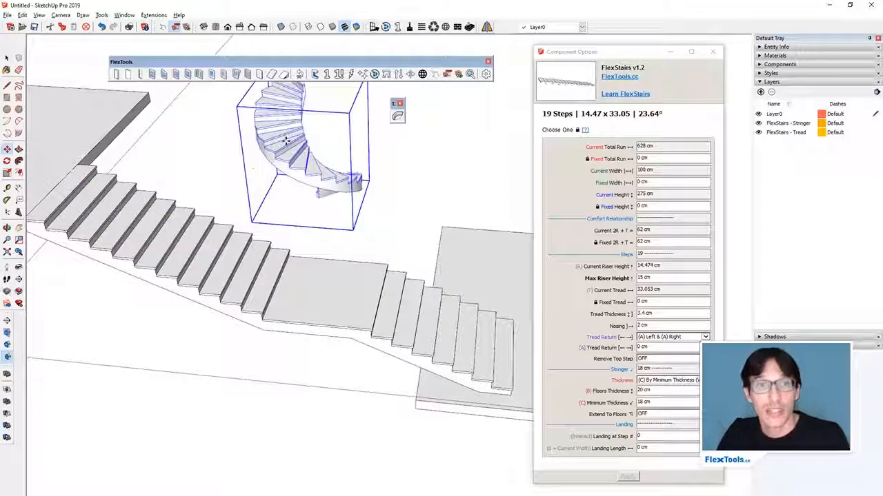
{"action": "key", "text": "space"}
- Try a landing length of 250 cm on the spiral stair, and undo the change
{"action": "scroll", "coordinate": [329, 311], "scroll_direction": "down", "scroll_amount": 3}
{"action": "mouse_move", "coordinate": [366, 321]}
{"action": "middle_mouse_down"}
{"action": "mouse_move", "coordinate": [404, 329]}
{"action": "mouse_move", "coordinate": [351, 329]}
{"action": "mouse_move", "coordinate": [356, 334]}
{"action": "middle_mouse_up"}
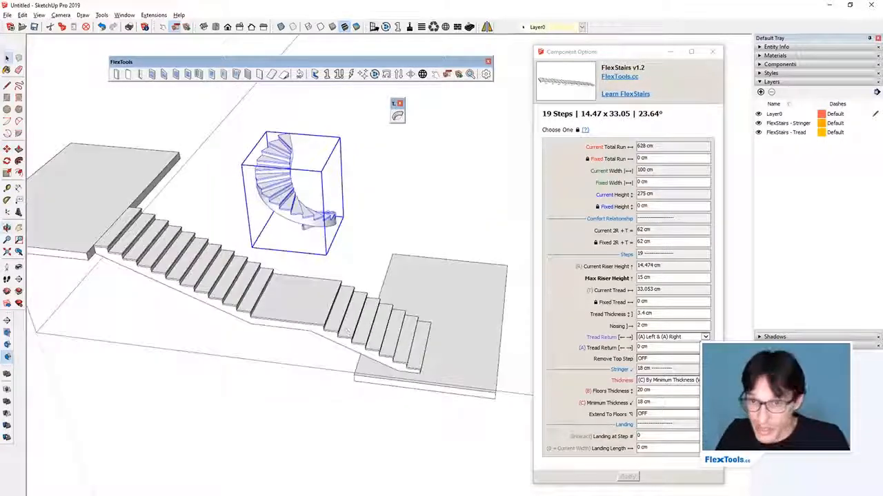
{"action": "left_click", "coordinate": [661, 447]}
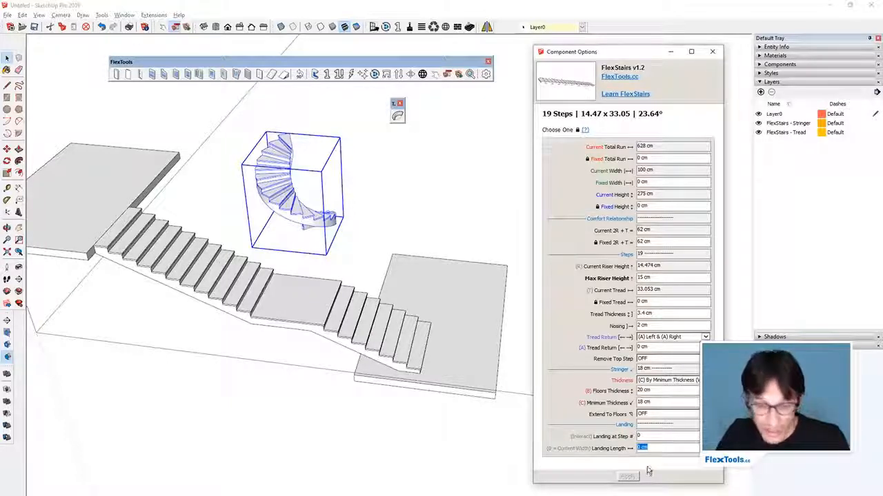
{"action": "type", "text": "250"}
{"action": "key", "text": "Return"}
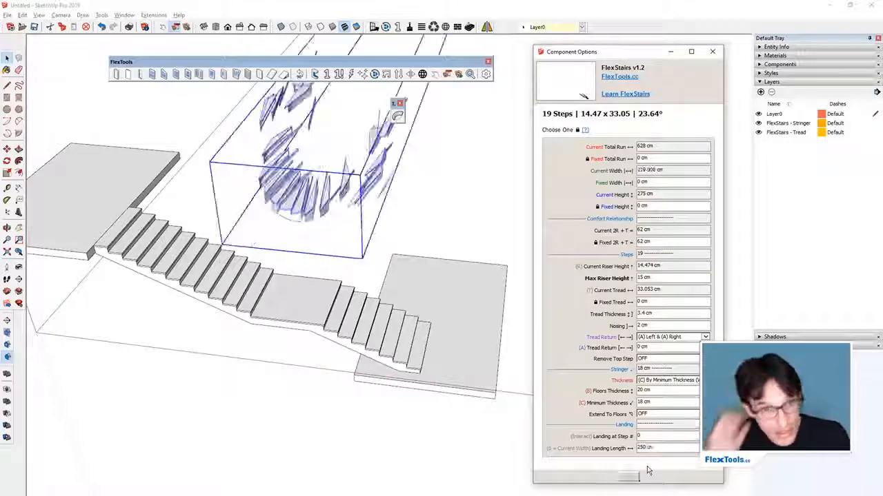
{"action": "middle_click_drag", "start_coordinate": [227, 300], "coordinate": [253, 103]}
{"action": "key", "text": "ctrl+z"}
{"action": "middle_click_drag", "start_coordinate": [379, 224], "coordinate": [372, 369]}
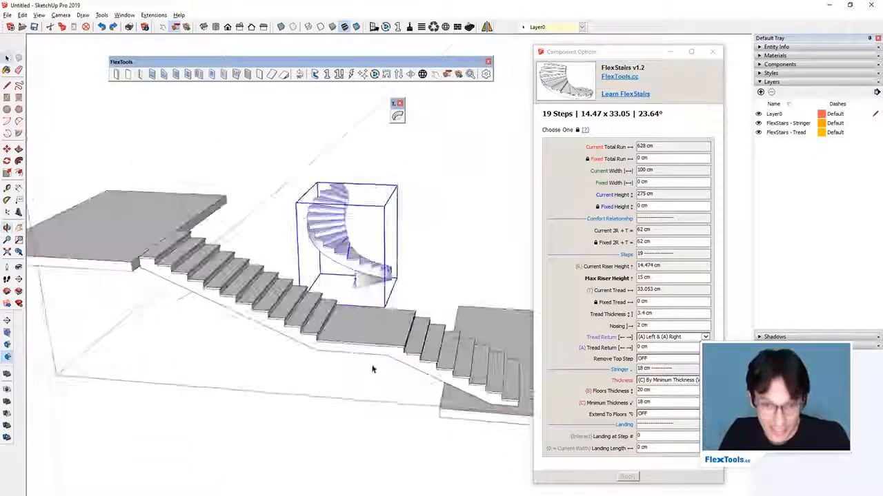
{"action": "middle_click_drag", "start_coordinate": [369, 321], "coordinate": [325, 374]}
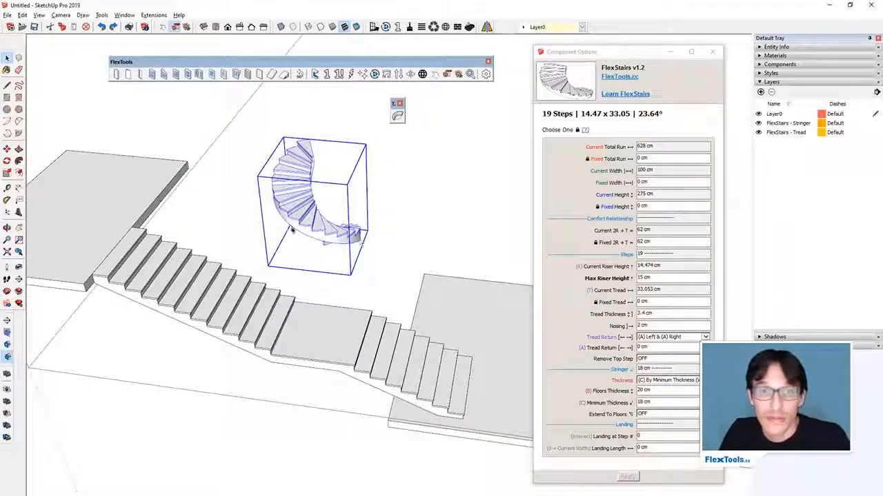
- Erase the spiral stair's dynamic attributes with FlexZapper, try reshaping the zapped stair, and undo that reshaping
{"action": "left_click", "coordinate": [352, 74]}
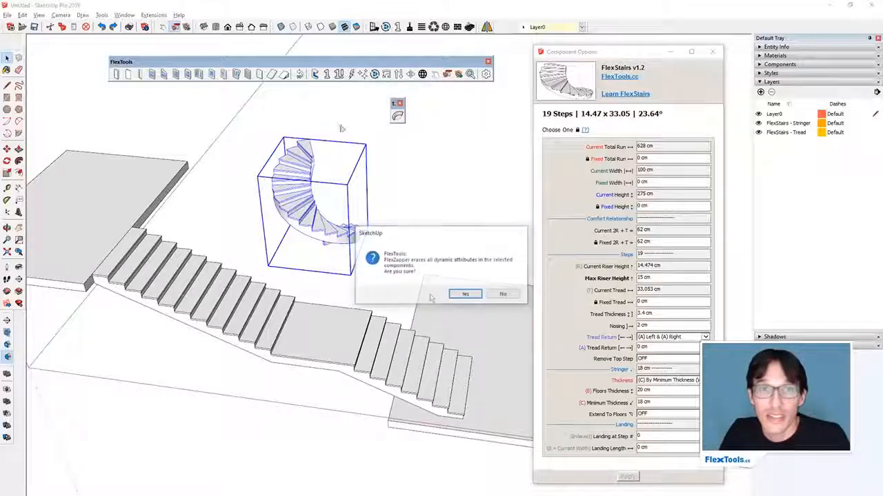
{"action": "left_click", "coordinate": [466, 296]}
{"action": "left_click", "coordinate": [452, 290]}
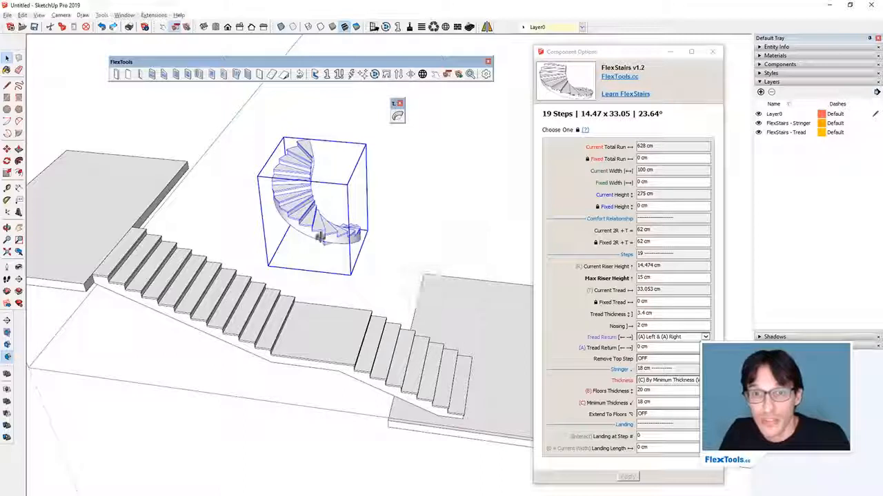
{"action": "middle_click_drag", "start_coordinate": [323, 243], "coordinate": [304, 234], "text": "shift"}
{"action": "left_click", "coordinate": [319, 221]}
{"action": "left_click_drag", "start_coordinate": [336, 206], "coordinate": [435, 215]}
{"action": "key", "text": "space"}
{"action": "key", "text": "ctrl+z"}
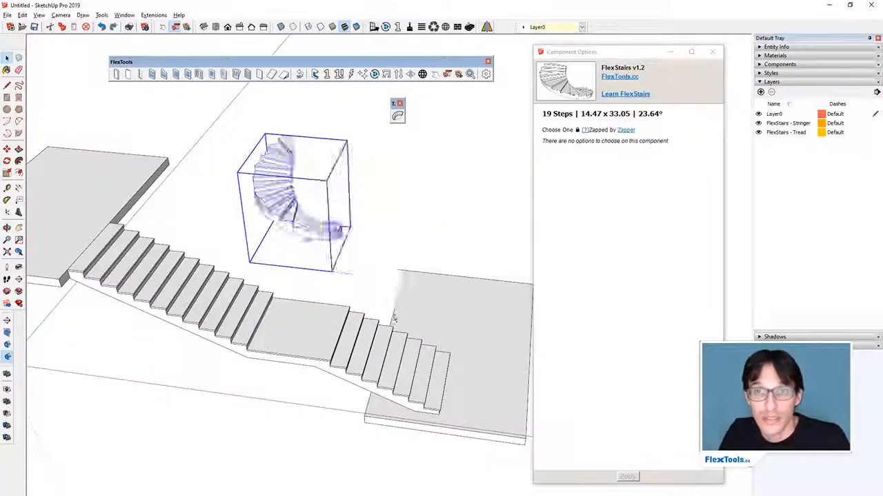
- Set the straight stair's landing length to 250 cm and apply it
{"action": "left_click", "coordinate": [337, 314]}
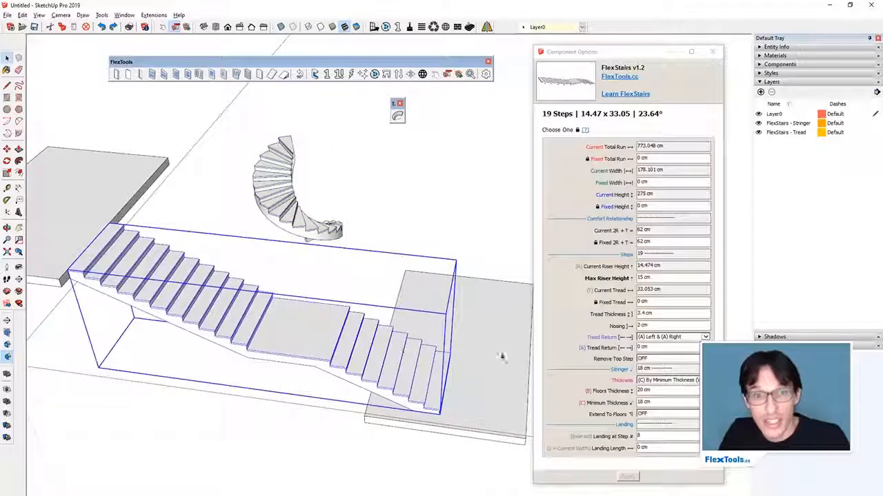
{"action": "left_click", "coordinate": [657, 449]}
{"action": "type", "text": "250"}
{"action": "key", "text": "Return"}
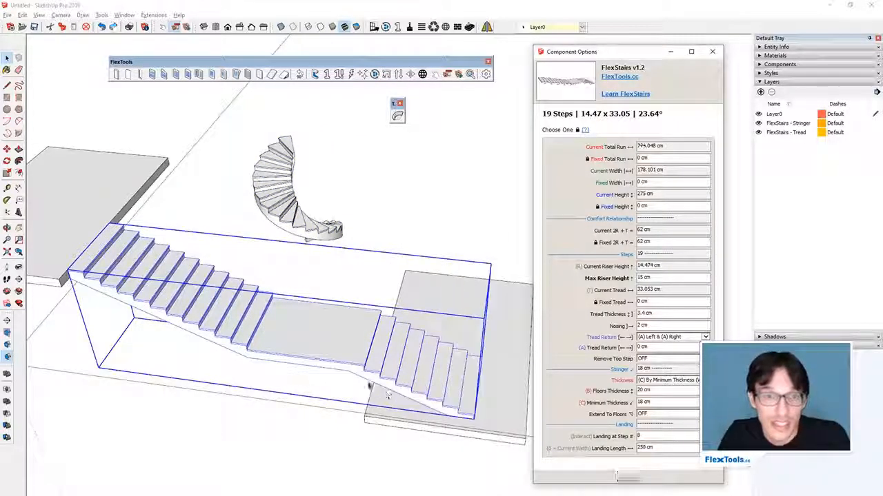
{"action": "middle_click_drag", "start_coordinate": [395, 344], "coordinate": [224, 296]}
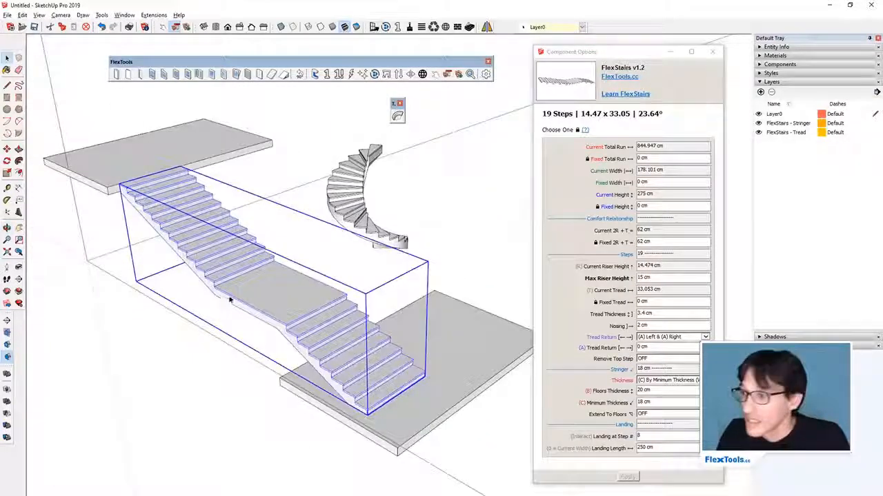
{"action": "middle_click_drag", "start_coordinate": [305, 194], "coordinate": [310, 255]}
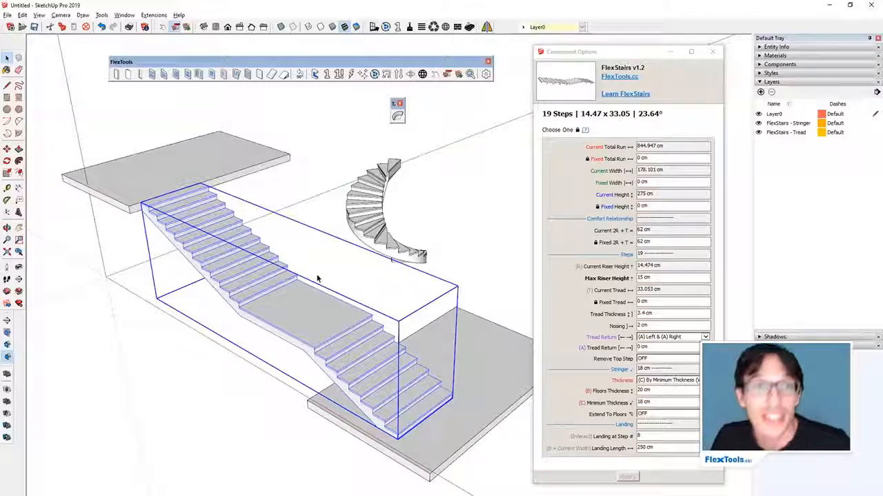
{"action": "mouse_move", "coordinate": [292, 295]}
{"action": "middle_mouse_down", "text": "shift"}
{"action": "mouse_move", "coordinate": [299, 307]}
{"action": "mouse_move", "coordinate": [278, 260]}
{"action": "mouse_move", "coordinate": [297, 250]}
{"action": "mouse_move", "coordinate": [374, 276]}
{"action": "mouse_move", "coordinate": [445, 315]}
{"action": "mouse_move", "coordinate": [420, 404]}
{"action": "mouse_move", "coordinate": [404, 389]}
{"action": "middle_mouse_up", "text": "shift"}
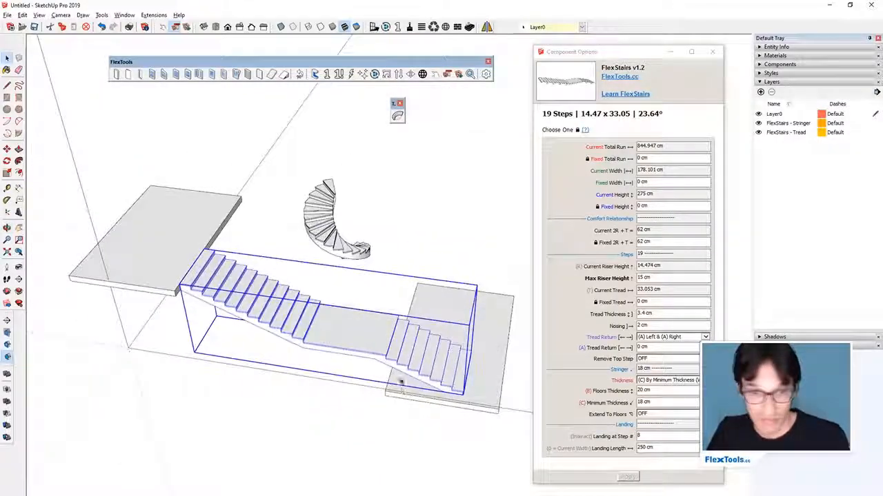
- Bend the straight stair, including its long landing, into a spiral around the open space in front of it
{"action": "scroll", "coordinate": [335, 339], "scroll_direction": "up", "scroll_amount": 3}
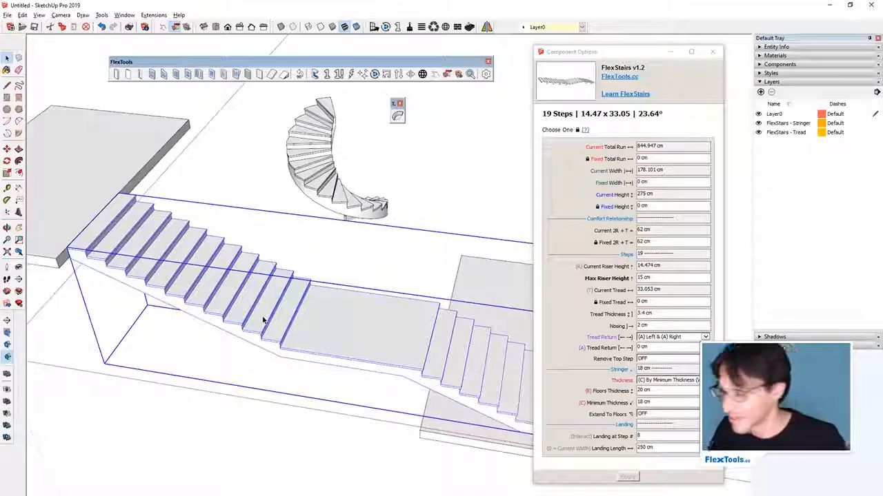
{"action": "left_click", "coordinate": [371, 495]}
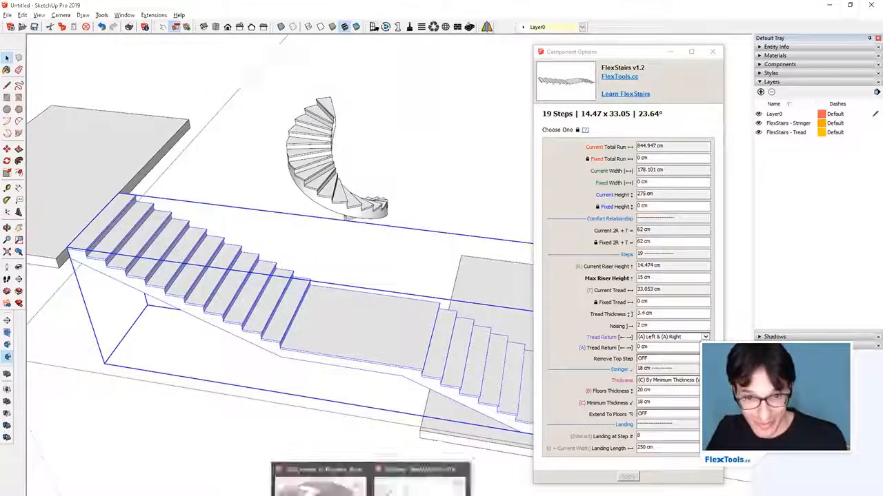
{"action": "left_click", "coordinate": [338, 318]}
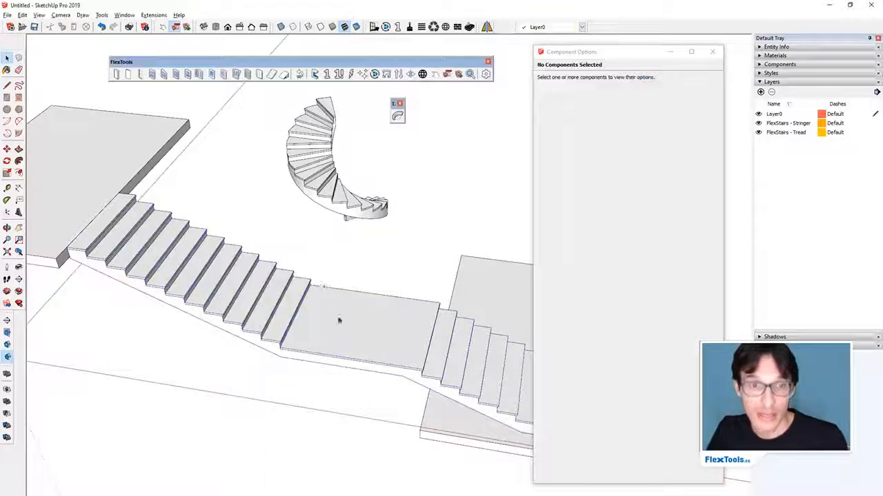
{"action": "left_click", "coordinate": [398, 115]}
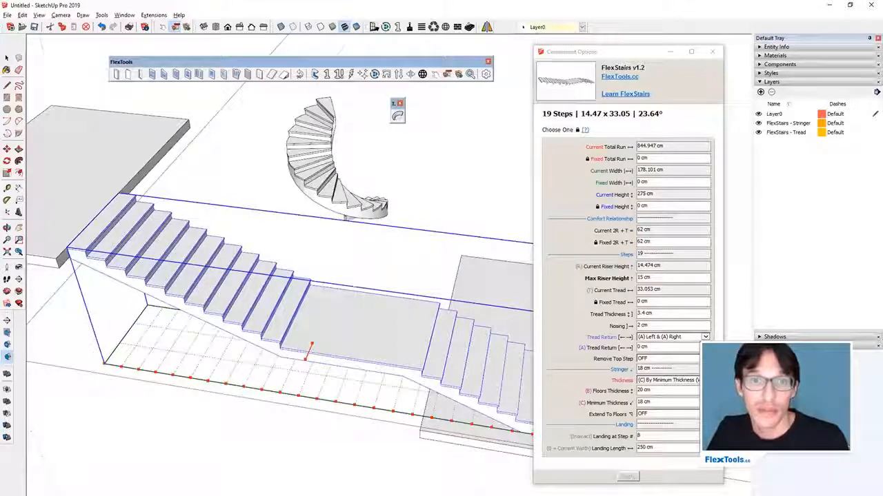
{"action": "scroll", "coordinate": [348, 343], "scroll_direction": "down", "scroll_amount": 3}
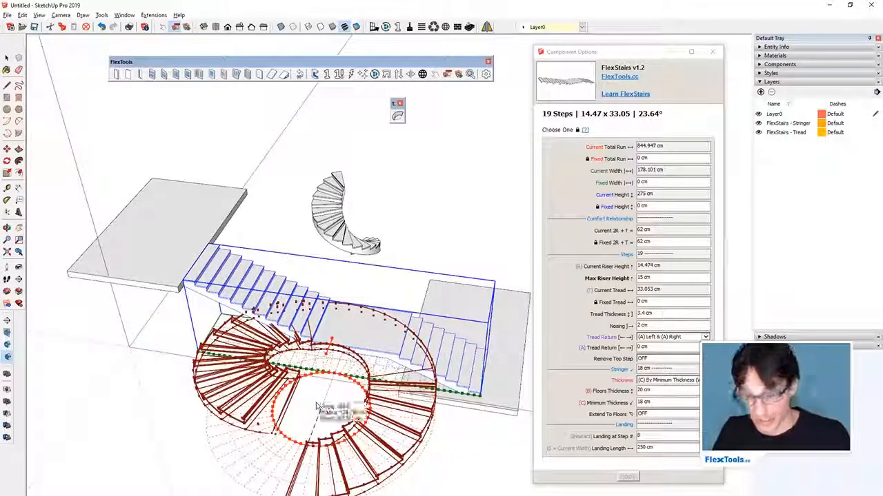
{"action": "left_click", "coordinate": [410, 400]}
{"action": "middle_click_drag", "start_coordinate": [410, 400], "coordinate": [338, 318]}
- Erase the bent stair's dynamic attributes with FlexZapper, and scale the stair taller from its top
{"action": "key", "text": "s"}
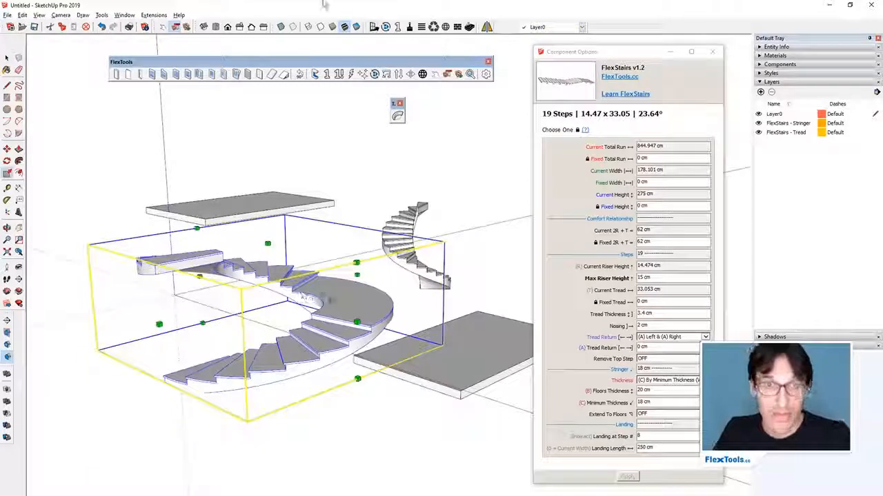
{"action": "left_click", "coordinate": [350, 73]}
{"action": "left_click", "coordinate": [481, 295]}
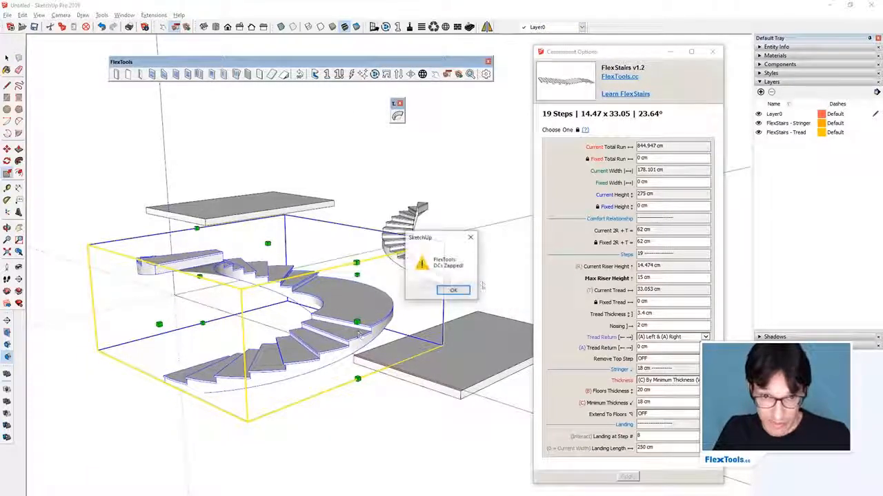
{"action": "left_click", "coordinate": [452, 292]}
{"action": "left_click_drag", "start_coordinate": [267, 243], "coordinate": [257, 144]}
{"action": "middle_click_drag", "start_coordinate": [301, 300], "coordinate": [326, 389]}
{"action": "key", "text": "space"}
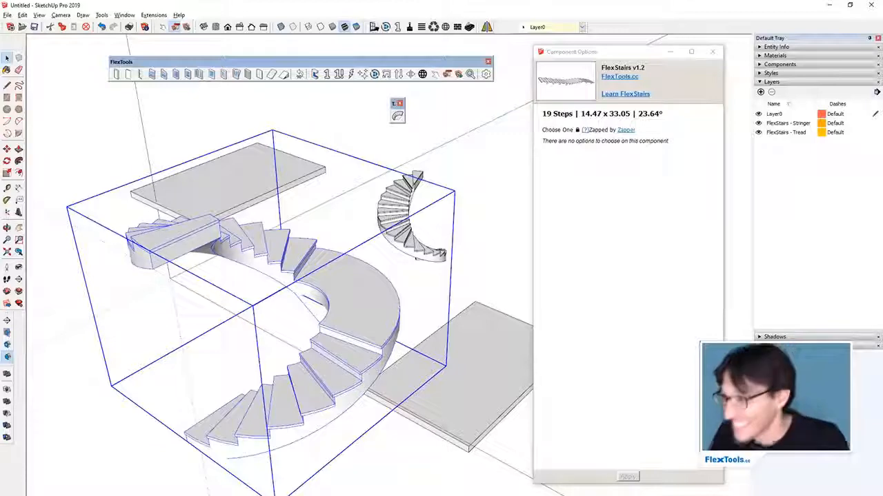
{"action": "middle_click_drag", "start_coordinate": [328, 268], "coordinate": [438, 349]}
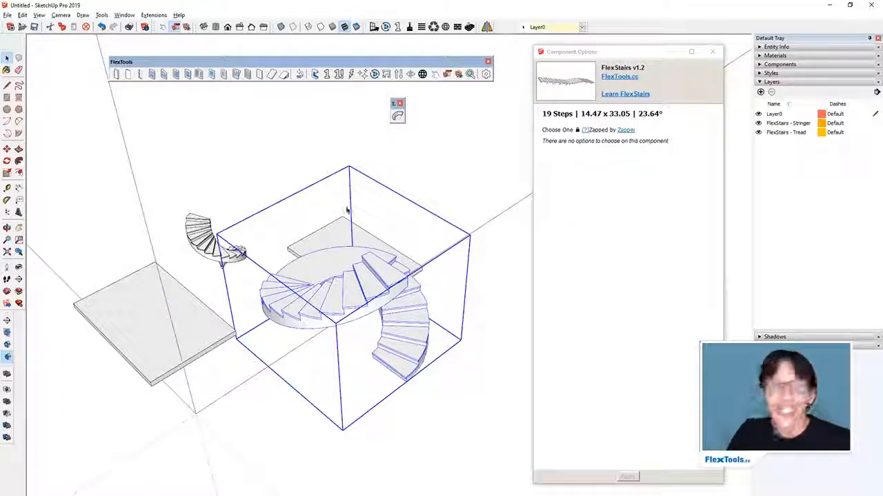
{"action": "mouse_move", "coordinate": [358, 209]}
{"action": "middle_mouse_down"}
{"action": "mouse_move", "coordinate": [441, 256]}
{"action": "mouse_move", "coordinate": [394, 284]}
{"action": "mouse_move", "coordinate": [391, 363]}
{"action": "mouse_move", "coordinate": [402, 320]}
{"action": "middle_mouse_up"}
- Switch to the 1038_monte_53-flexstairs_08 model and delete the selected straight stair in front of the building's facade
{"action": "left_click", "coordinate": [370, 495]}
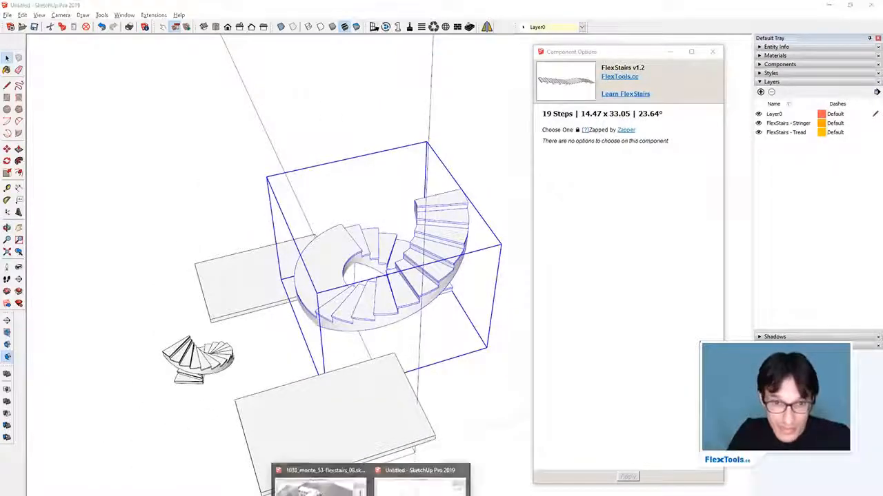
{"action": "left_click", "coordinate": [321, 483]}
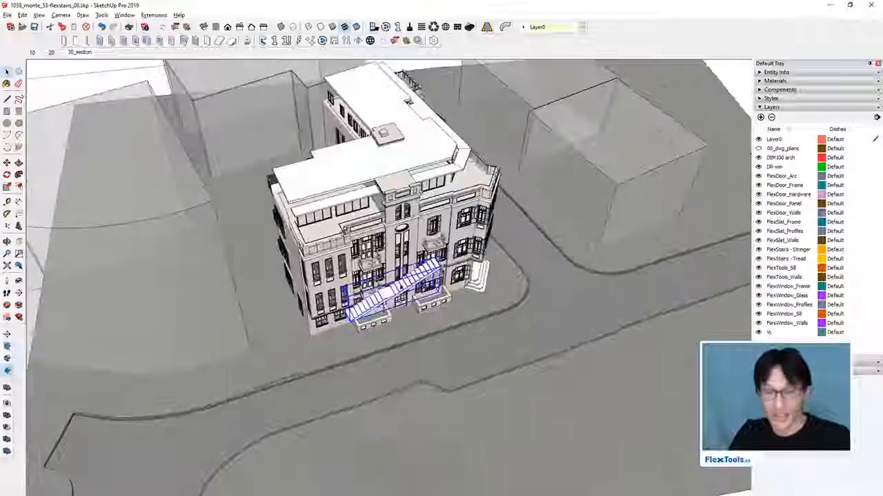
{"action": "scroll", "coordinate": [424, 260], "scroll_direction": "up", "scroll_amount": 4}
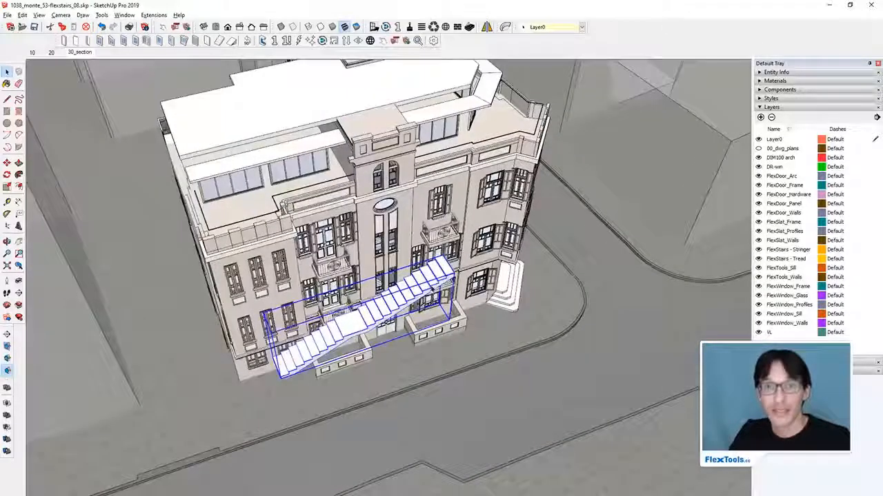
{"action": "key", "text": "Delete"}
{"action": "middle_click_drag", "start_coordinate": [427, 283], "coordinate": [402, 285]}
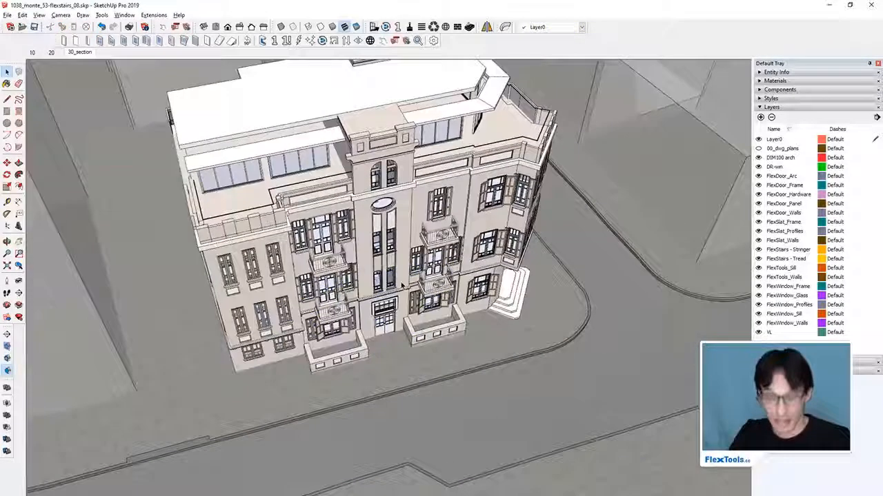
- Turn on the section cut through the building and examine the interior staircases on each floor
{"action": "key", "text": "x"}
{"action": "middle_click_drag", "start_coordinate": [416, 207], "coordinate": [233, 224]}
{"action": "scroll", "coordinate": [388, 308], "scroll_direction": "up", "scroll_amount": 4}
{"action": "middle_click_drag", "start_coordinate": [396, 345], "coordinate": [439, 412]}
{"action": "scroll", "coordinate": [440, 412], "scroll_direction": "down", "scroll_amount": 2}
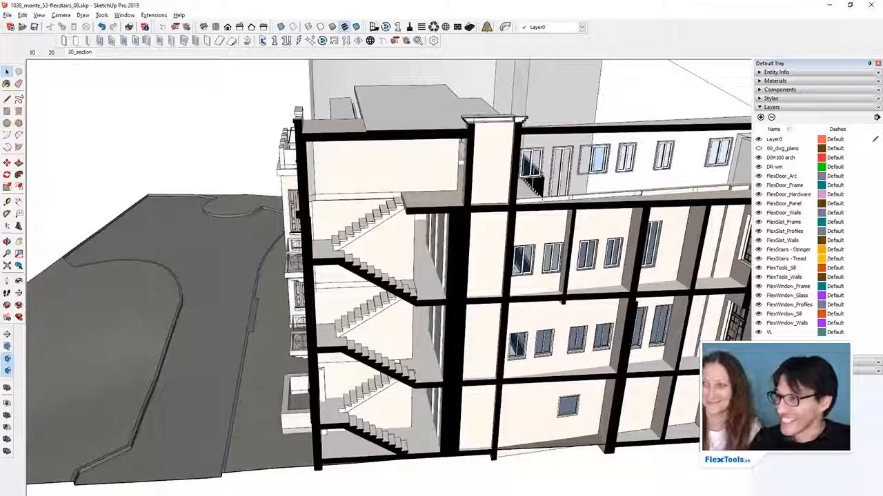
{"action": "middle_click_drag", "start_coordinate": [367, 340], "coordinate": [373, 332]}
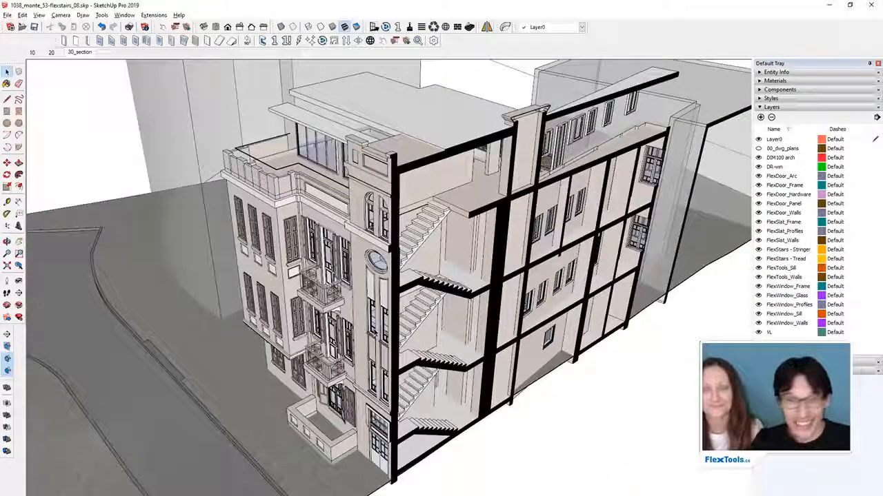
{"action": "middle_click_drag", "start_coordinate": [401, 328], "coordinate": [411, 345]}
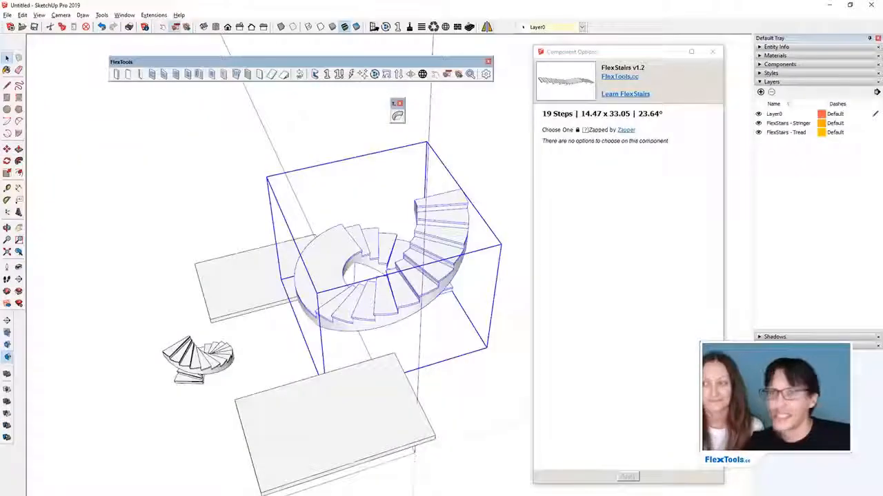
{"action": "key", "text": "alt+Tab"}
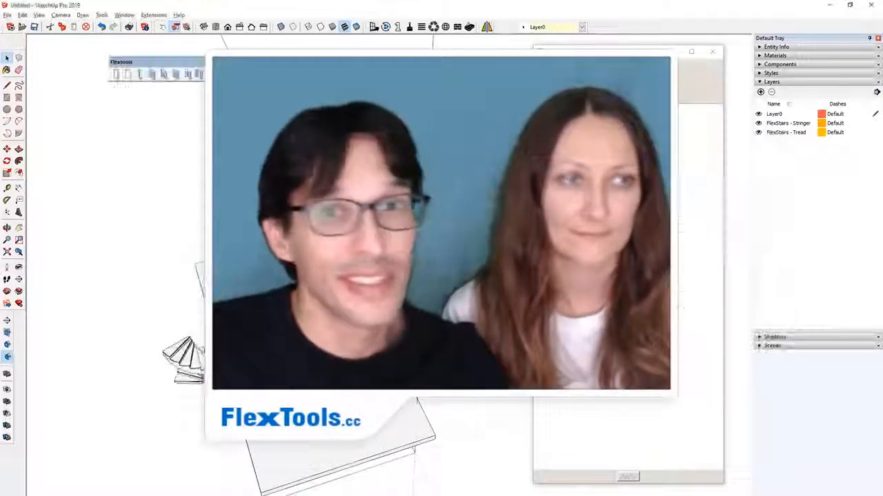
{"action": "key", "text": "alt+Tab"}
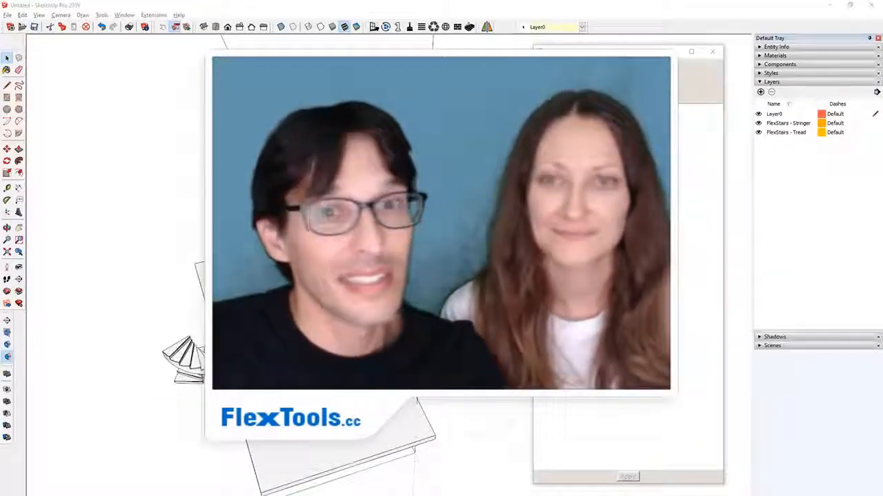
{"action": "key", "text": "alt+Tab"}
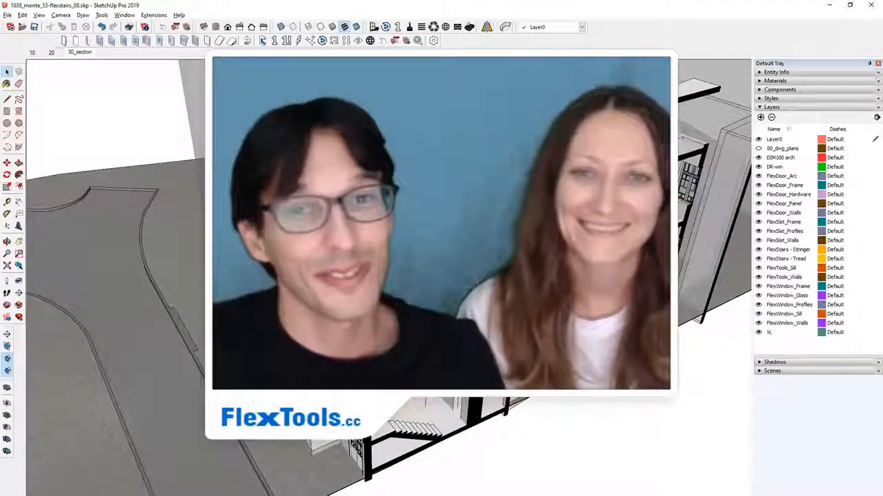
{"action": "mouse_move", "coordinate": [441, 275]}
{"action": "middle_mouse_down"}
{"action": "mouse_move", "coordinate": [458, 255]}
{"action": "mouse_move", "coordinate": [510, 243]}
{"action": "mouse_move", "coordinate": [458, 250]}
{"action": "mouse_move", "coordinate": [441, 279]}
{"action": "mouse_move", "coordinate": [402, 273]}
{"action": "middle_mouse_up"}
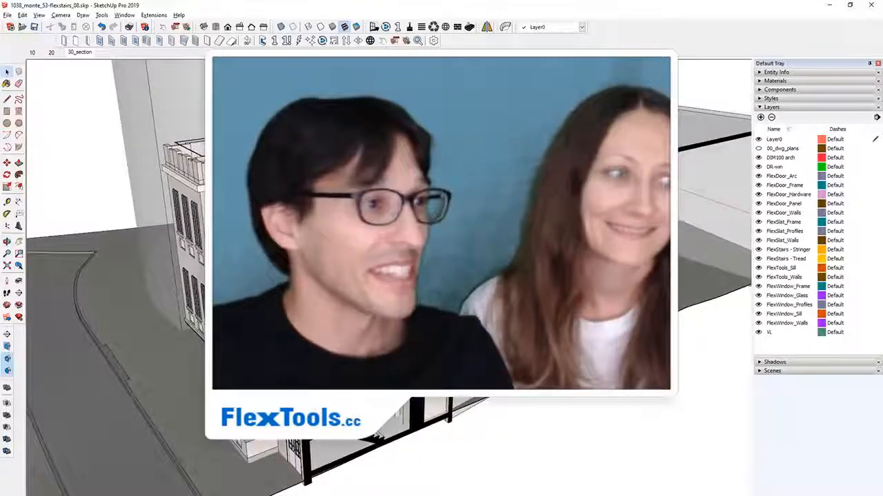